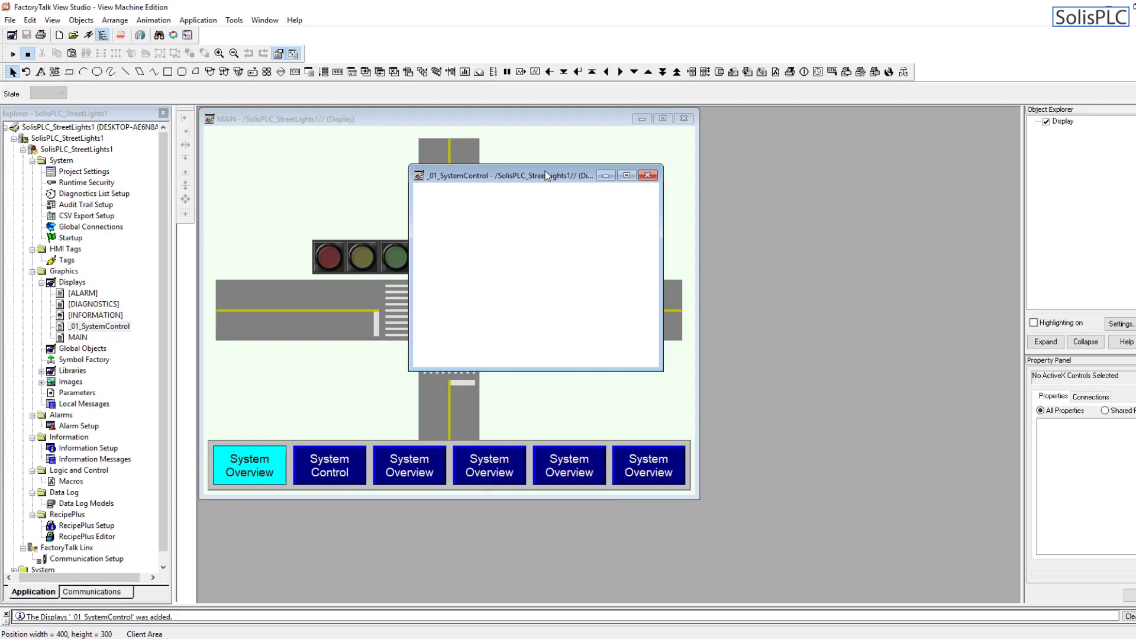
left_click_drag(543, 175, 447, 198)
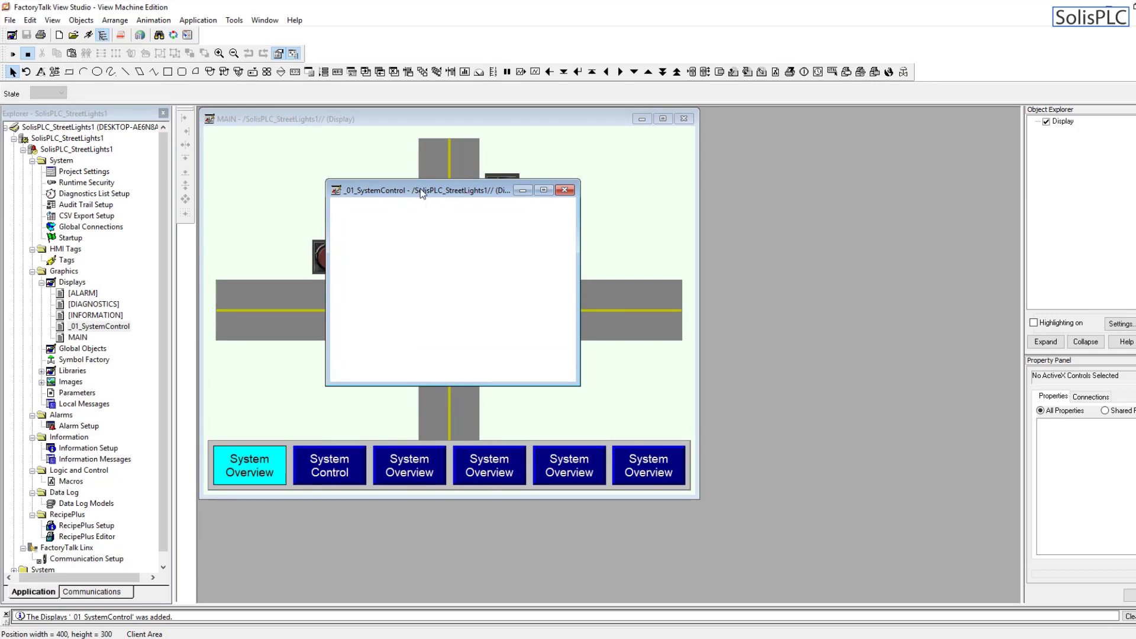
mouse_move(422, 194)
left_mouse_down()
mouse_move(435, 205)
mouse_move(404, 206)
left_mouse_up()
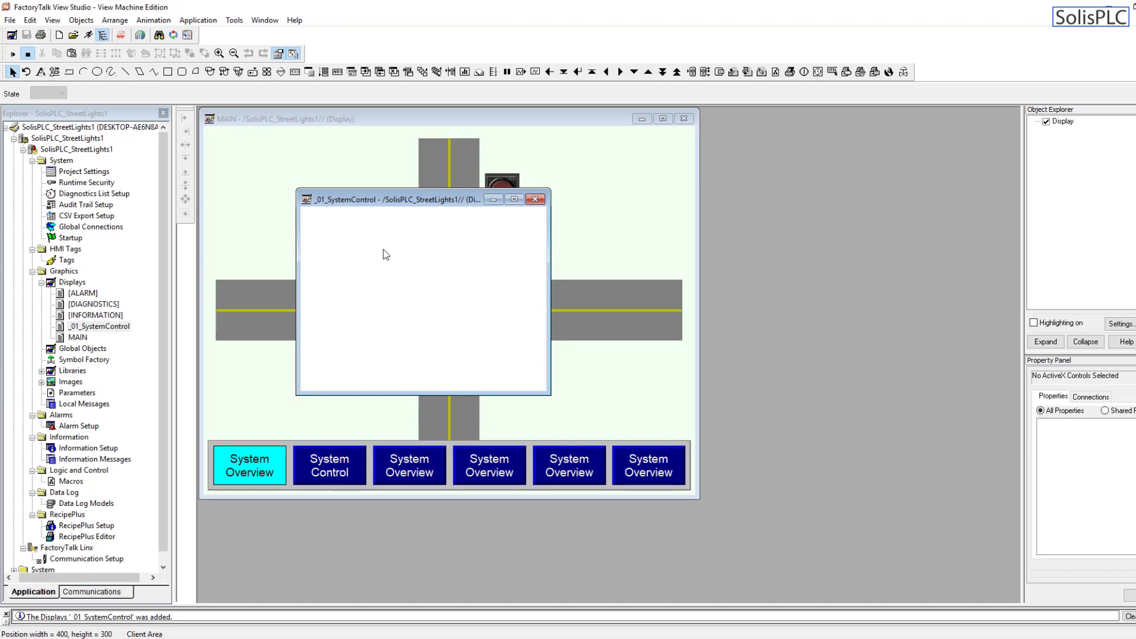
left_click_drag(424, 193, 439, 225)
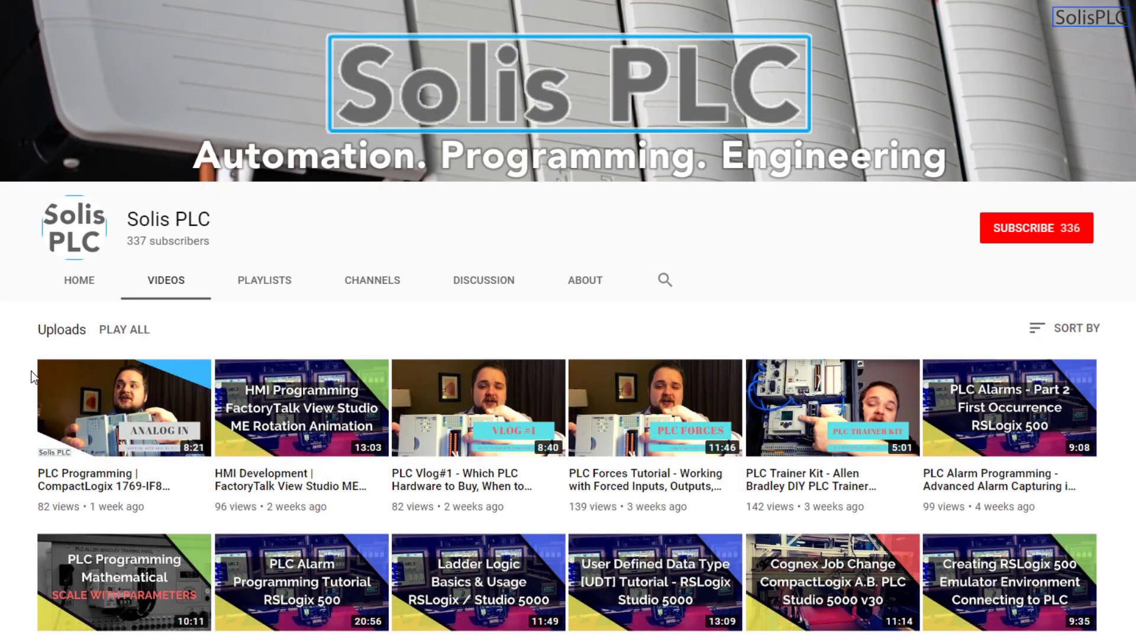
scroll(24, 391, "down", 4)
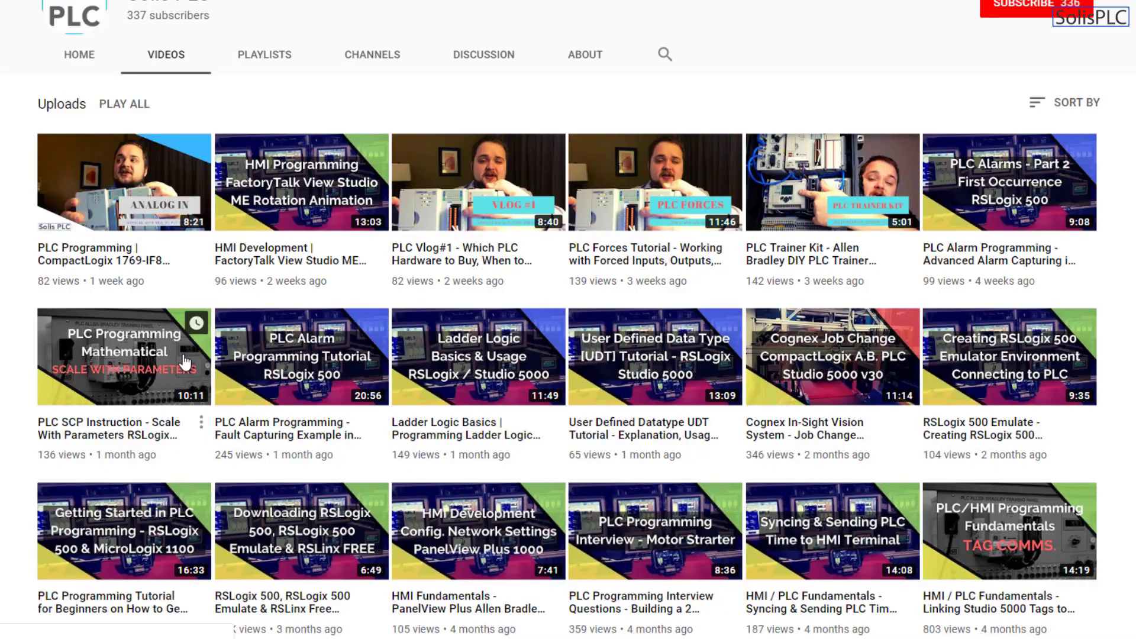
scroll(185, 362, "down", 9)
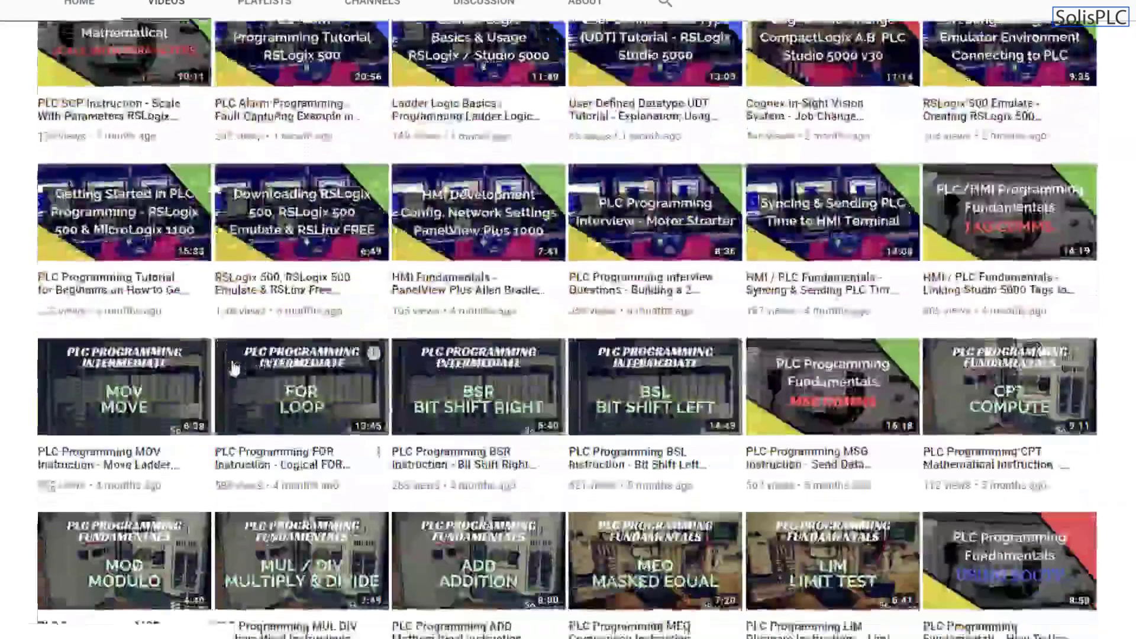
scroll(230, 368, "up", 9)
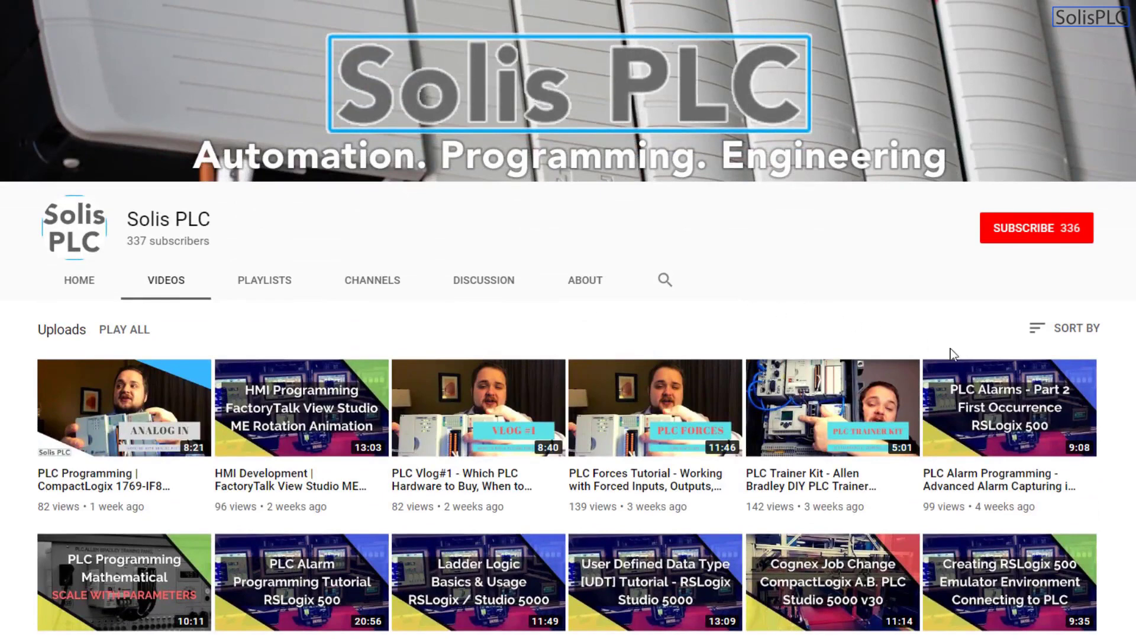
left_click(1023, 237)
left_click(1082, 231)
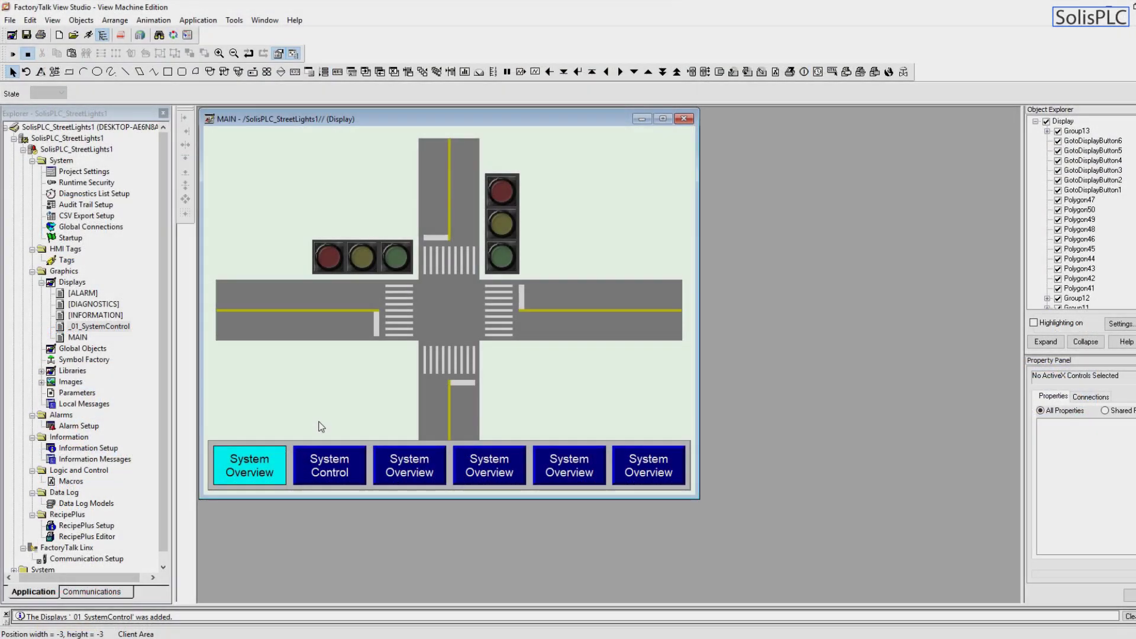
Step: Duplicate the two background rectangles behind the navigation buttons and place the copies across the top of the MAIN display
left_click(294, 448)
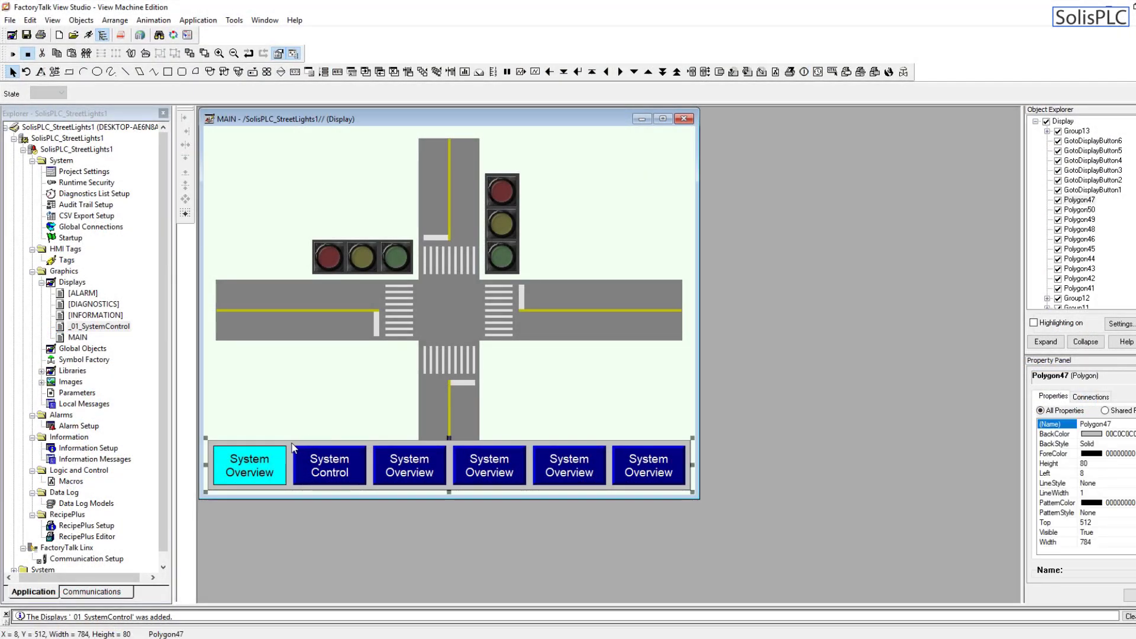
left_click_drag(285, 442, 331, 372)
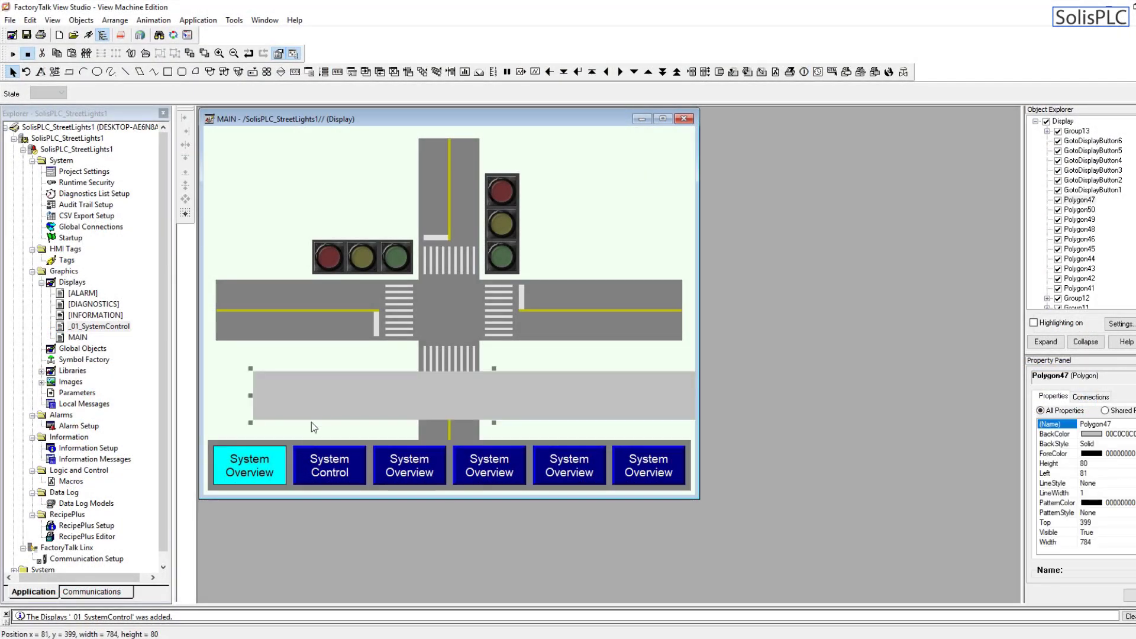
left_click(290, 443, "shift")
key("ctrl+z")
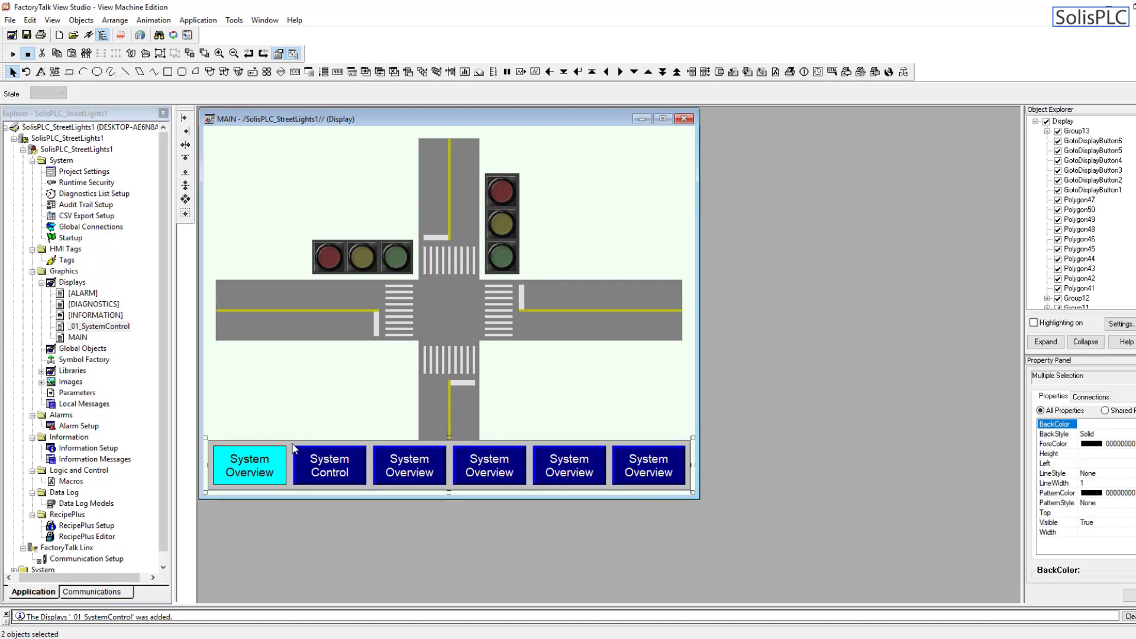
key("ctrl+d")
left_click_drag(306, 460, 303, 155)
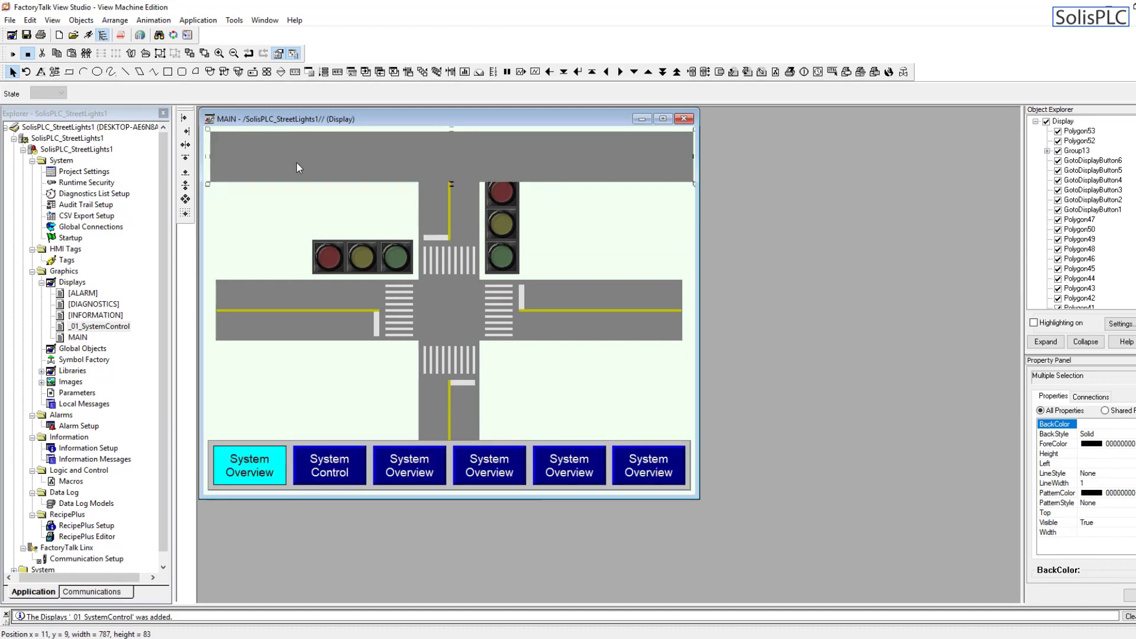
Step: Group the two copied rectangles and bring the light grey one in front of the dark grey one
left_click(160, 53)
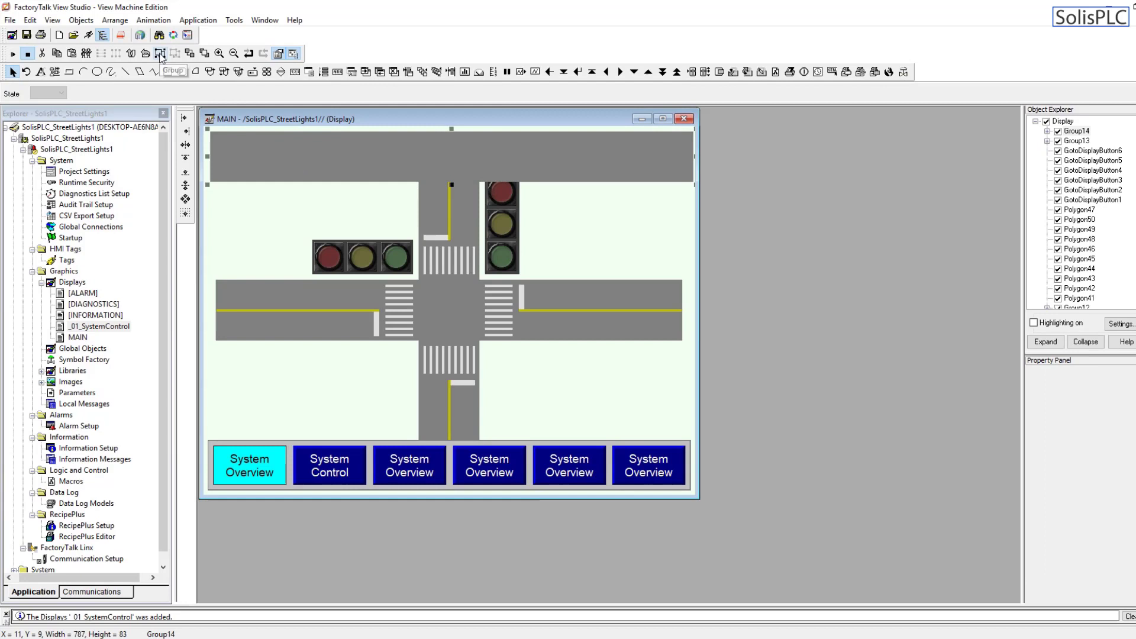
double_click(266, 152)
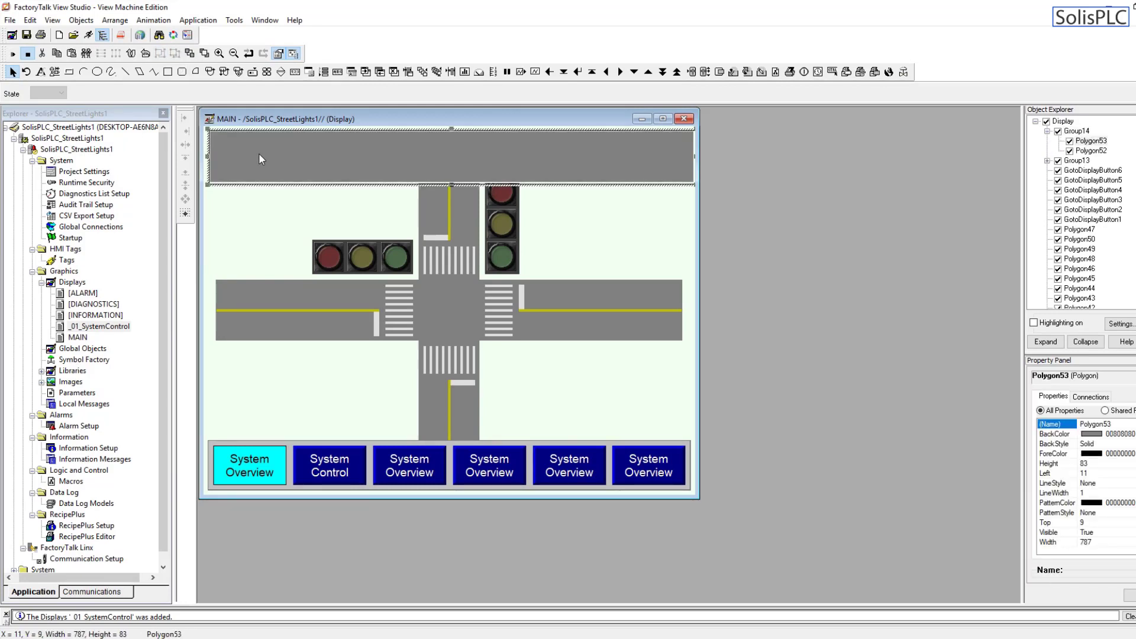
left_click(259, 155)
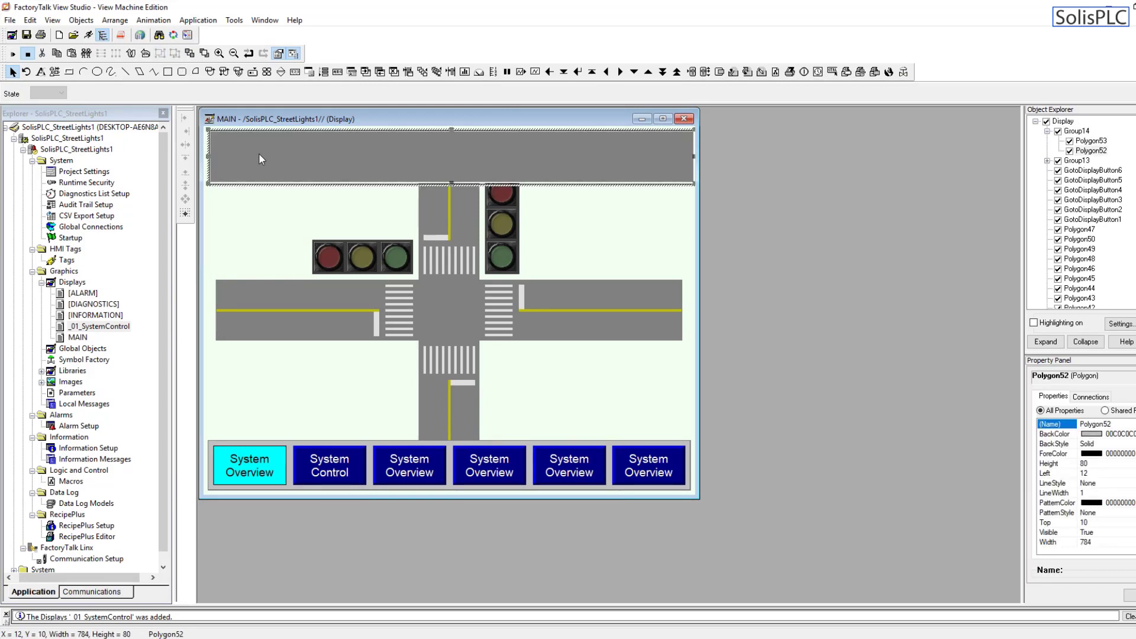
right_click(258, 154)
mouse_move(355, 216)
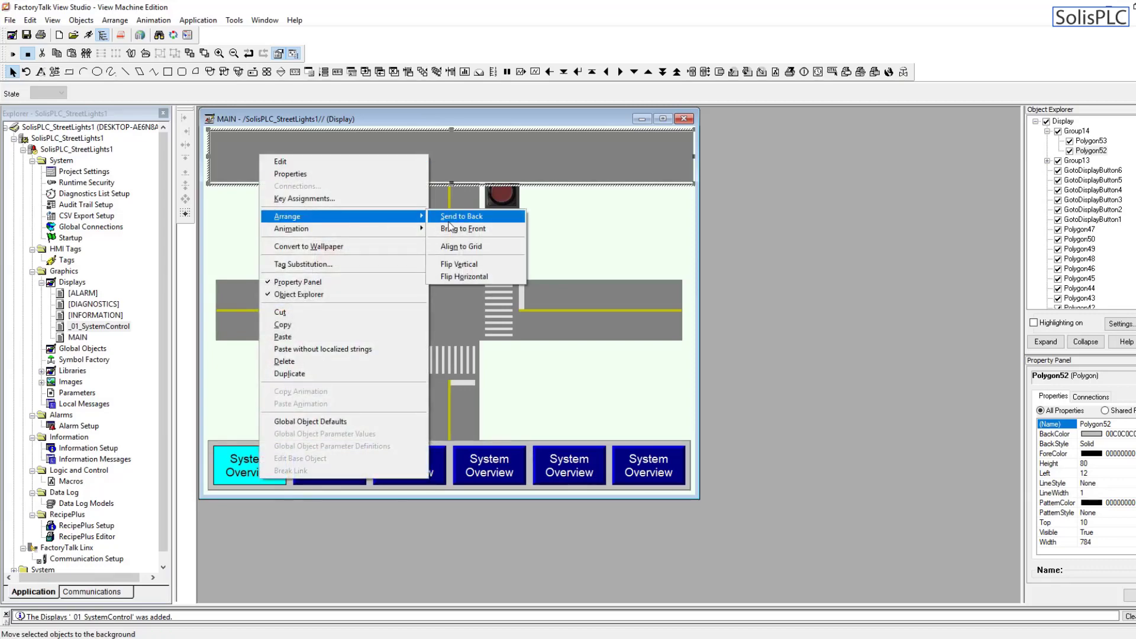
left_click(450, 217)
right_click(347, 161)
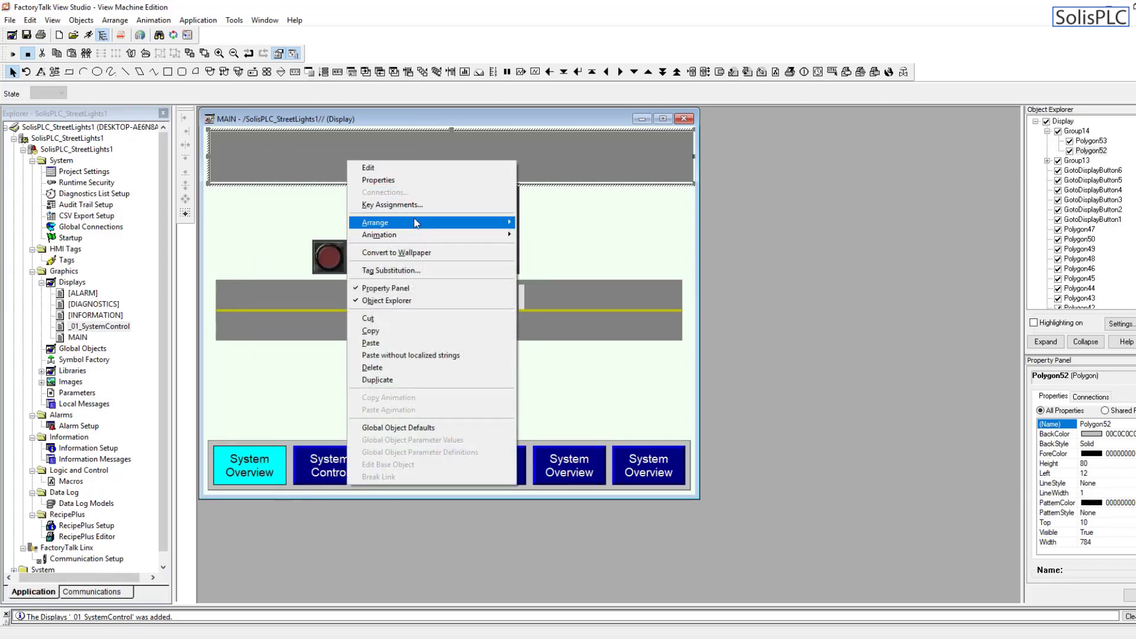
mouse_move(414, 224)
left_click(563, 236)
left_click(297, 161)
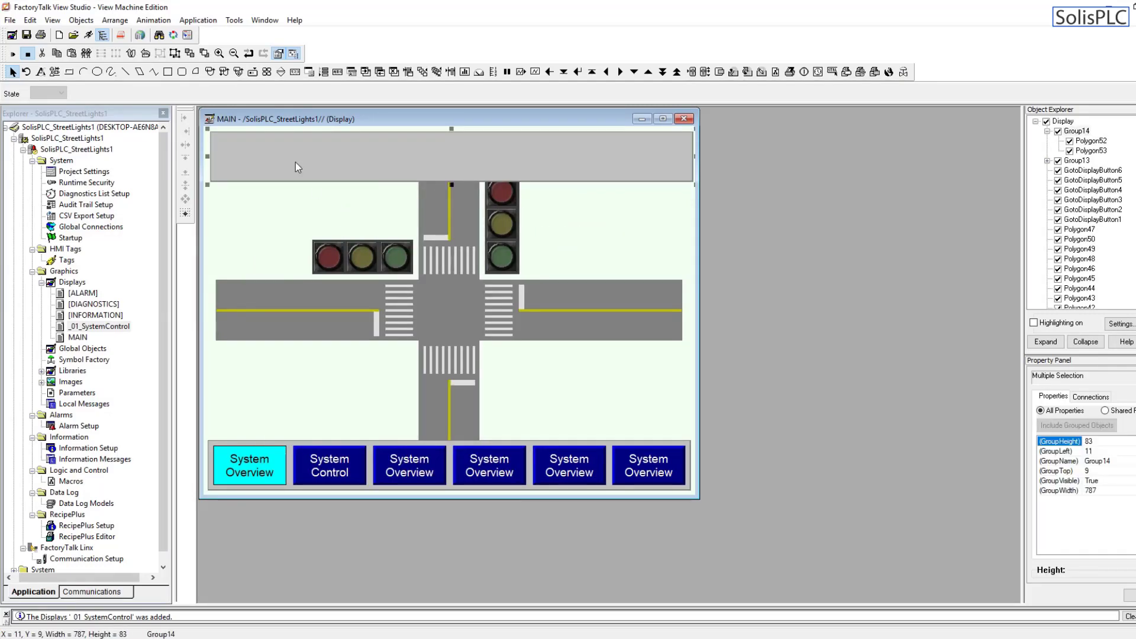
Step: Try heights of 40 and 36 for the light grey rectangle in the top group, and set its height to 32
left_click(296, 153)
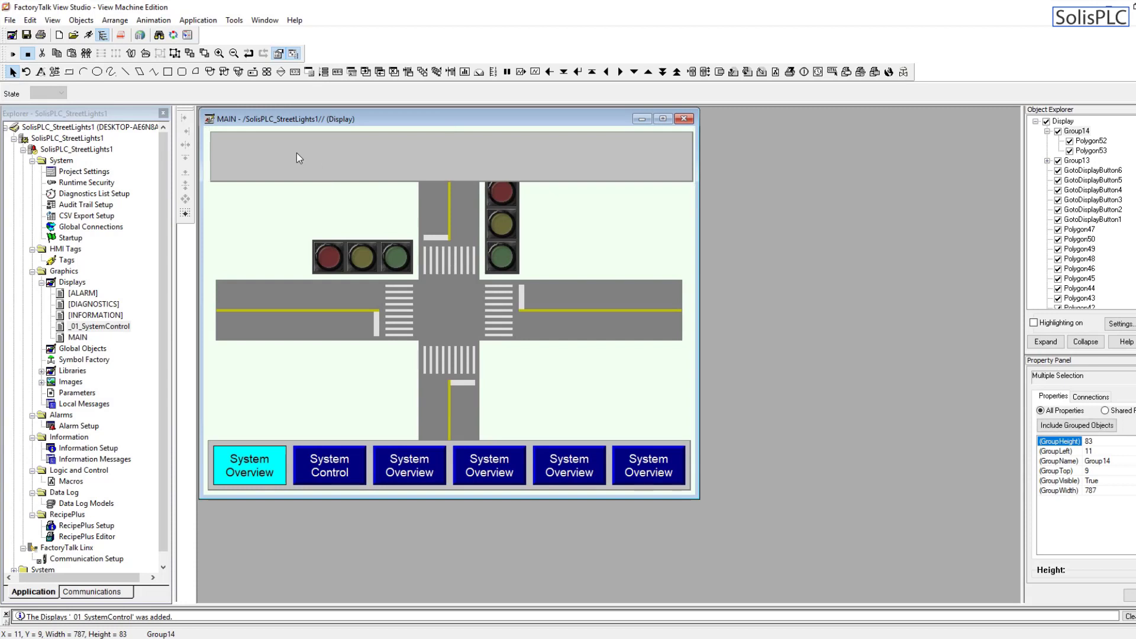
right_click(296, 153)
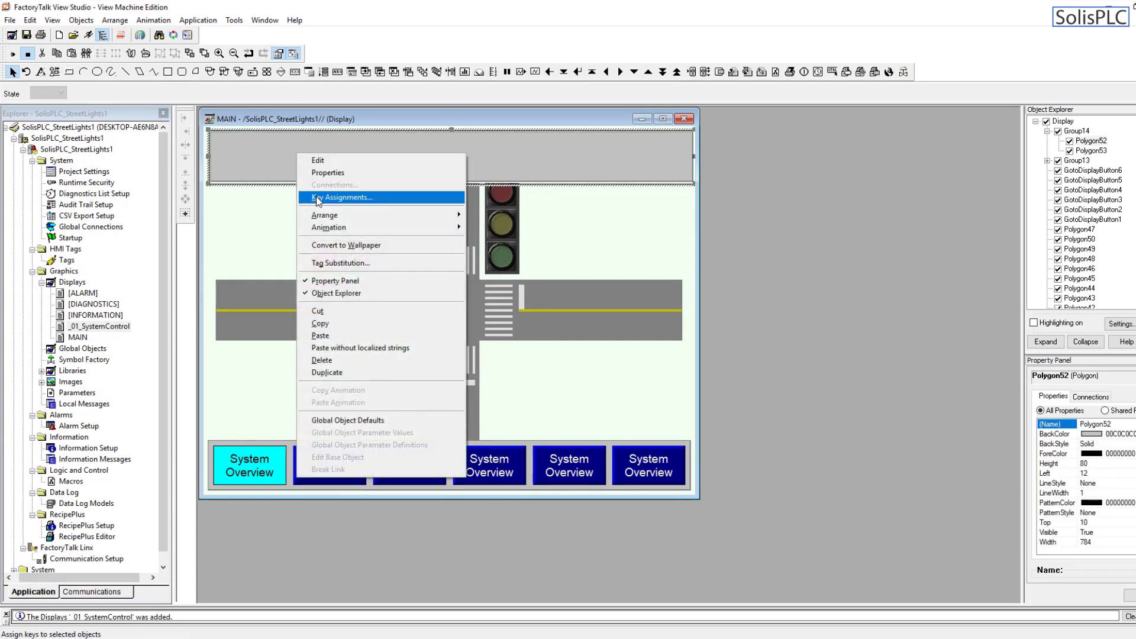
left_click(336, 173)
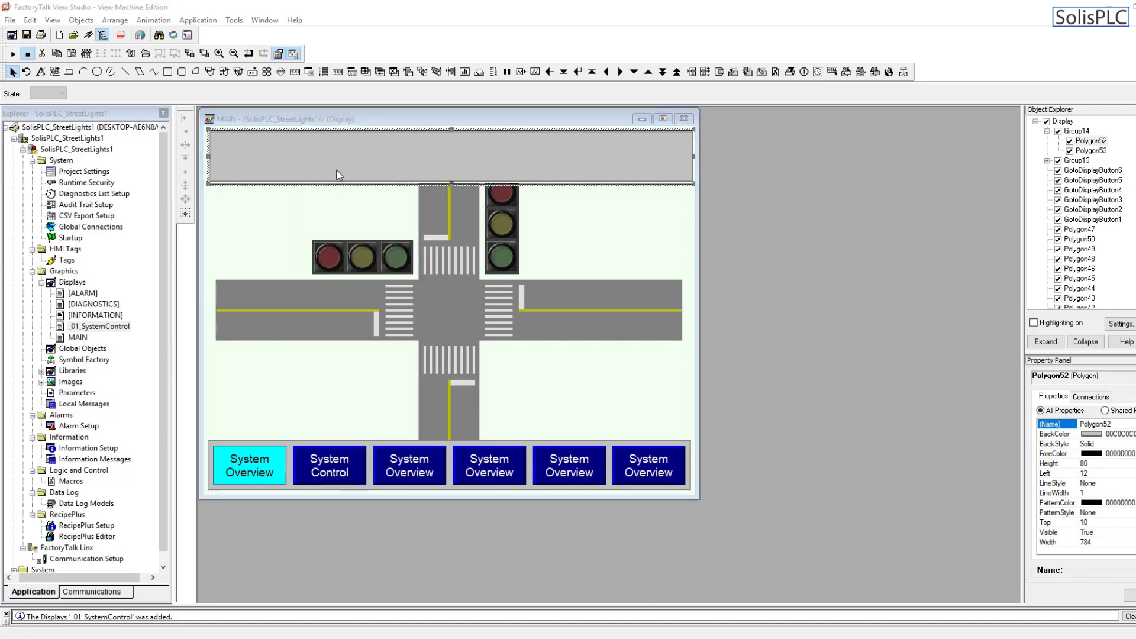
left_click(58, 32)
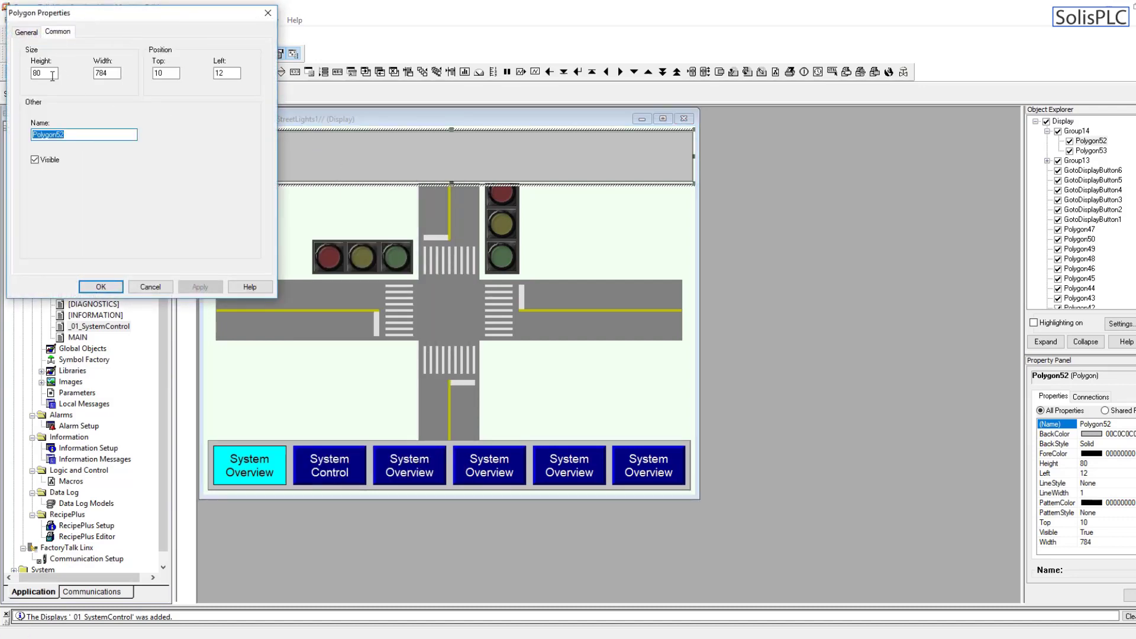
left_click_drag(52, 75, 29, 75)
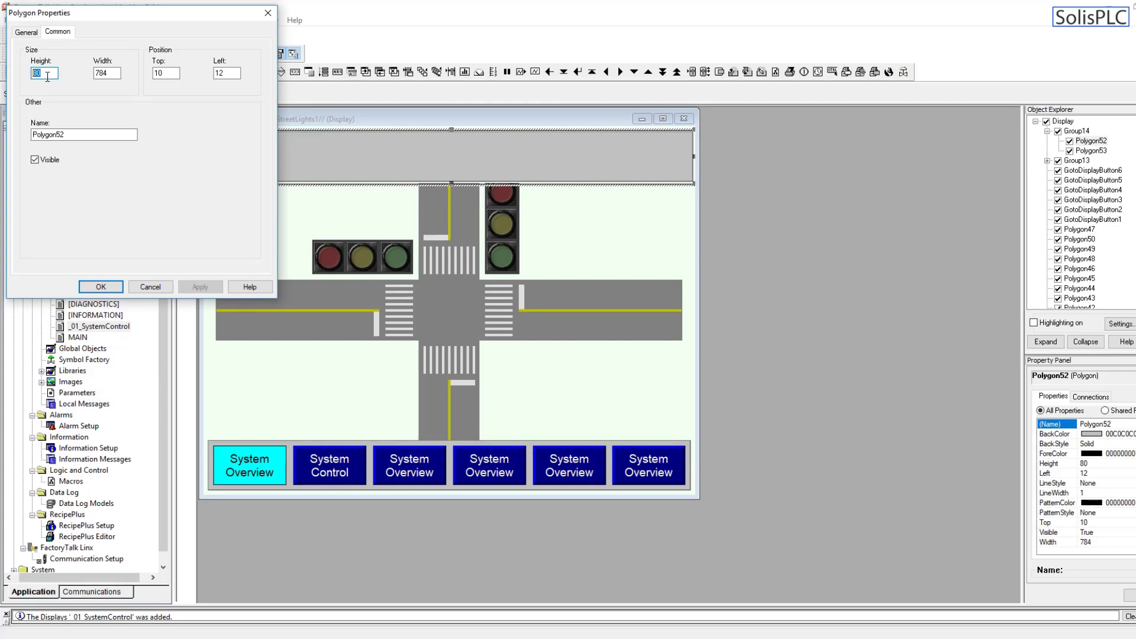
type("40")
left_click(200, 287)
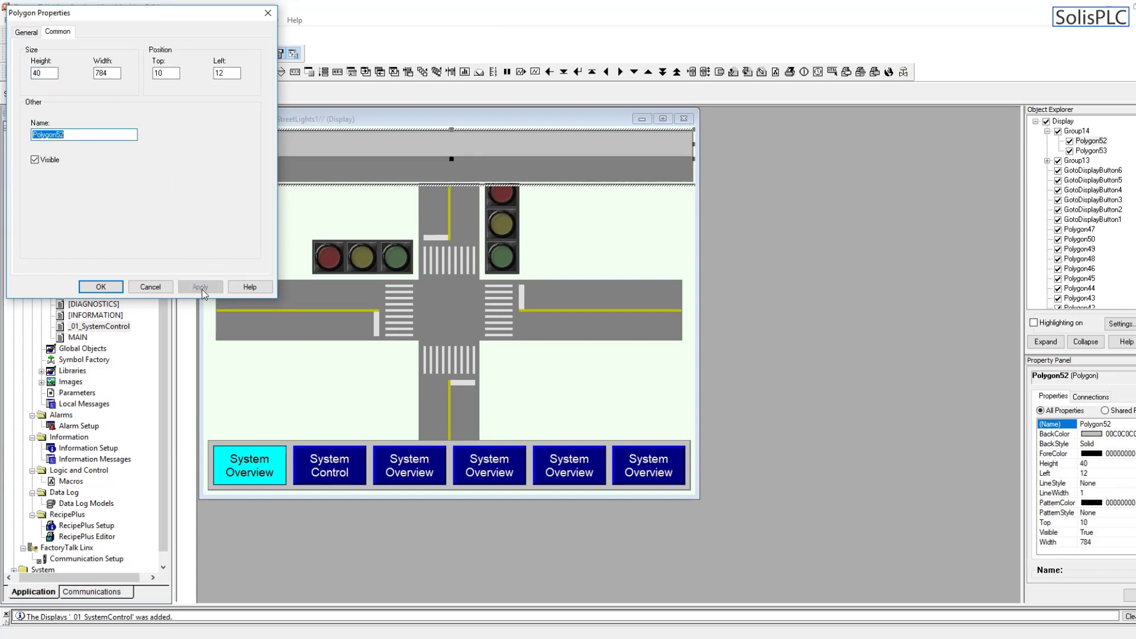
double_click(48, 71)
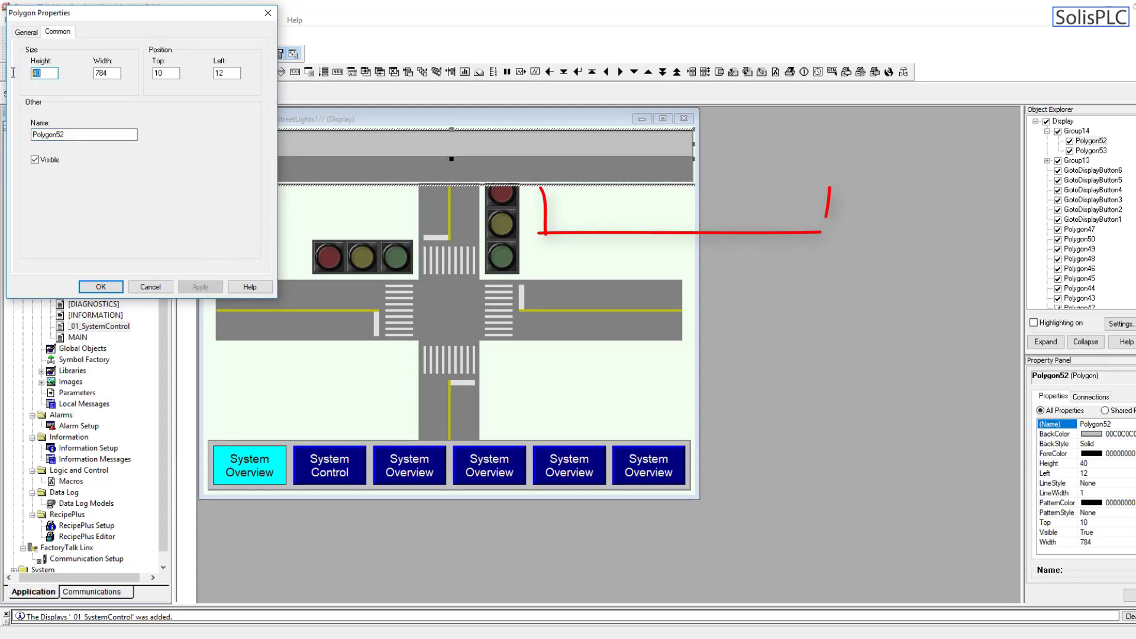
type("36")
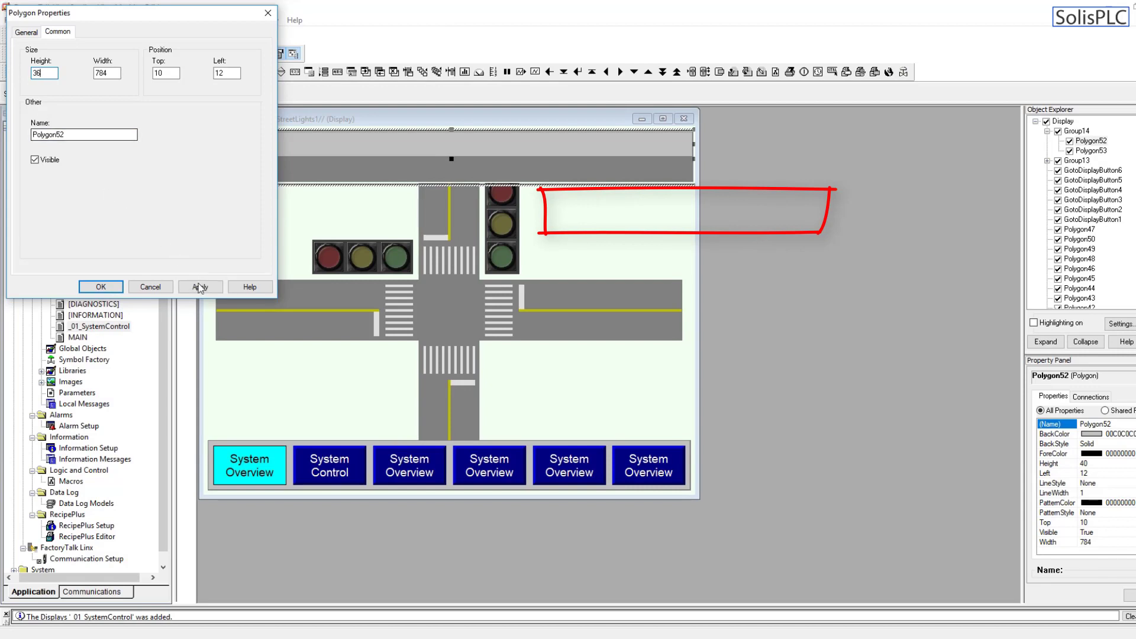
left_click(196, 287)
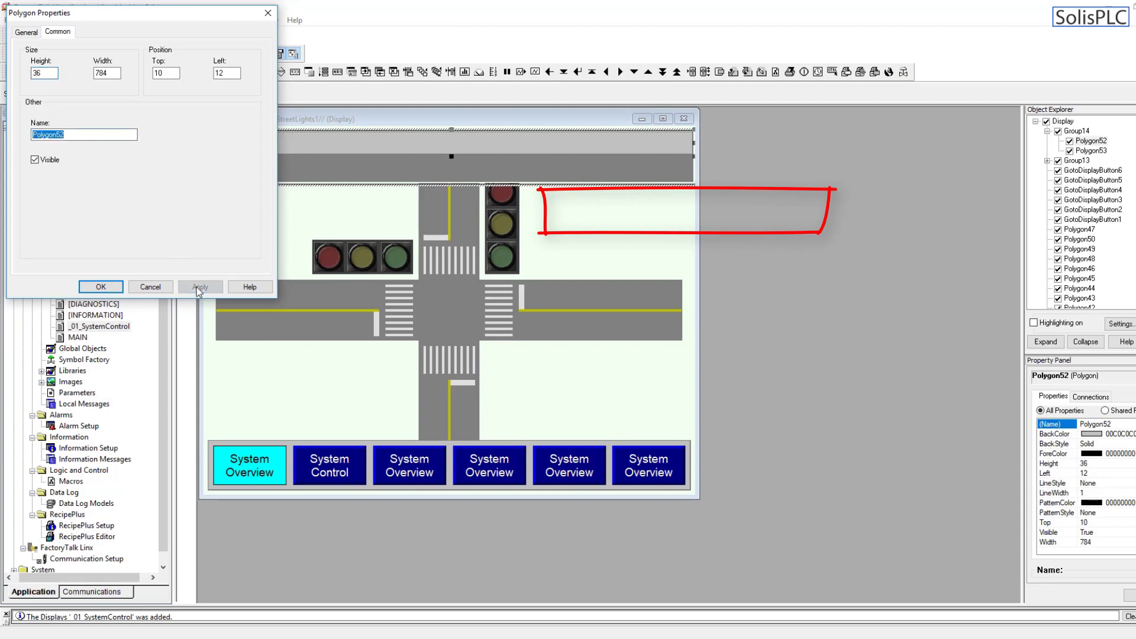
double_click(44, 72)
type("32")
left_click(200, 286)
left_click(101, 286)
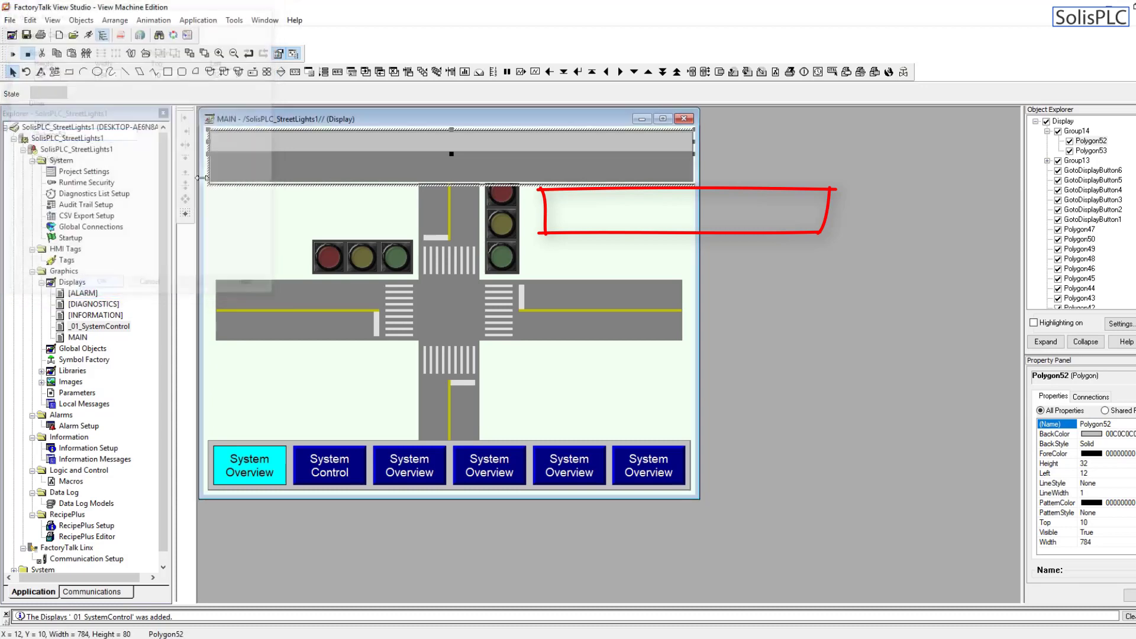
Step: Set the height of the dark grey rectangle in the top group to 35
double_click(241, 163)
left_click(56, 33)
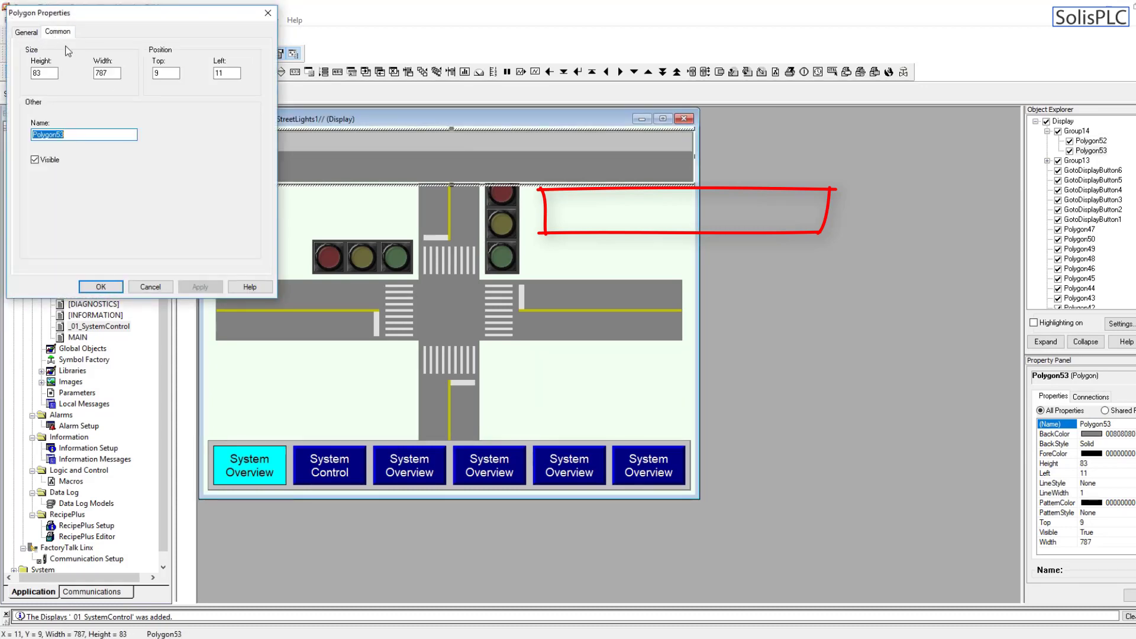
double_click(44, 72)
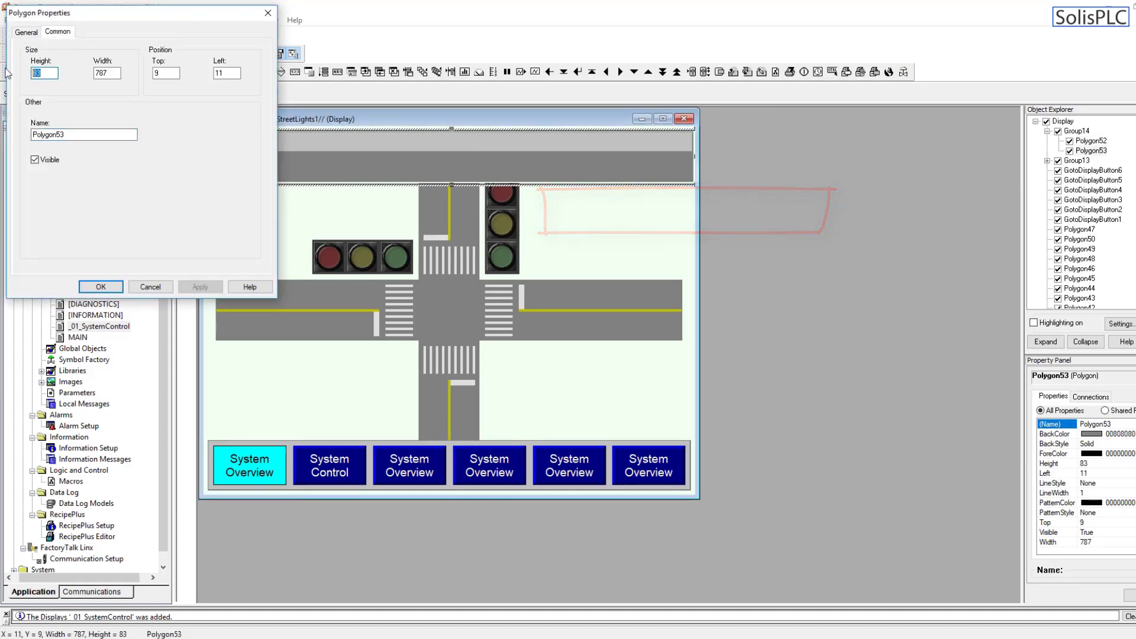
type("35")
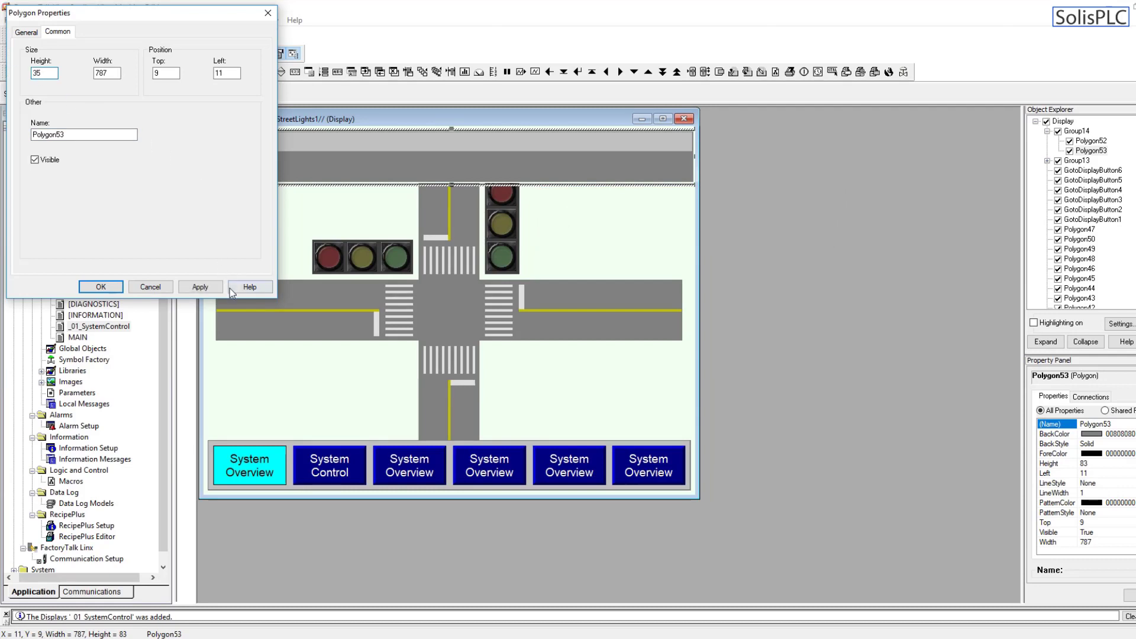
left_click(186, 287)
left_click(94, 286)
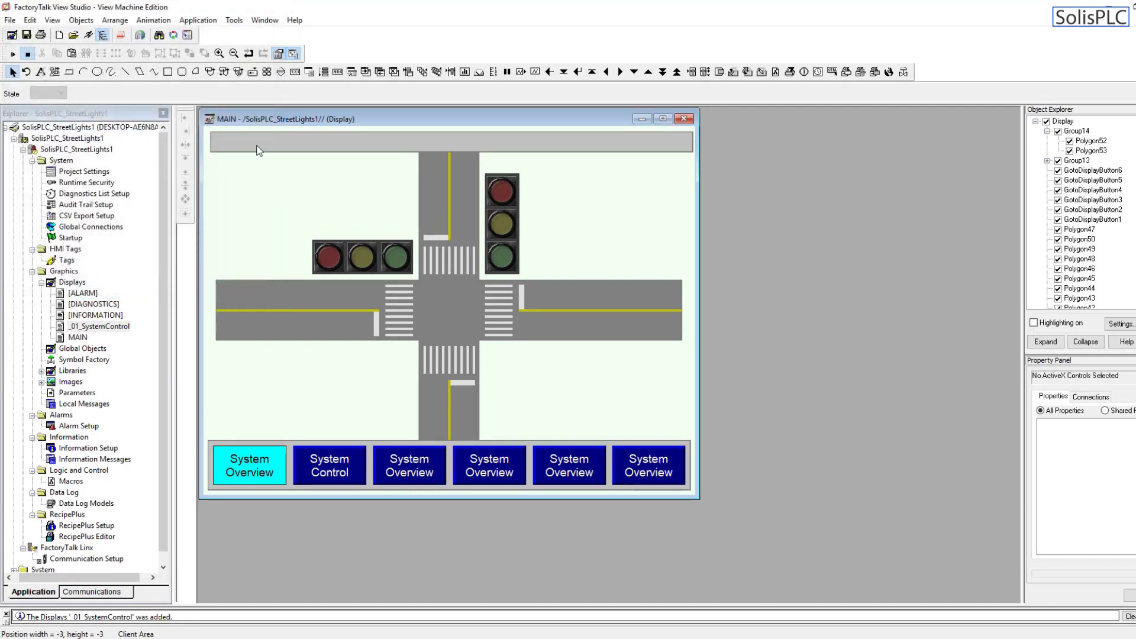
Step: Shift the grouped header bar slightly up and left to line up with the navigation bar below
left_click(258, 146)
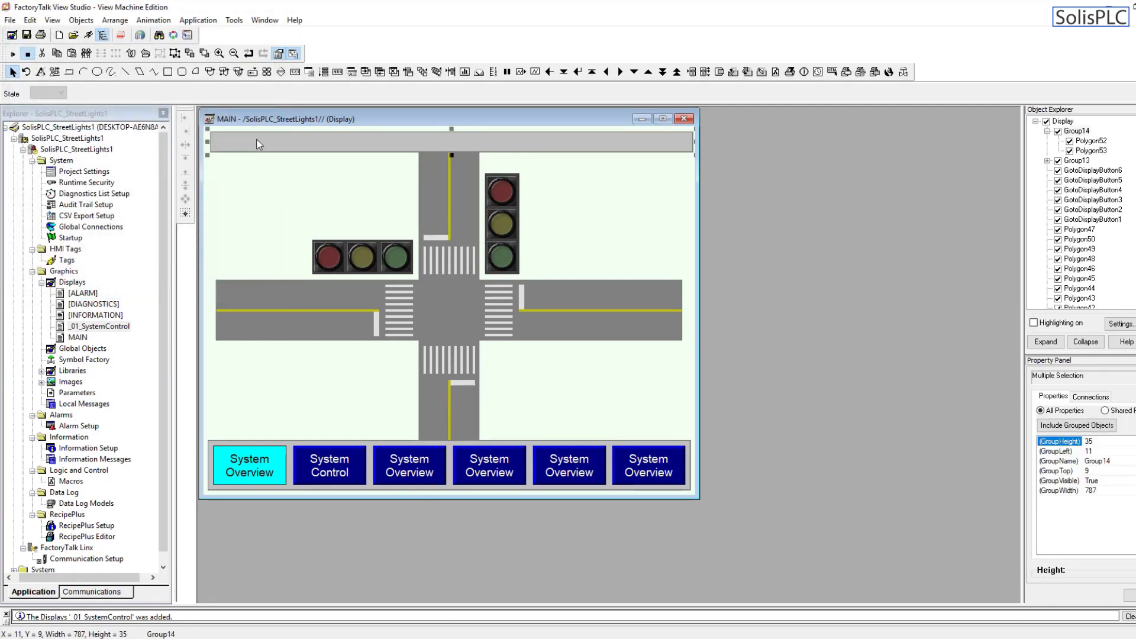
left_click(212, 459, "shift")
left_click(213, 459, "shift")
left_click_drag(232, 141, 230, 140)
left_click(243, 196)
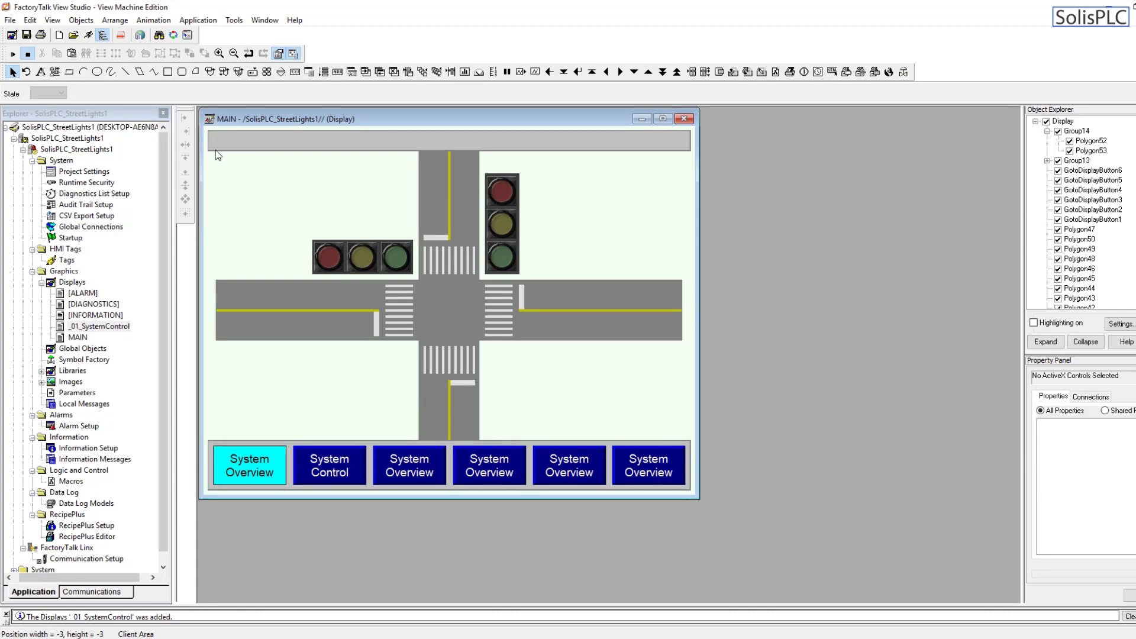
Step: Add the text "Main System Overview" in Arial size 14 inside the header bar group of the MAIN display
left_click(268, 145)
left_click(72, 20)
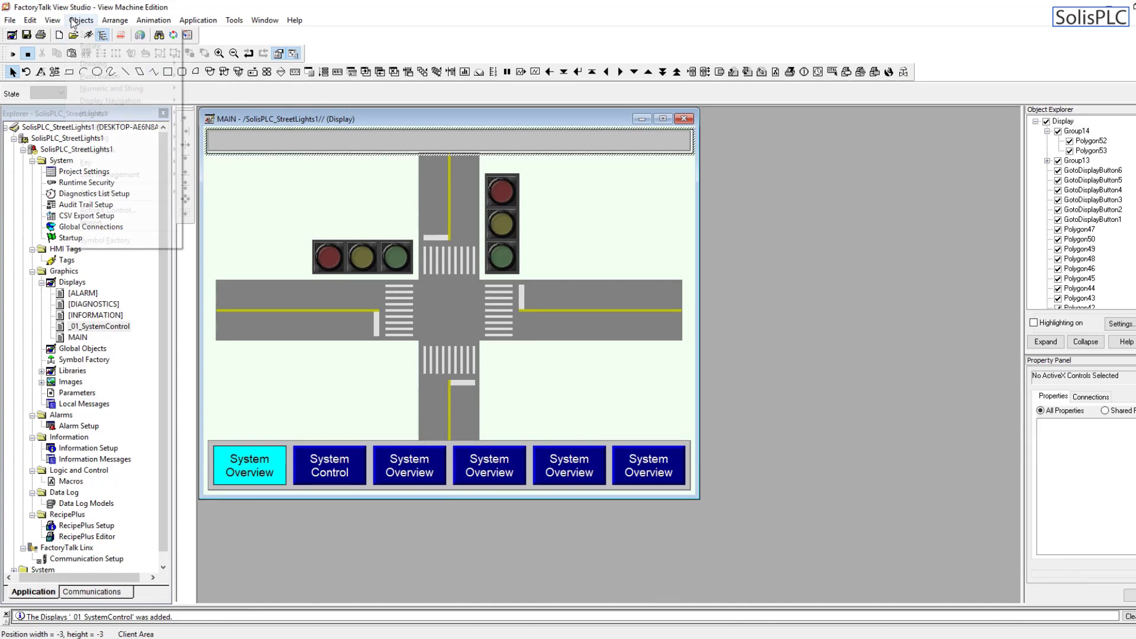
mouse_move(84, 64)
left_click(200, 64)
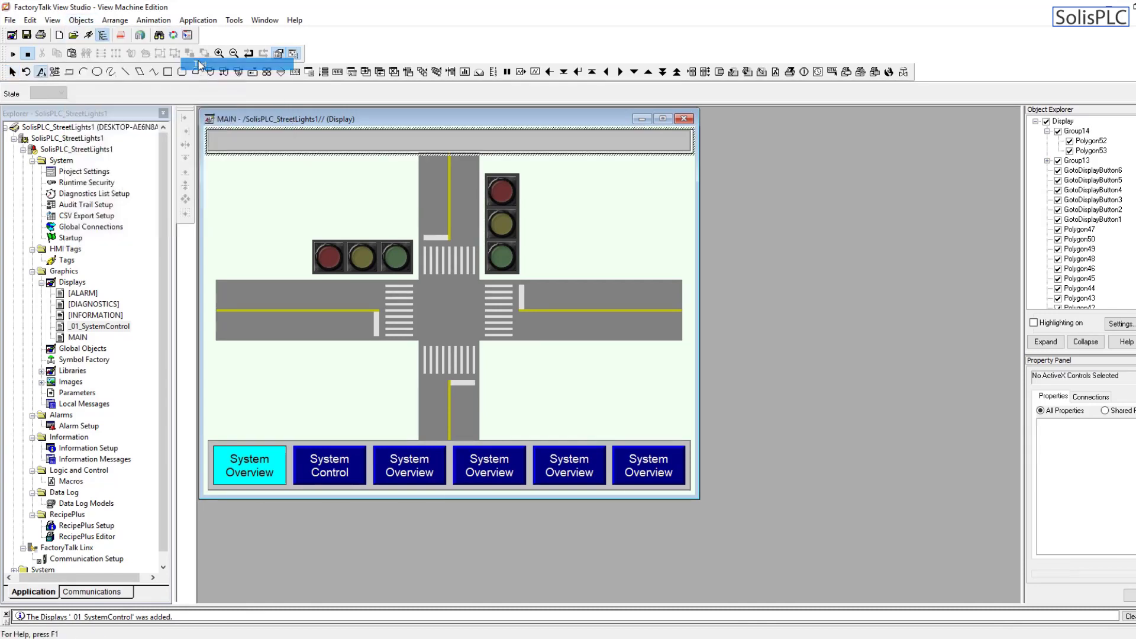
left_click_drag(516, 147, 549, 148)
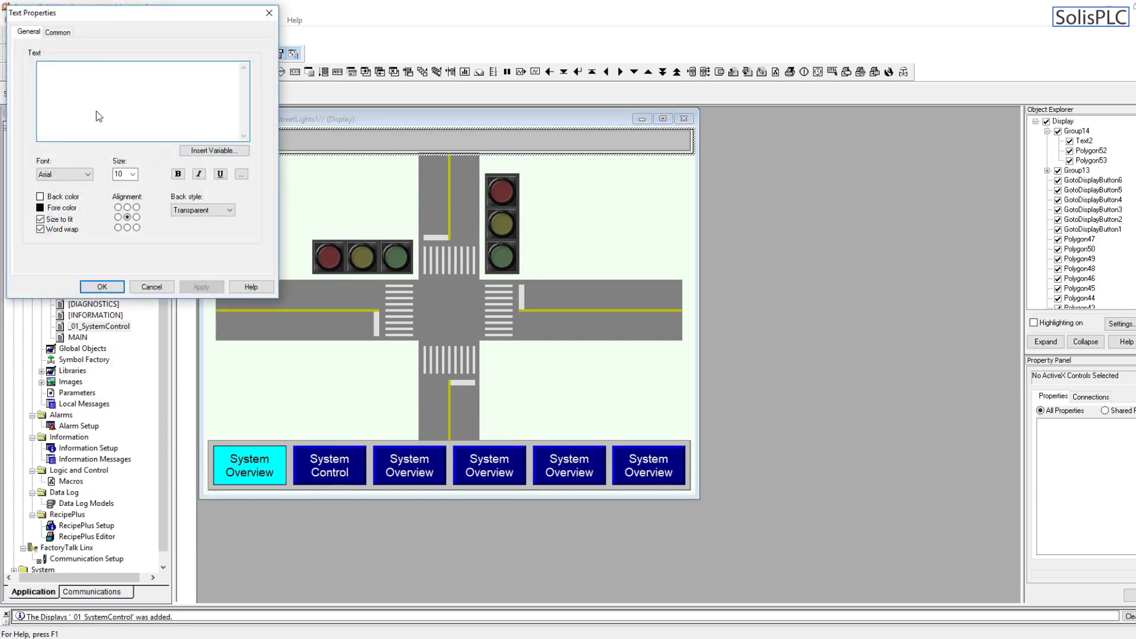
type("Main System Overview")
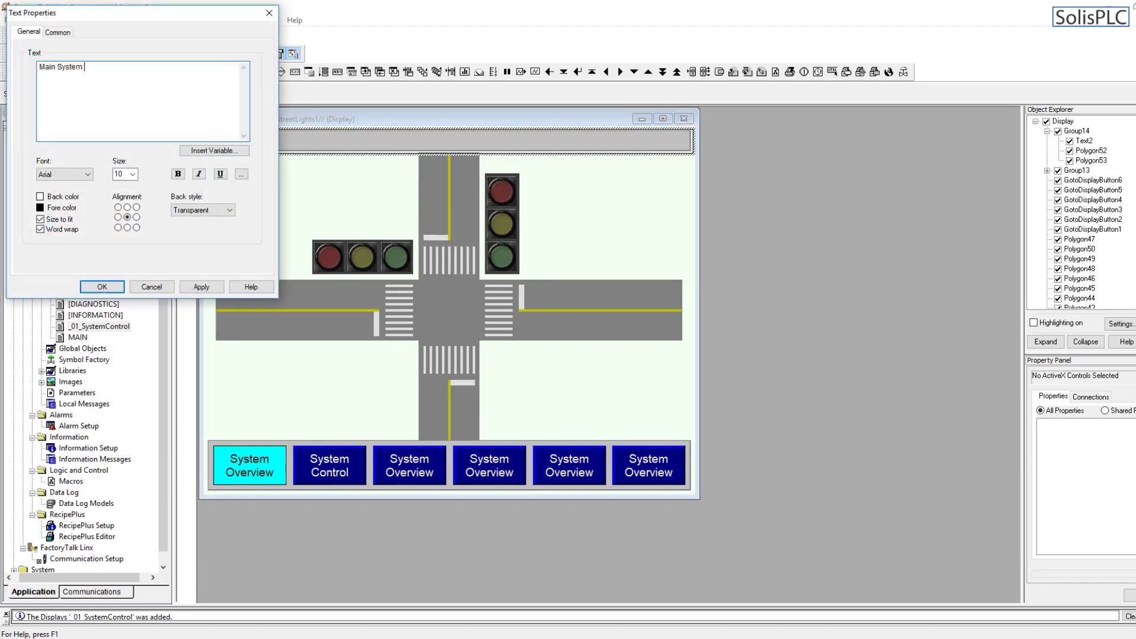
left_click(133, 174)
left_click(125, 225)
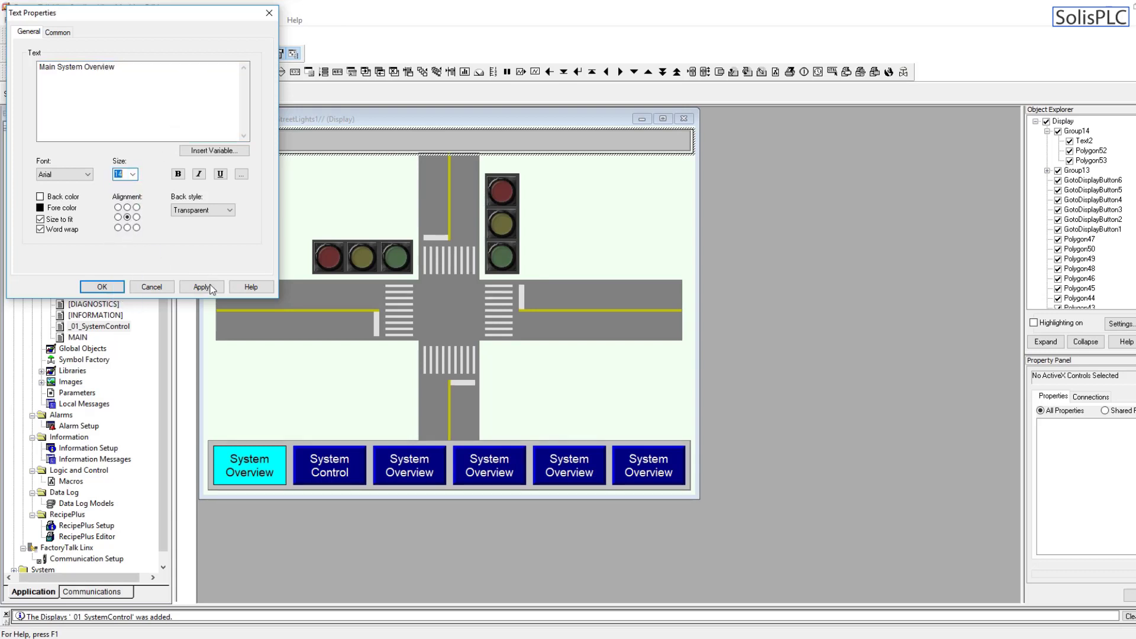
left_click(201, 287)
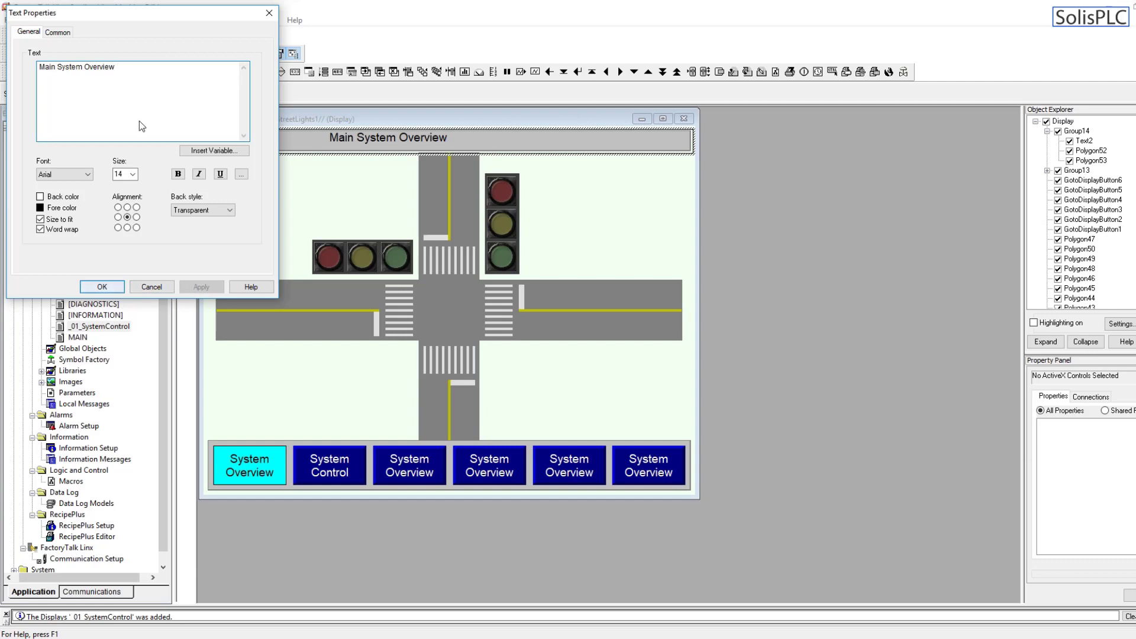
Step: Set the fore color of the header text to dark grey
left_click(40, 208)
left_click(92, 217)
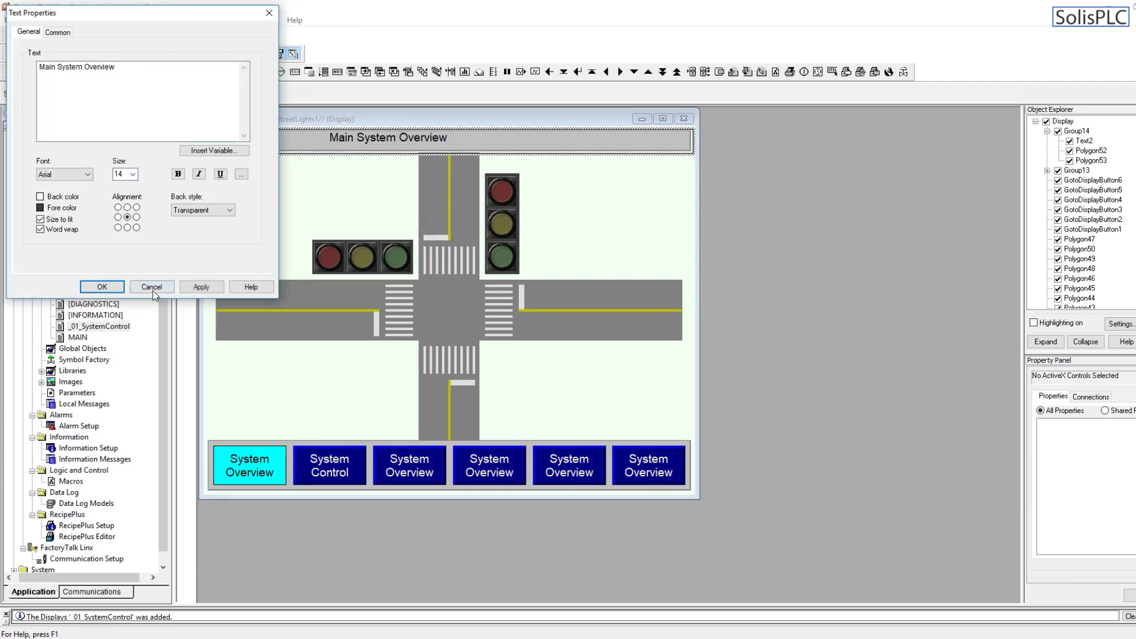
left_click(196, 286)
left_click(107, 287)
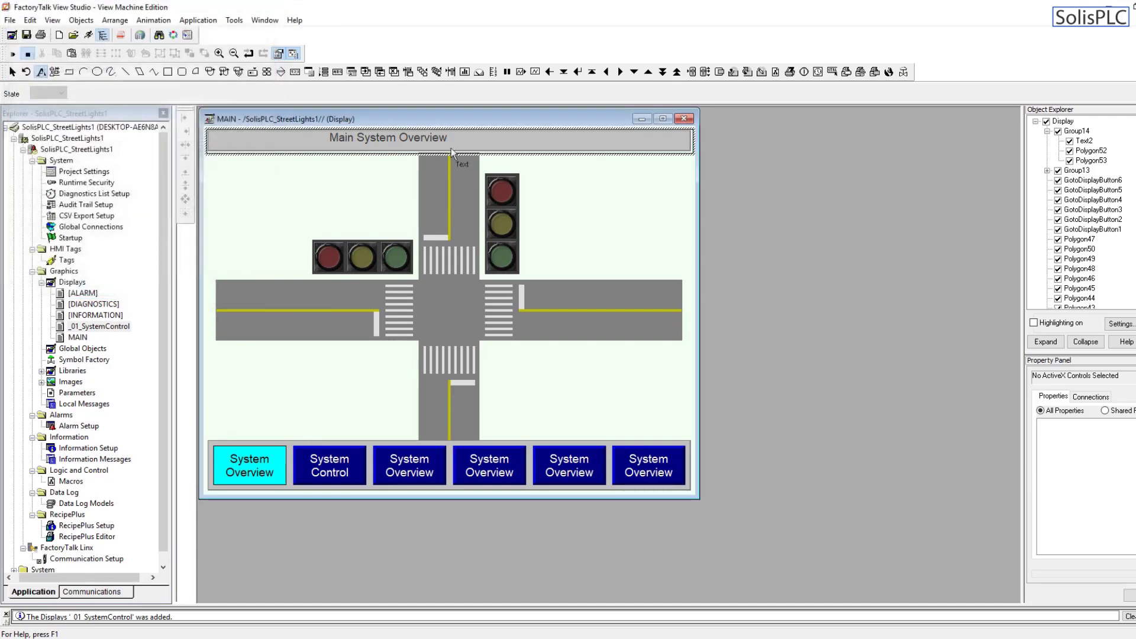
Step: Try centring the header text on the bar in both directions at once, and undo it
left_click(492, 140, "shift")
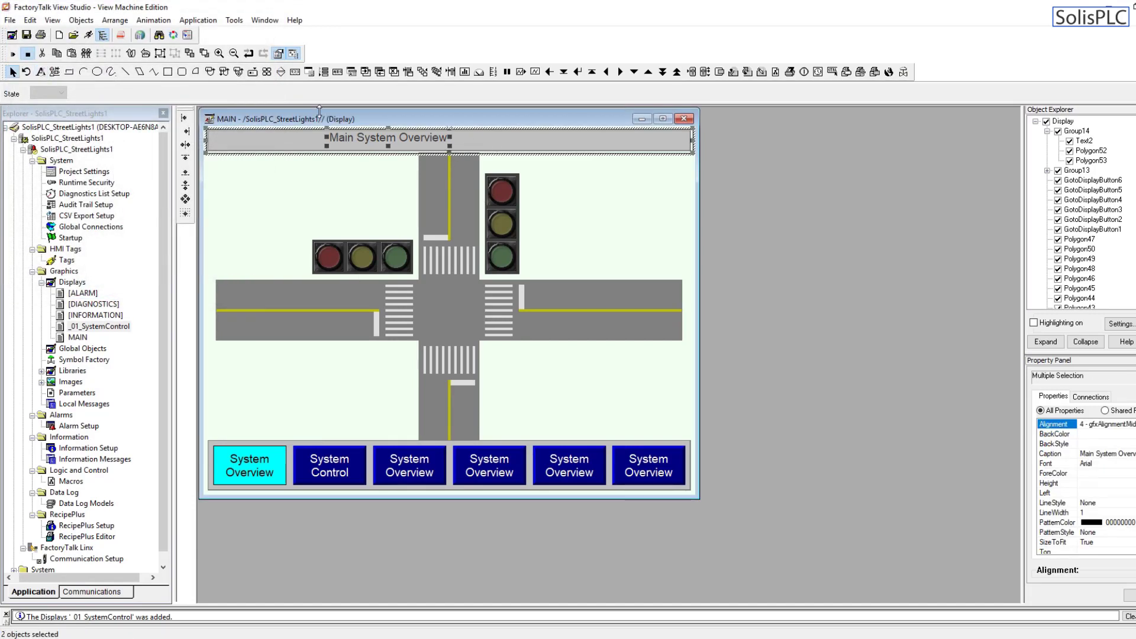
left_click(186, 199)
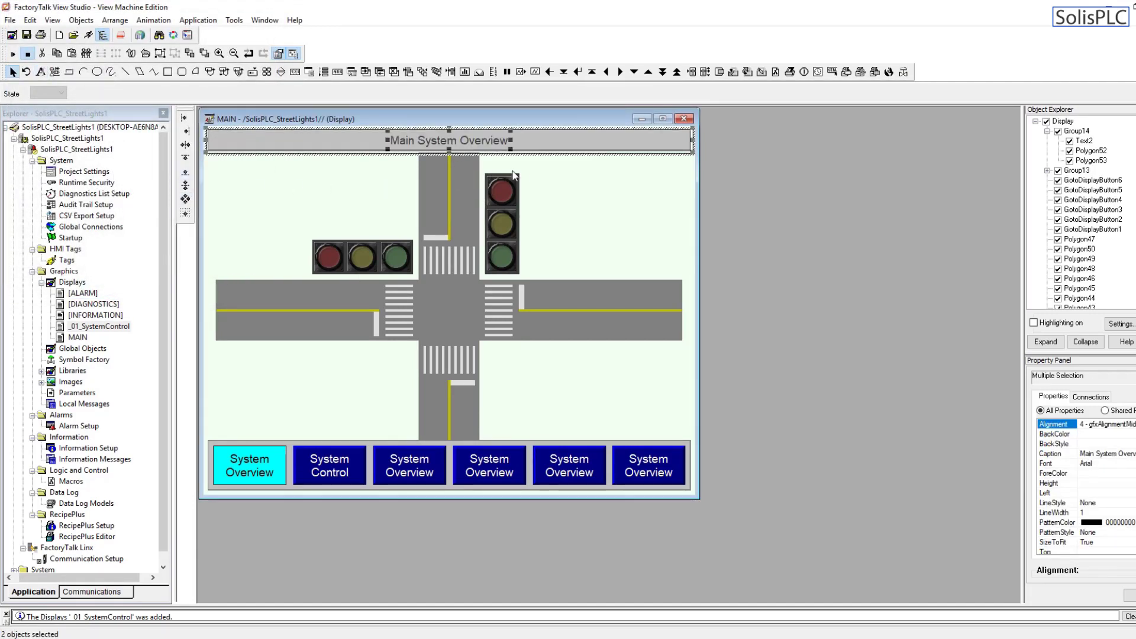
left_click(547, 179)
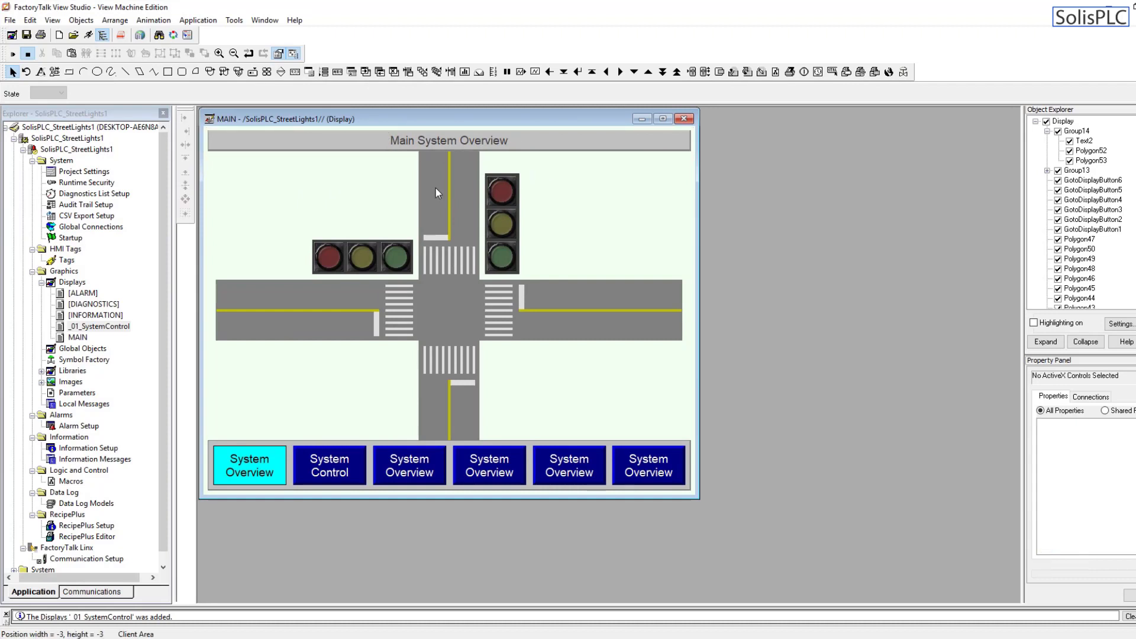
key("ctrl+z")
Step: Align the header text with the light grey rectangle in the group, centring it horizontally and vertically
double_click(432, 143)
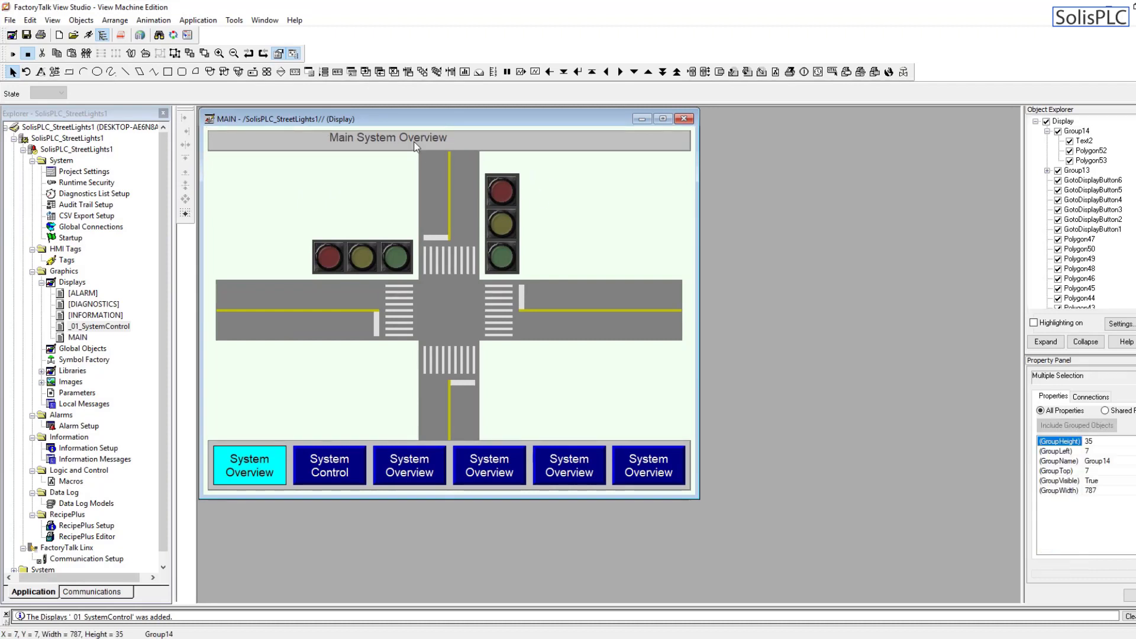
left_click(474, 145)
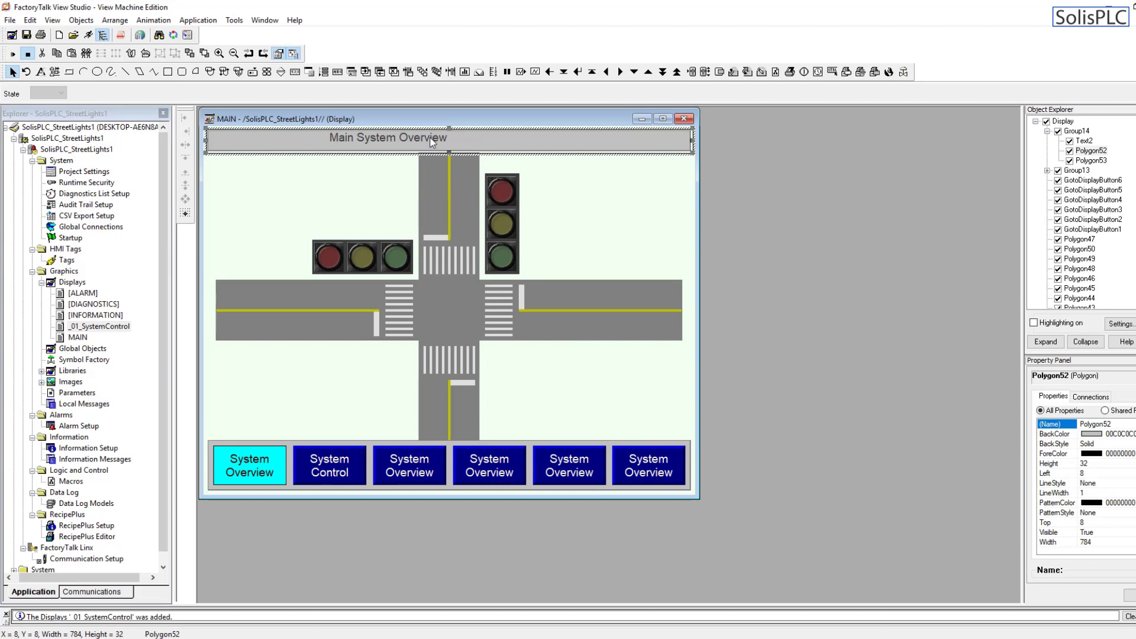
key("Tab")
left_click(455, 138)
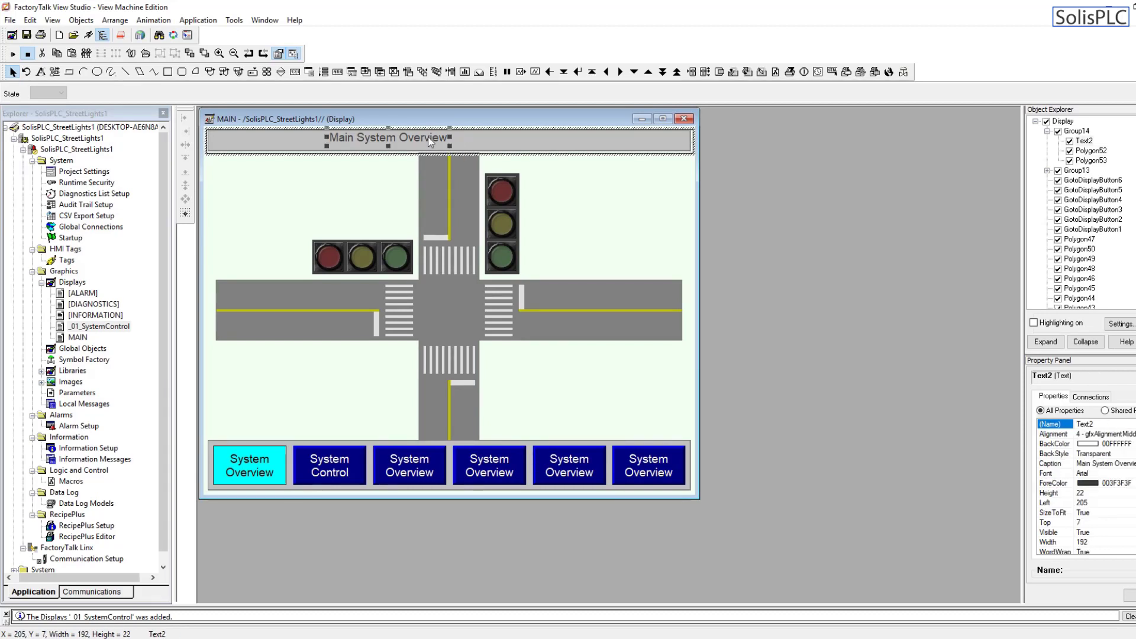
left_click(477, 141, "shift")
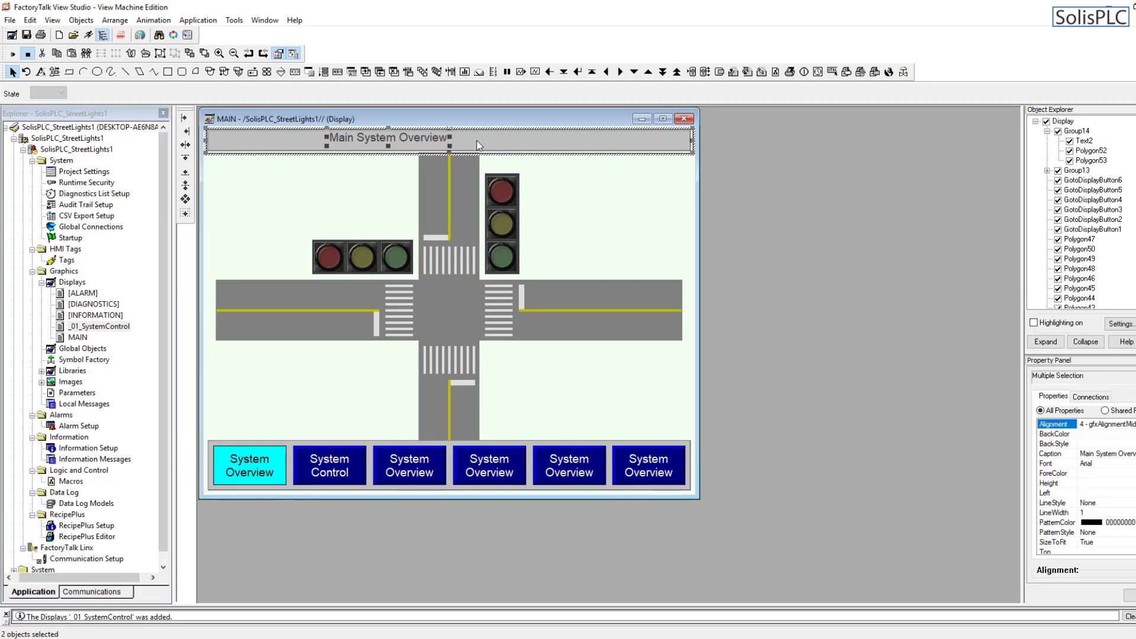
left_click(185, 145)
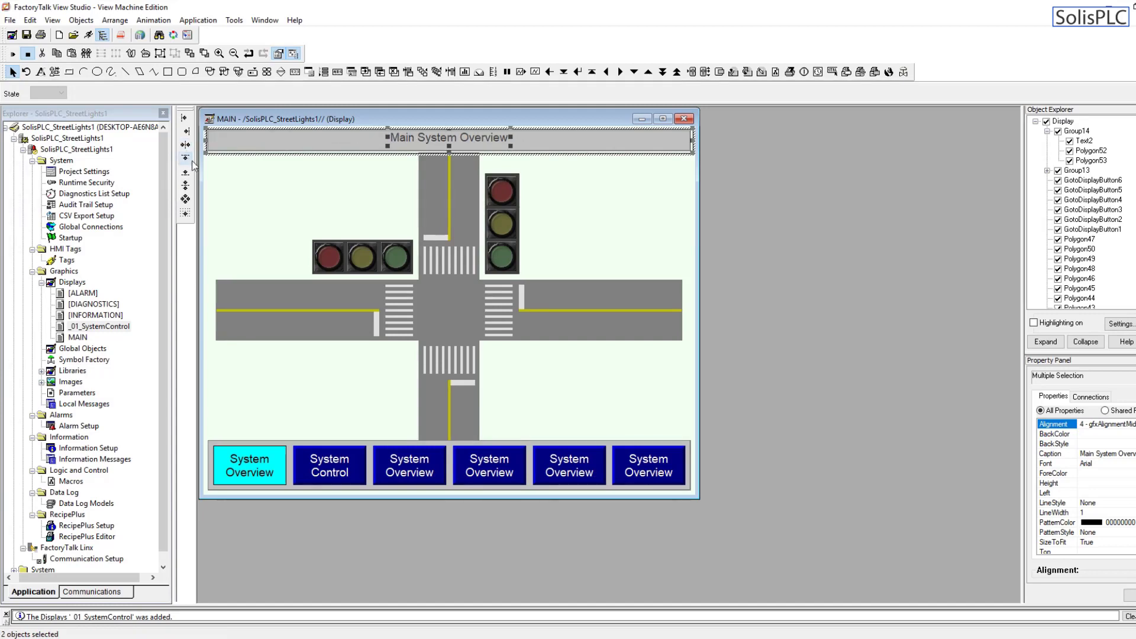
left_click(185, 186)
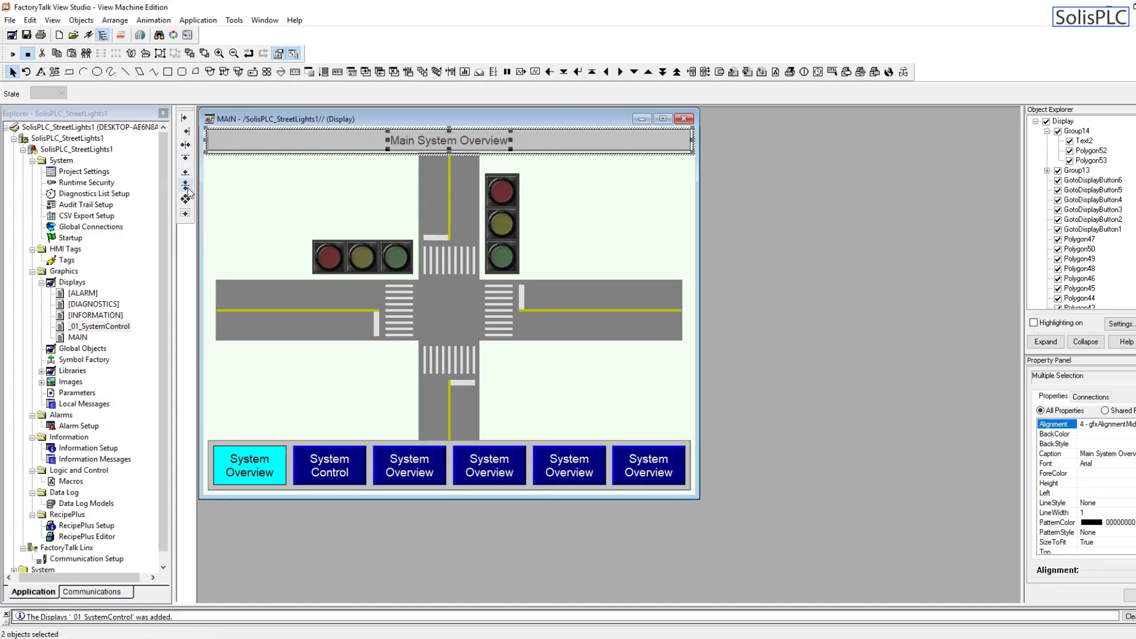
left_click(565, 175)
Step: Nudge the header text down to a top position of about 10 and centre it vertically on the bar again
left_click(365, 140)
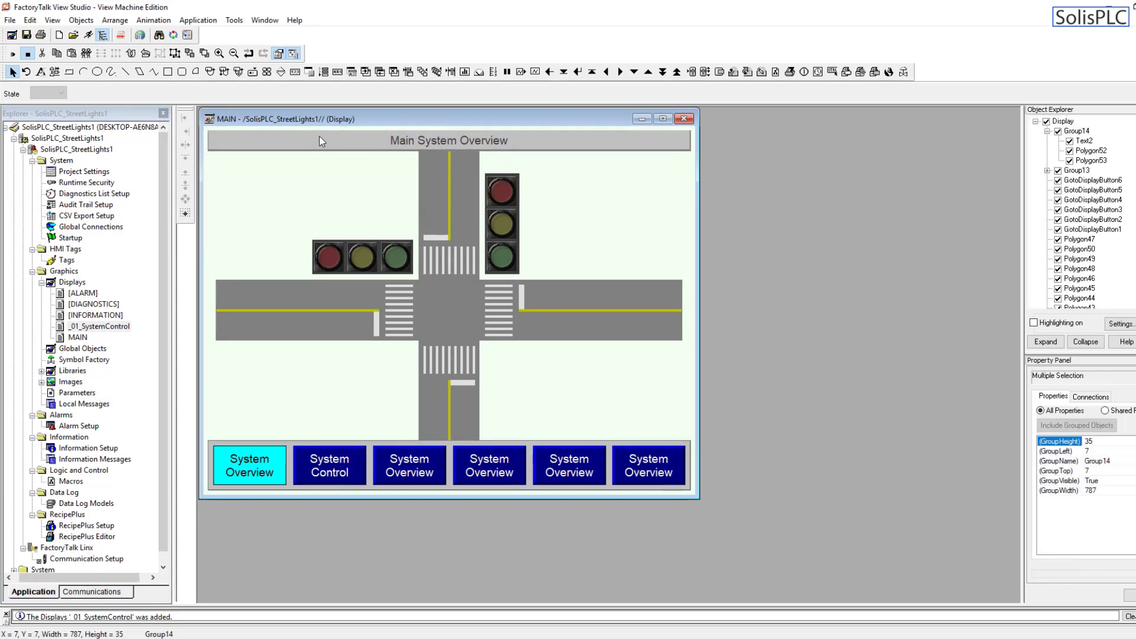
left_click(494, 144)
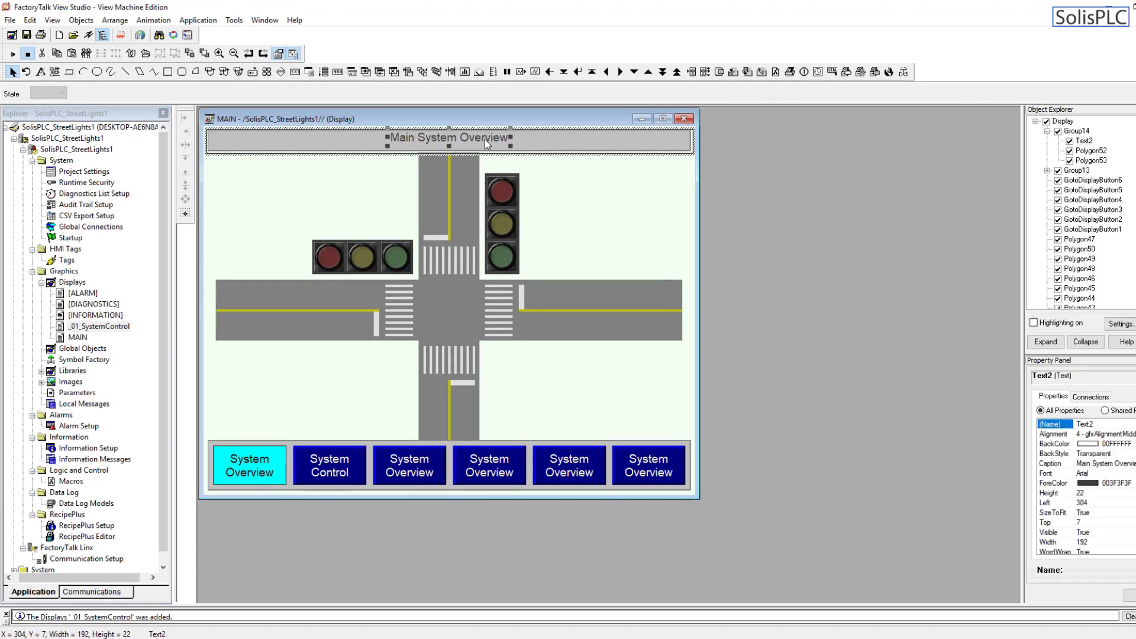
left_click_drag(485, 139, 485, 140)
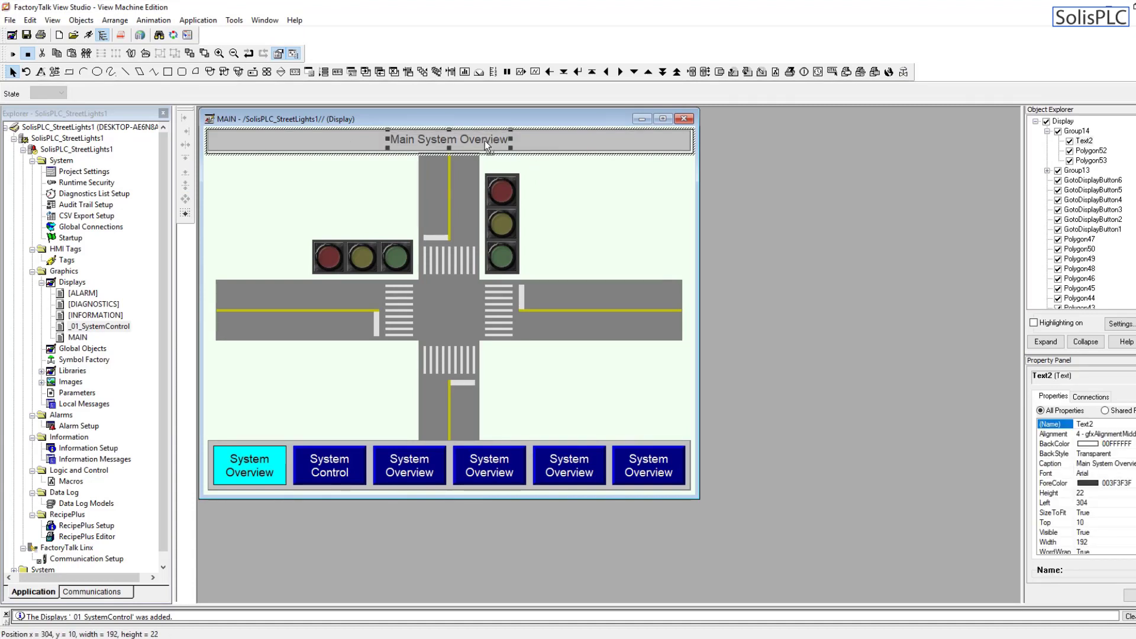
left_click(541, 140, "shift")
left_click(187, 188)
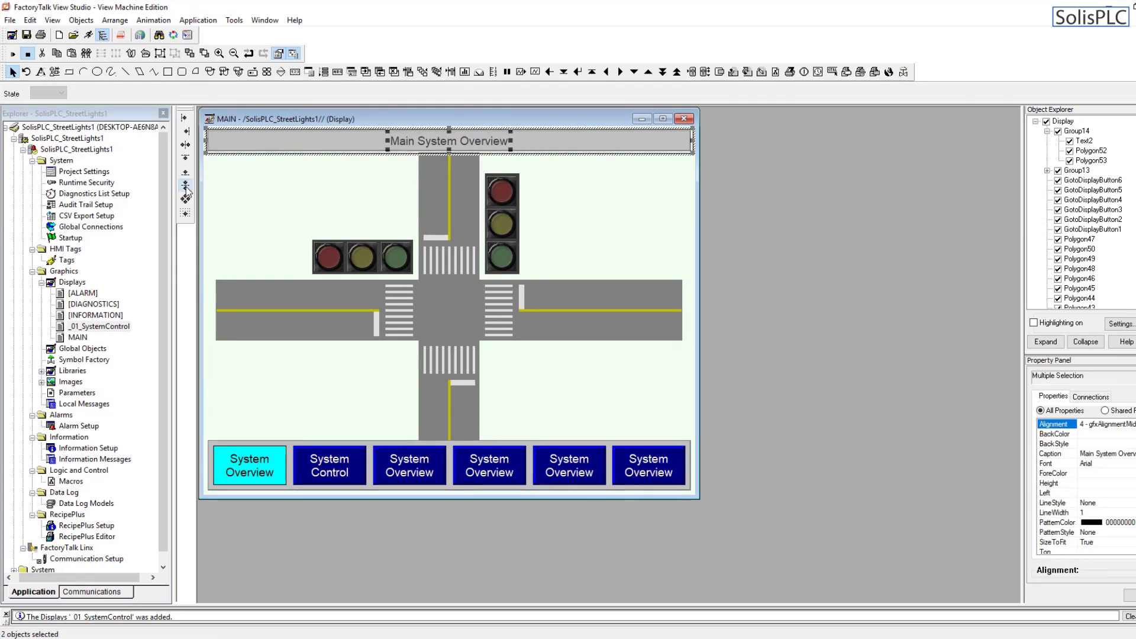
left_click(574, 175)
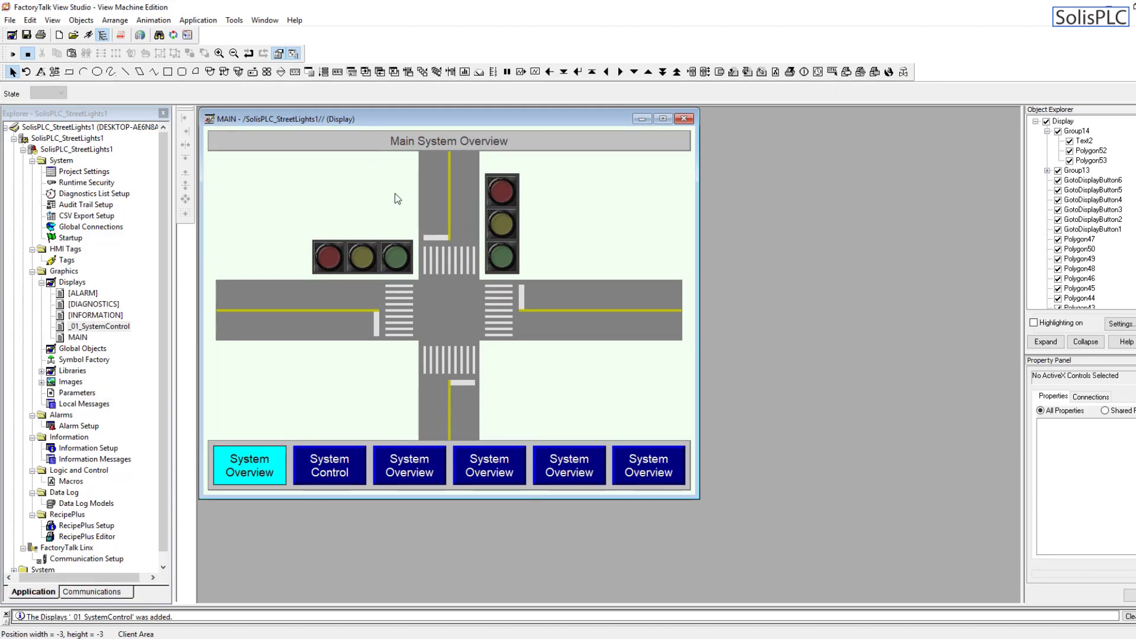
Step: Copy the header bar group from MAIN into the _01_SystemControl display
left_click(409, 143)
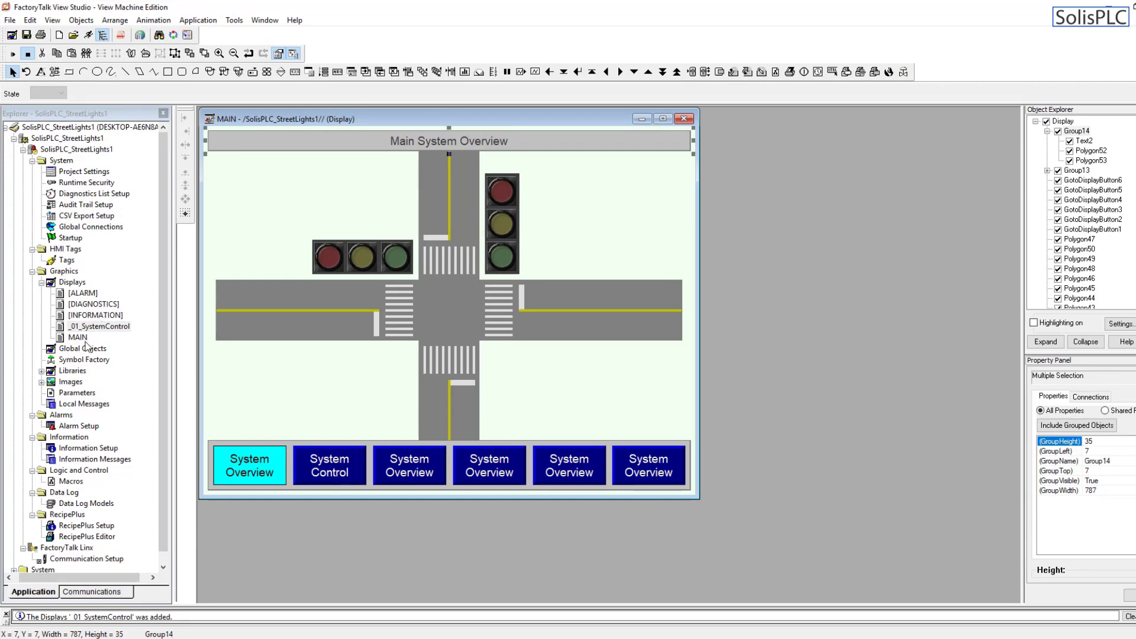
double_click(100, 328)
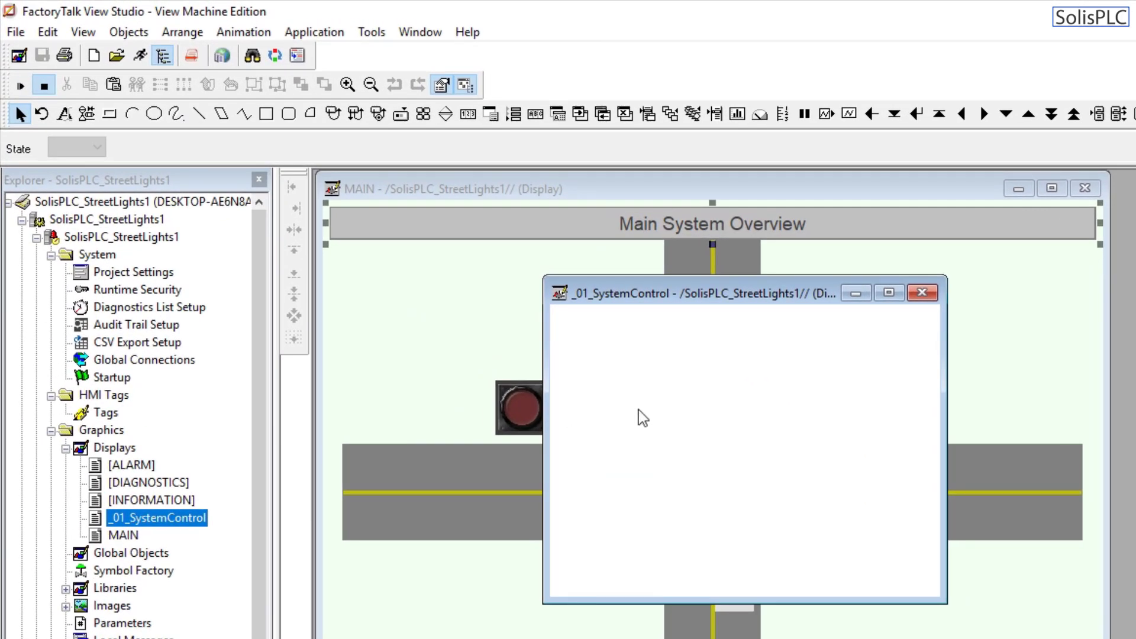
key("ctrl+v")
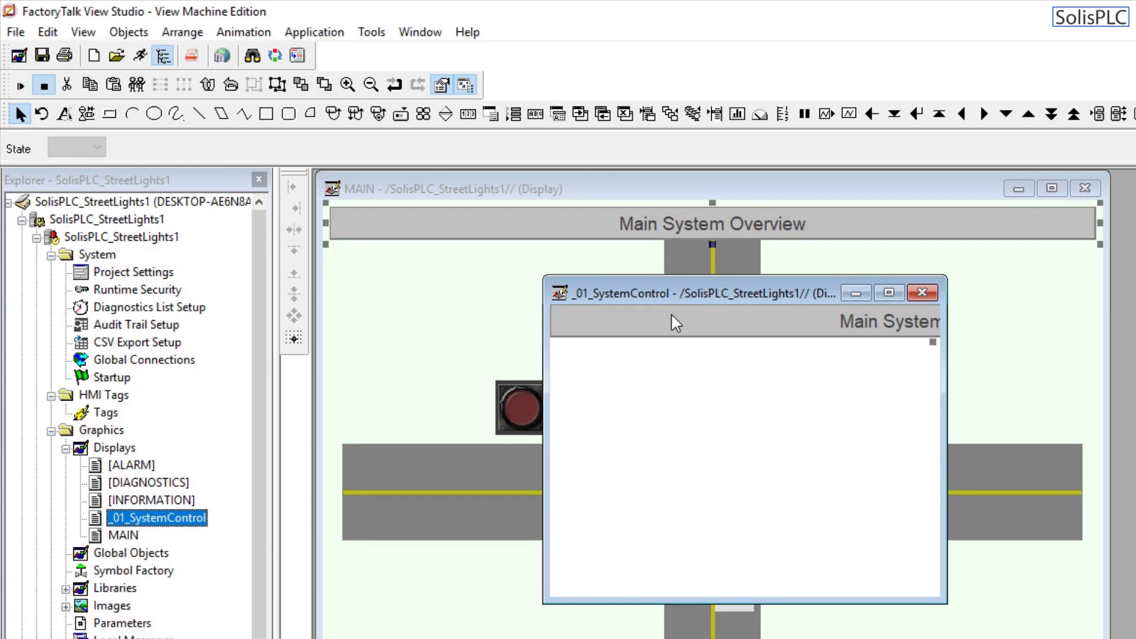
Step: Move the pasted header bar in _01_SystemControl slightly down and right, about 7 from the top and left edges
key("Down")
key("Down")
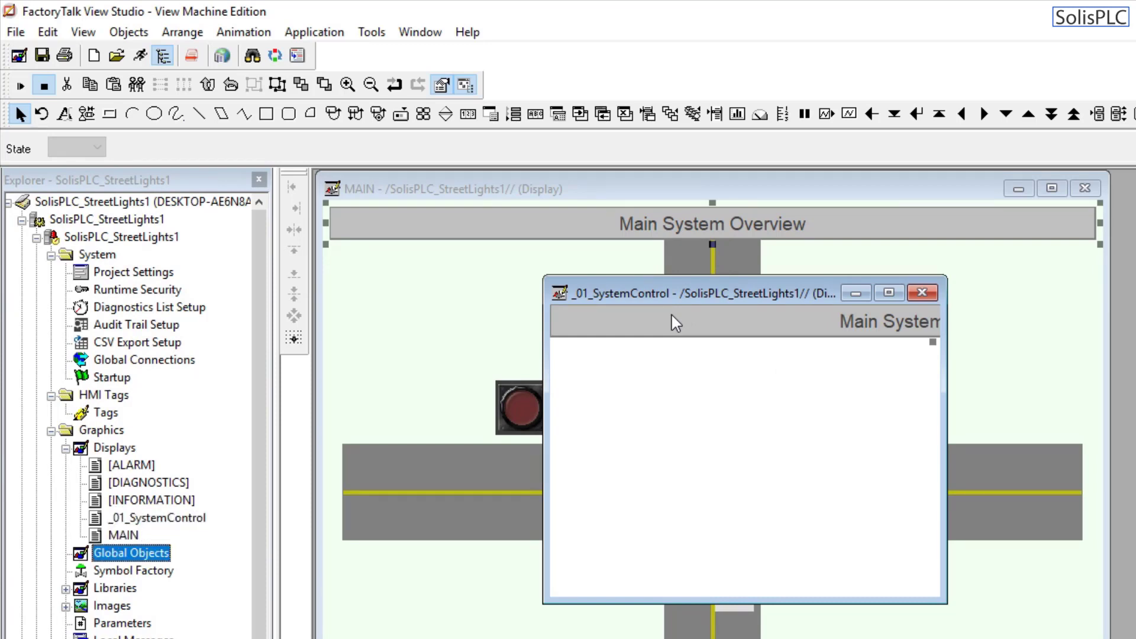
key("Up")
key("Up")
left_click(660, 330)
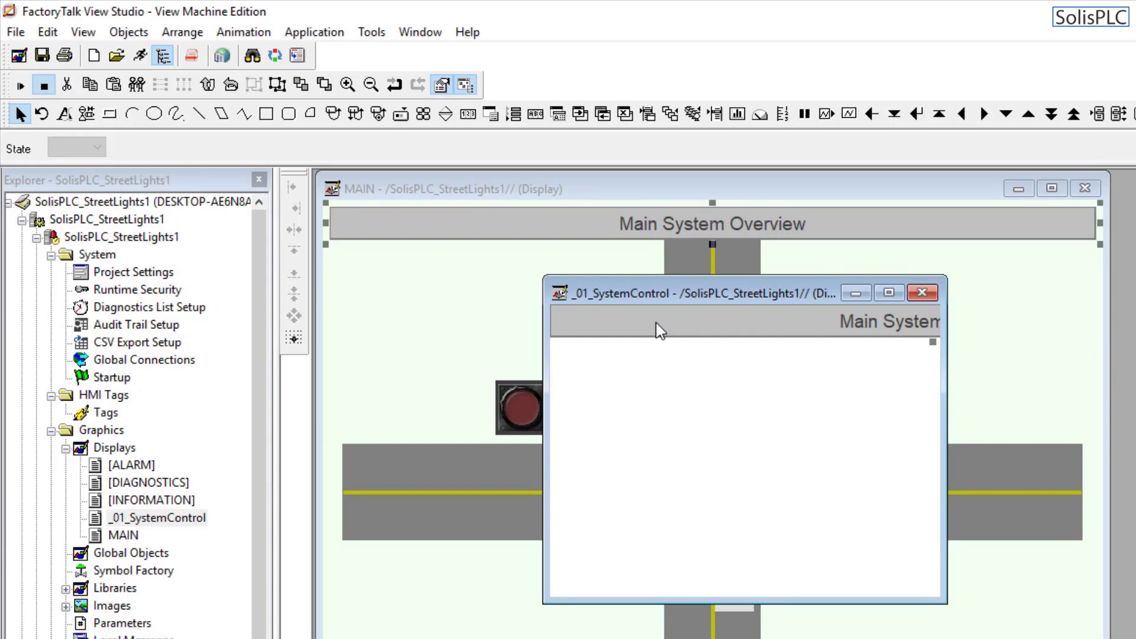
left_click(658, 322)
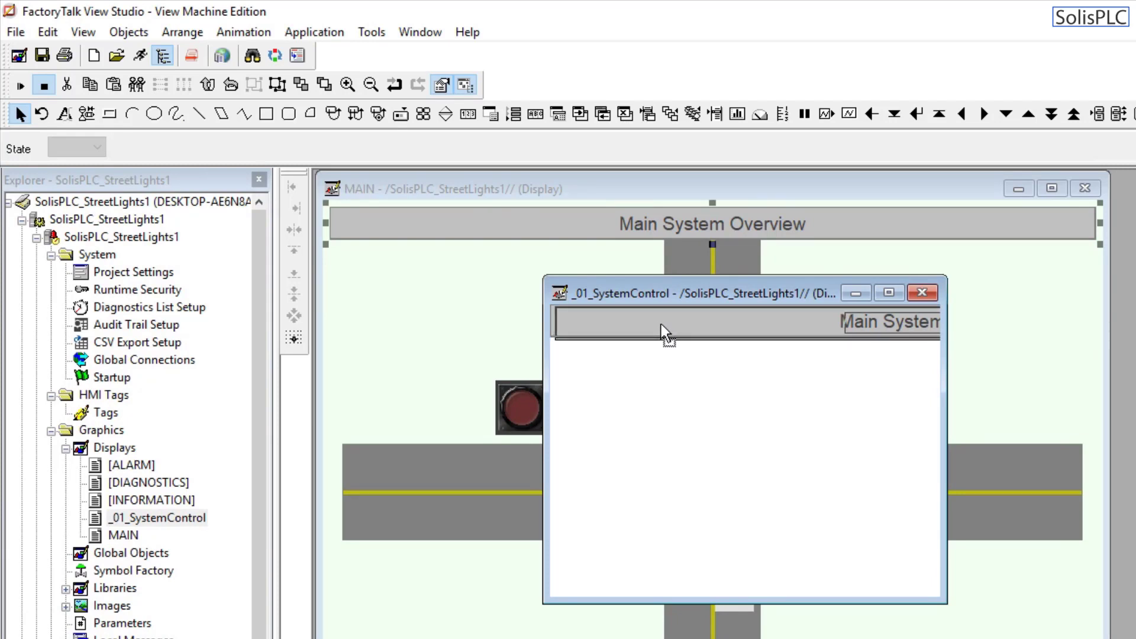
left_click_drag(661, 325, 663, 329)
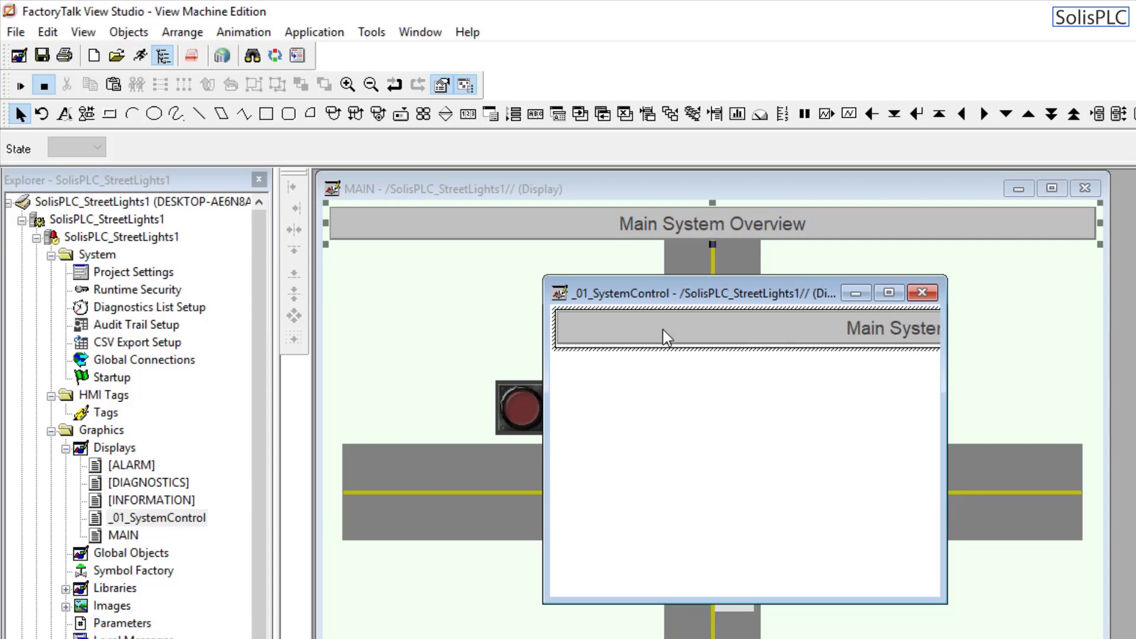
Step: Set the width of the light grey rectangle in the _01_SystemControl header bar to 384
right_click(662, 329)
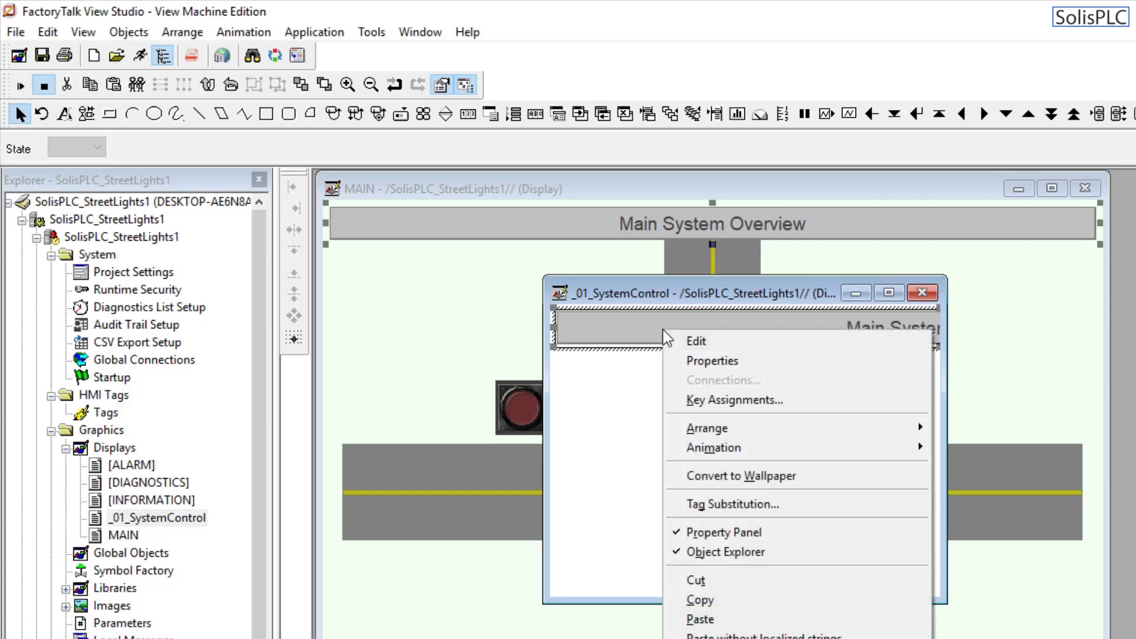
left_click(715, 361)
left_click(112, 55)
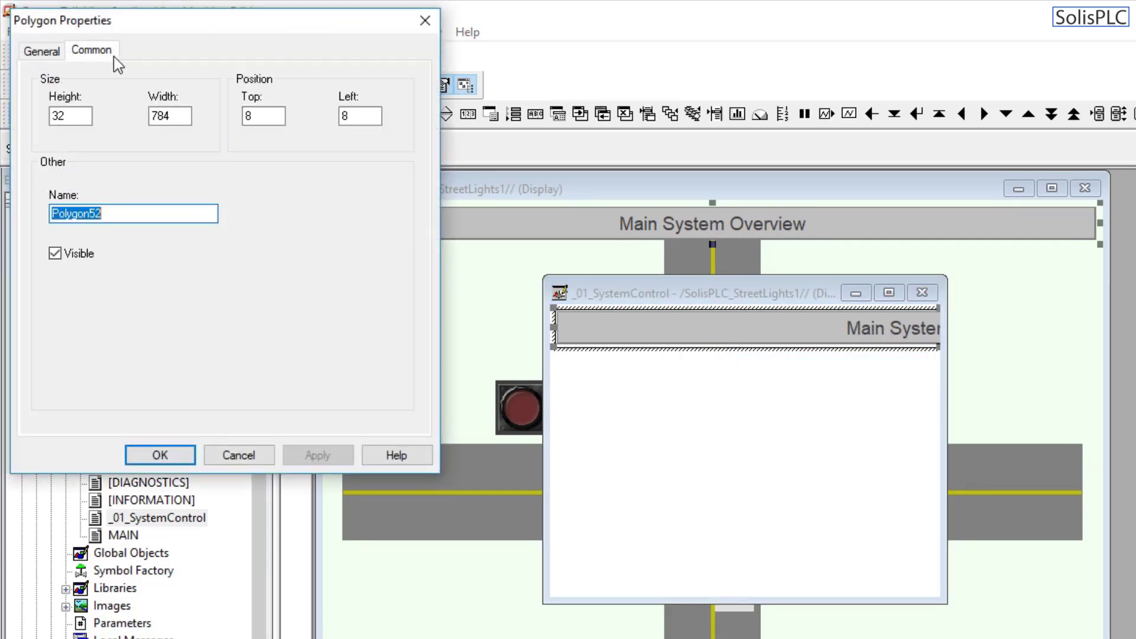
left_click_drag(160, 118, 152, 123)
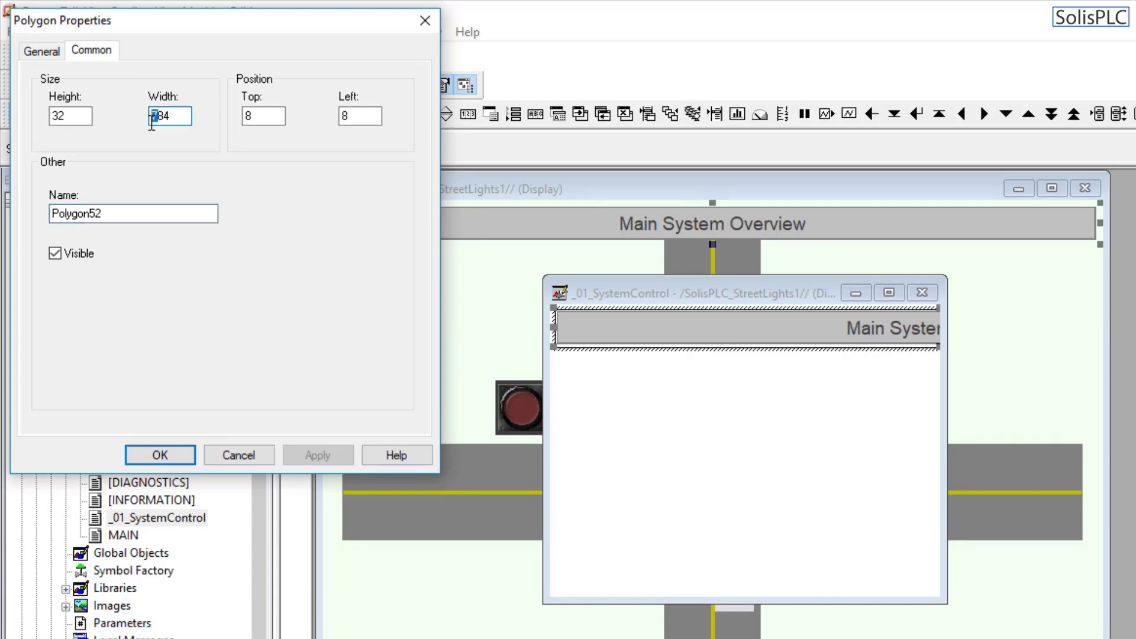
type("3")
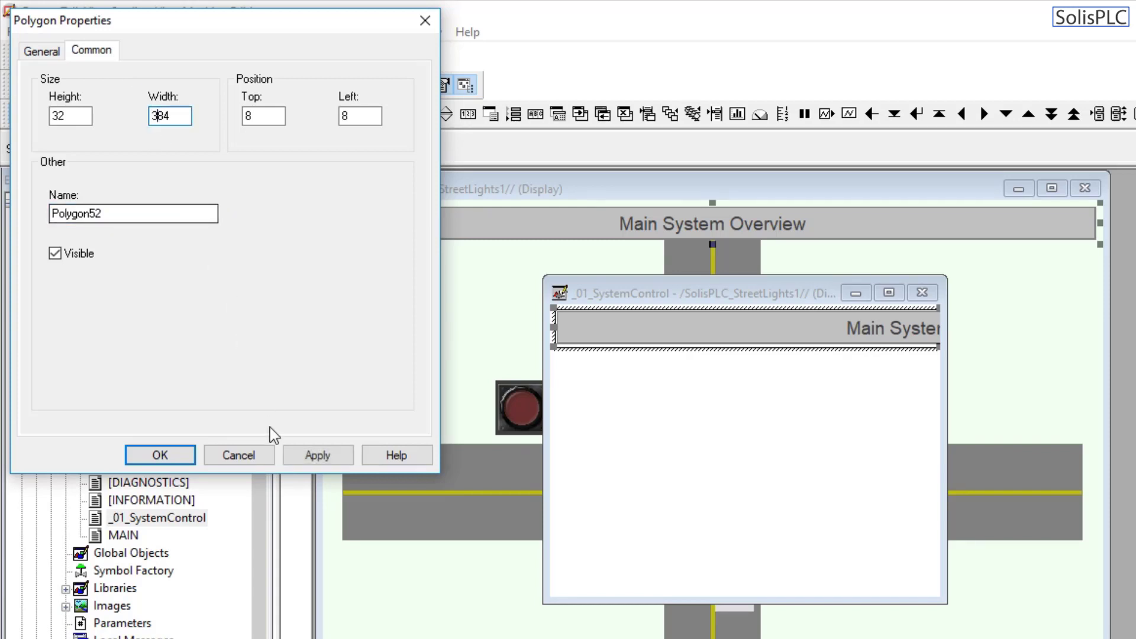
left_click(320, 455)
left_click(155, 456)
Step: Set the width of the dark grey rectangle in the _01_SystemControl header bar to 387
right_click(734, 315)
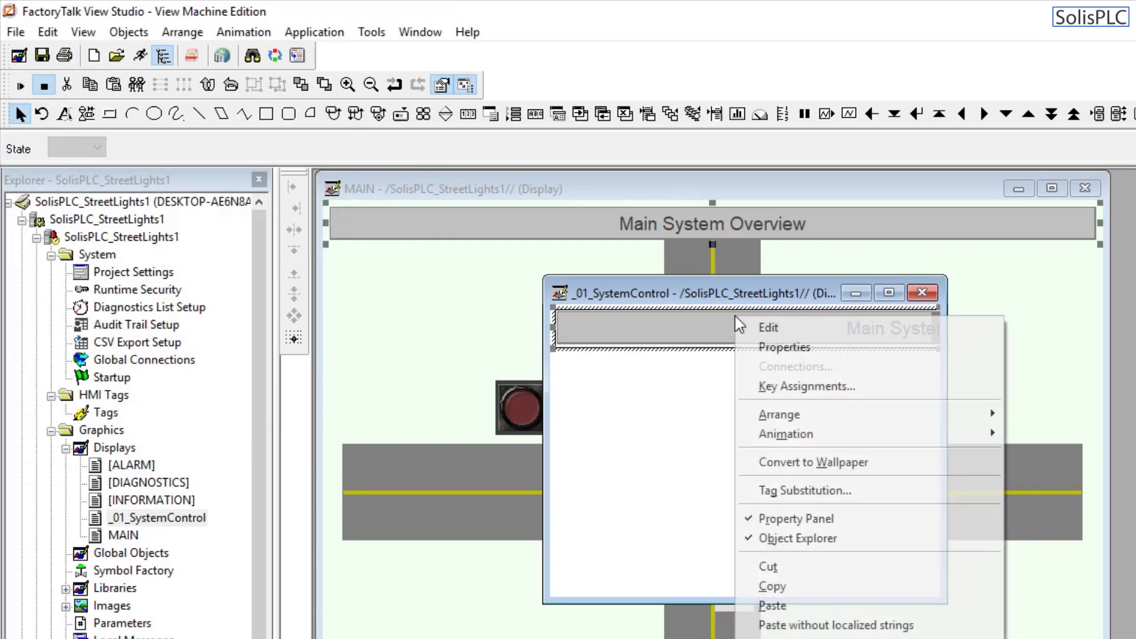
left_click(759, 349)
left_click(92, 50)
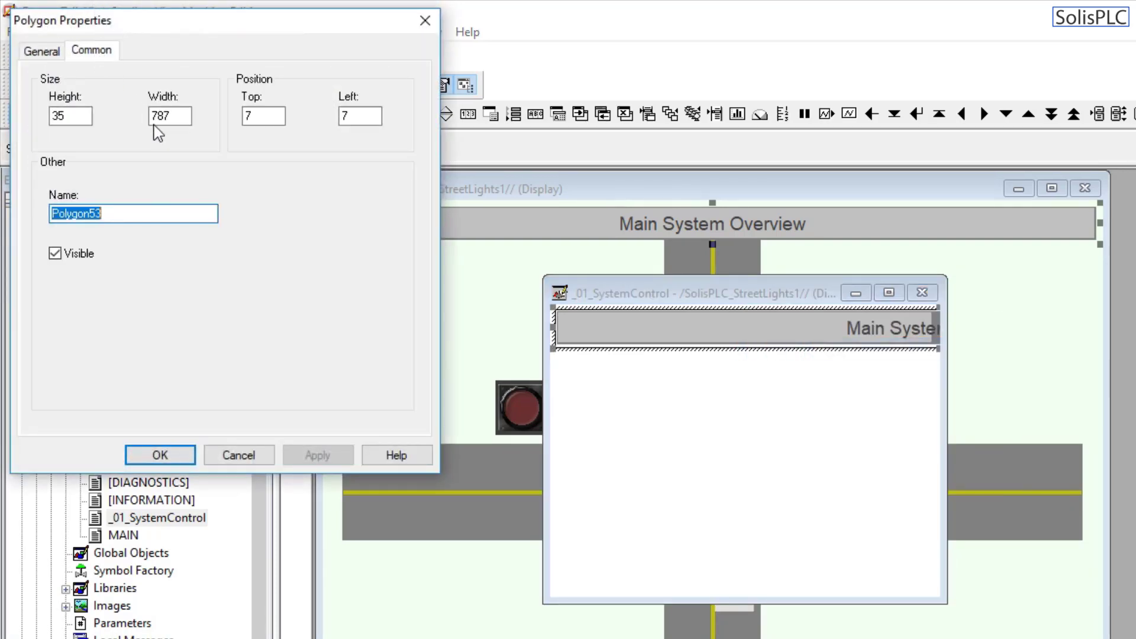
left_click_drag(155, 120, 140, 131)
type("3")
left_click(315, 455)
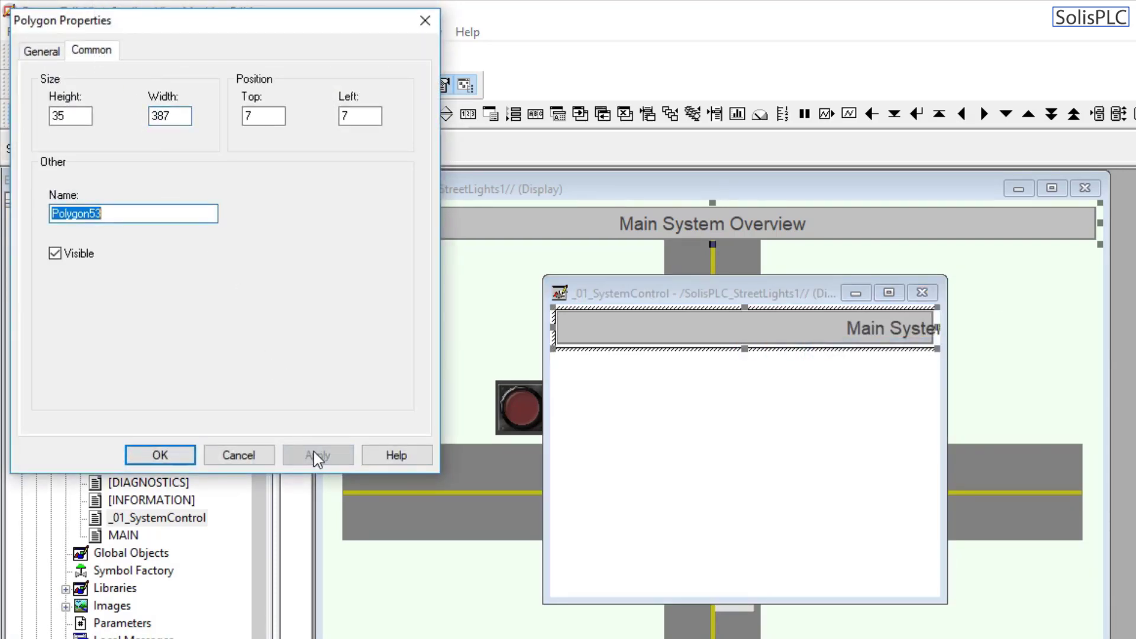
left_click(132, 454)
Step: Centre the header text on the resized bar in _01_SystemControl
left_click(854, 322)
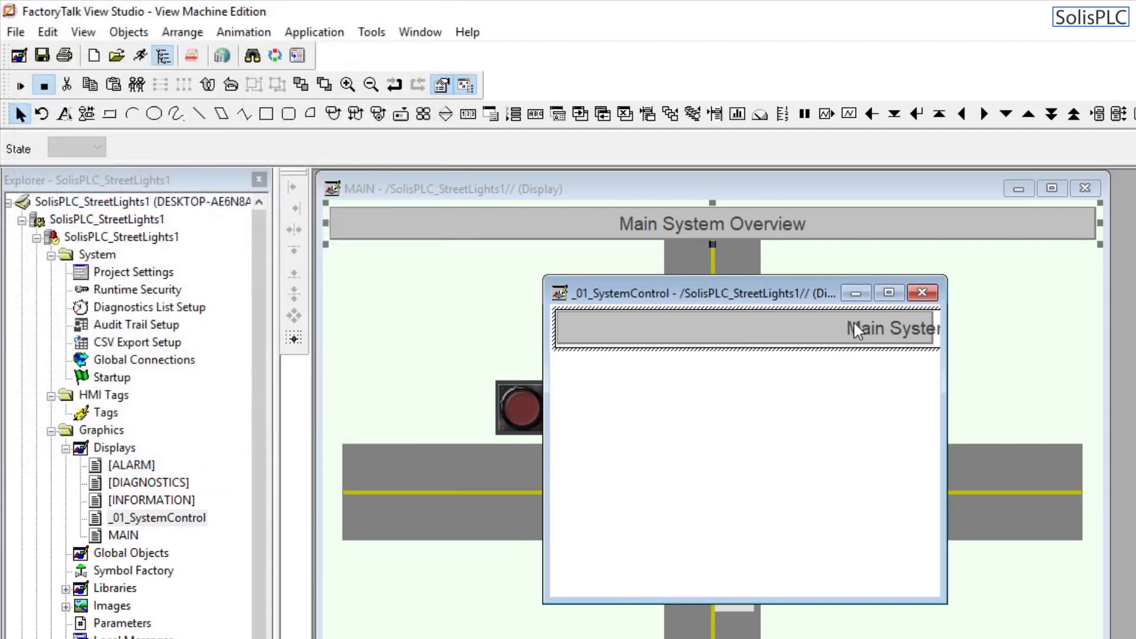
left_click(728, 330, "shift")
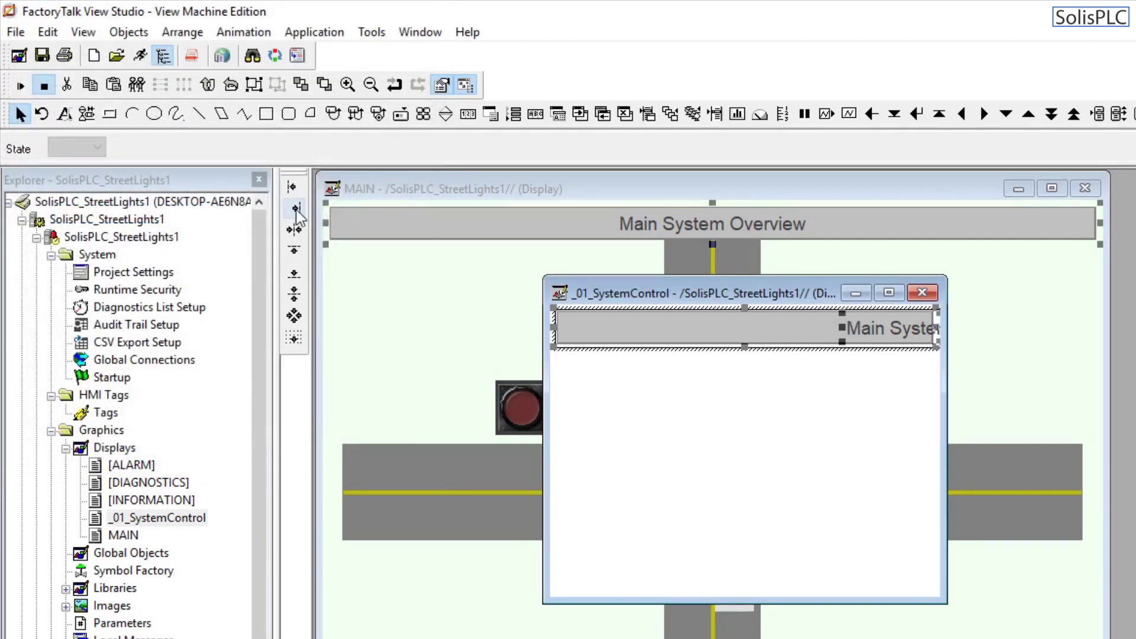
left_click(293, 189)
left_click(296, 315)
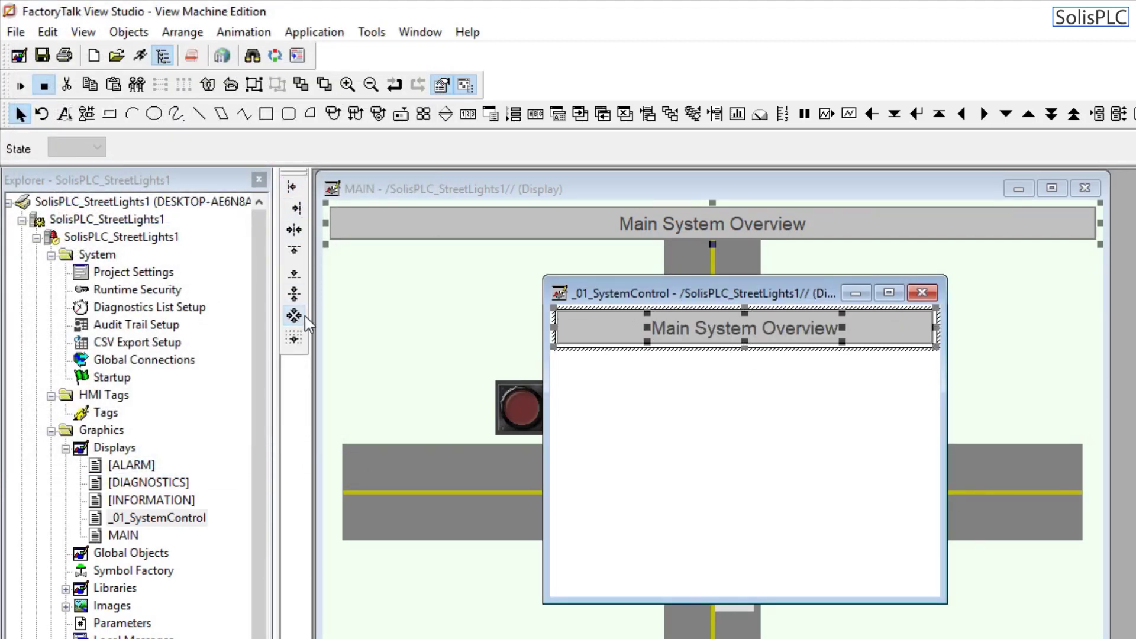
left_click(774, 415)
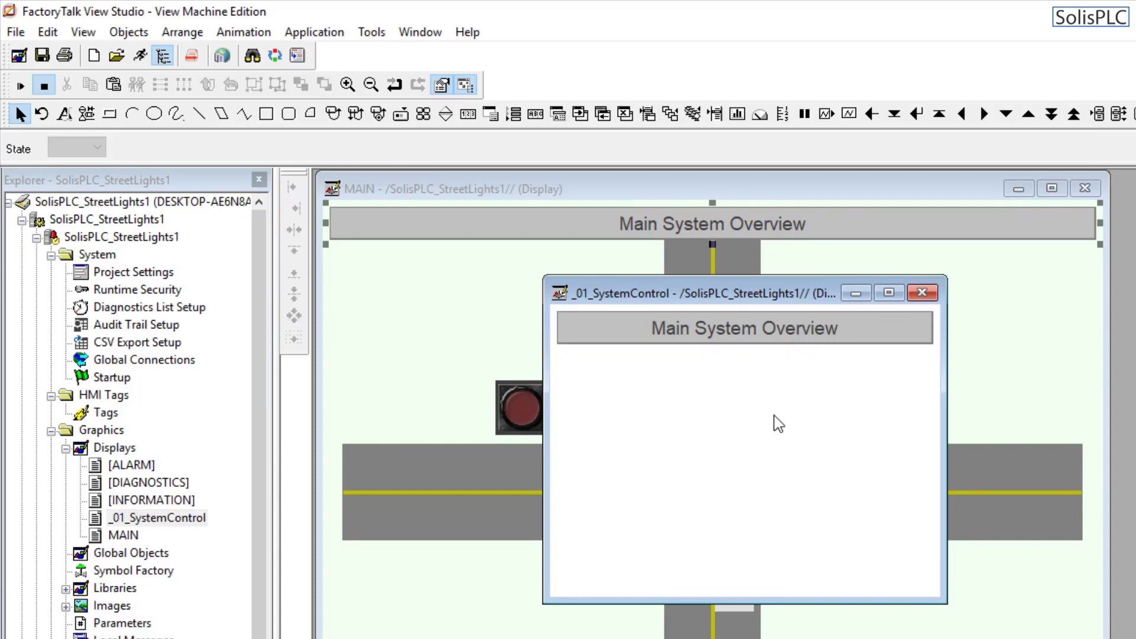
Step: Change the _01_SystemControl header text to "System Control" and centre it on the bar again
double_click(750, 331)
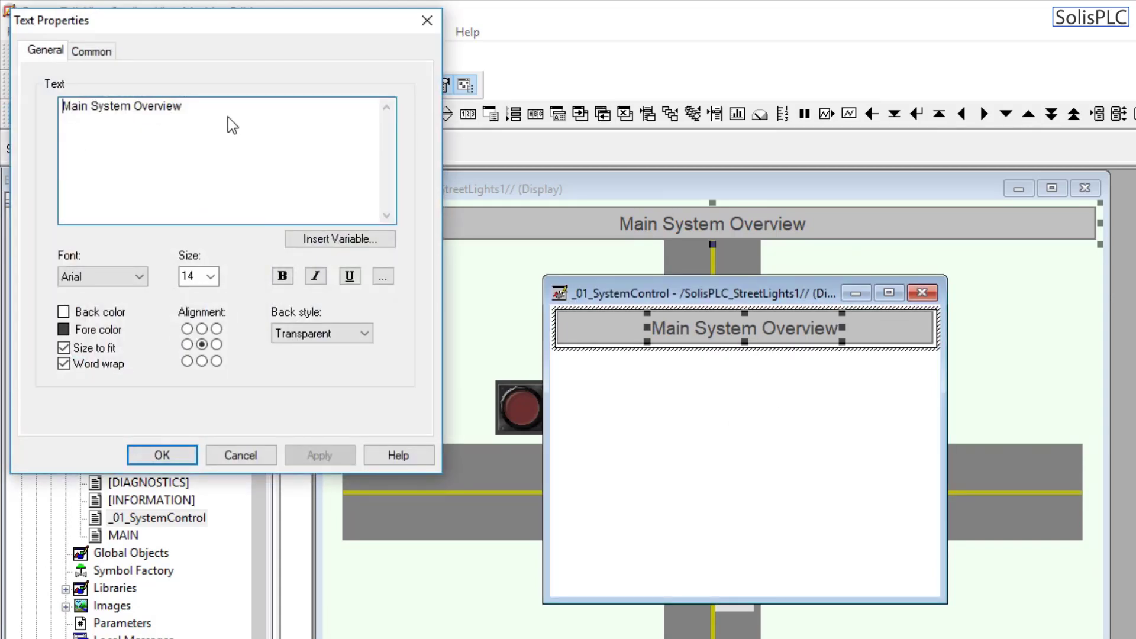
left_click_drag(232, 125, 2, 107)
type("S")
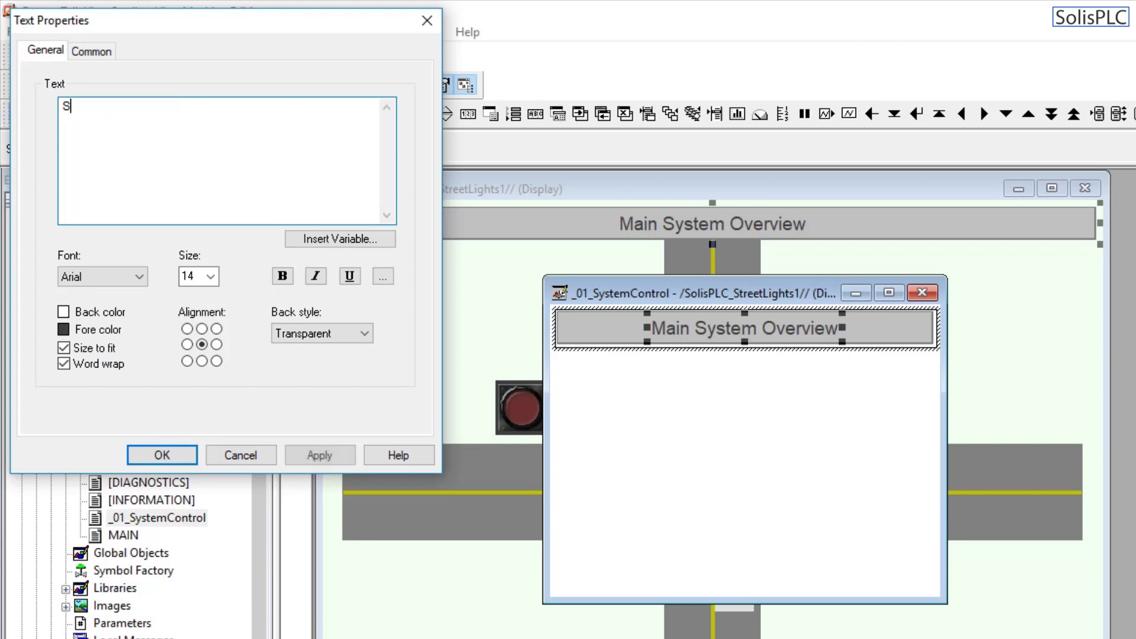
type("ystem Control")
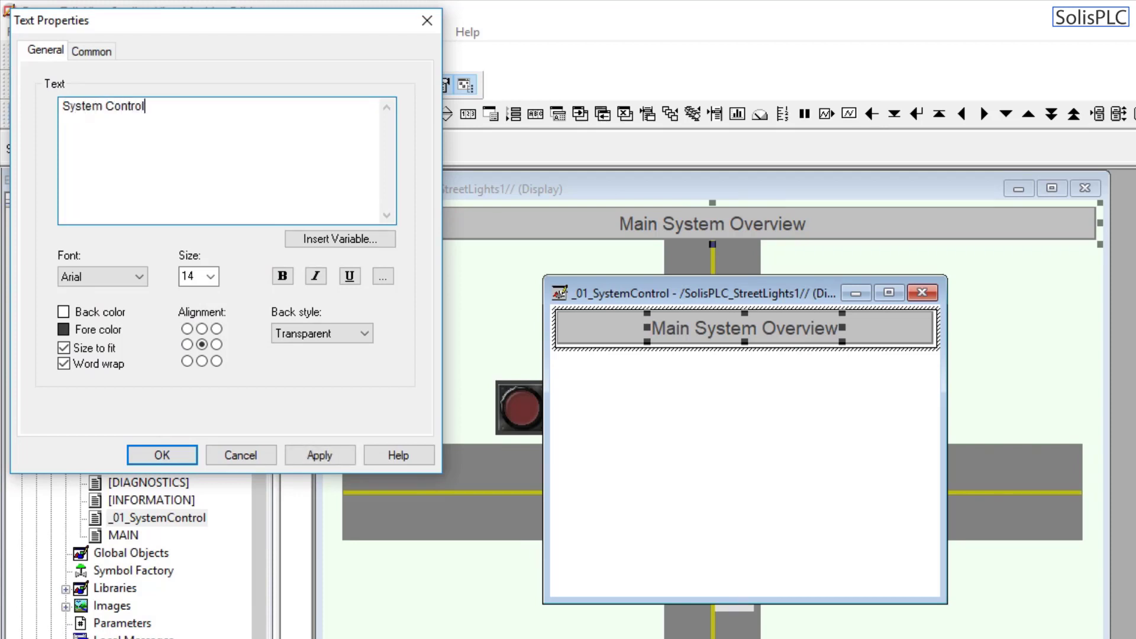
left_click(304, 456)
left_click(171, 457)
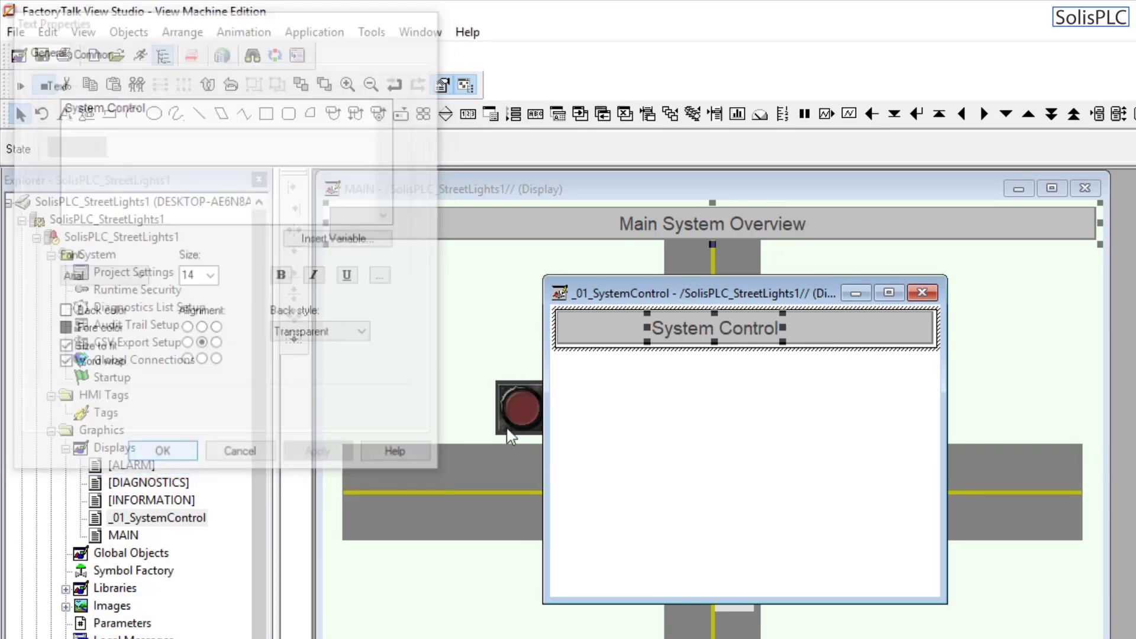
left_click(654, 429)
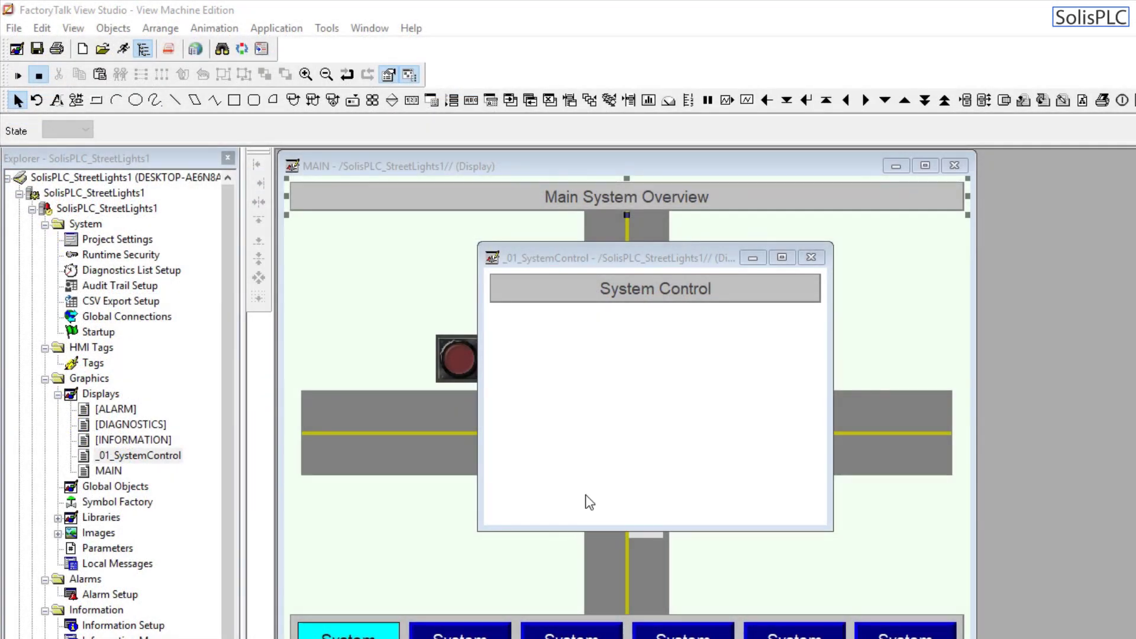
Step: Draw a Close Display button about 126 wide and 59 high near the bottom centre of the _01_SystemControl display
left_click(117, 30)
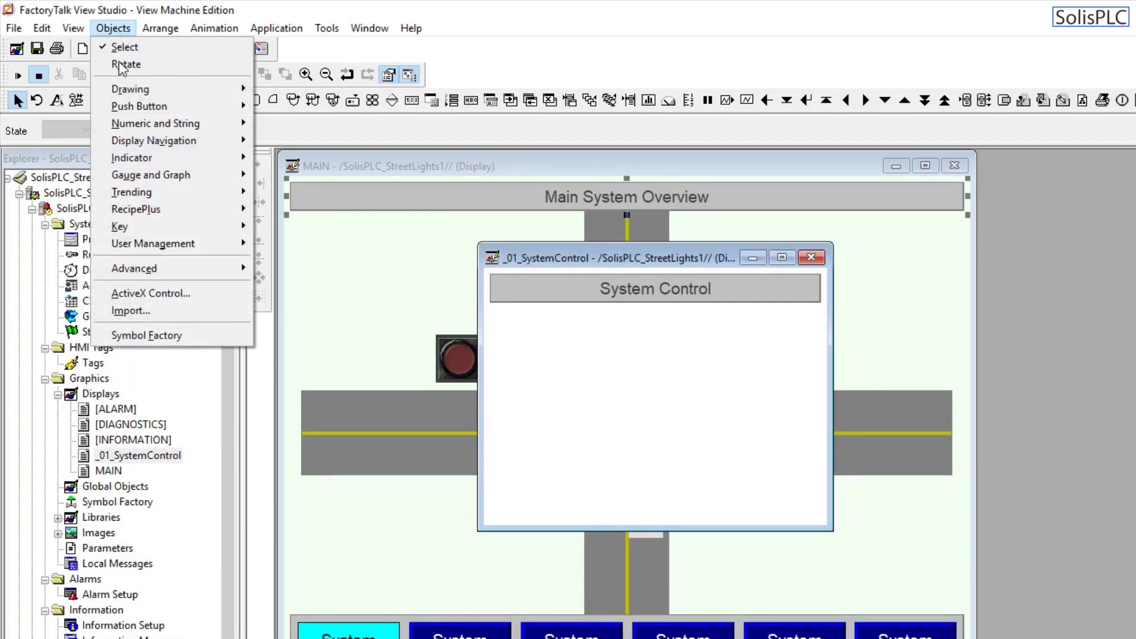
mouse_move(122, 139)
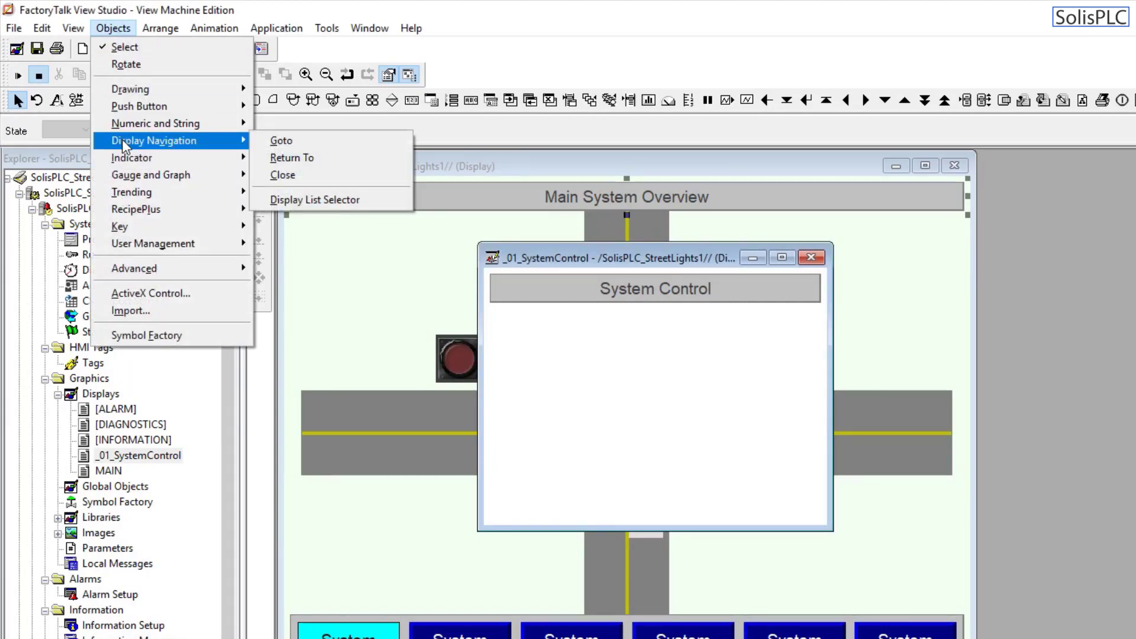
left_click(300, 175)
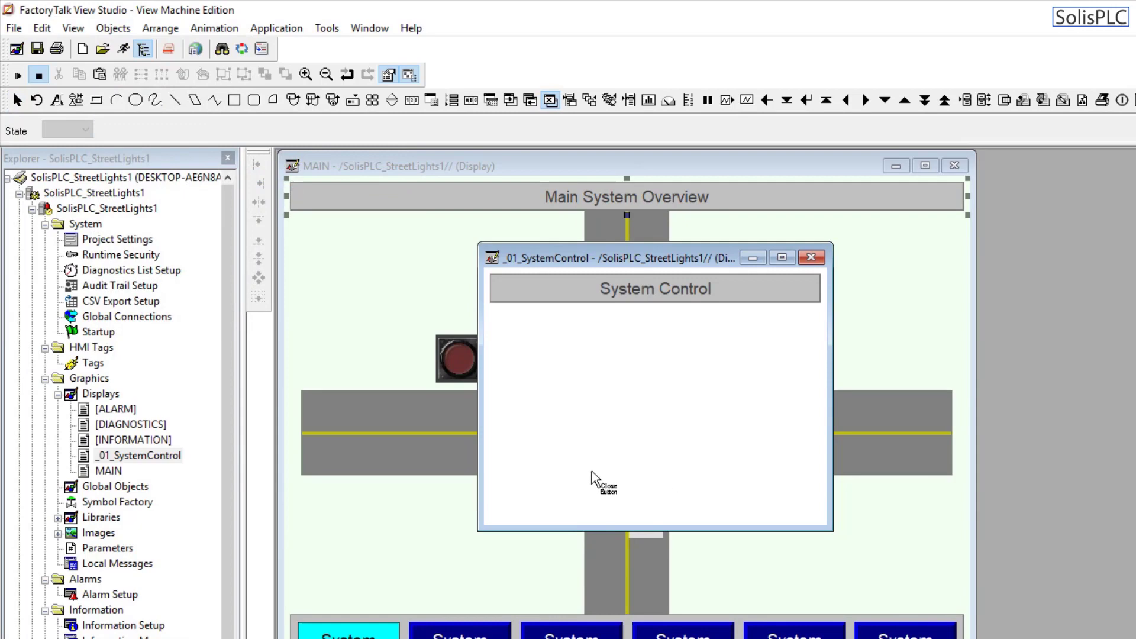
left_click_drag(604, 459, 712, 510)
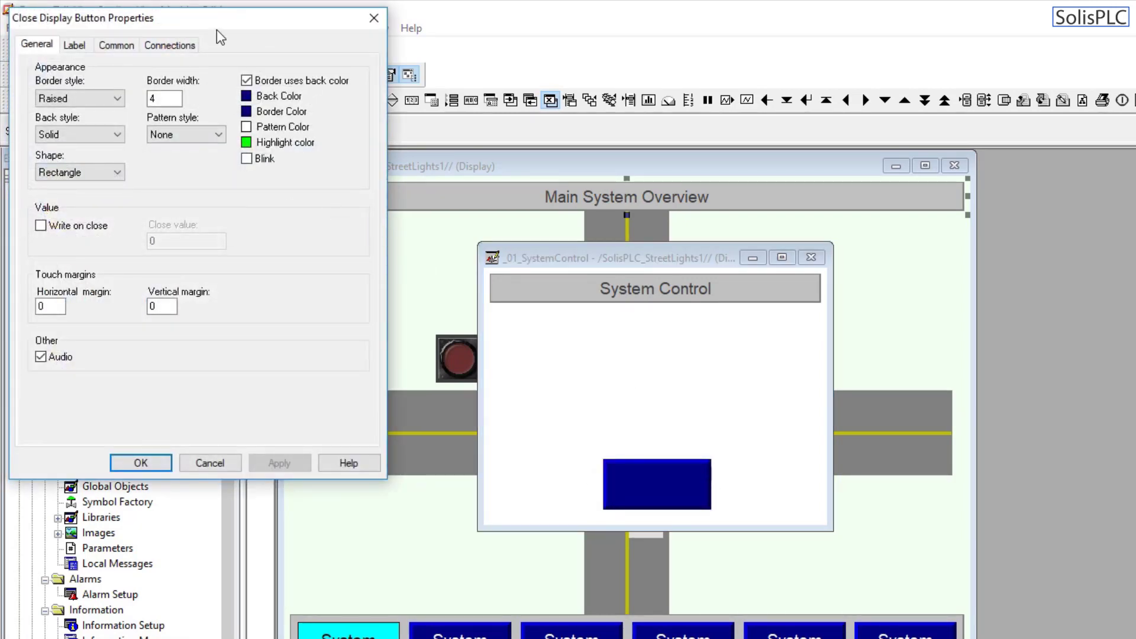
left_click_drag(219, 23, 264, 110)
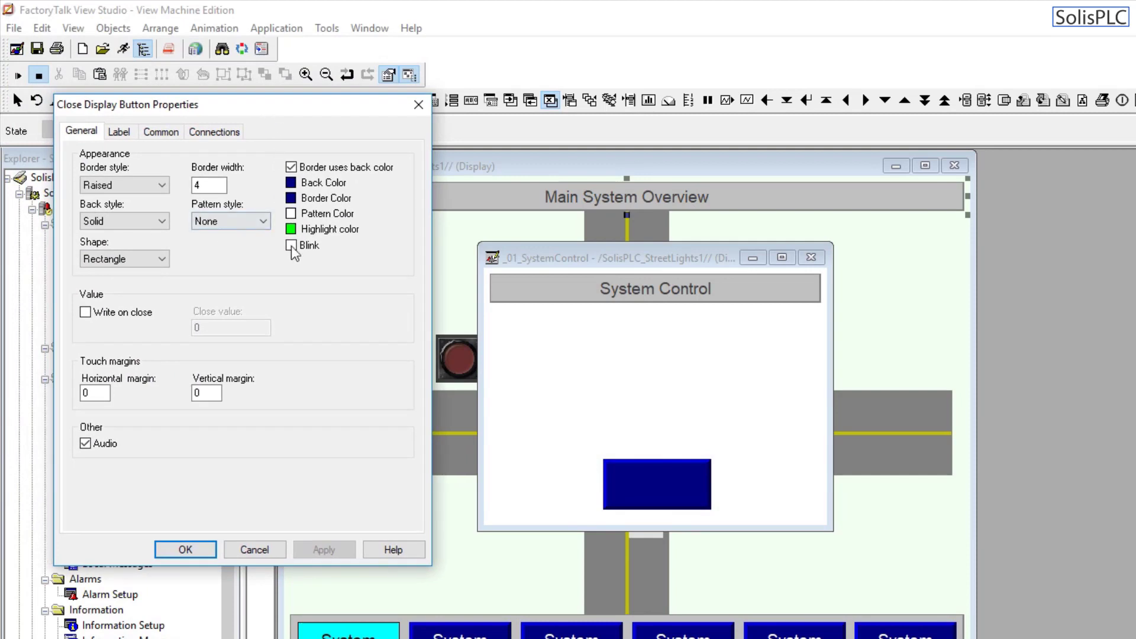
Step: Caption the close button "Exit" and set its font size to 14
left_click(118, 133)
type("Exit")
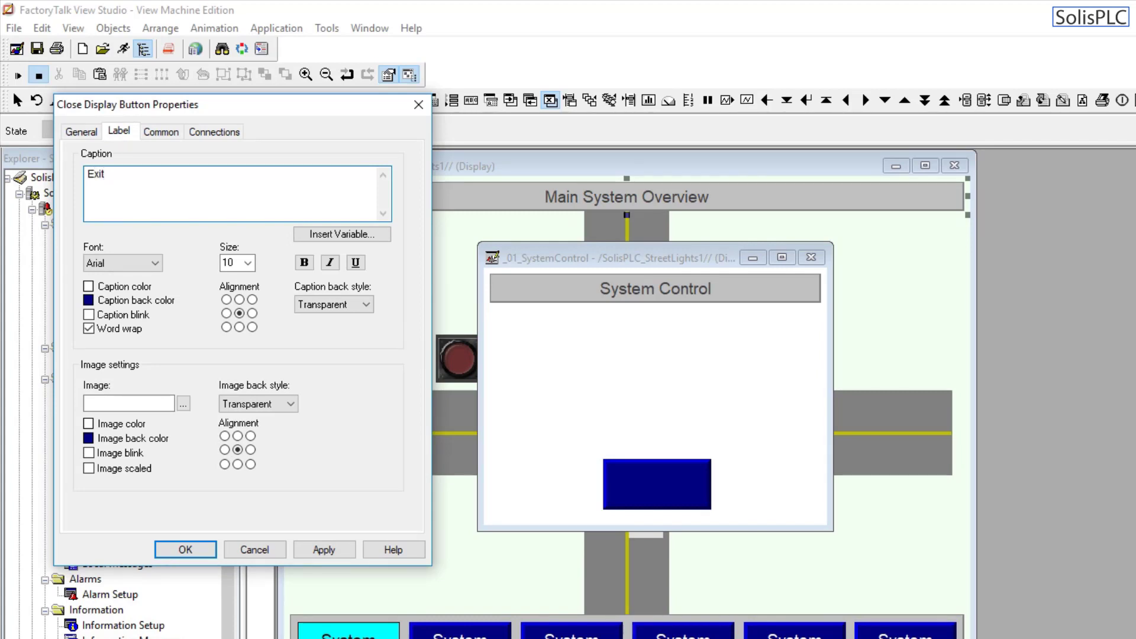
left_click(324, 549)
left_click(247, 263)
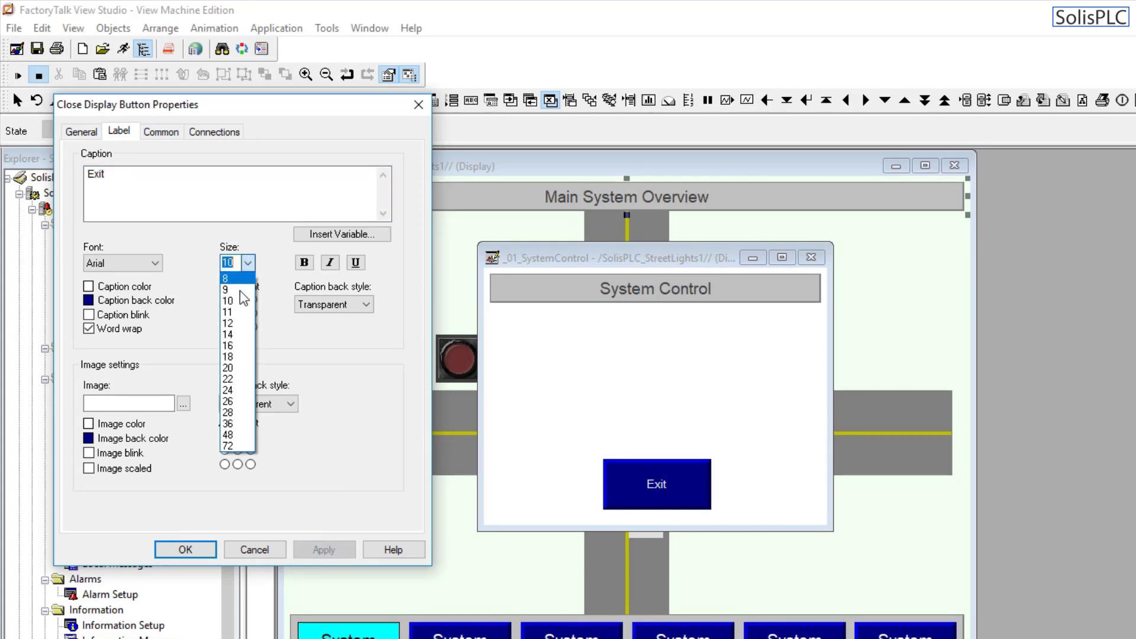
left_click(233, 334)
left_click(324, 550)
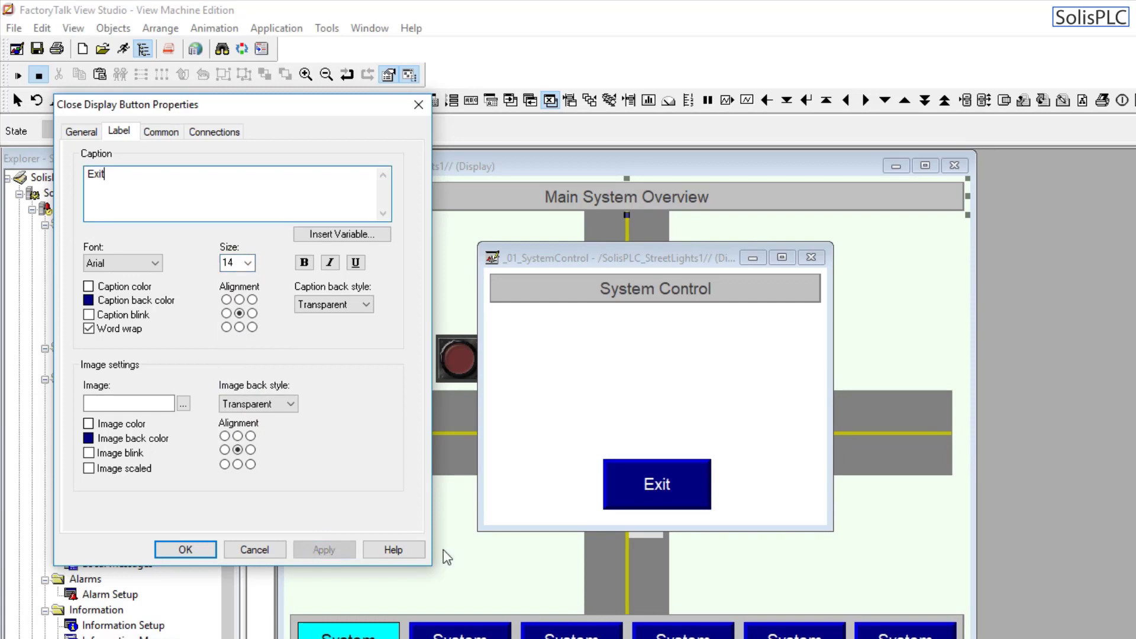
Step: Set the Exit button's height to 64 and width to 119
left_click(160, 132)
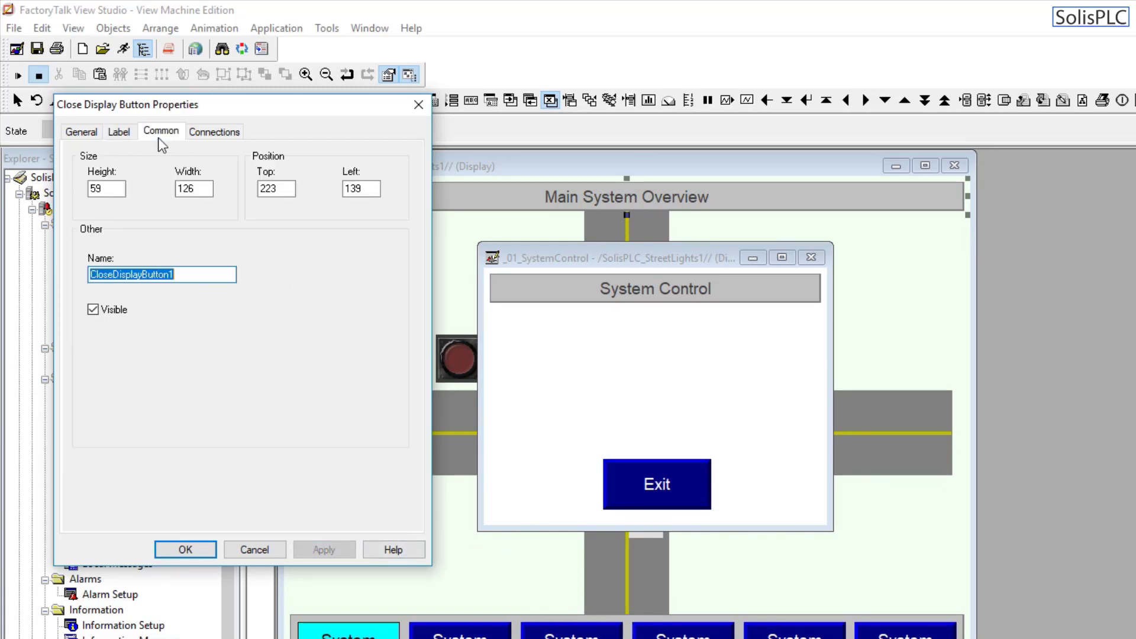
double_click(110, 189)
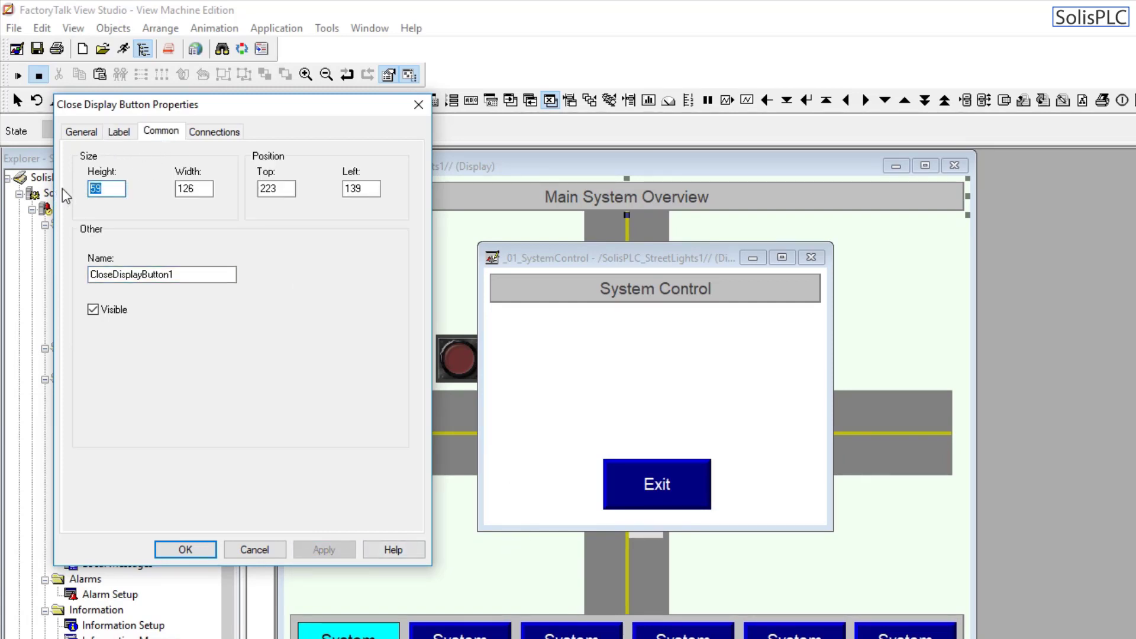
type("64")
double_click(189, 188)
type("119")
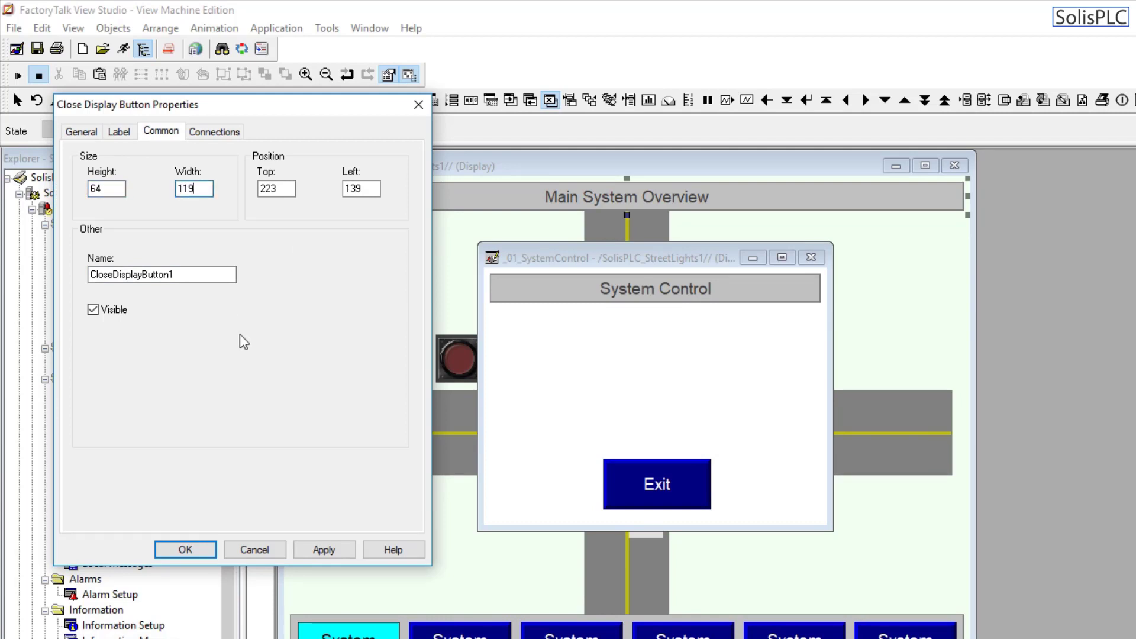
left_click(324, 550)
left_click(185, 550)
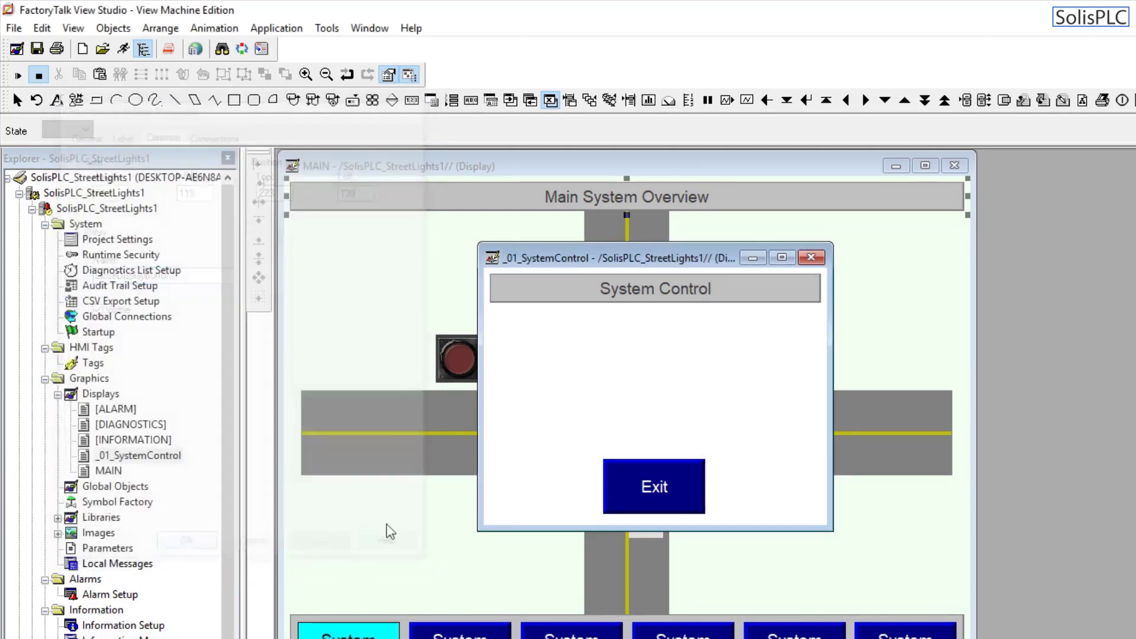
Step: Centre the Exit button horizontally with the header bar and nudge it slightly down towards the display's lower edge
left_click(621, 475)
left_click(724, 287, "shift")
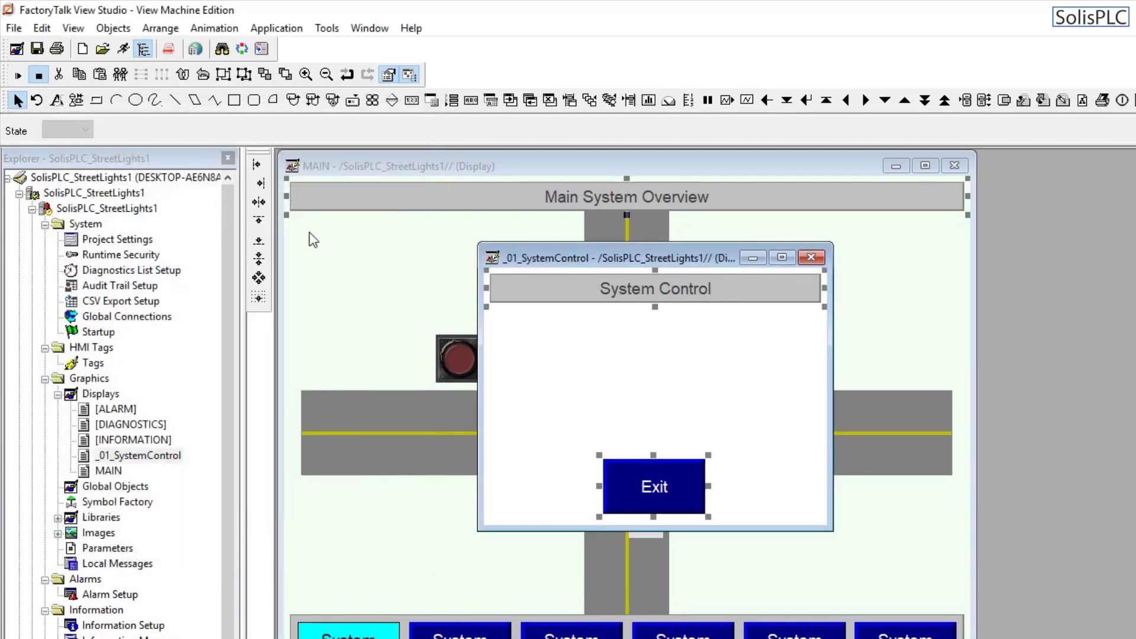
left_click(259, 202)
left_click(674, 494)
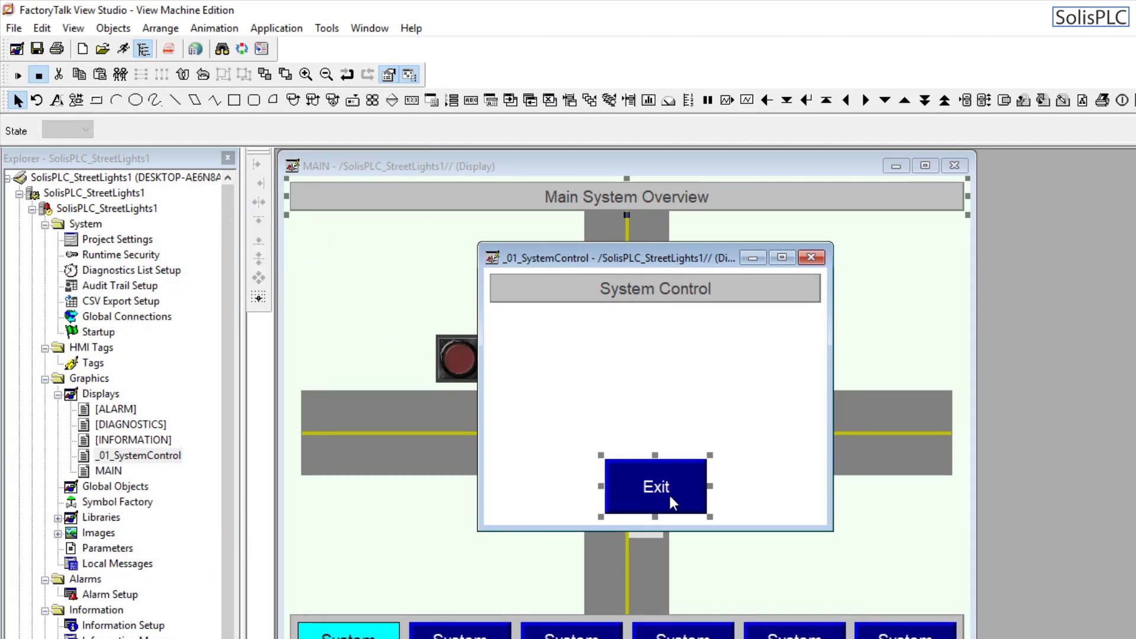
left_click_drag(669, 495, 671, 501)
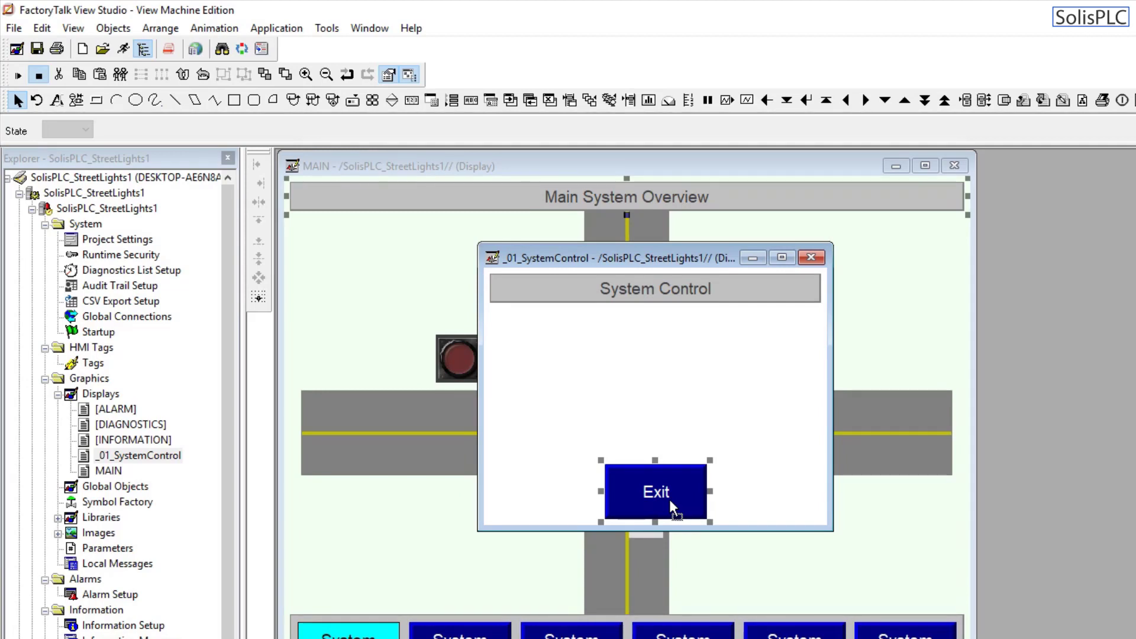
left_click(609, 433)
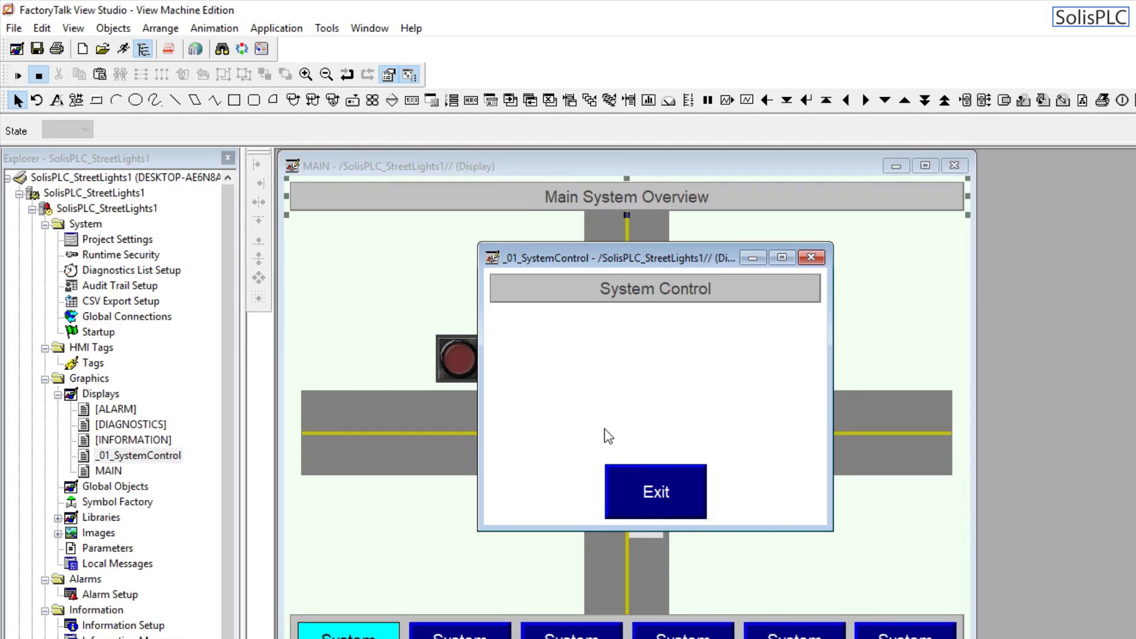
Step: Draw a rectangle on the left half of _01_SystemControl, between the header bar and the Exit button, and open its properties
left_click_drag(679, 250, 647, 260)
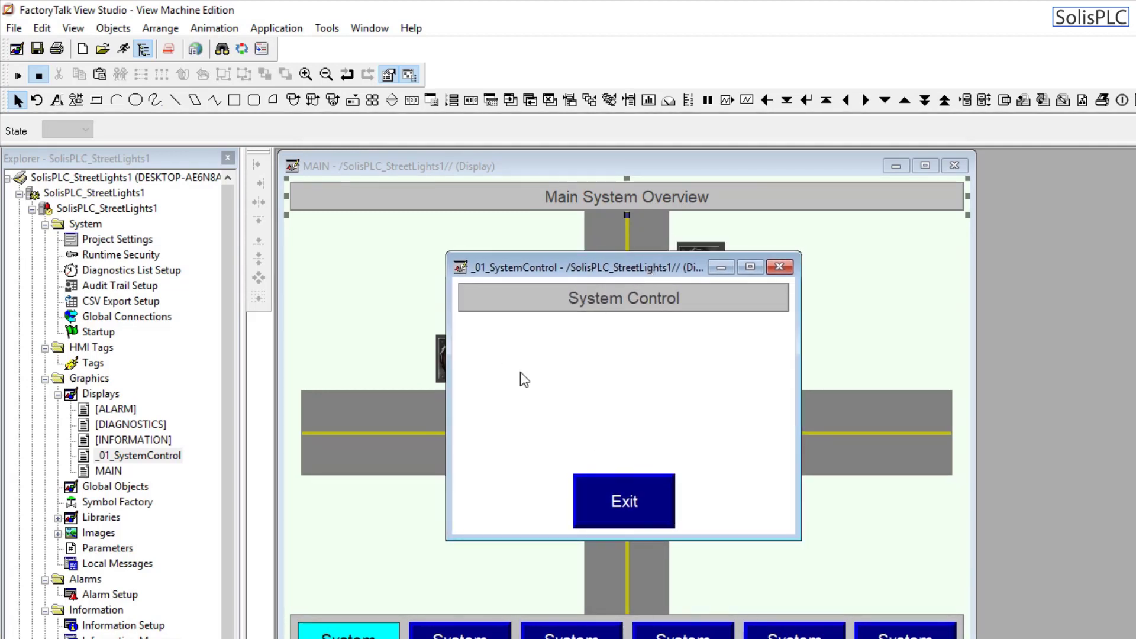
left_click(113, 28)
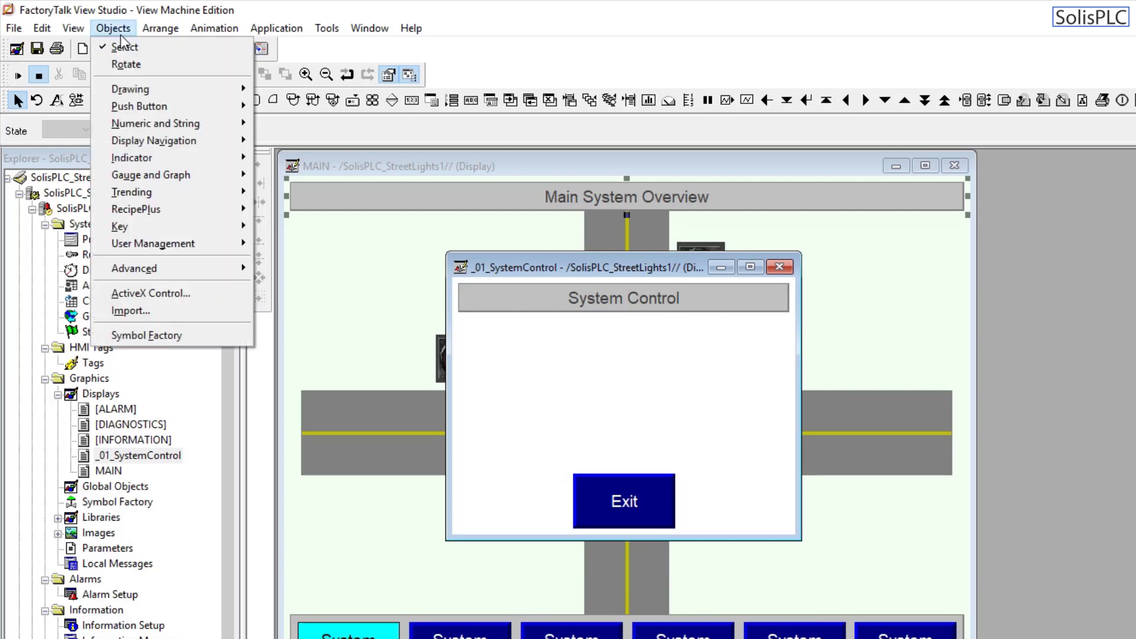
mouse_move(136, 91)
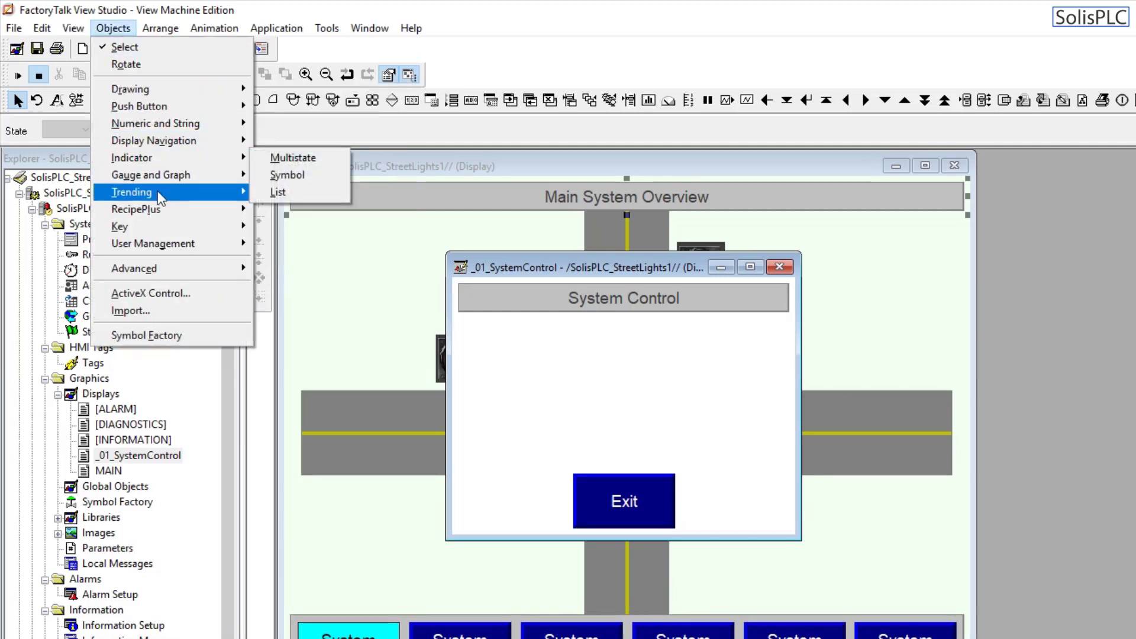
mouse_move(169, 107)
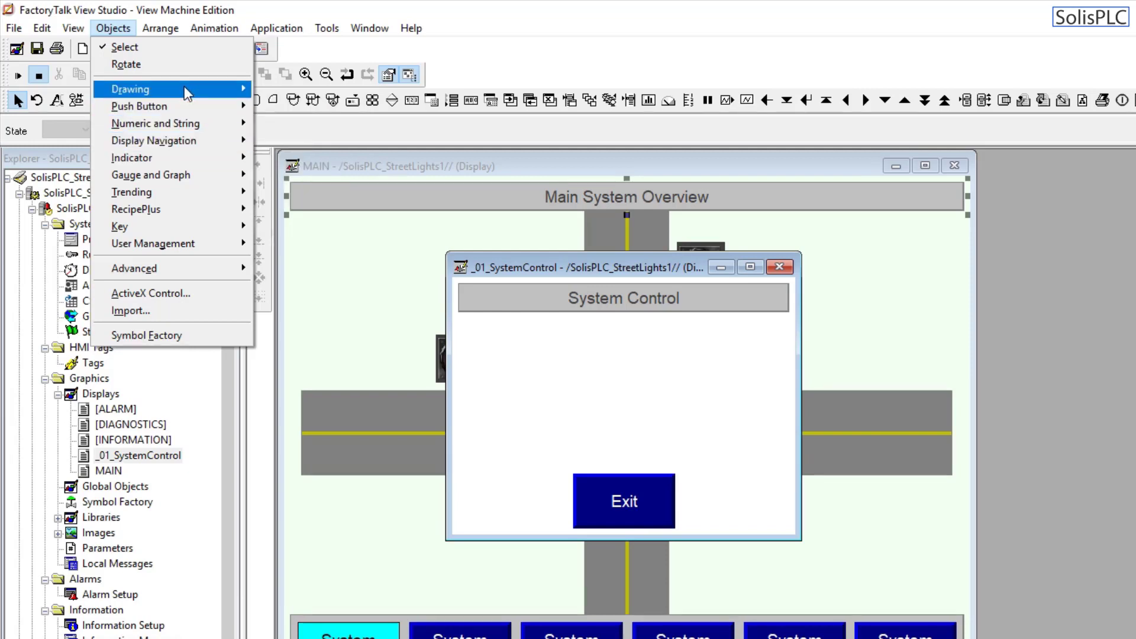
mouse_move(183, 86)
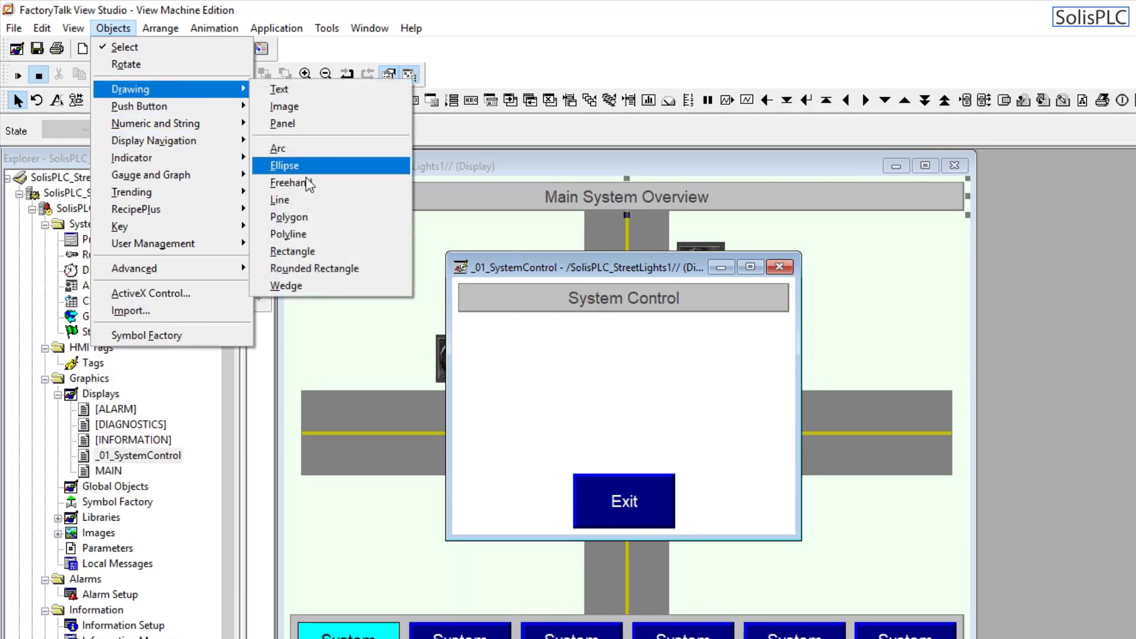
left_click(312, 250)
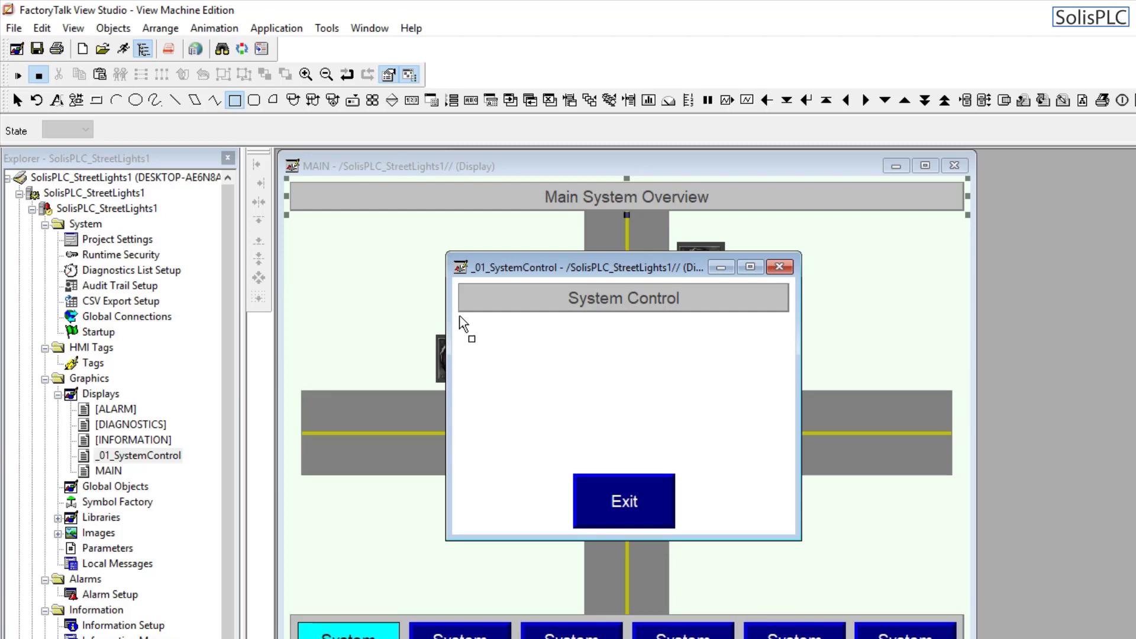
left_click_drag(461, 321, 627, 465)
double_click(519, 377)
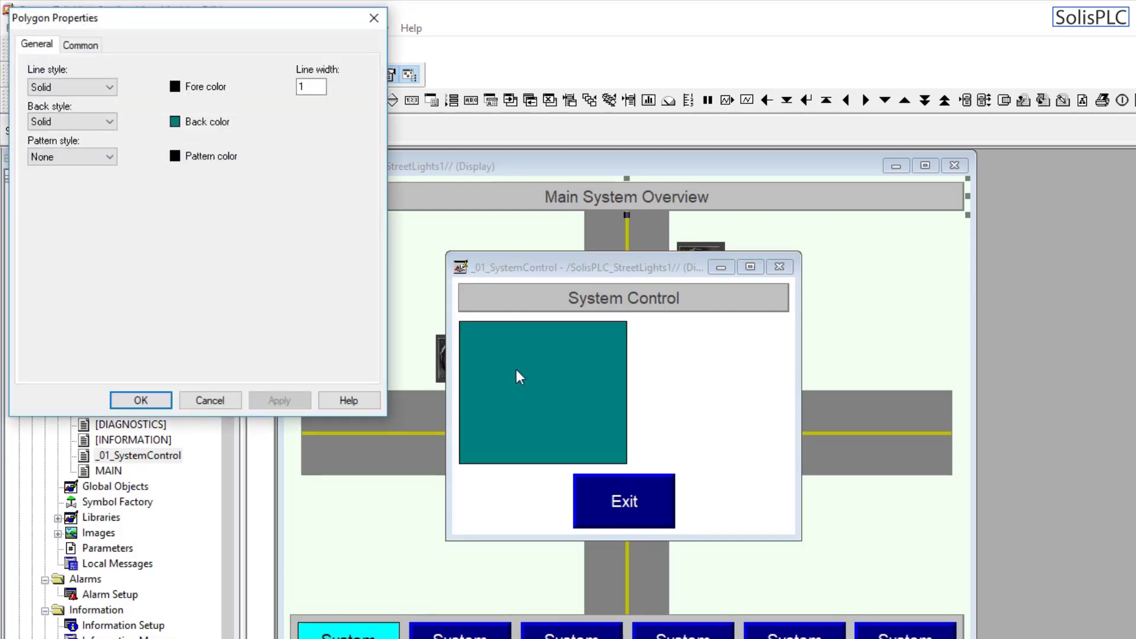
Step: Leave the teal rectangle's properties unchanged and delete the rectangle from _01_SystemControl
left_click(176, 123)
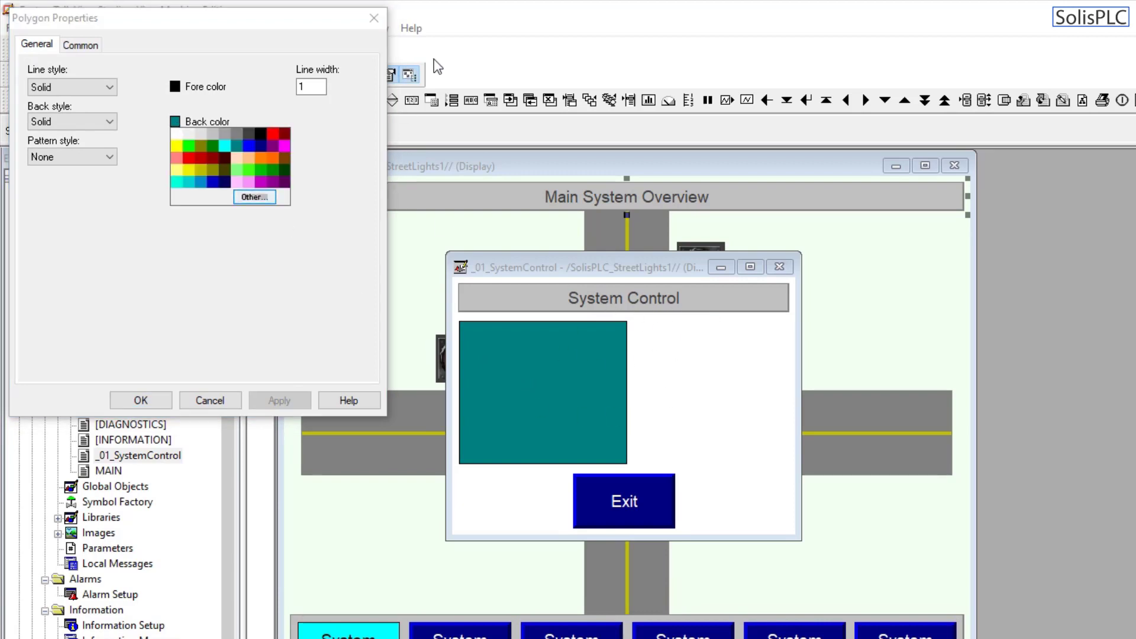
left_click(228, 391)
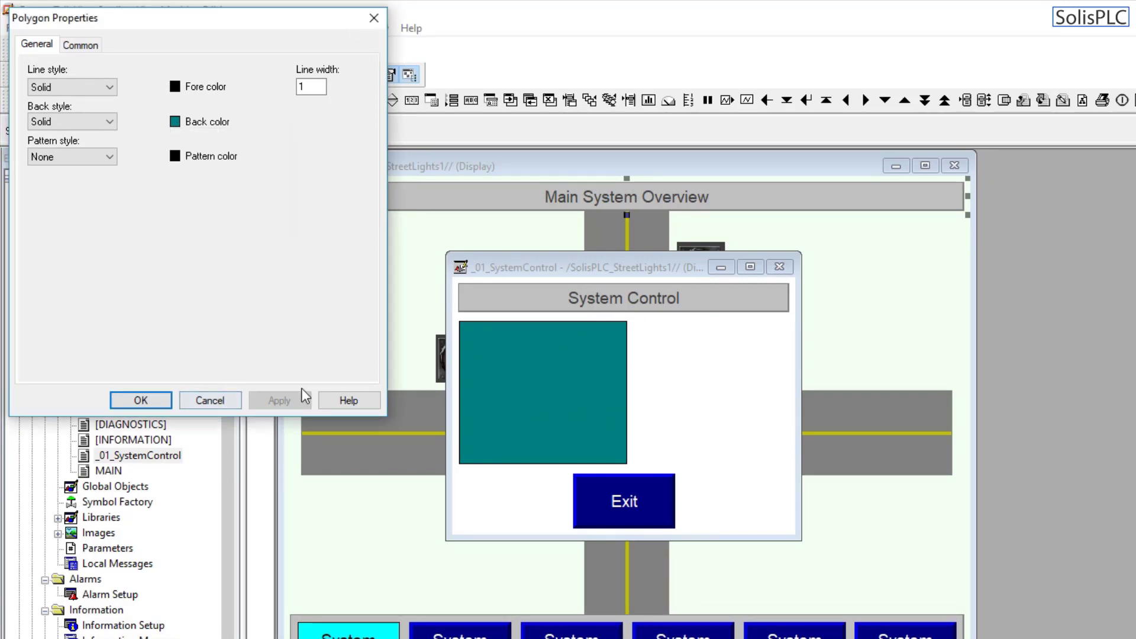
left_click(212, 402)
left_click(538, 368)
key("Delete")
Step: Duplicate the System Control header bar and place the copy directly beneath the original, leaving a small gap
left_click(521, 296)
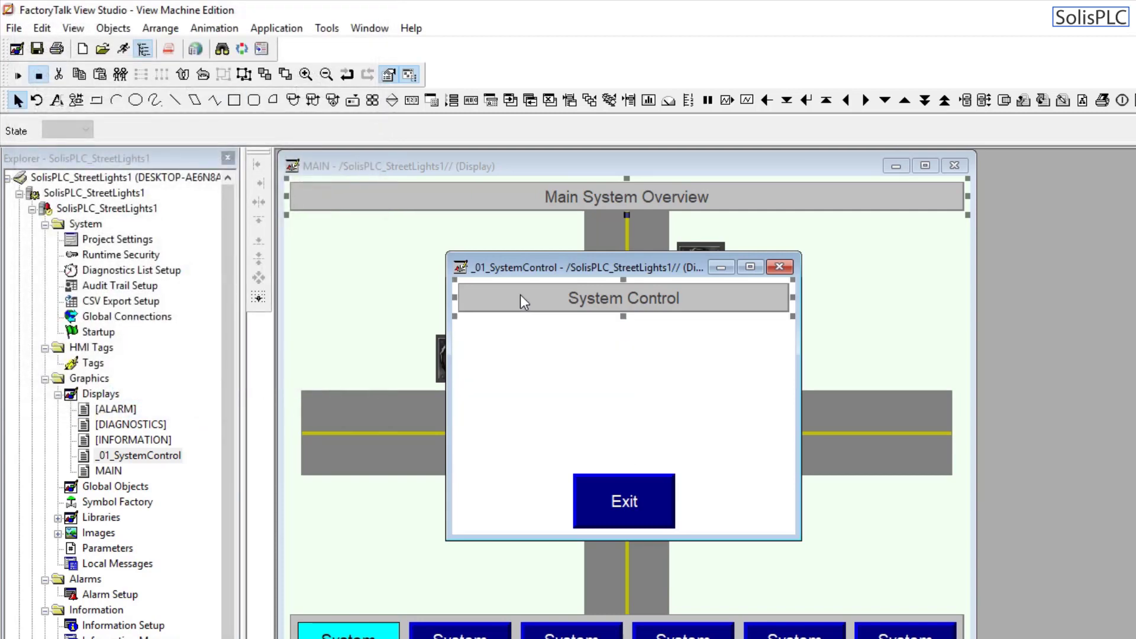
key("ctrl+d")
left_click_drag(531, 312, 527, 353)
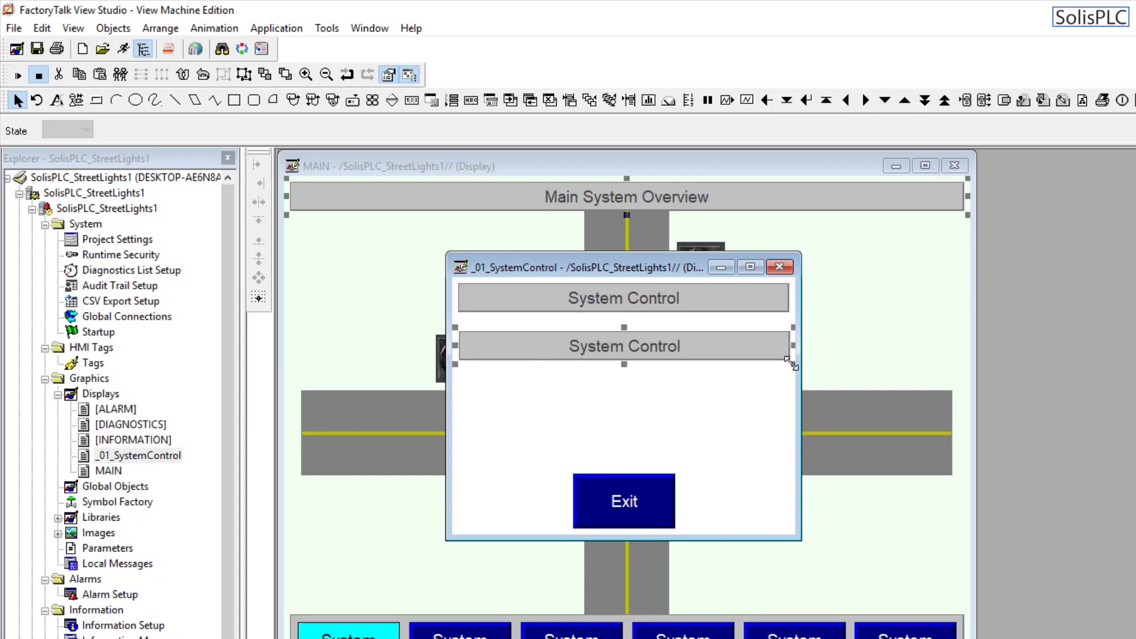
left_click_drag(791, 362, 622, 472)
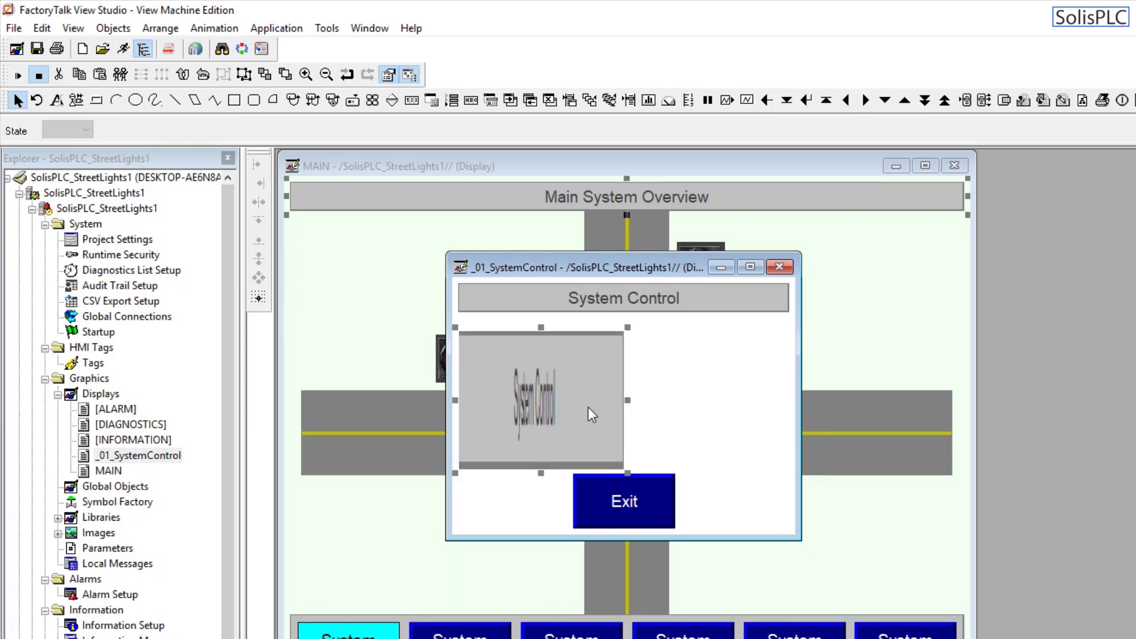
key("ctrl+z")
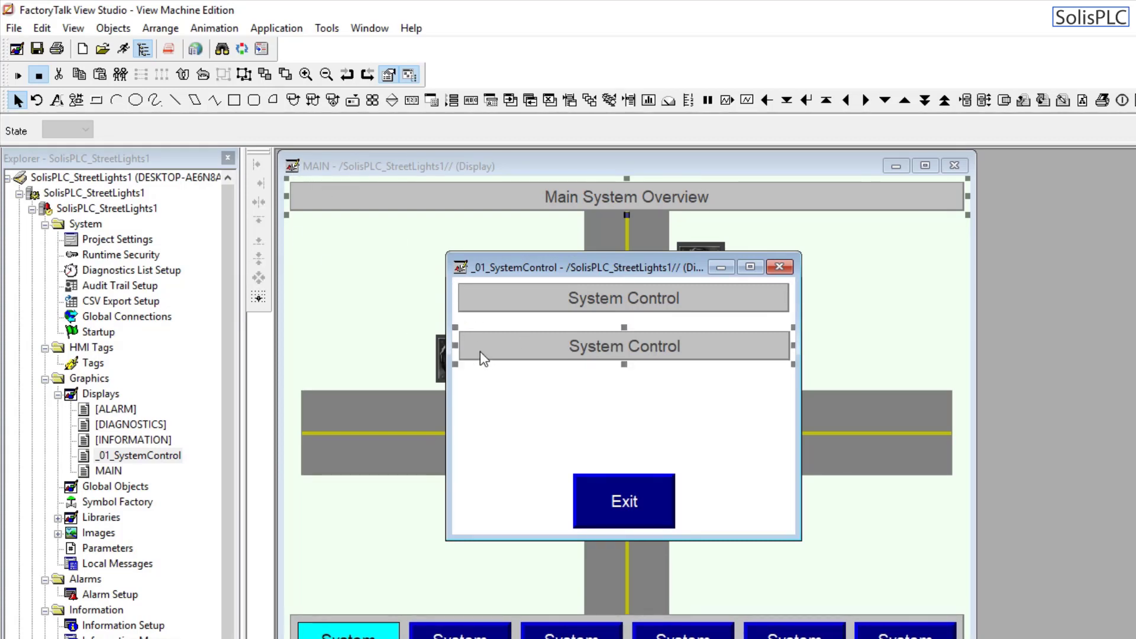
left_click_drag(480, 351, 479, 337)
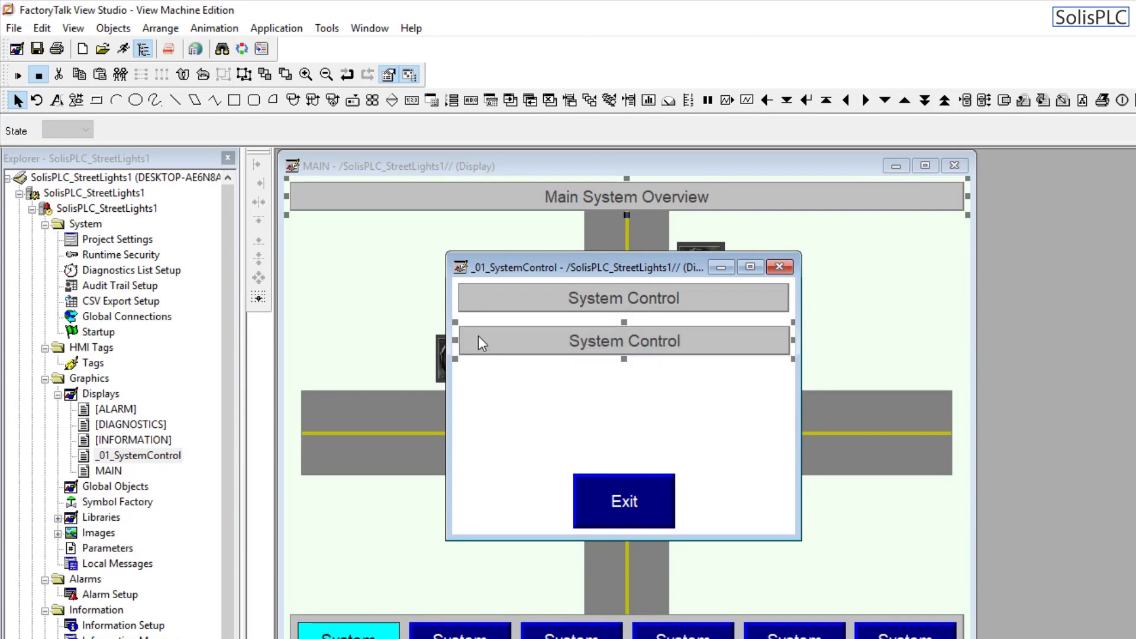
left_click(494, 287)
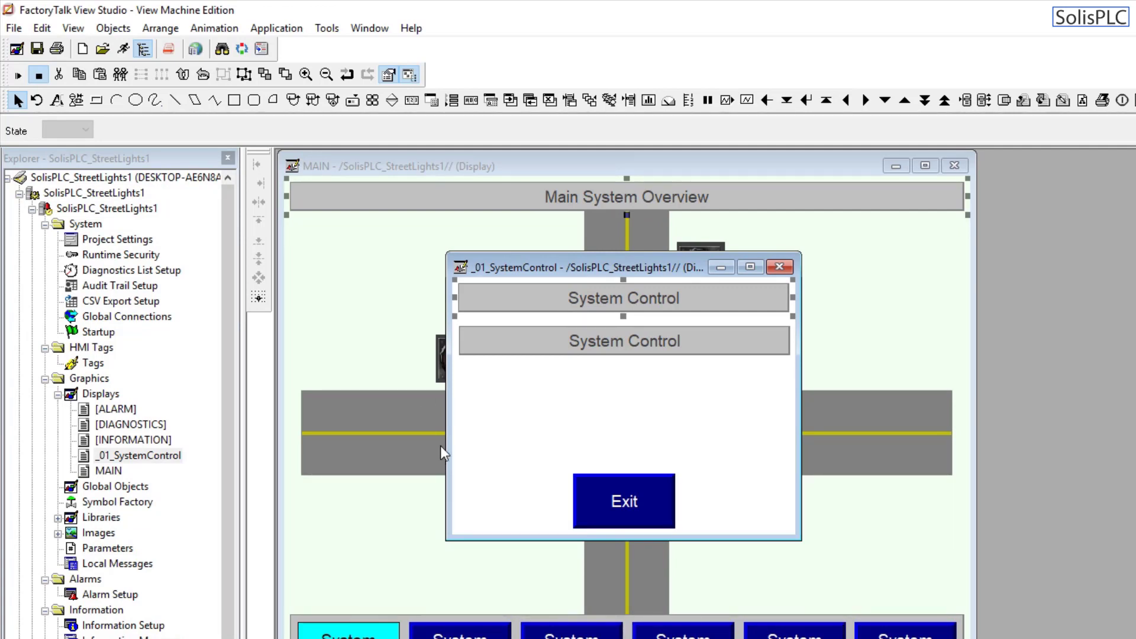
left_click(484, 346)
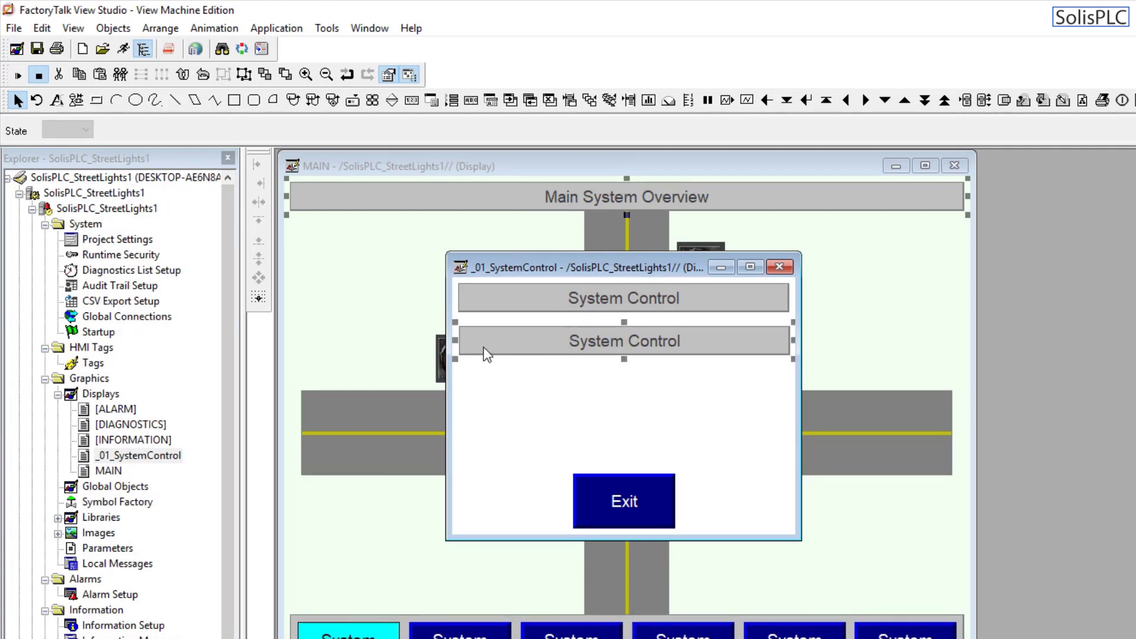
left_click_drag(484, 347, 484, 340)
left_click(521, 402)
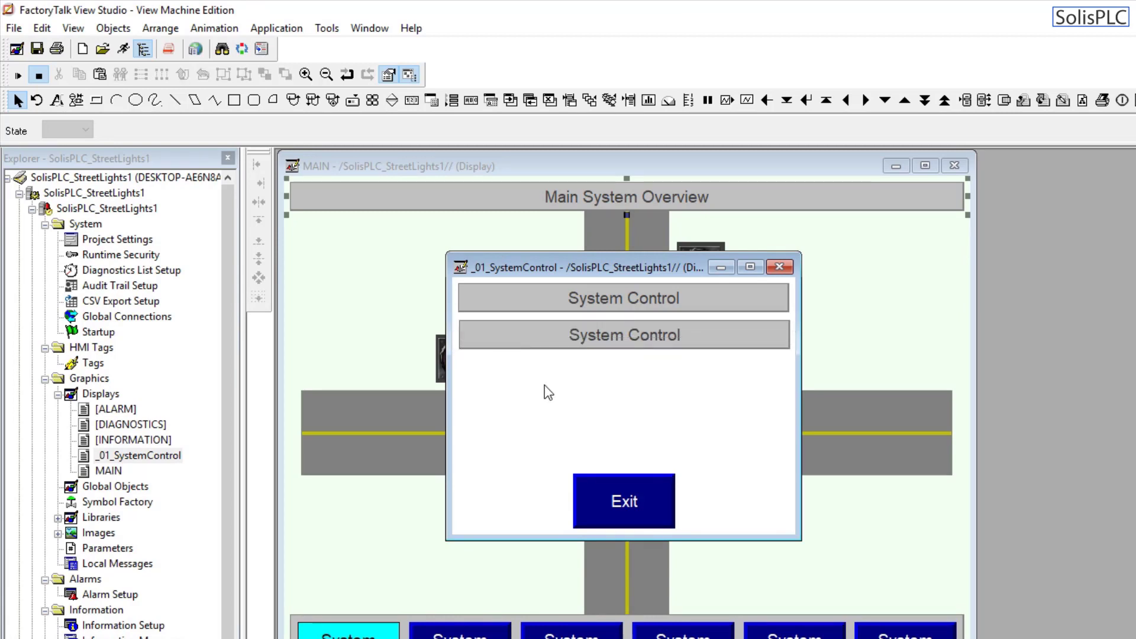
Step: Resize the copied bar's face and shadow rectangles into a left-half panel reaching down to the Exit button, and delete its caption text
left_click(581, 339)
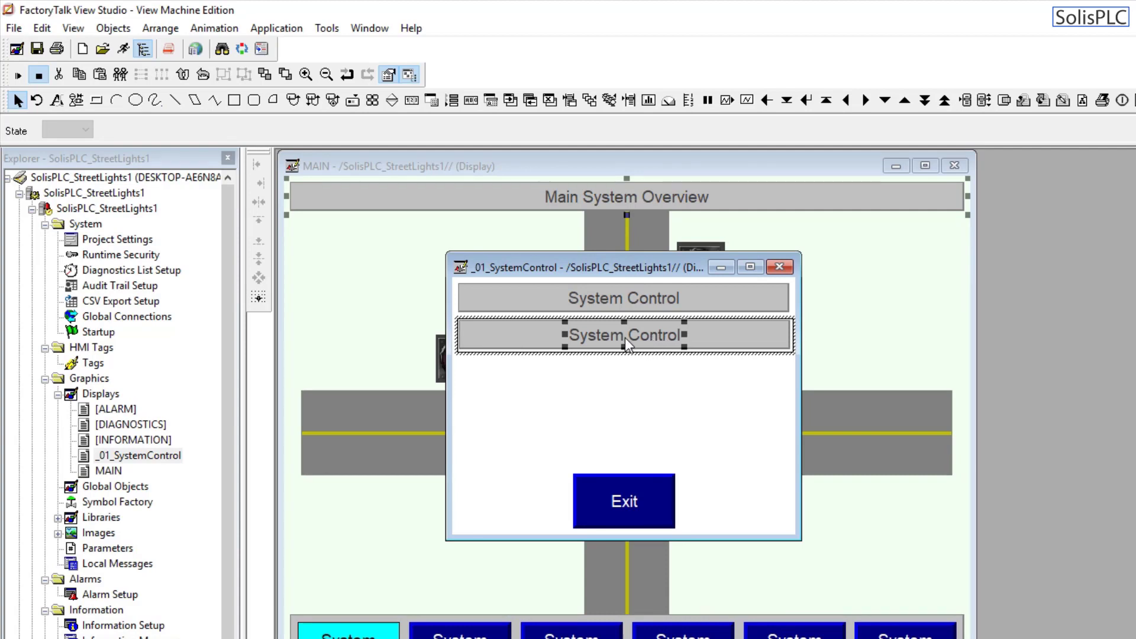
left_click(505, 336)
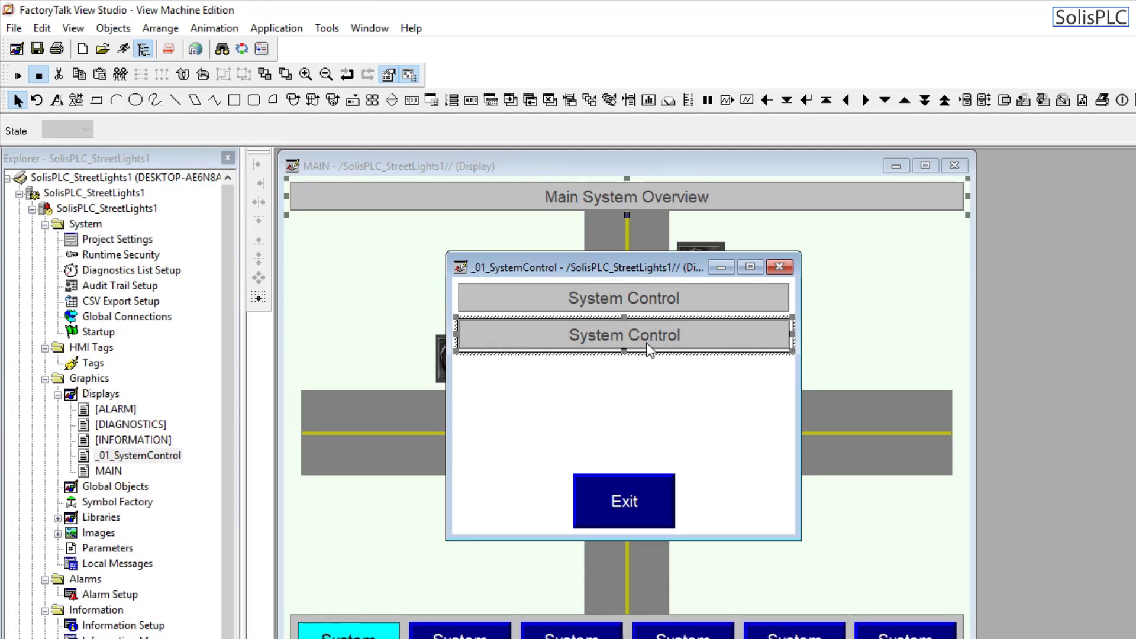
left_click_drag(793, 352, 627, 466)
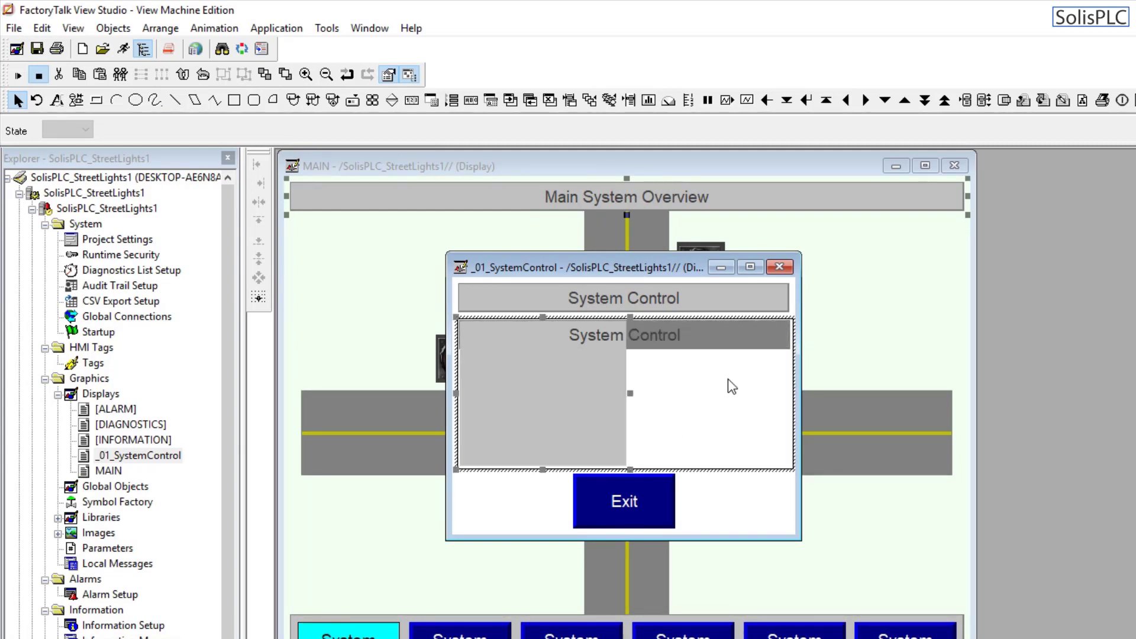
left_click_drag(794, 353, 629, 469)
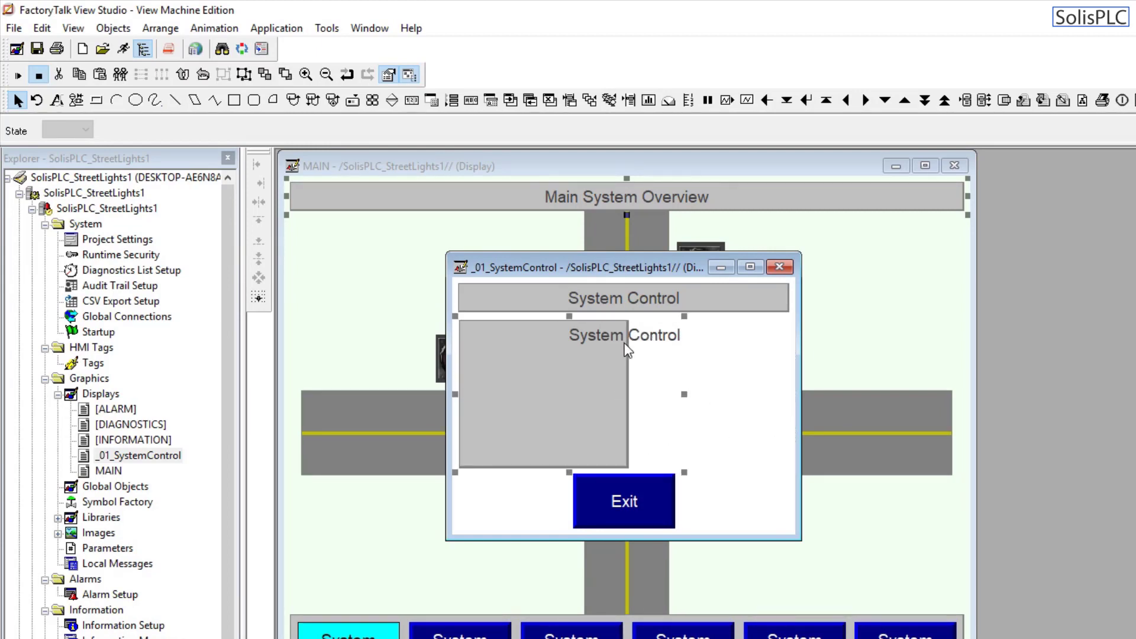
double_click(641, 347)
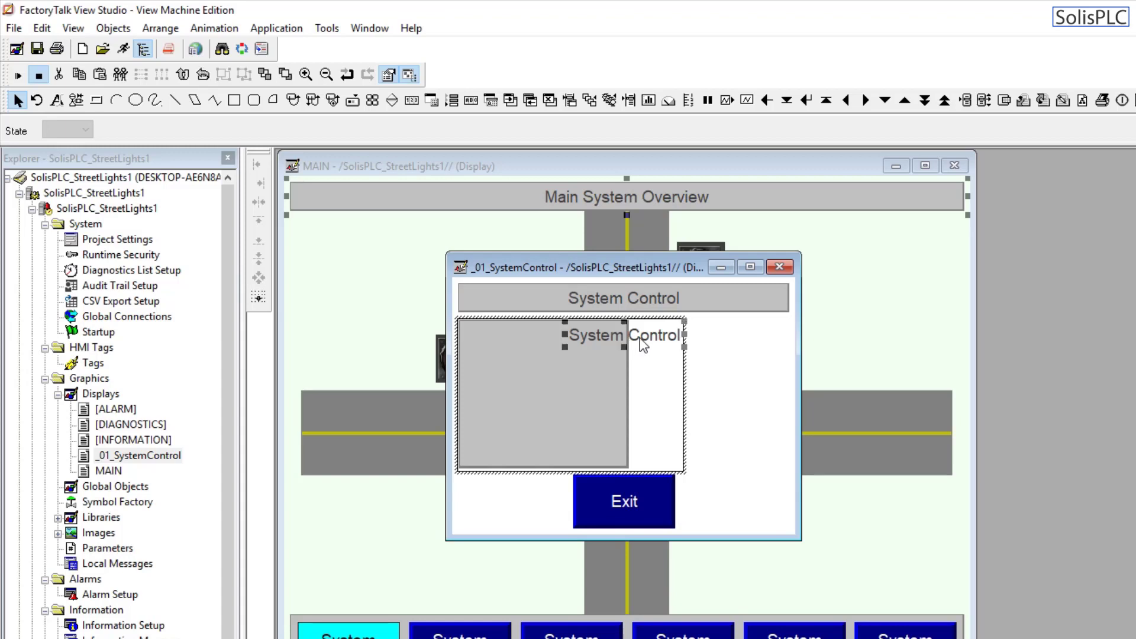
key("Delete")
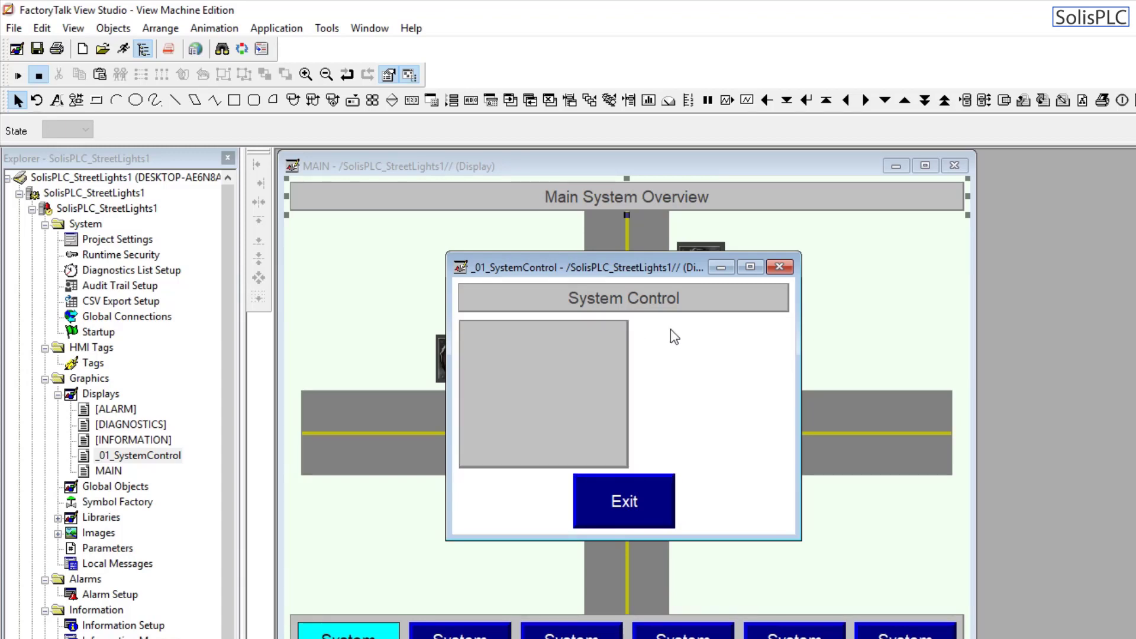
Step: Open the display settings of _01_SystemControl and check the display's width in pixels
right_click(639, 340)
left_click(683, 362)
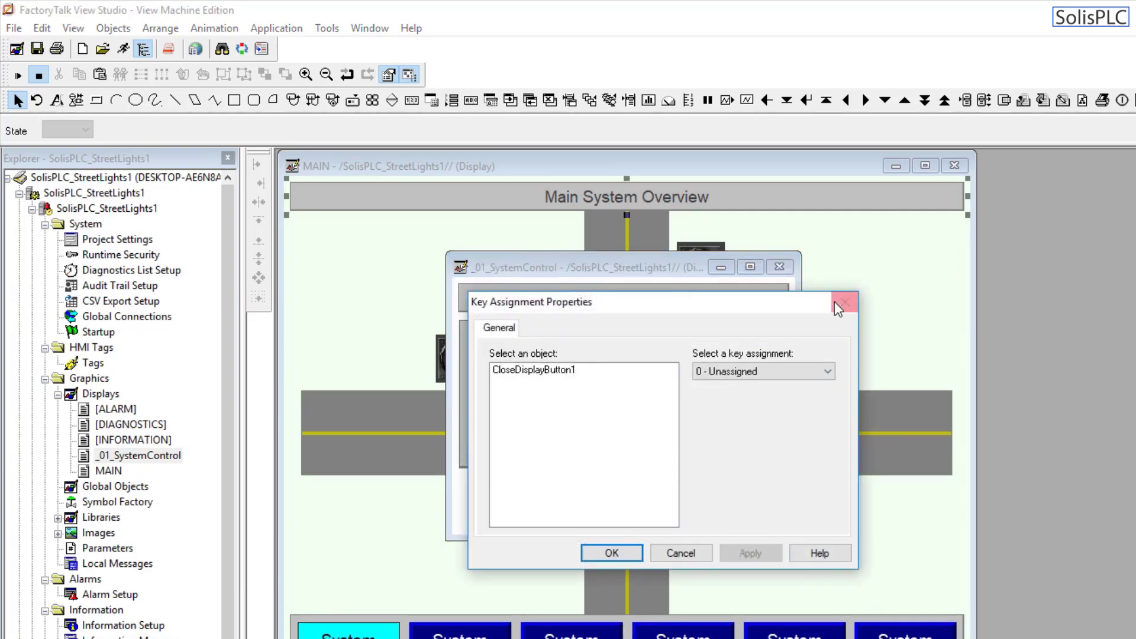
left_click(845, 302)
right_click(673, 385)
left_click(700, 391)
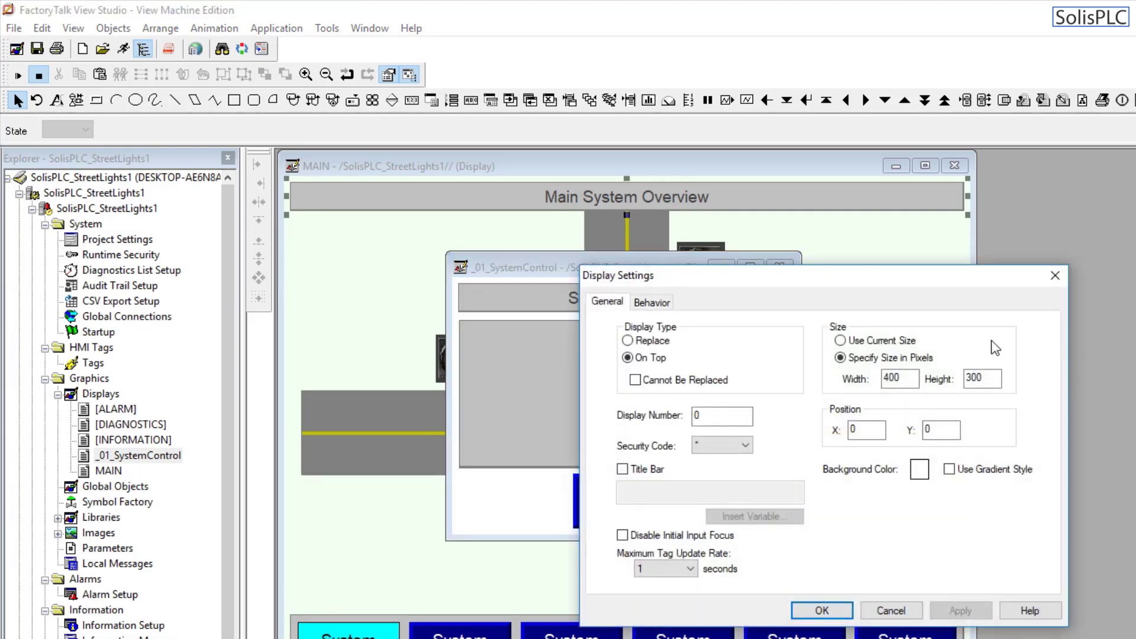
left_click(912, 380)
left_click_drag(783, 266, 886, 254)
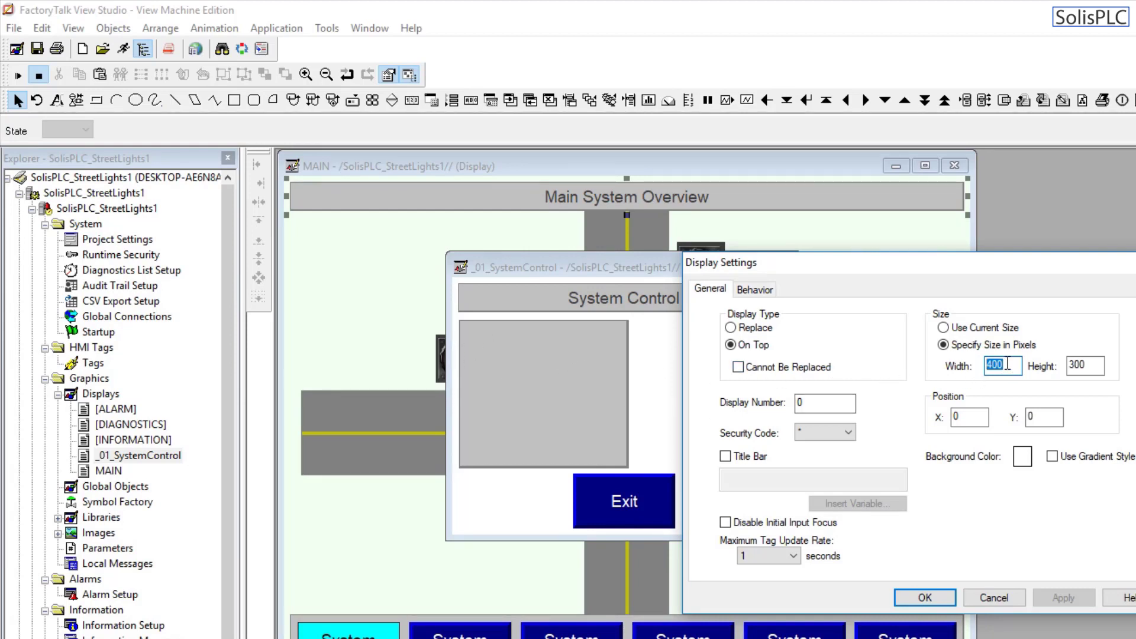
left_click_drag(1008, 363, 974, 374)
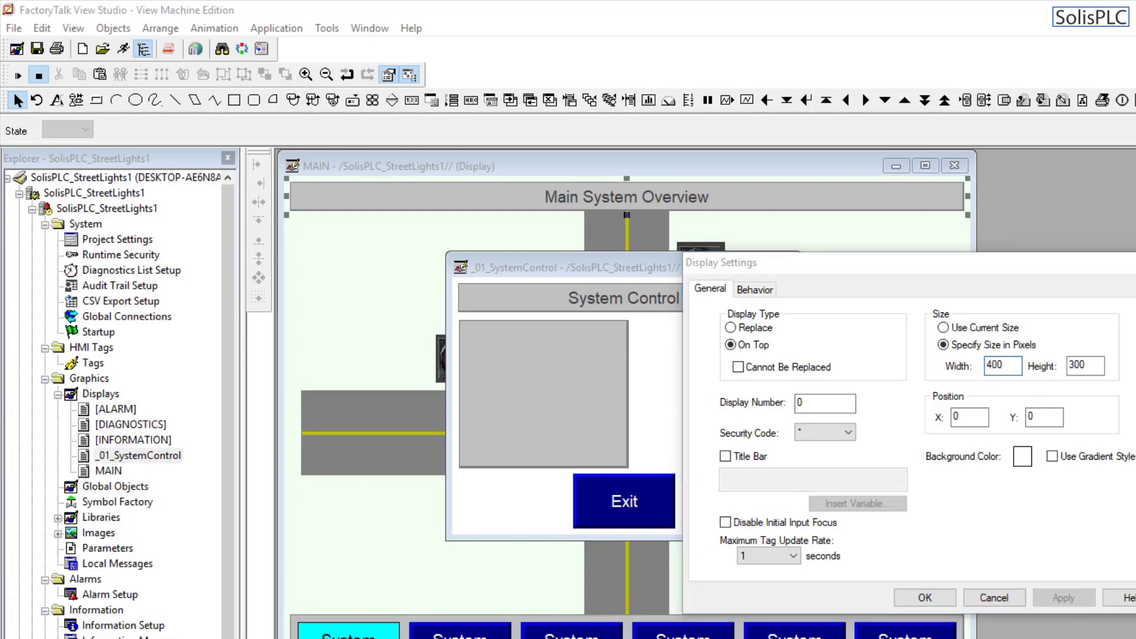
Step: Switch to Calculator and subtract 24 from the display width of 400
key("super")
type("calcu")
key("Return")
left_click_drag(577, 235, 397, 227)
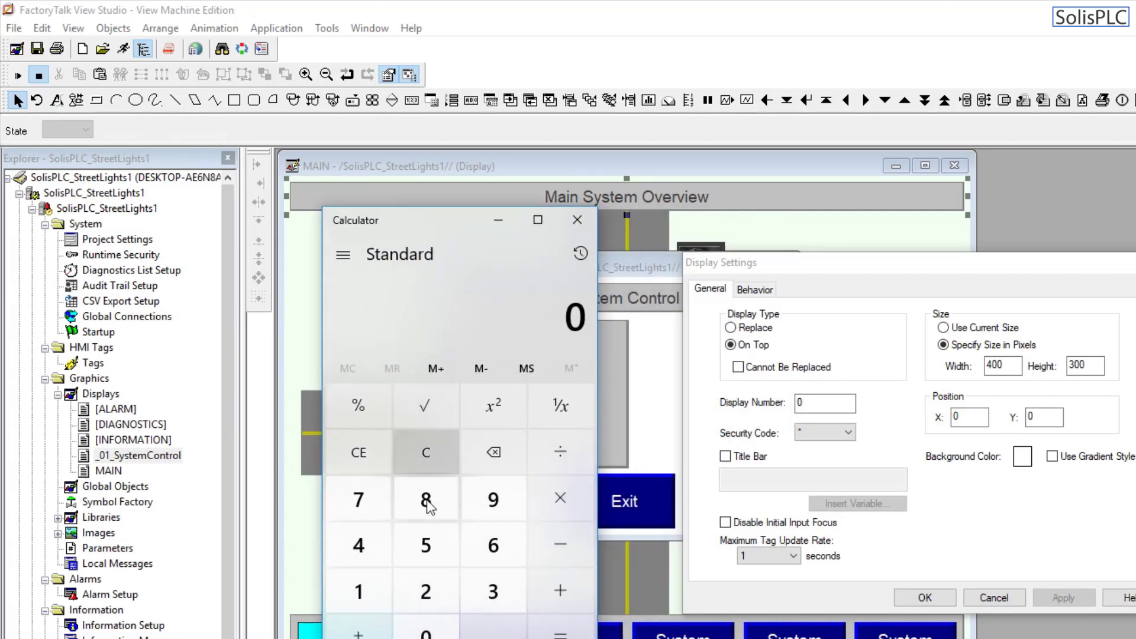
left_click(365, 543)
left_click(425, 631)
left_click(425, 630)
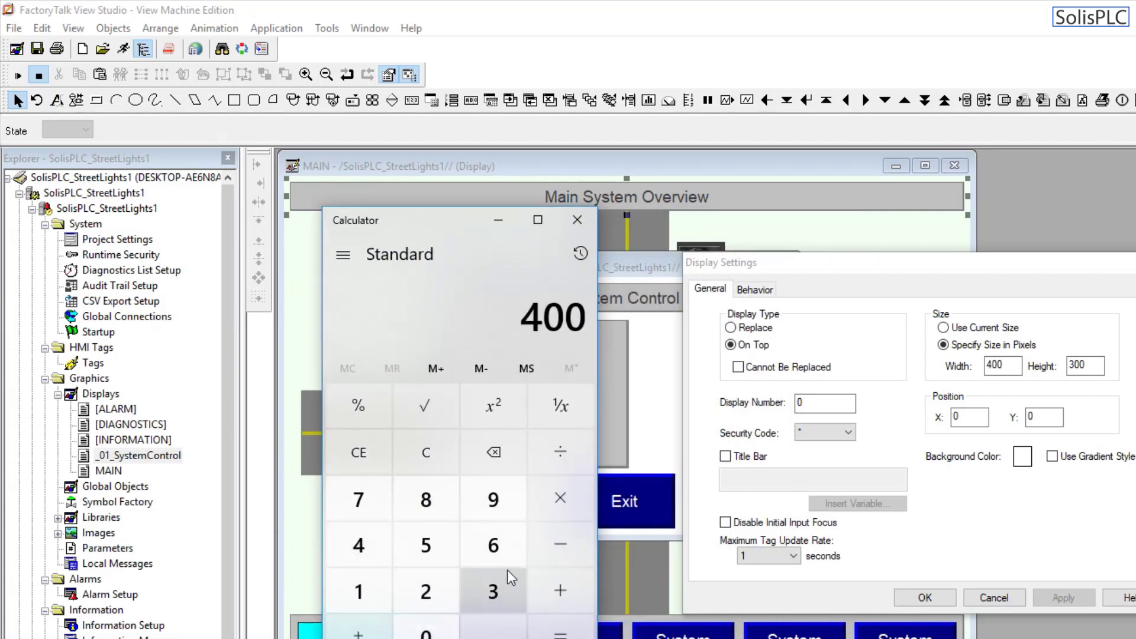
left_click(551, 551)
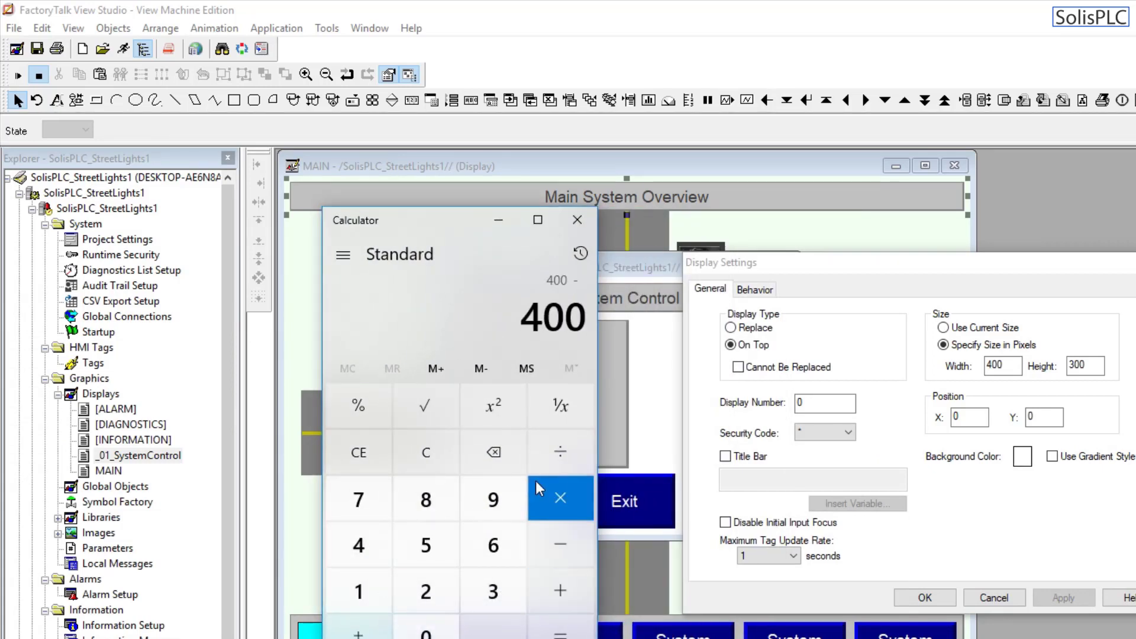
left_click(429, 588)
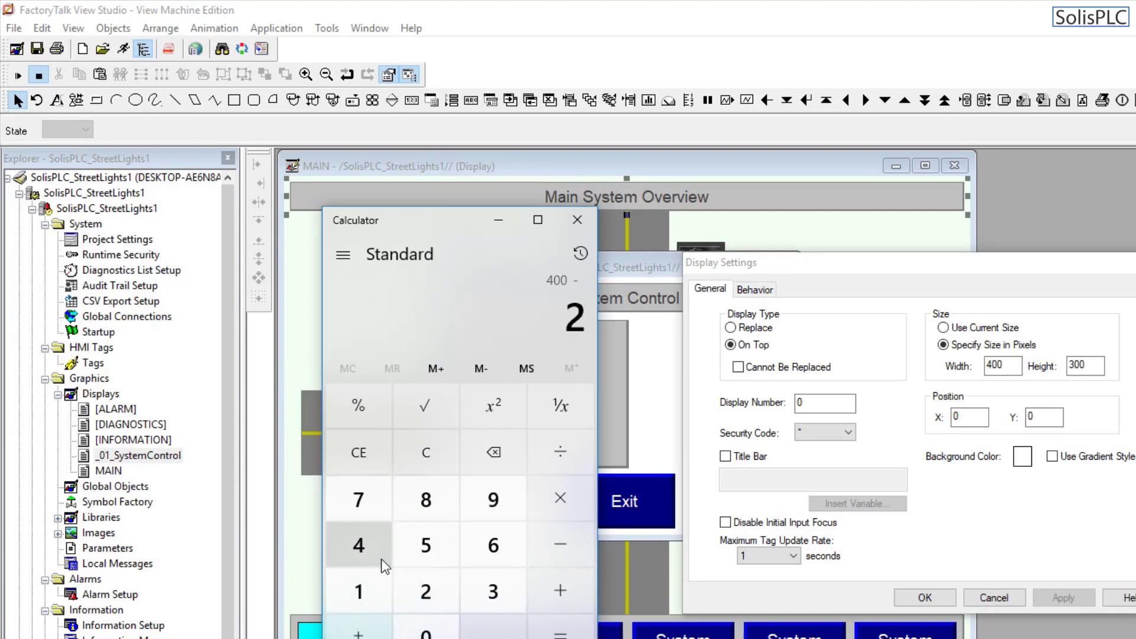
left_click(379, 556)
left_click(560, 630)
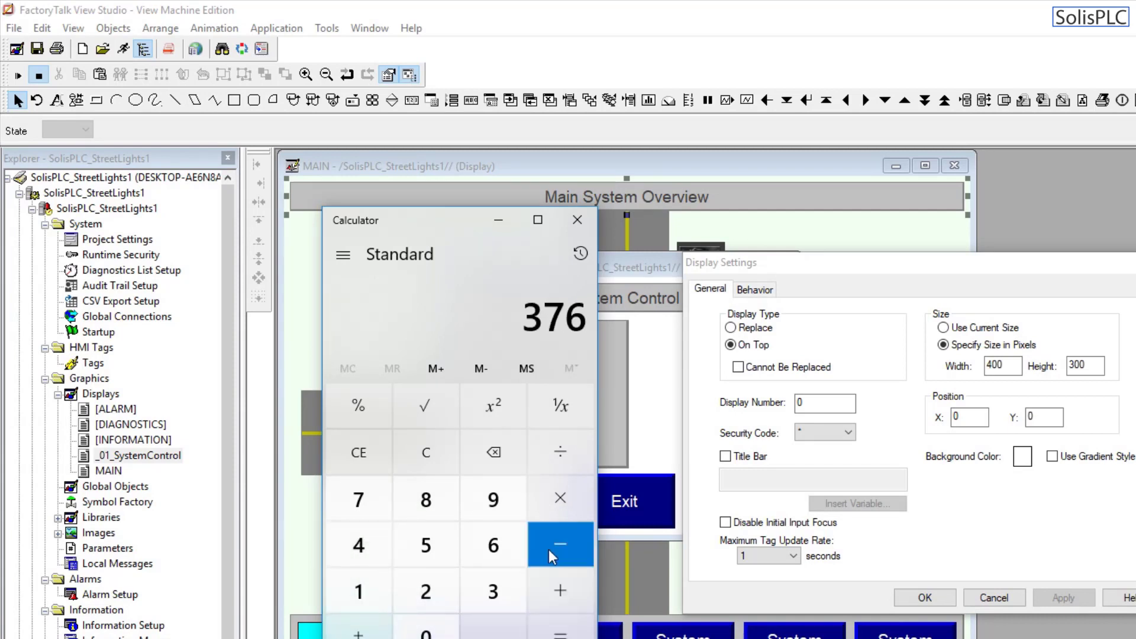
Step: Divide the result by 2, close Calculator and dismiss the display settings without changes
left_click(563, 460)
left_click(413, 576)
left_click(560, 629)
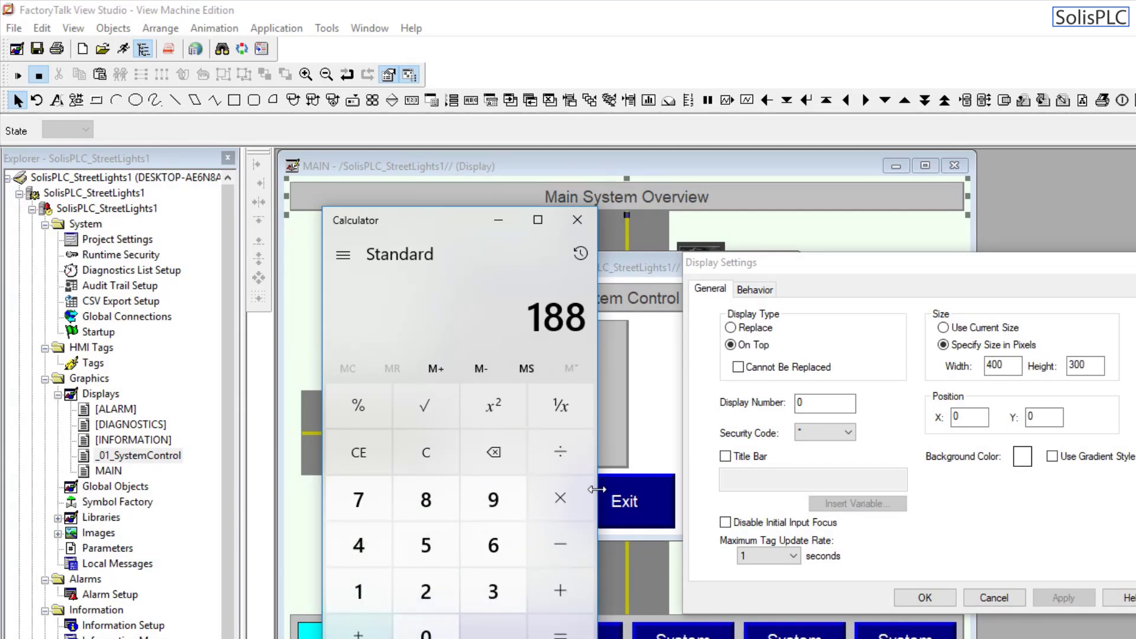
left_click(577, 220)
double_click(994, 364)
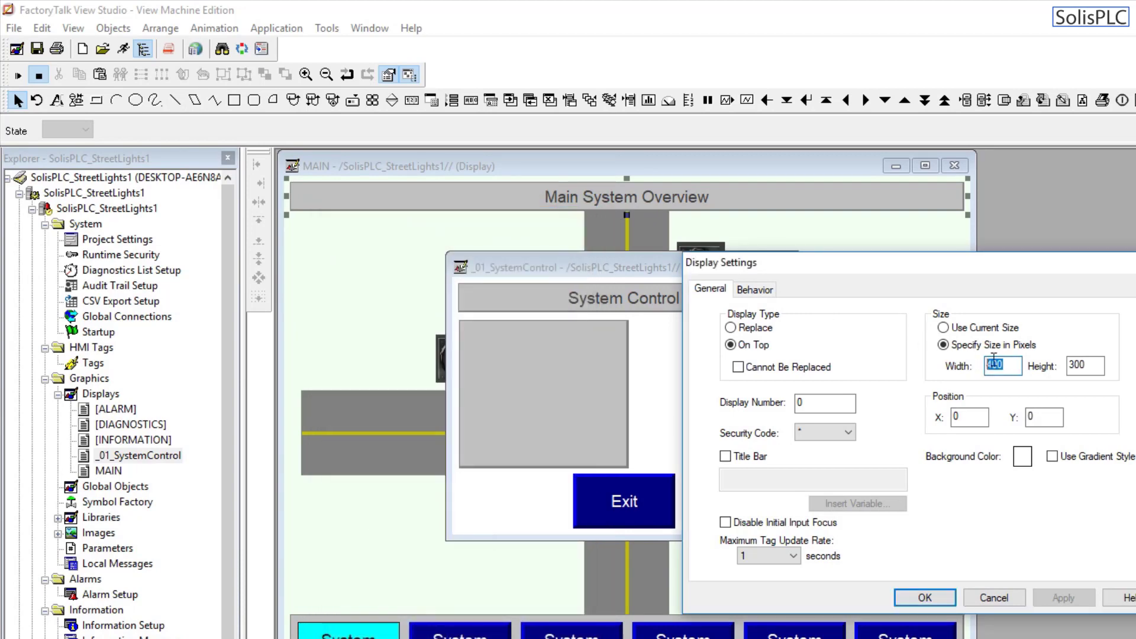
left_click(999, 598)
Step: Bring _01_SystemControl back to the front and open the left panel group for editing, undoing the accidental move of its face rectangle
left_click(438, 386)
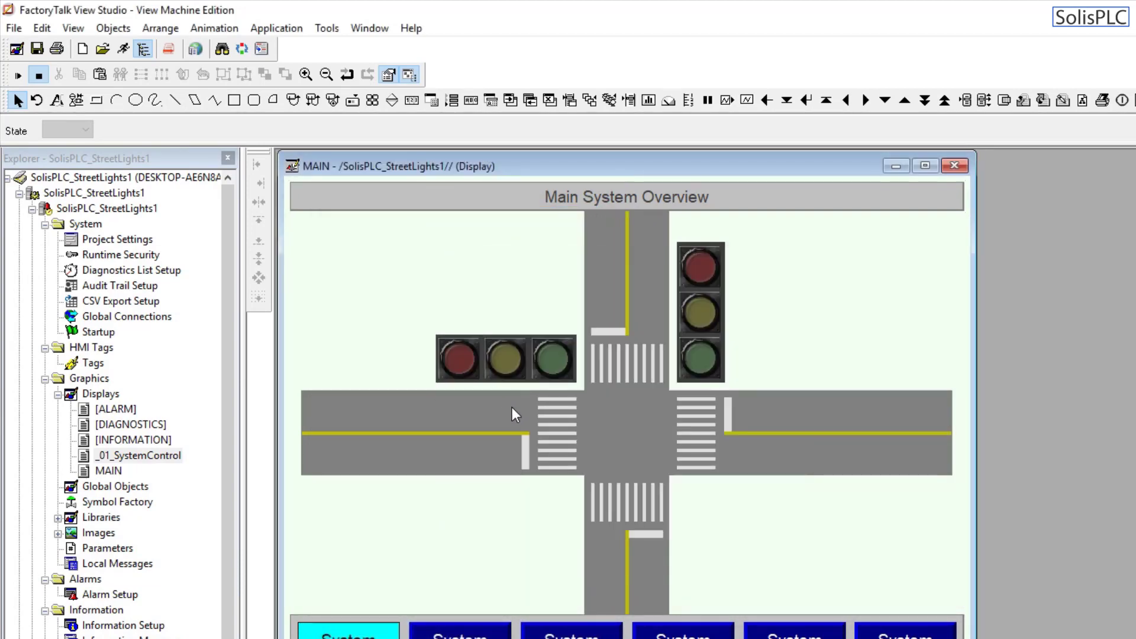
double_click(127, 454)
left_click(555, 358)
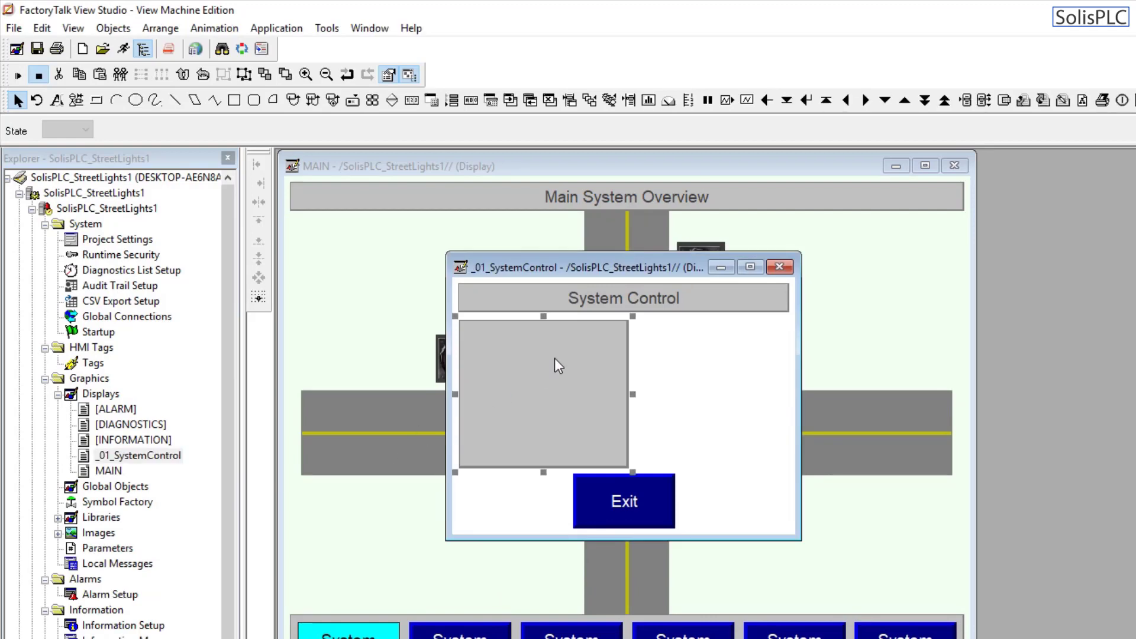
double_click(570, 368)
left_click_drag(530, 380, 631, 421)
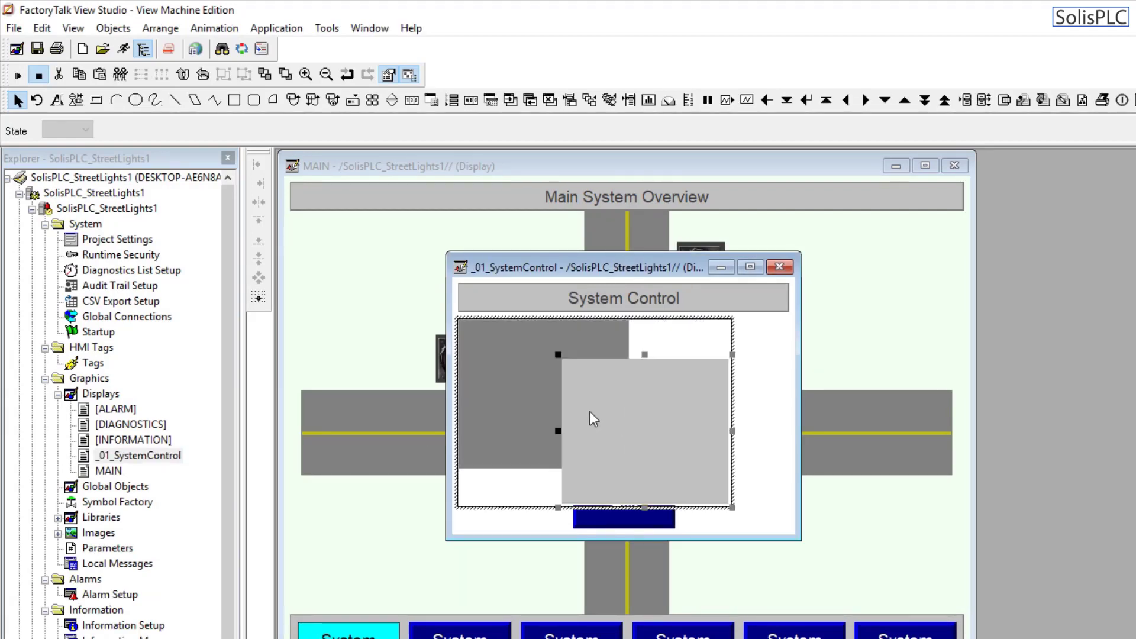
key("ctrl+z")
Step: Set the width of the left panel's face rectangle to 188 and accept the properties
double_click(552, 396)
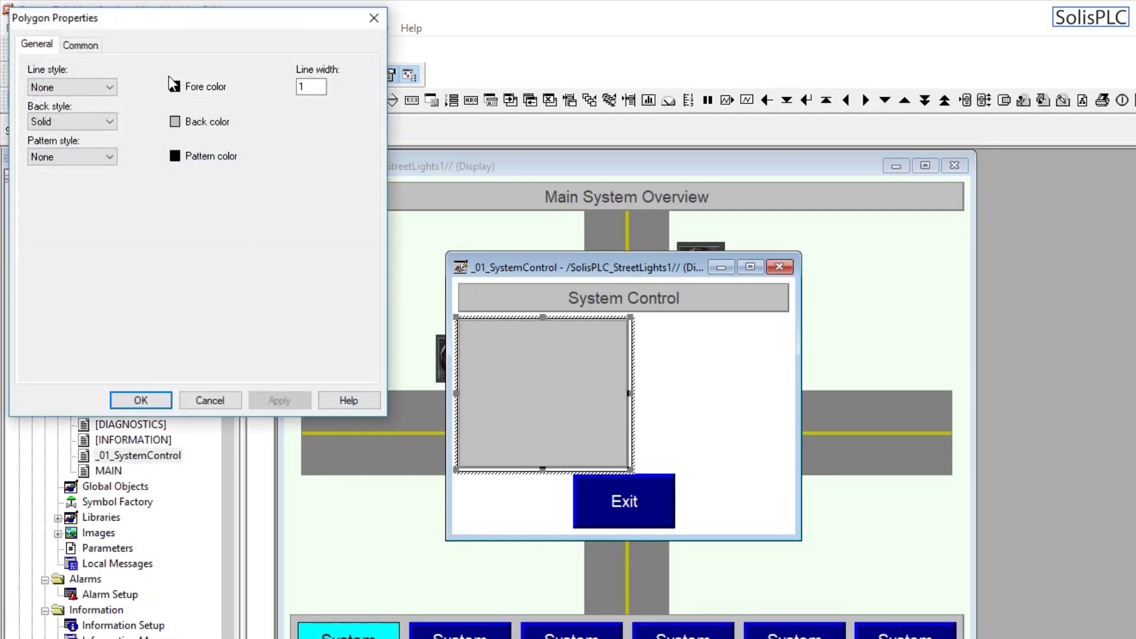
left_click(80, 45)
double_click(149, 102)
type("1")
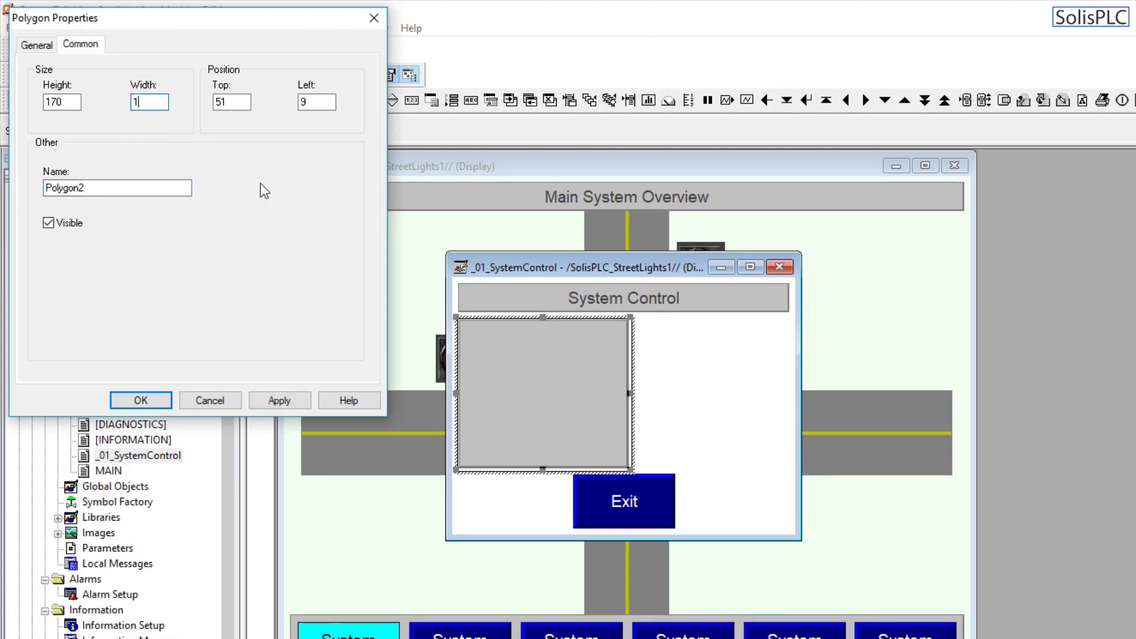
type("88")
left_click(277, 400)
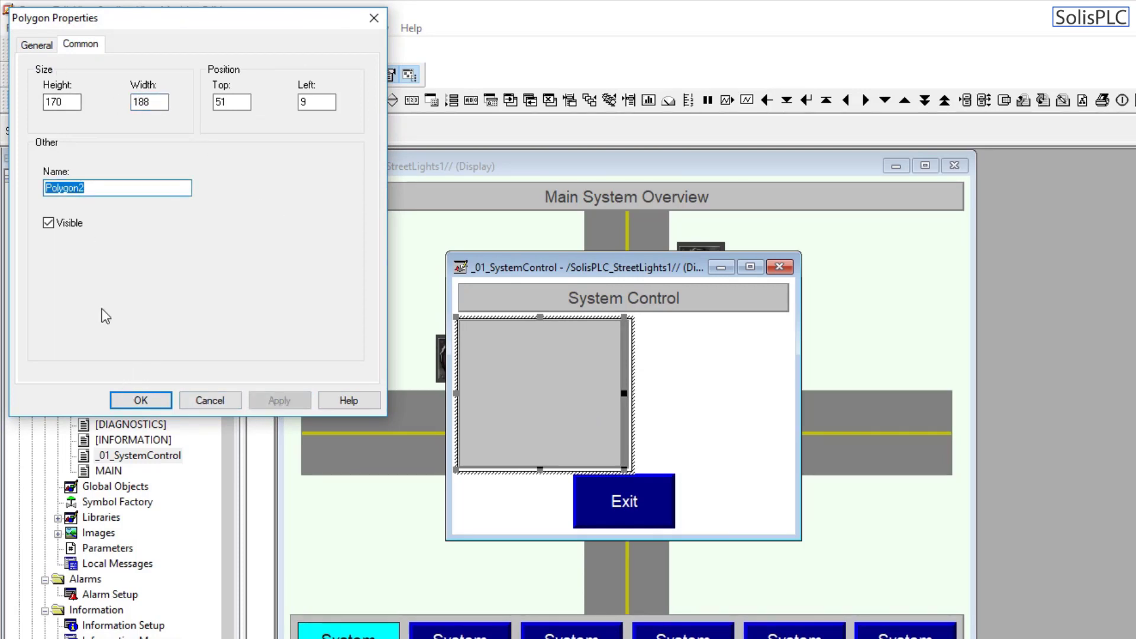
left_click(141, 401)
Step: Set the width of the darker back rectangle in the left panel group to 191
right_click(553, 382)
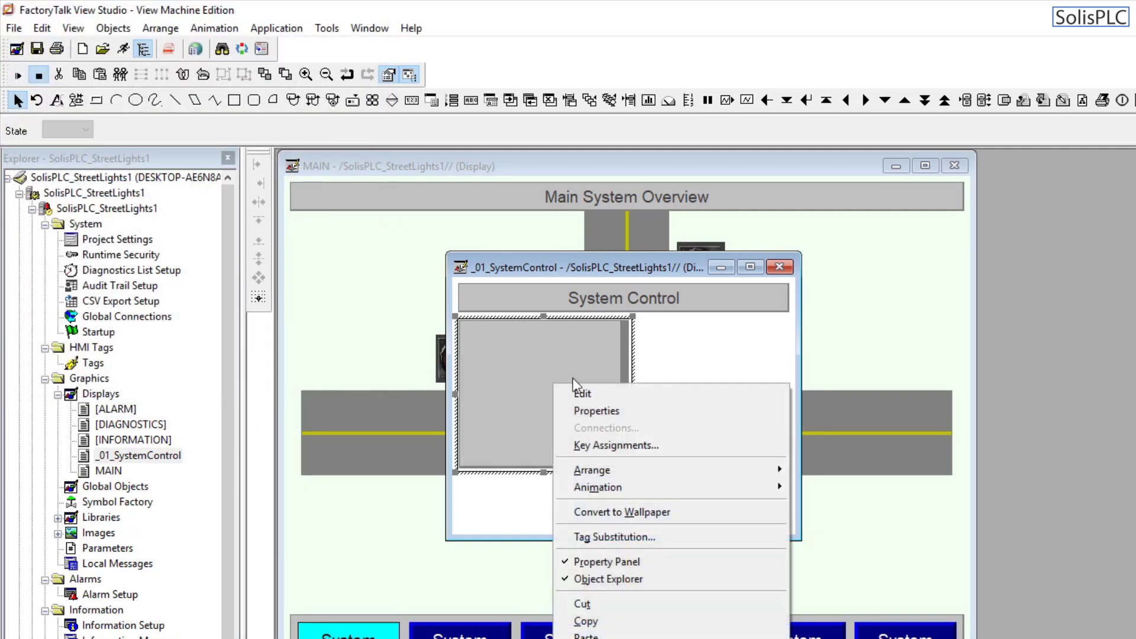
left_click(625, 413)
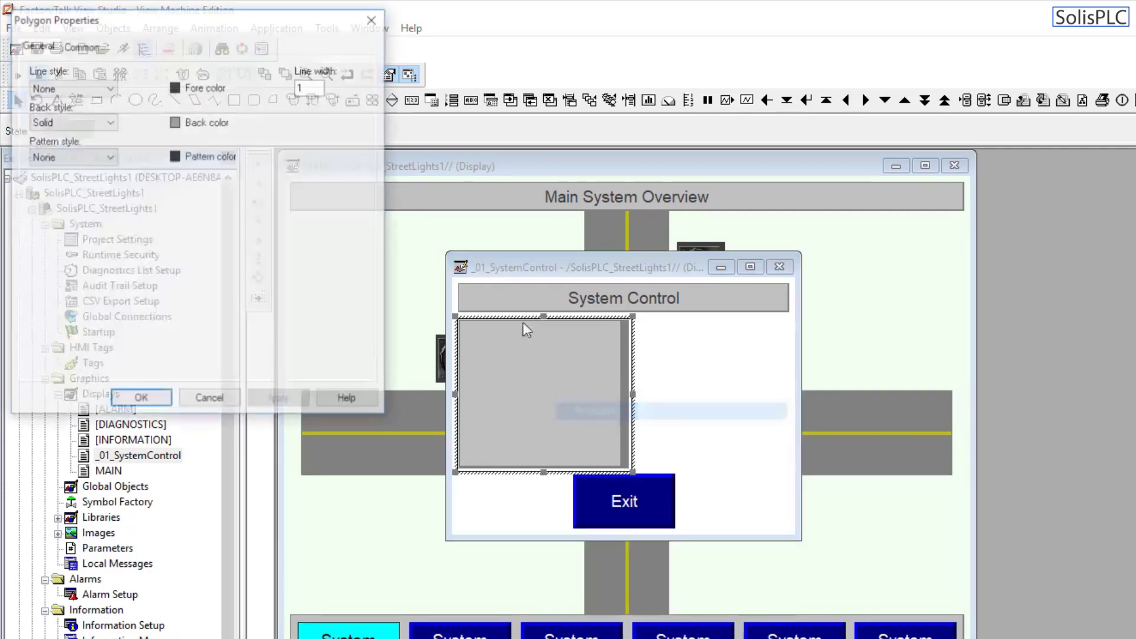
left_click(81, 43)
left_click_drag(166, 102, 130, 107)
type("188")
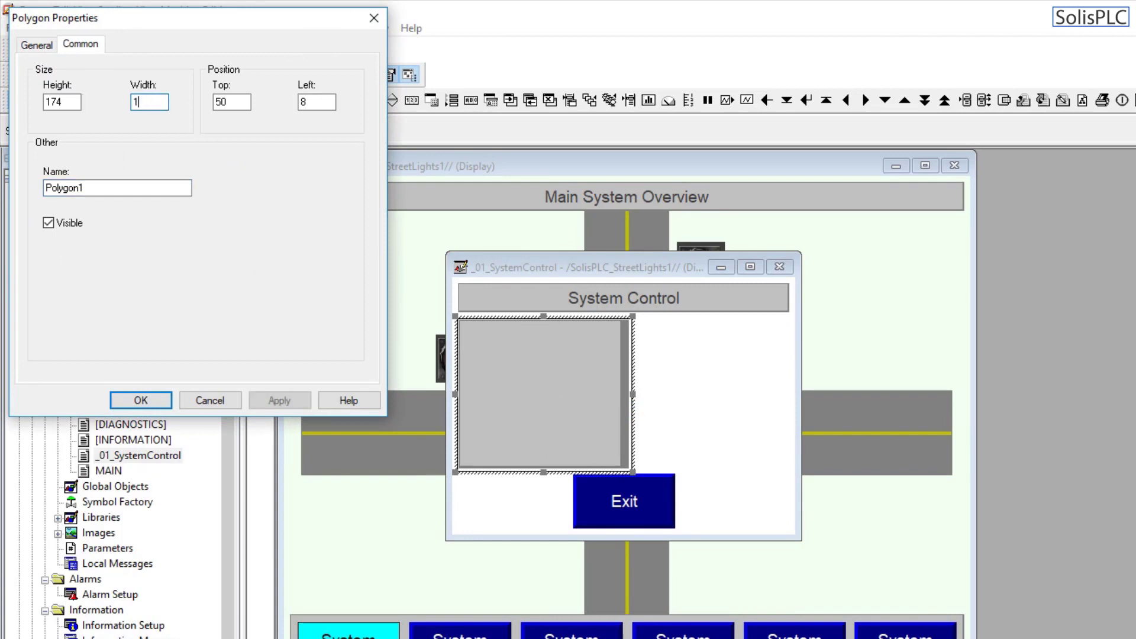
key("BackSpace")
key("BackSpace")
key("BackSpace")
type("191")
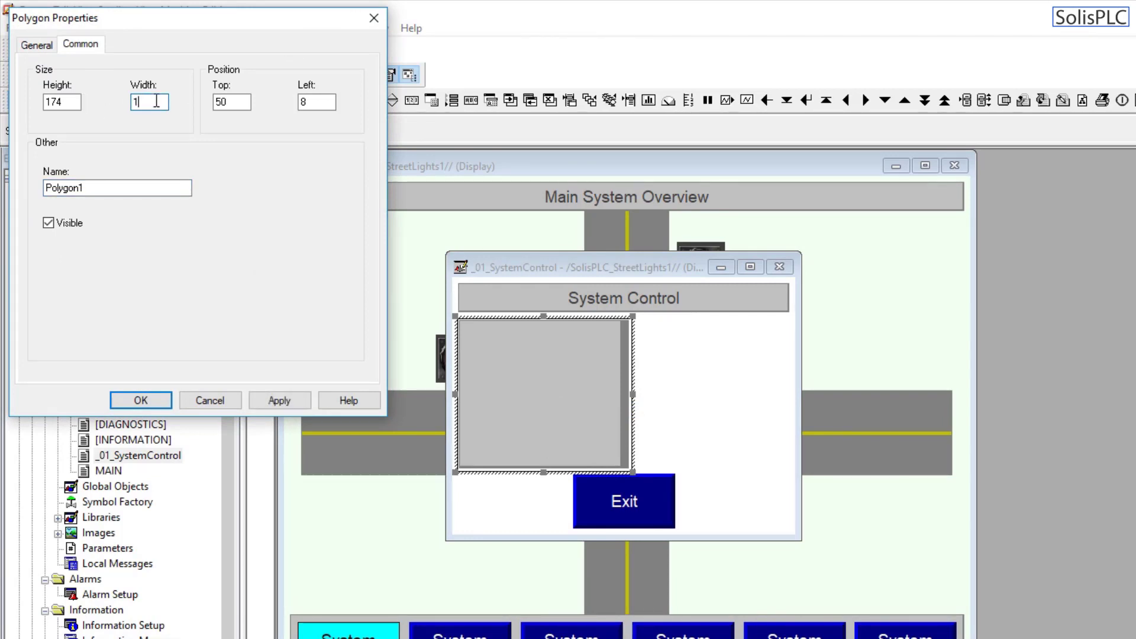
Step: Set the back rectangle's height to 173 and accept its properties
left_click(80, 105)
key("BackSpace")
type("3")
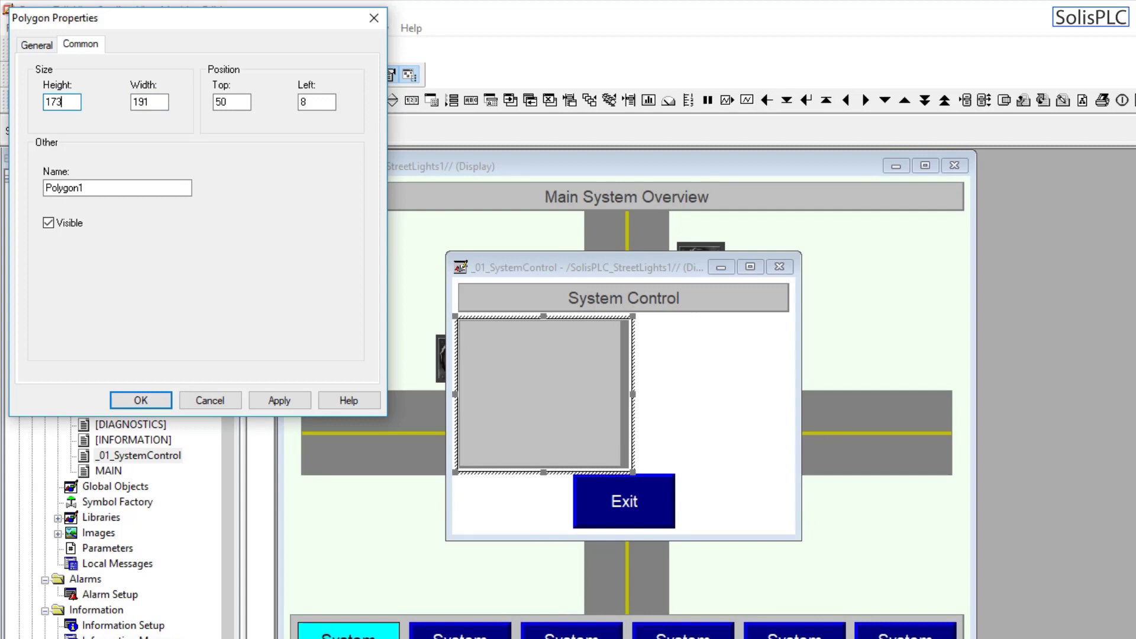
left_click(273, 398)
left_click(163, 400)
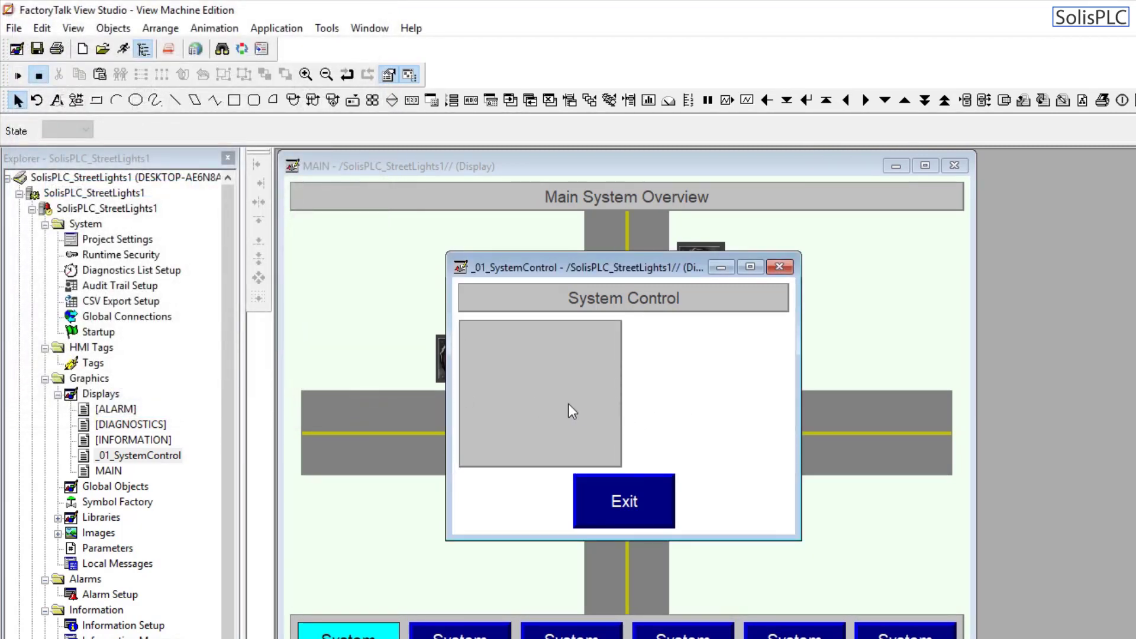
Step: Duplicate the left panel, place the copy beside it and align the copy's outer edge with the header bar's right edge
left_click(594, 398)
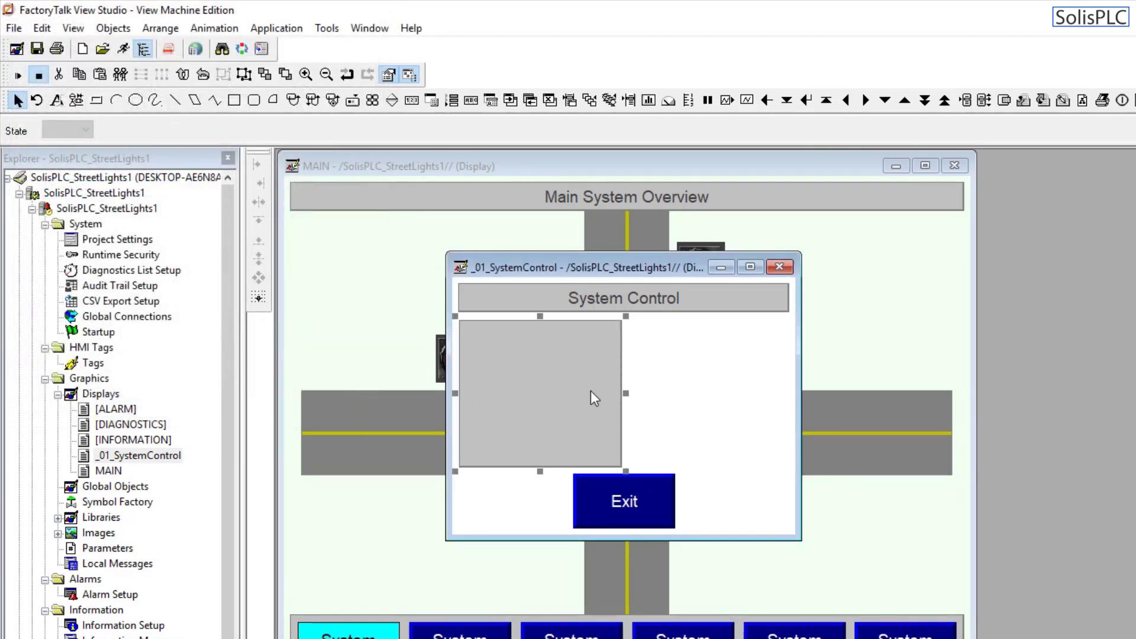
key("ctrl+d")
left_click_drag(502, 371, 650, 368)
left_click(722, 293, "shift")
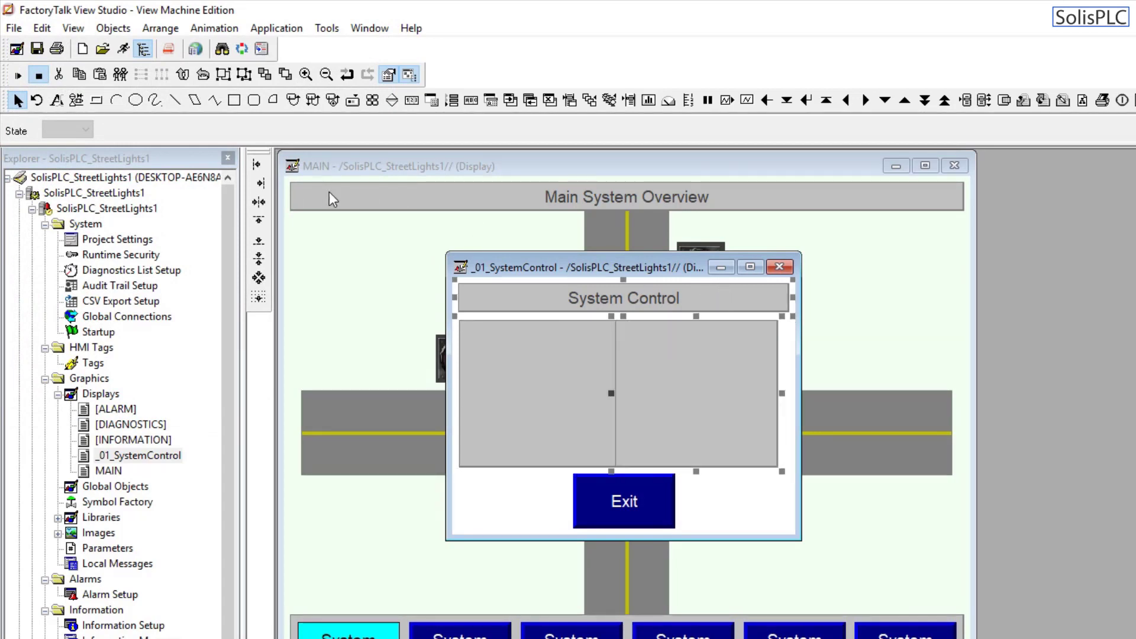
left_click(261, 183)
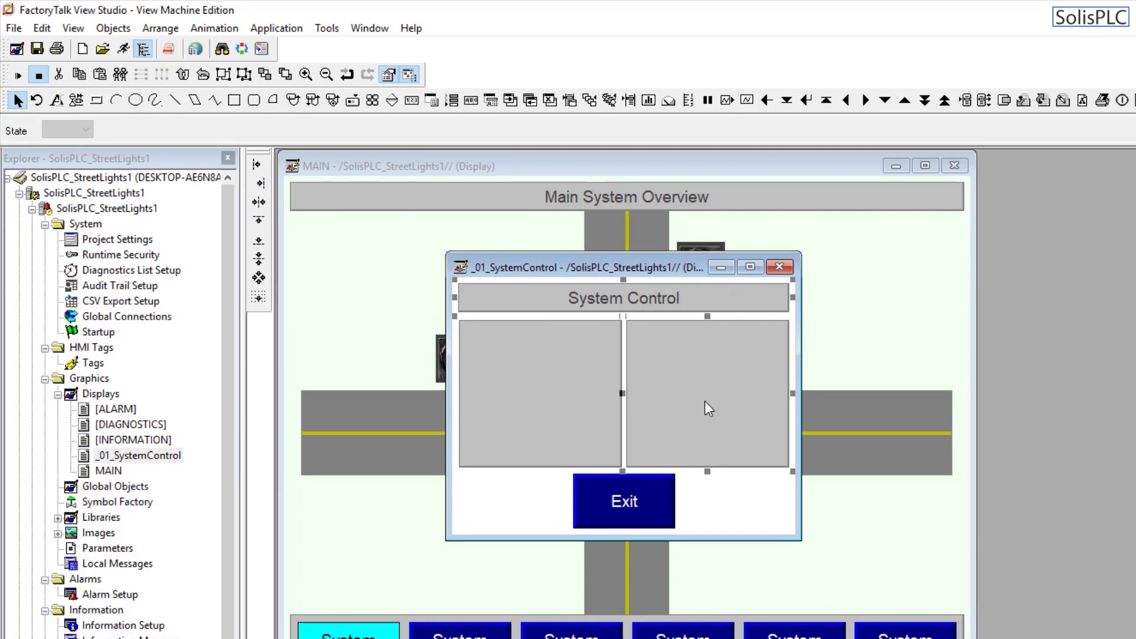
left_click(745, 494)
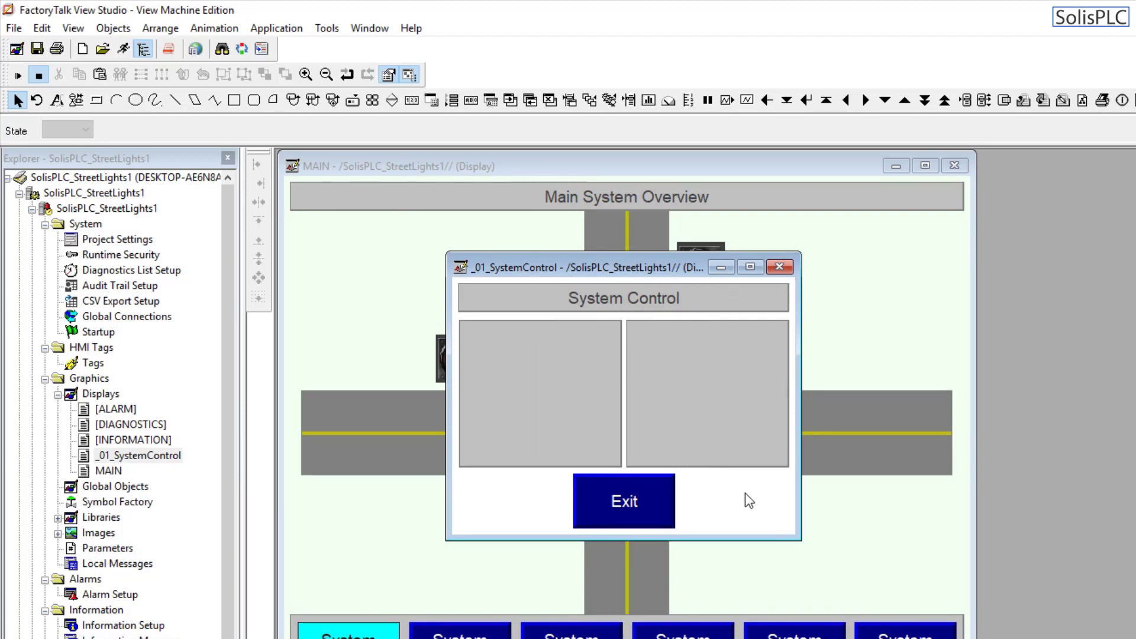
left_click(673, 421)
left_click(518, 396, "shift")
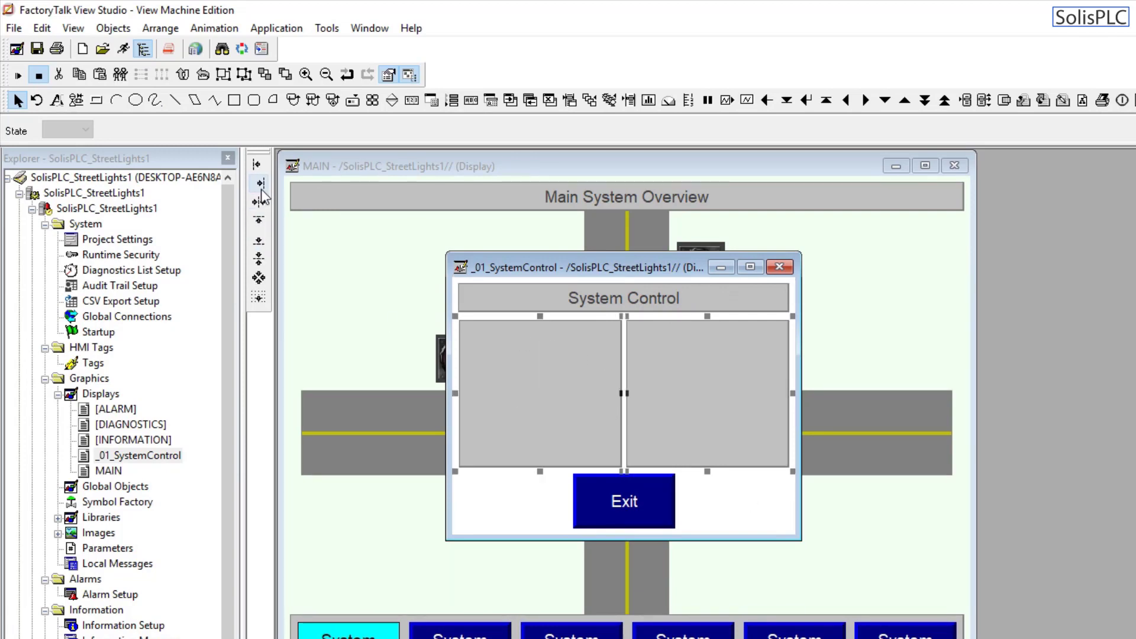
left_click(736, 495)
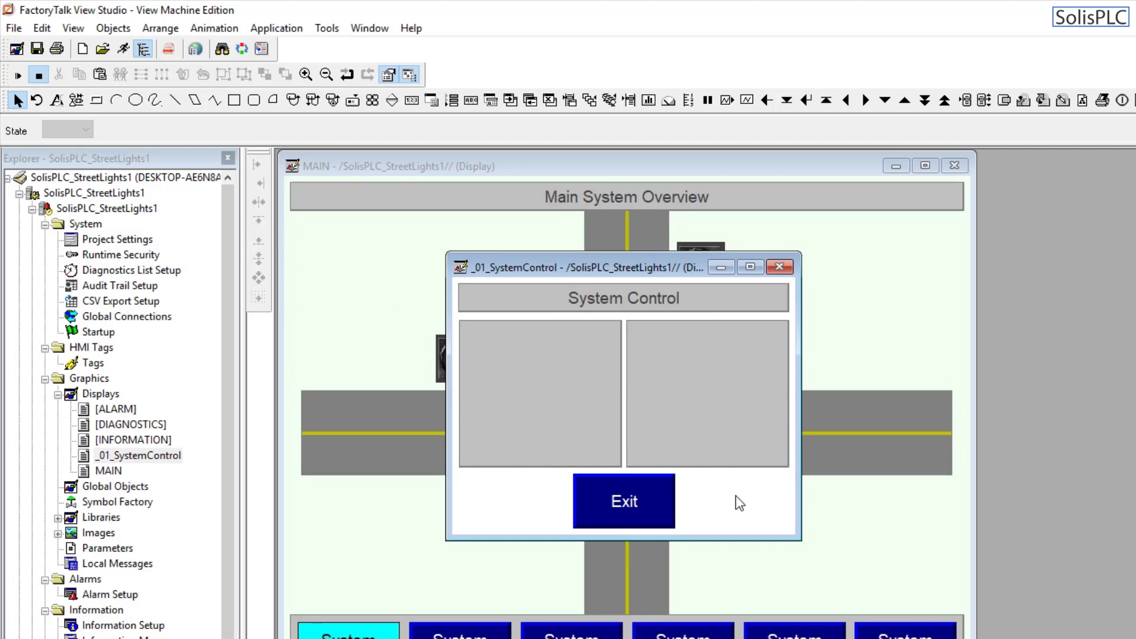
left_click(600, 415)
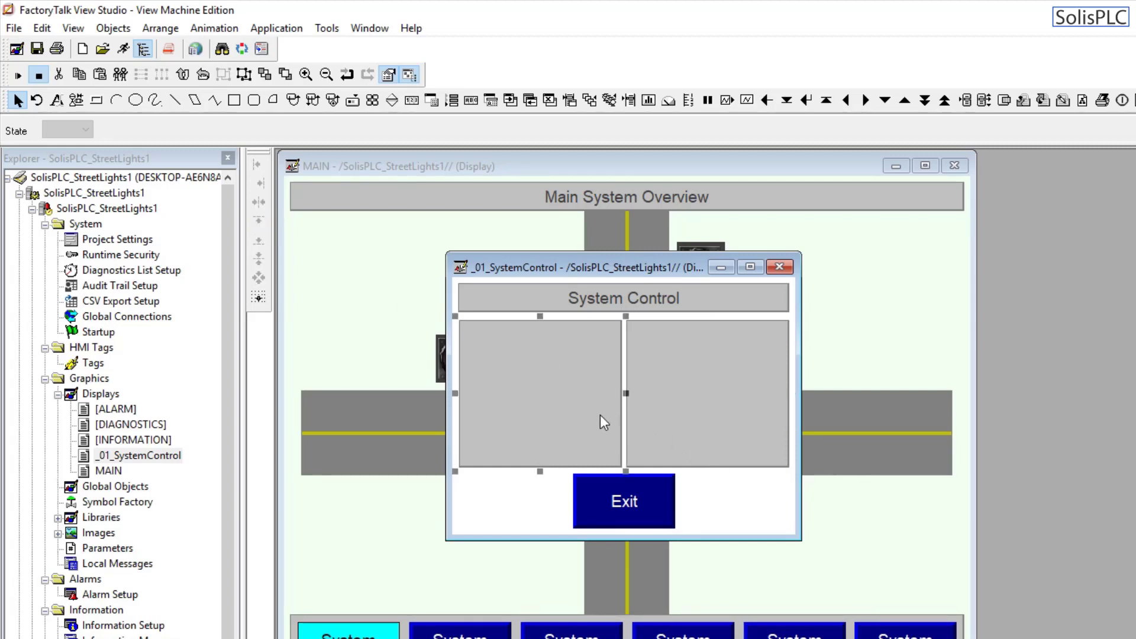
double_click(598, 416)
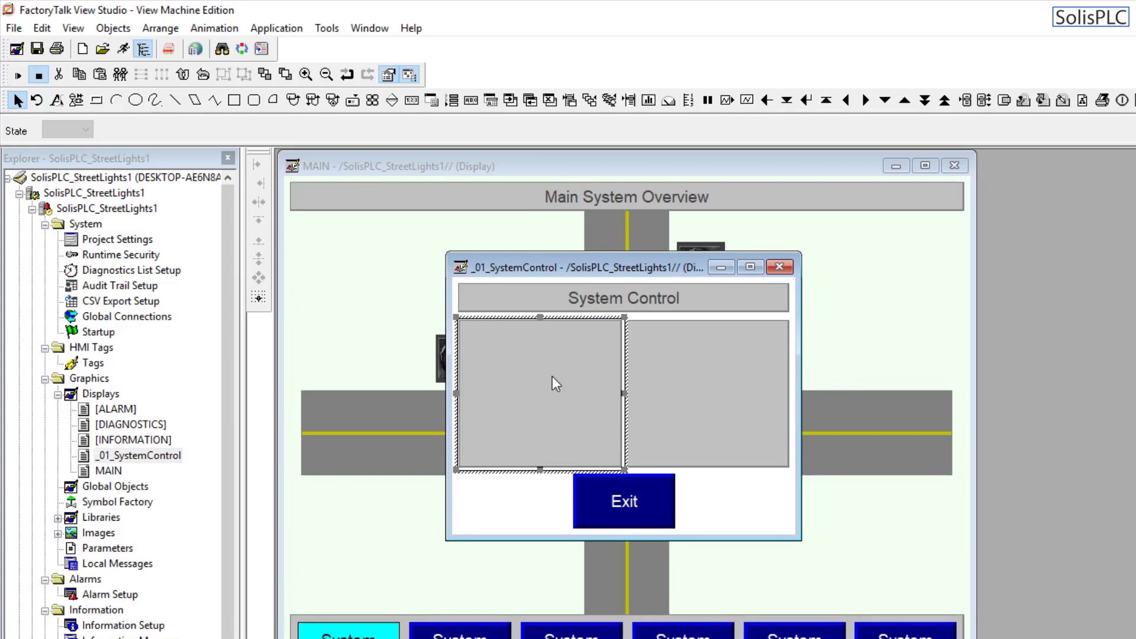
left_click(527, 510)
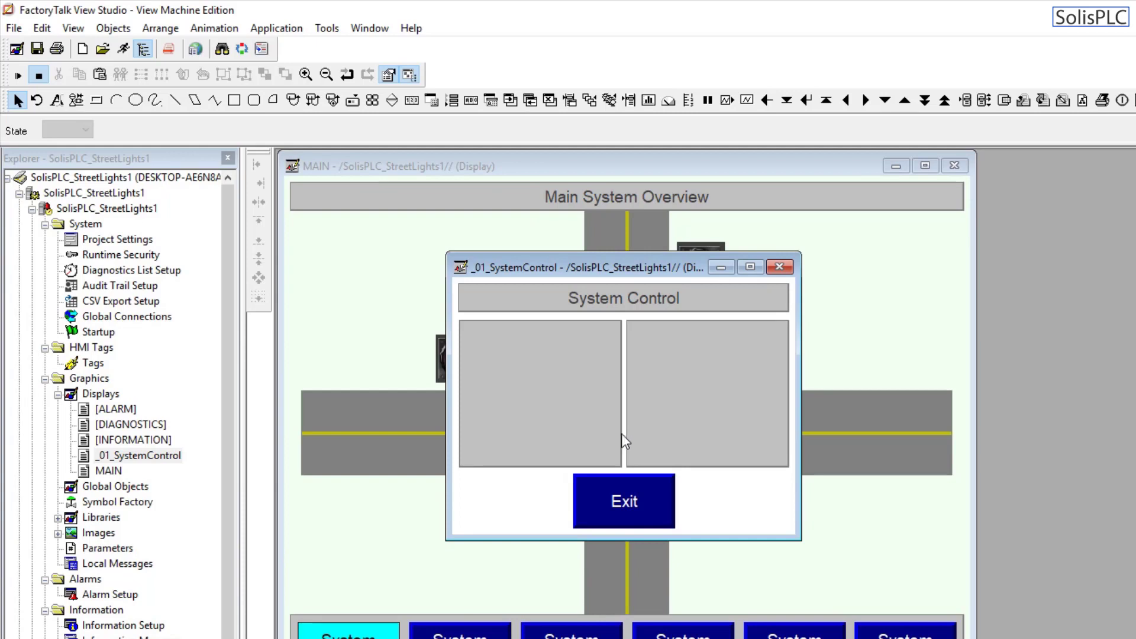
Step: Move both panels up together slightly so they sit closer beneath the System Control header bar
left_click(595, 399)
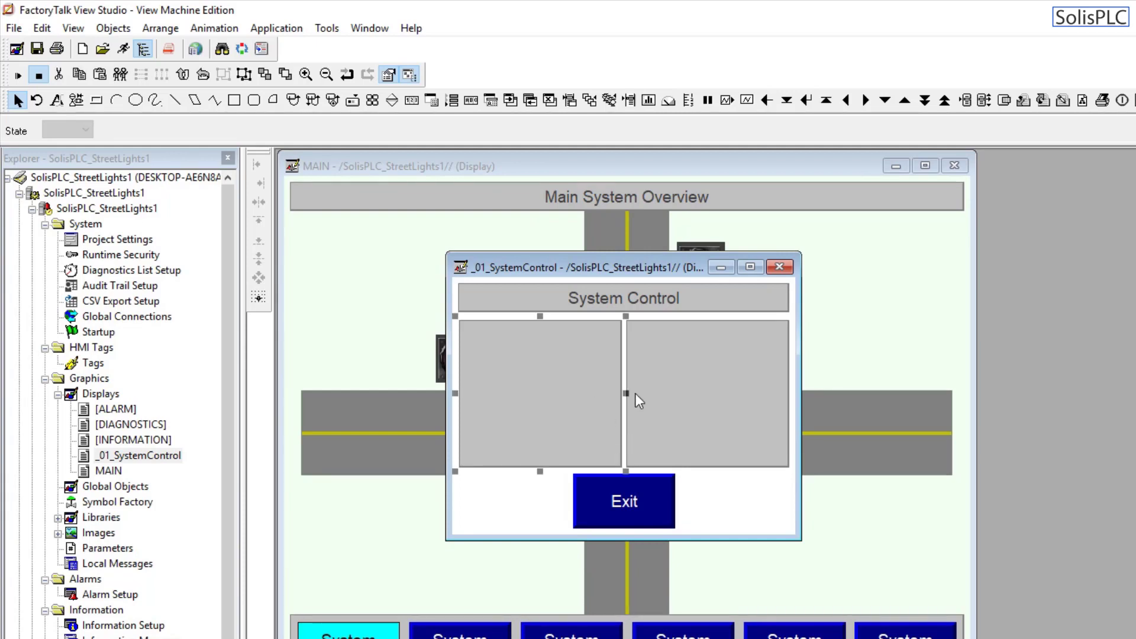
left_click(679, 392)
left_click(585, 381, "shift")
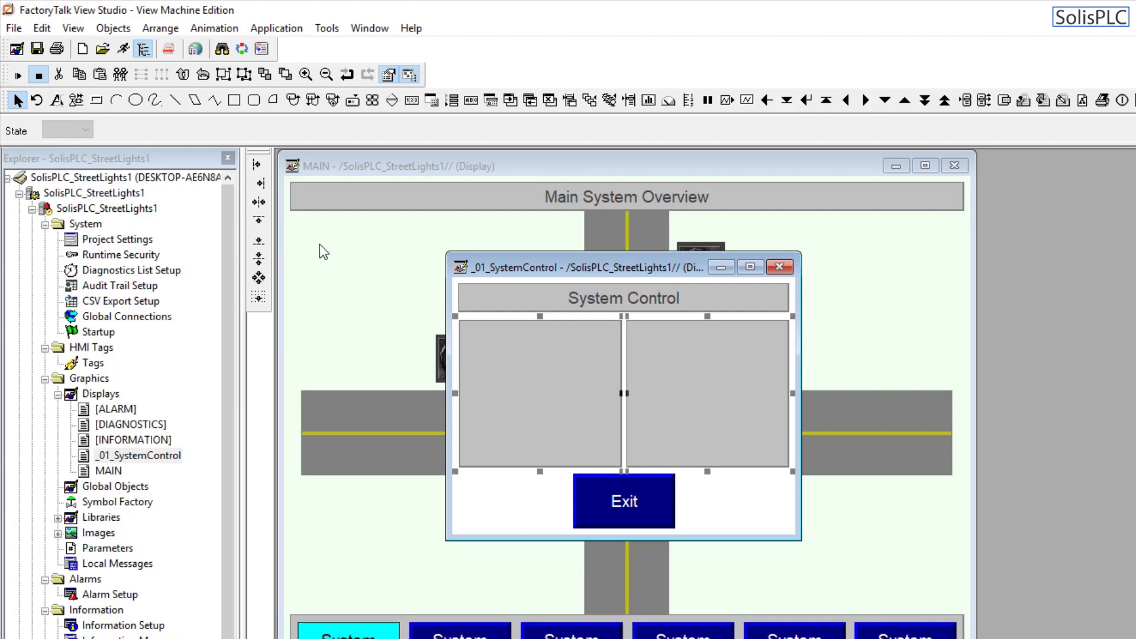
left_click(306, 75)
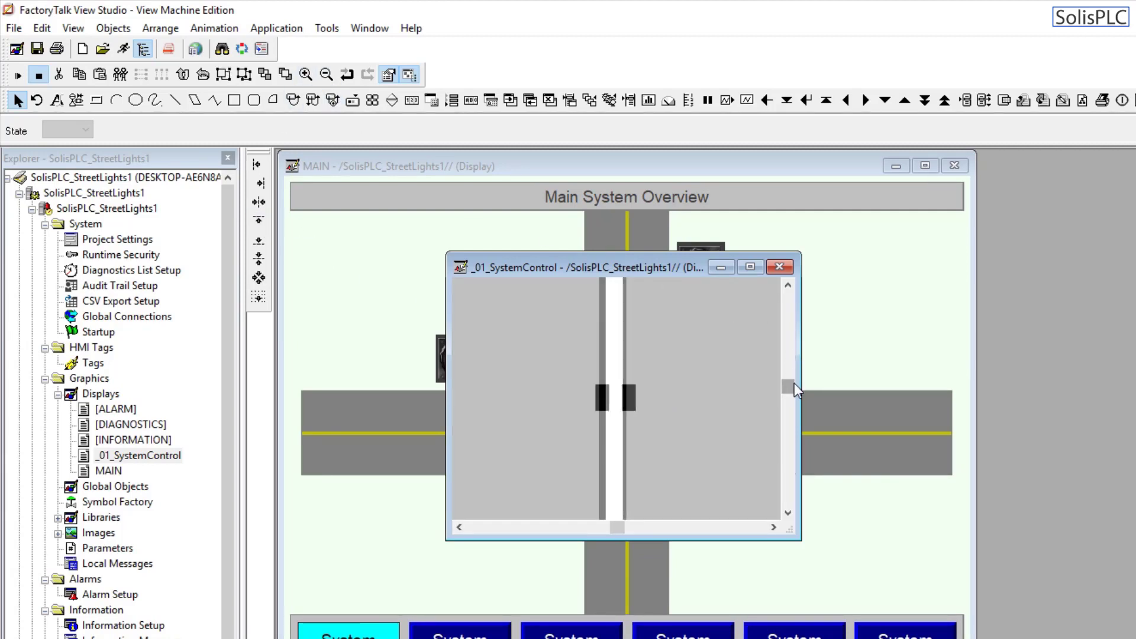
left_click_drag(794, 382, 789, 308)
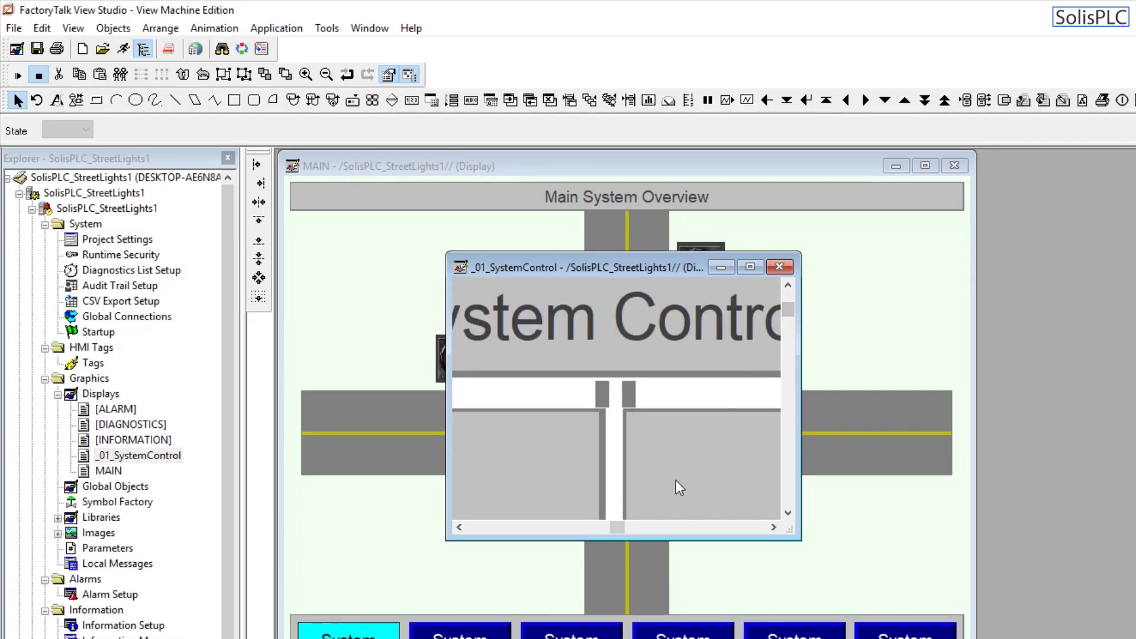
left_click_drag(676, 480, 675, 463)
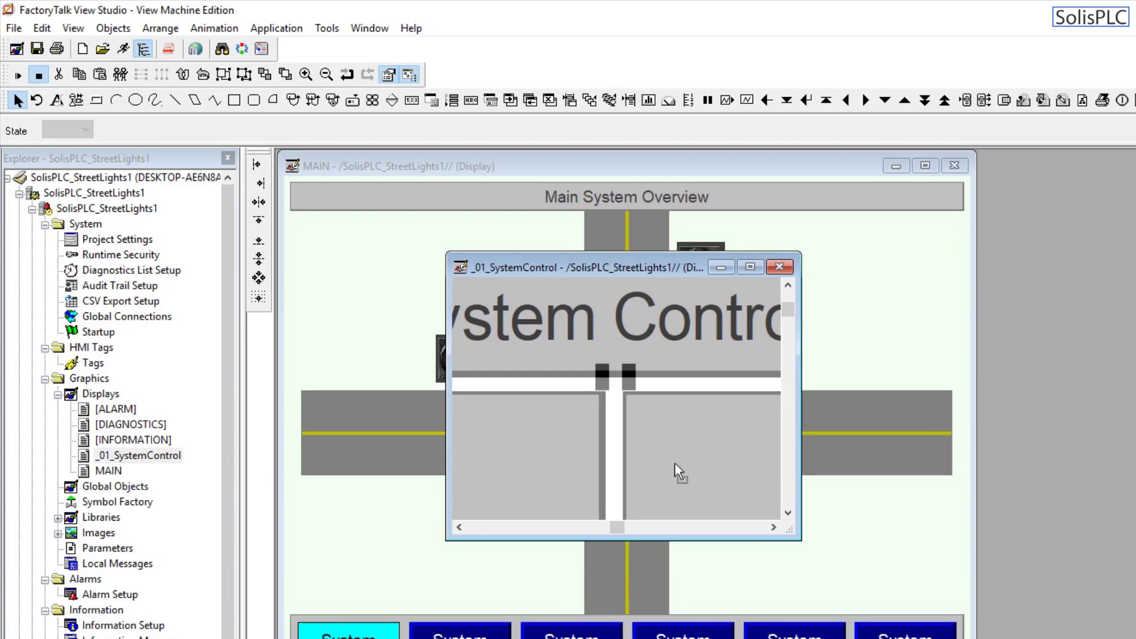
left_click_drag(619, 276, 603, 255)
left_click(594, 379)
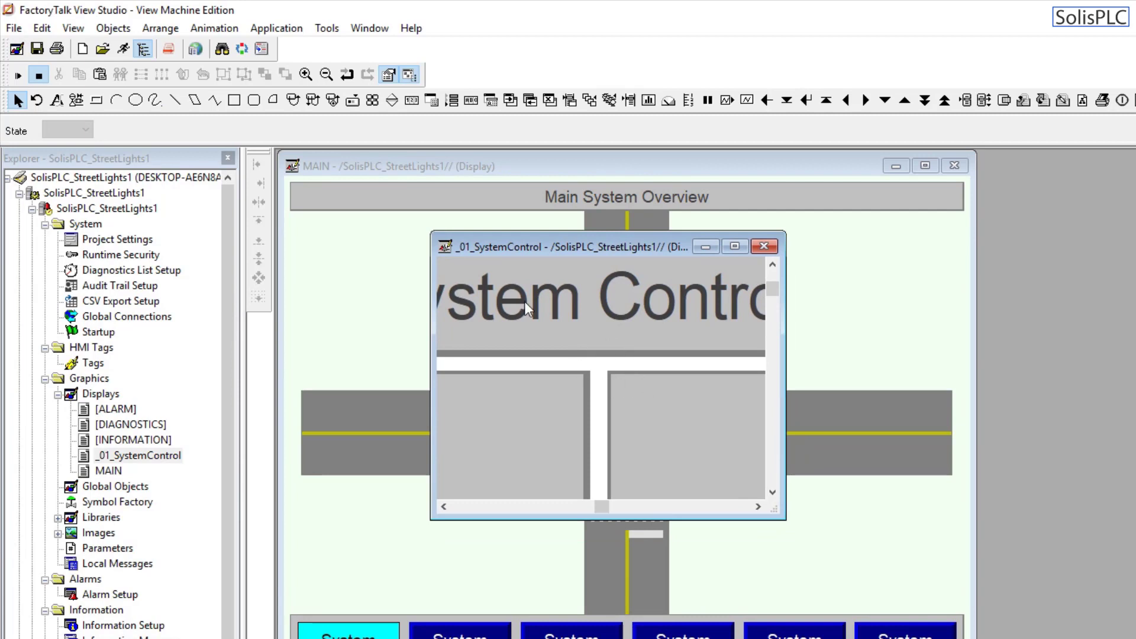
Step: Save the _01_SystemControl display and nudge the Exit button slightly upward
left_click(38, 53)
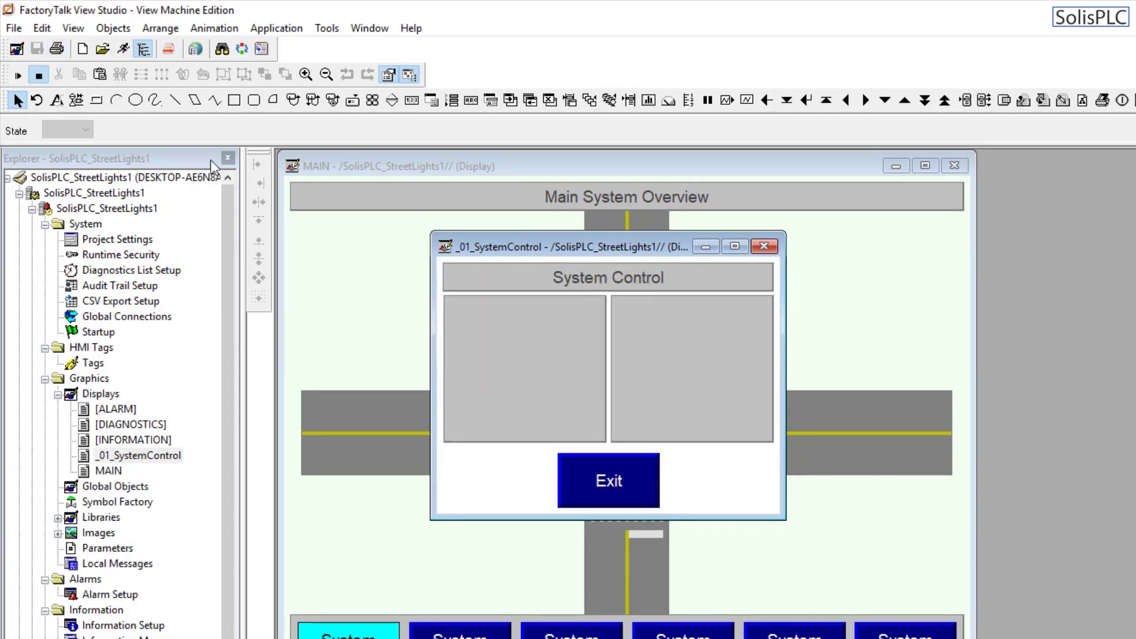
left_click(629, 475)
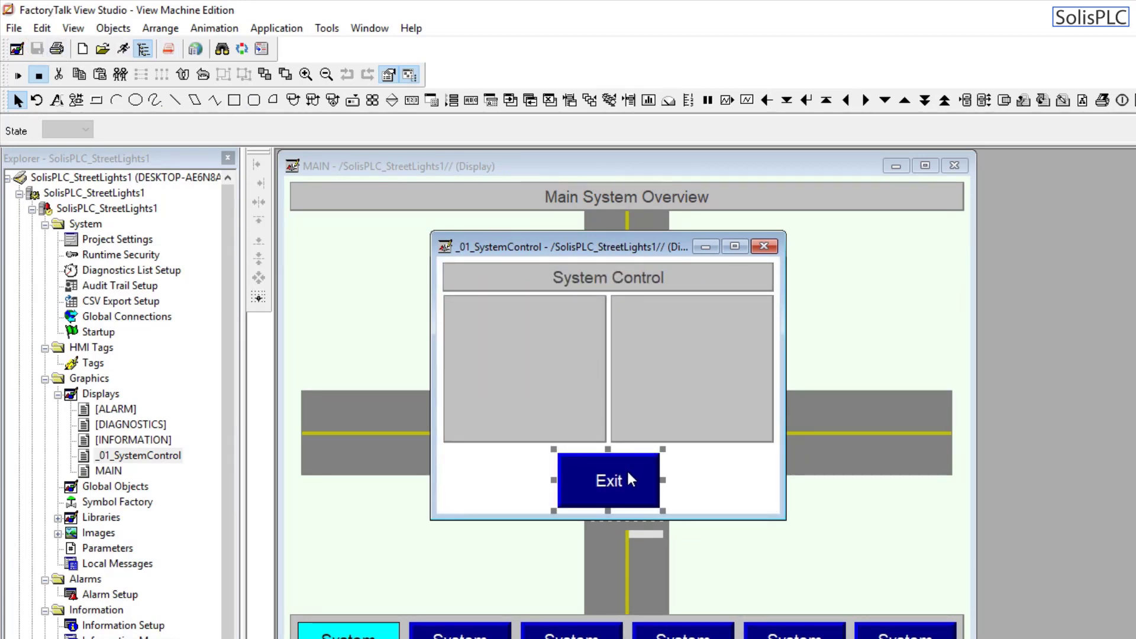
left_click_drag(628, 475, 629, 473)
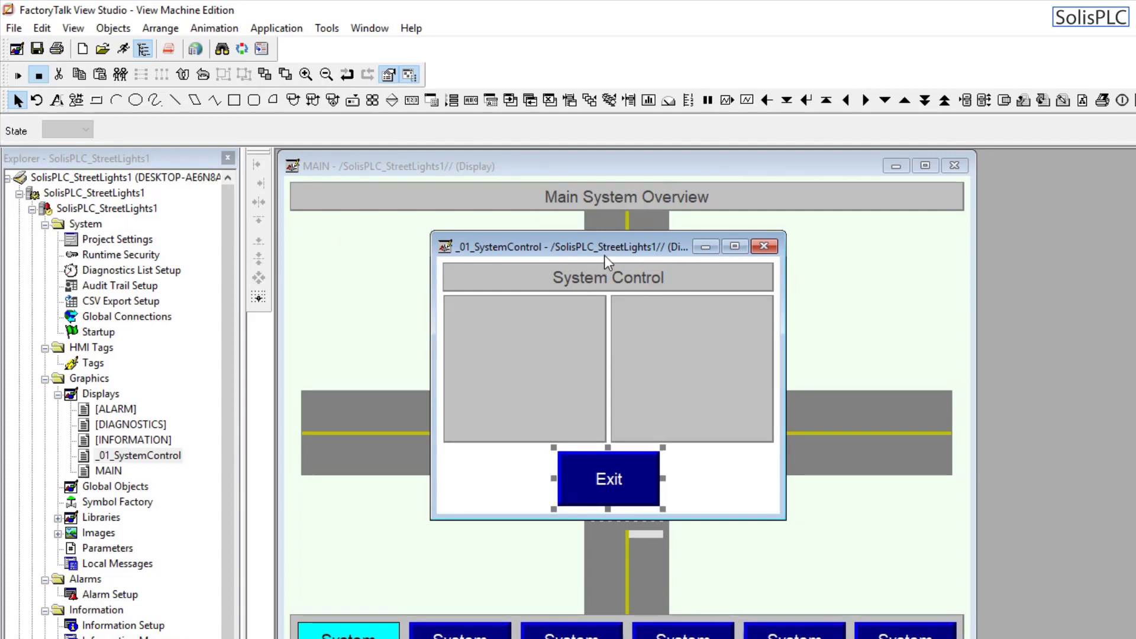
Step: Copy the header's System Control text into the left panel group and align it with the panel's top edge, centered horizontally
left_click(606, 274)
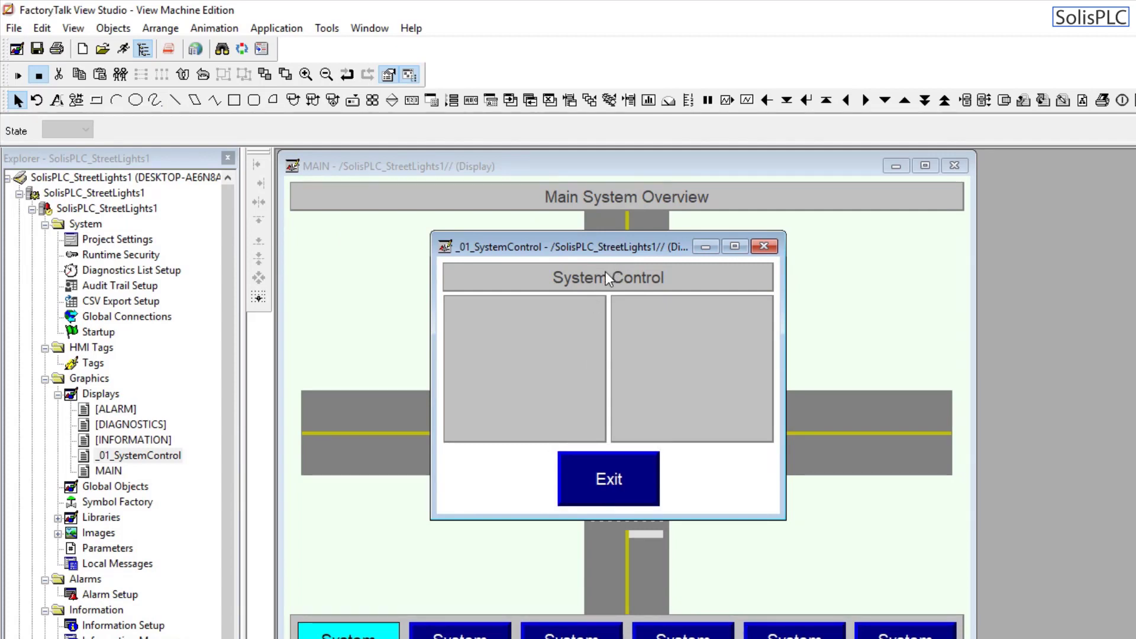
left_click(527, 338)
key("ctrl+v")
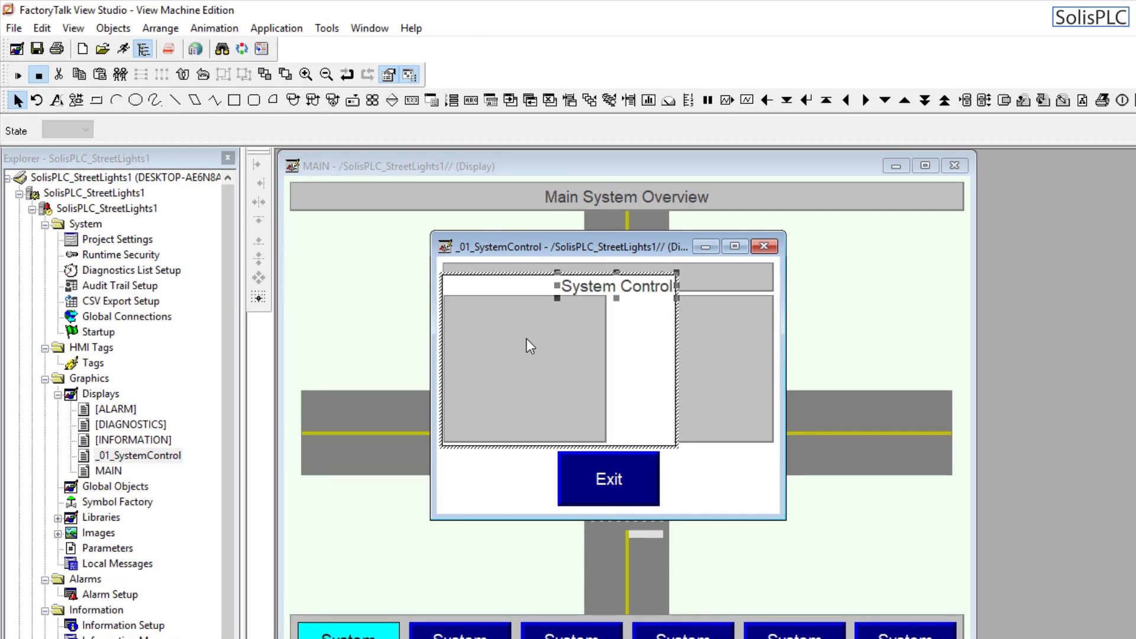
left_click(529, 339, "ctrl")
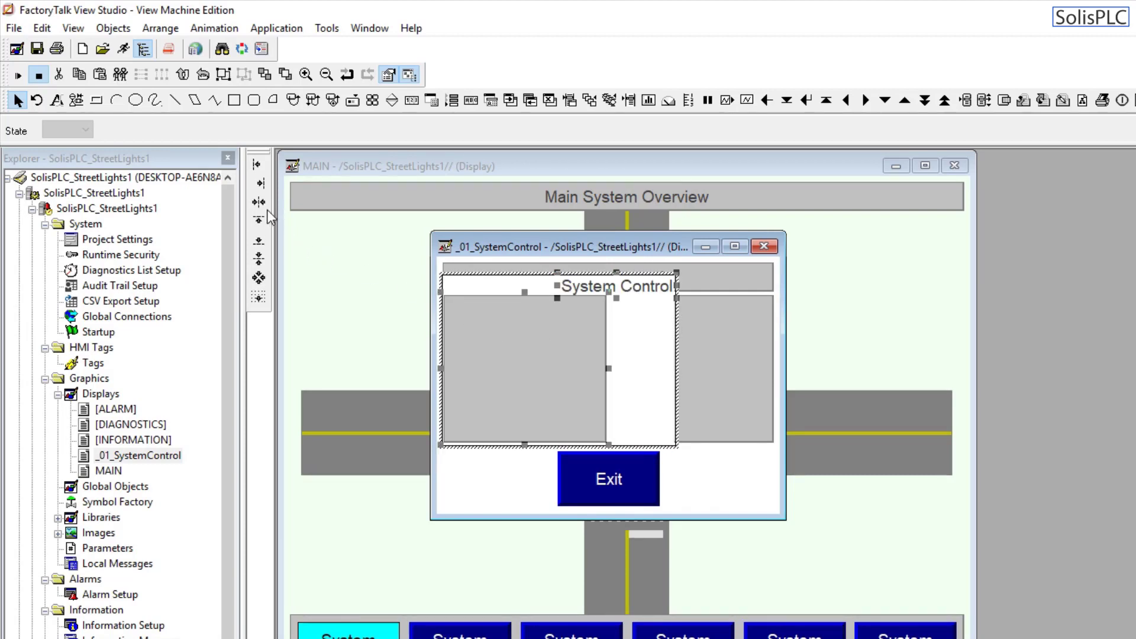
left_click(256, 164)
left_click(262, 238)
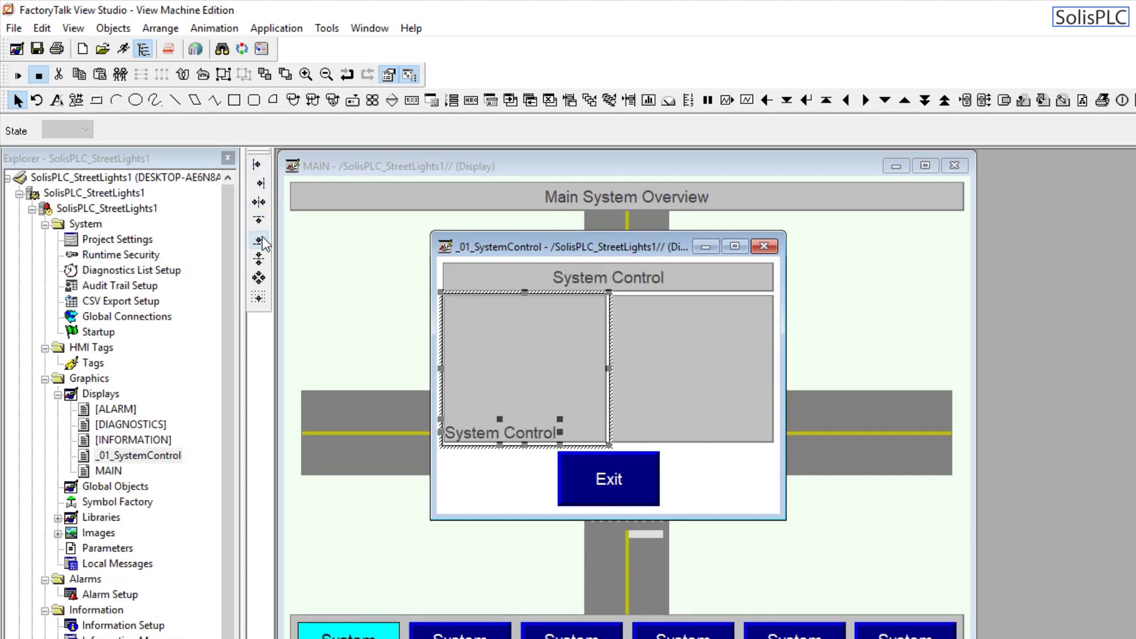
left_click(263, 219)
left_click(259, 202)
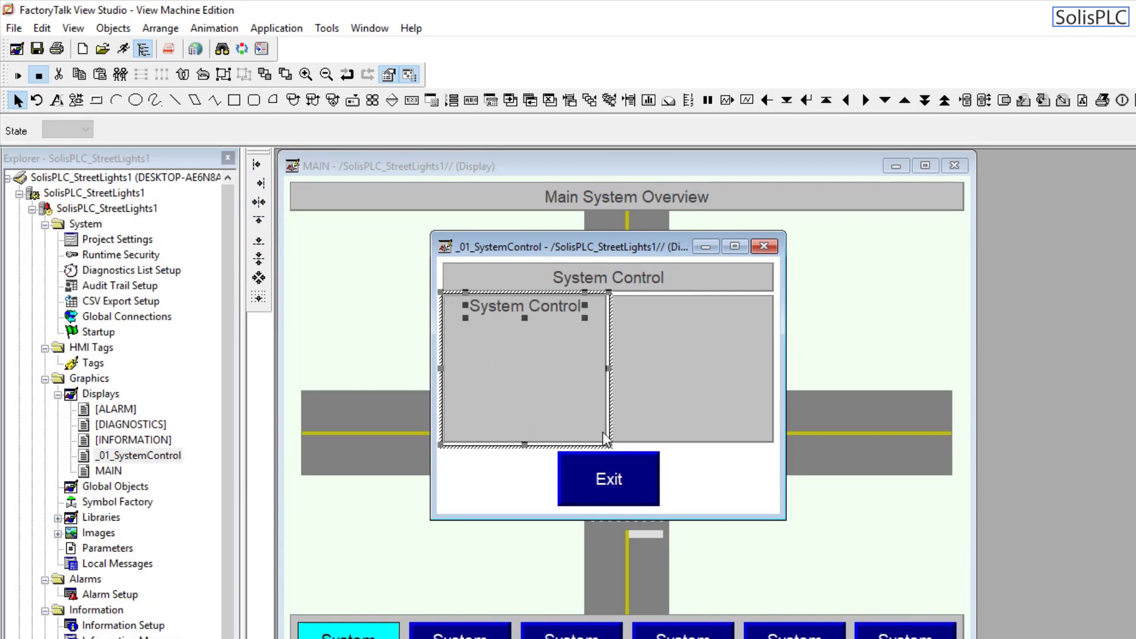
left_click(626, 404)
Step: Copy the left panel's title text into the right panel group and center it horizontally along the panel's top edge
double_click(531, 302)
left_click(534, 306)
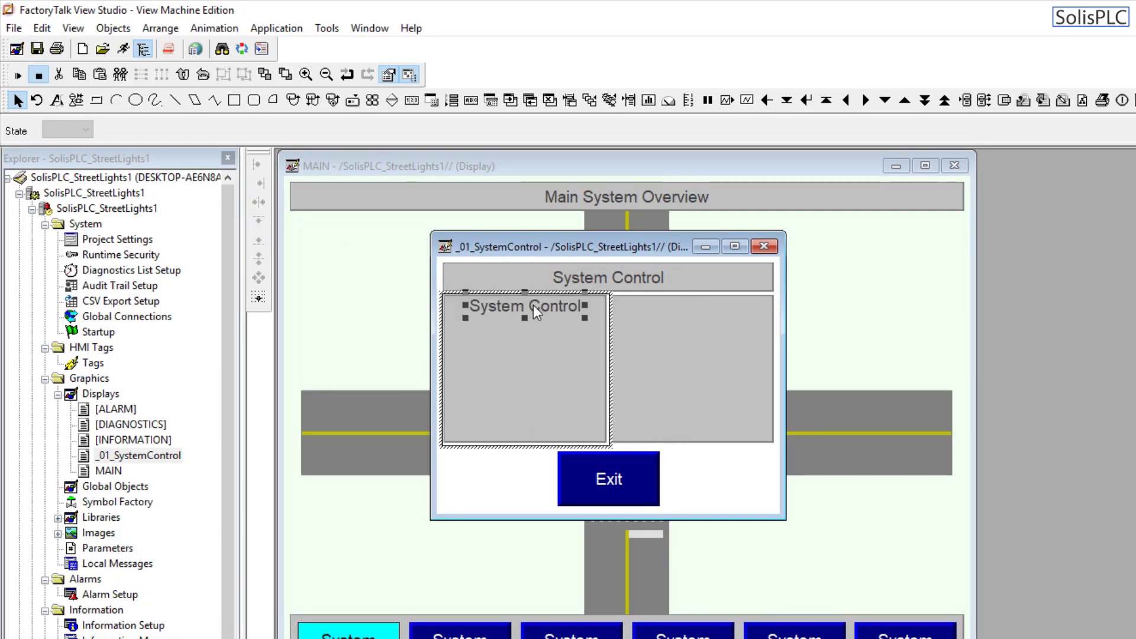
double_click(706, 322)
key("ctrl+v")
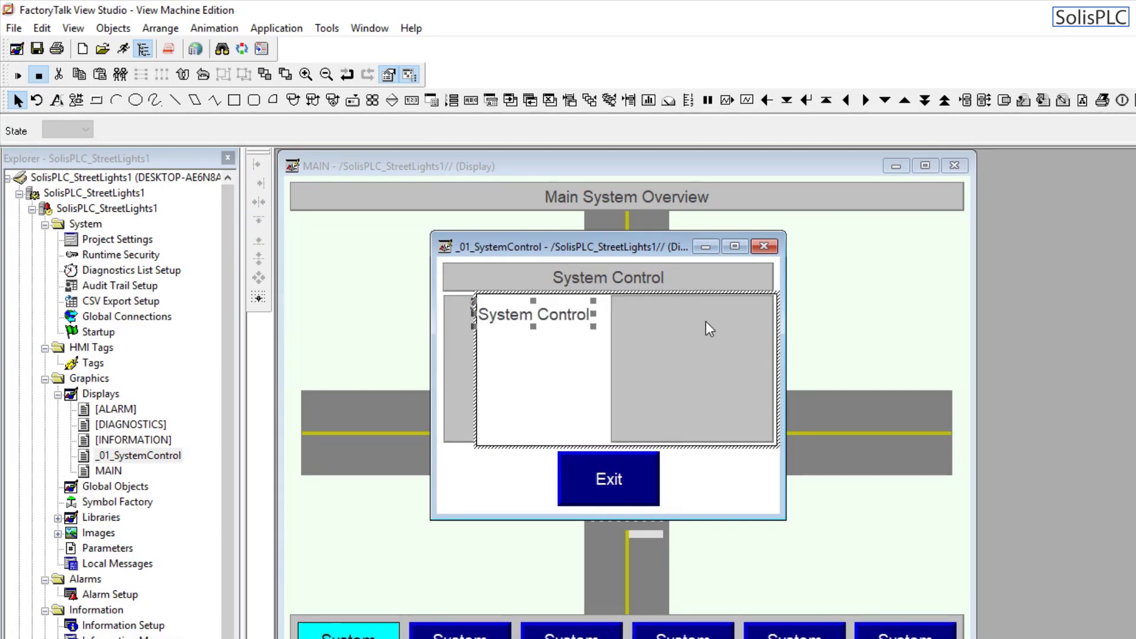
left_click(259, 183)
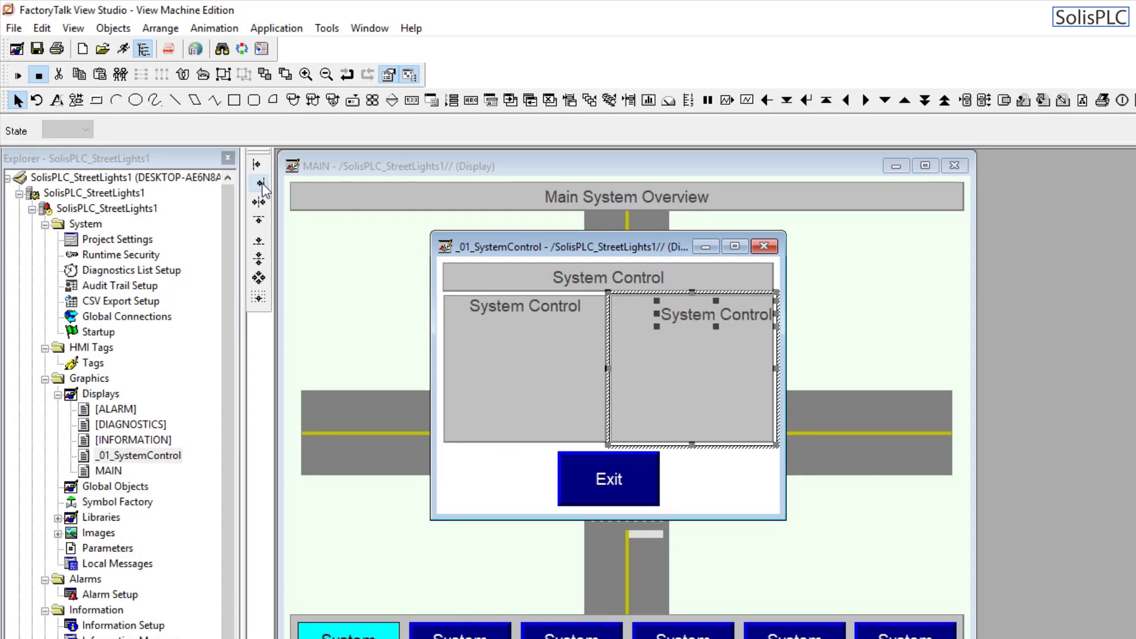
left_click(259, 202)
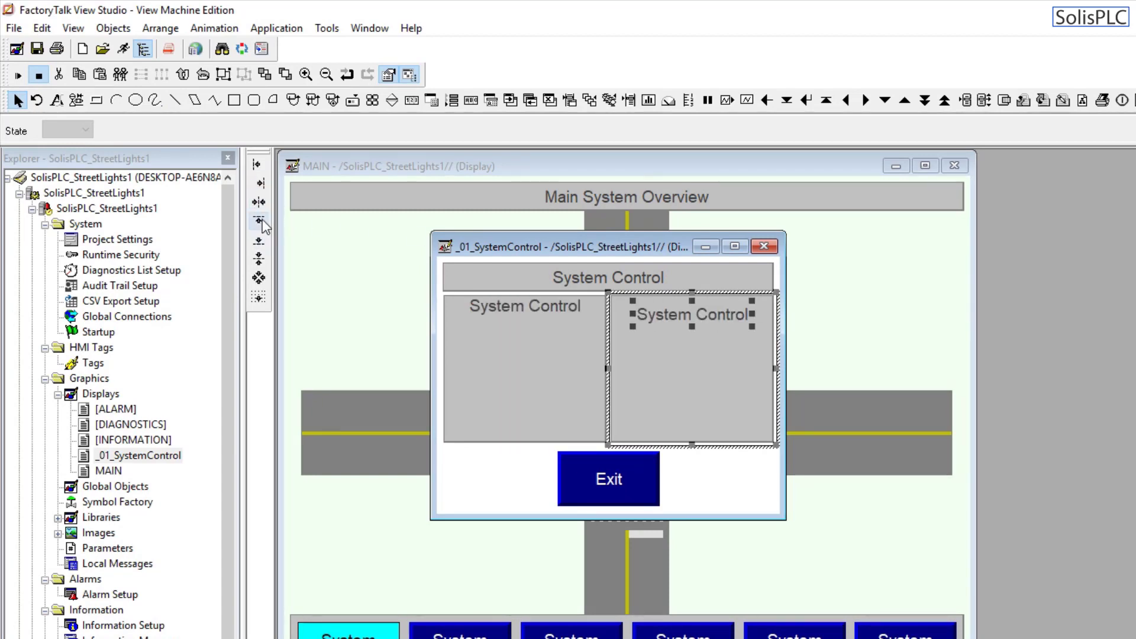
Step: Change the left panel's title text to "Light 1"
left_click(535, 309)
double_click(535, 309)
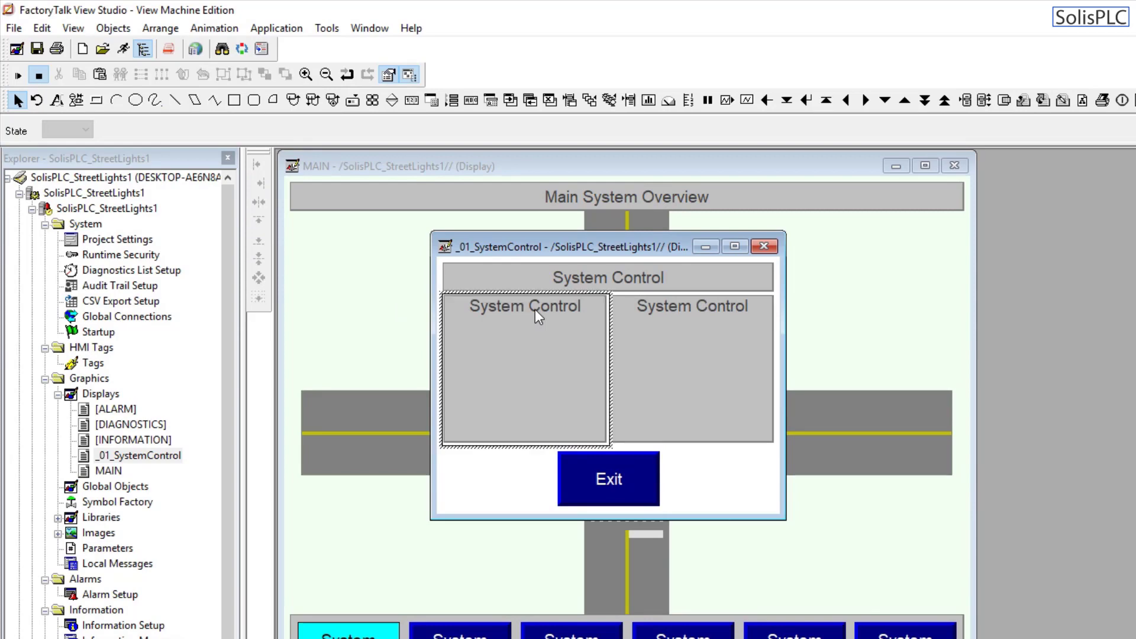
double_click(535, 309)
left_click_drag(132, 95, 81, 84)
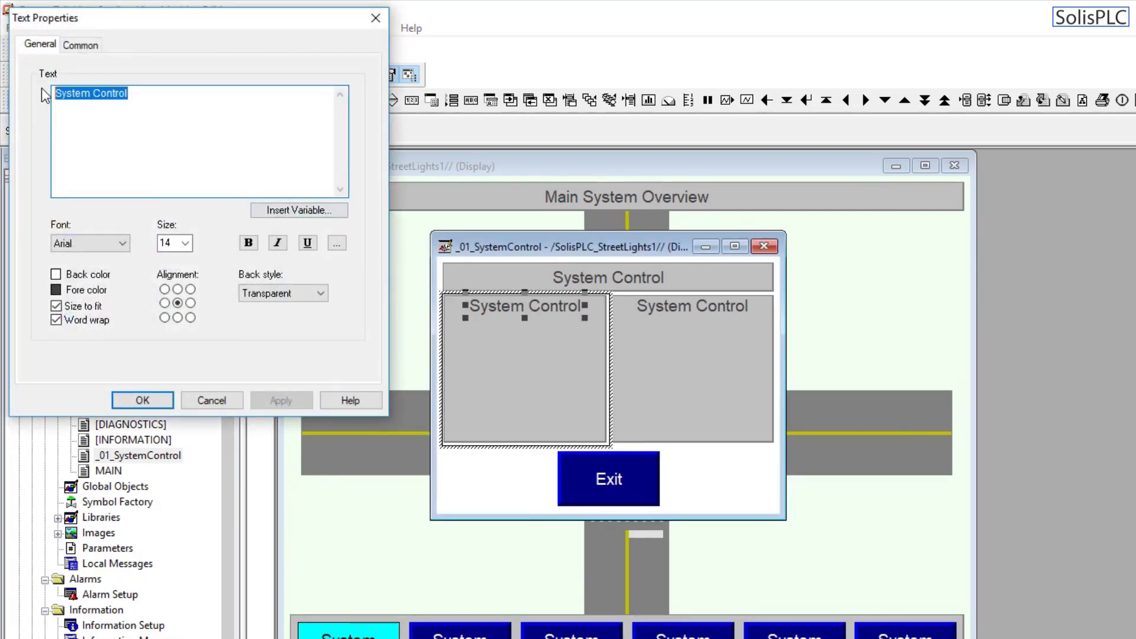
type("Light 1")
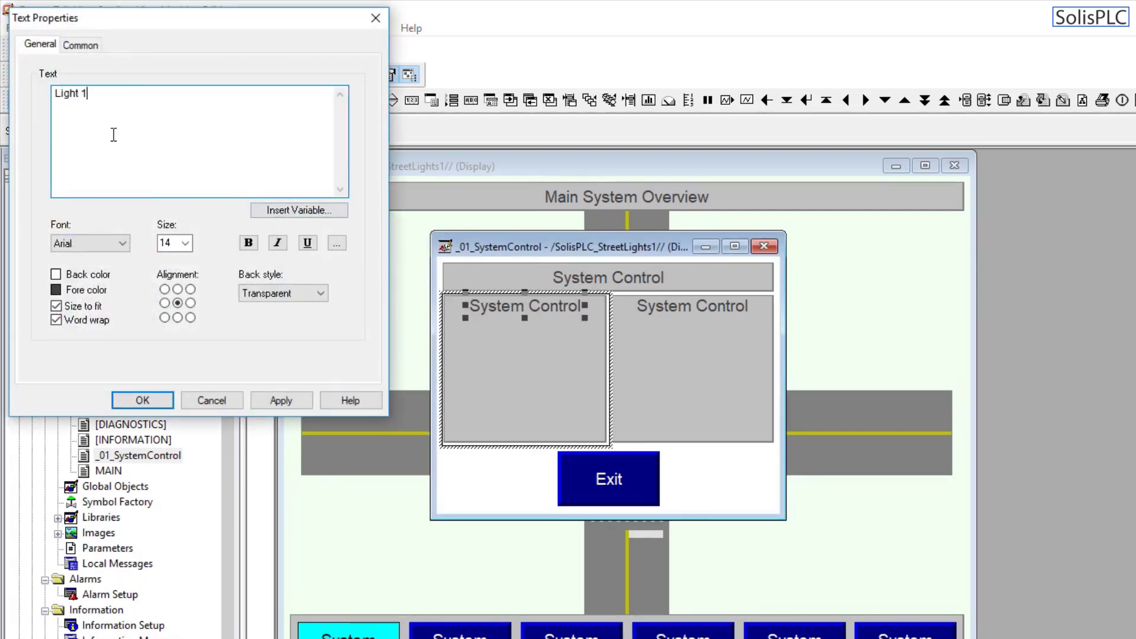
left_click(281, 400)
left_click(210, 401)
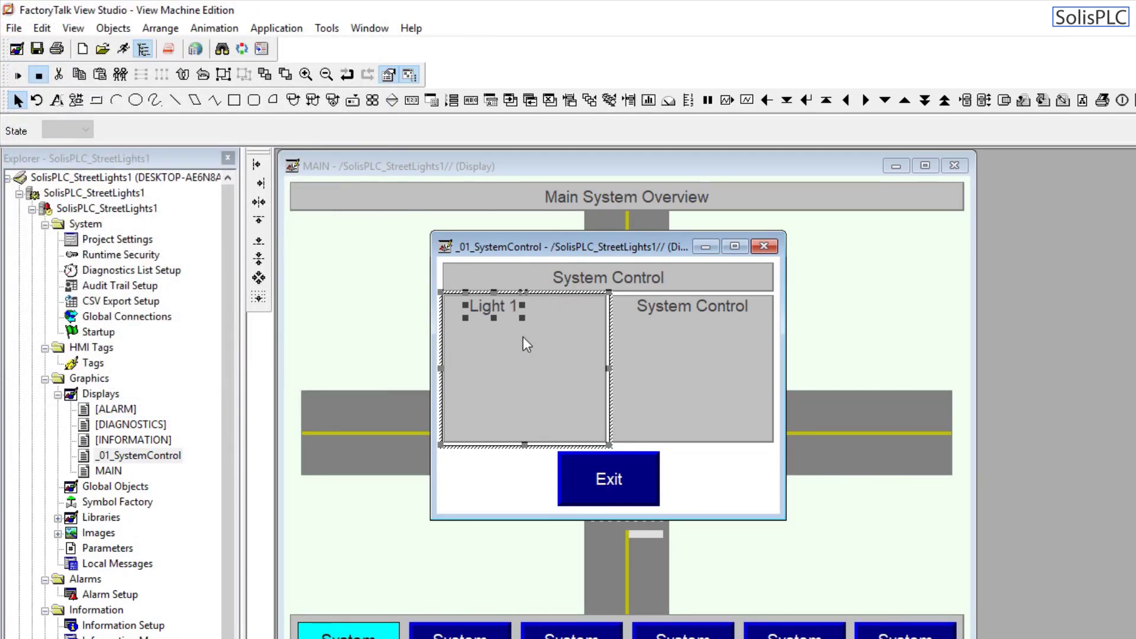
Step: Change the right panel's title text to "Light 2"
left_click(686, 310)
left_click(686, 310)
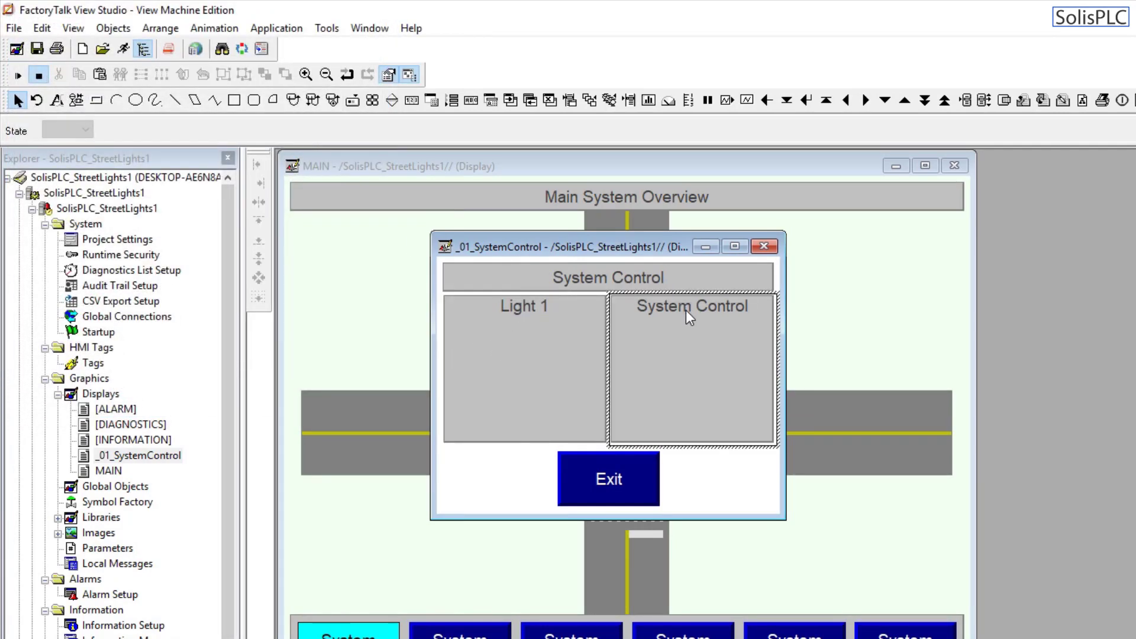
double_click(687, 310)
left_click_drag(128, 93, 54, 93)
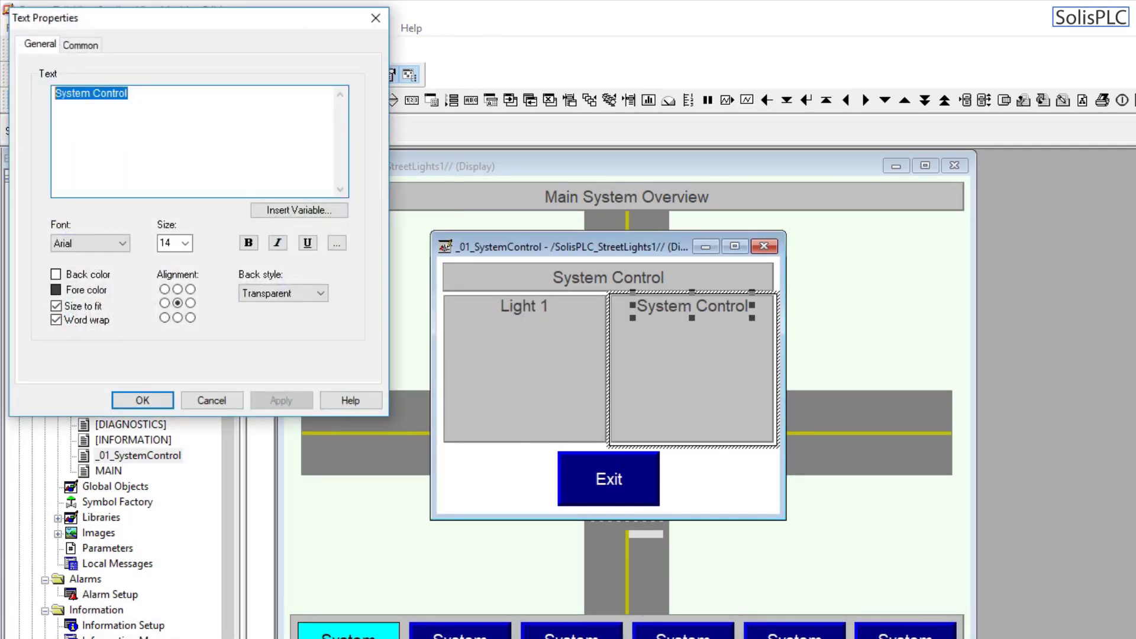
type("Light 2")
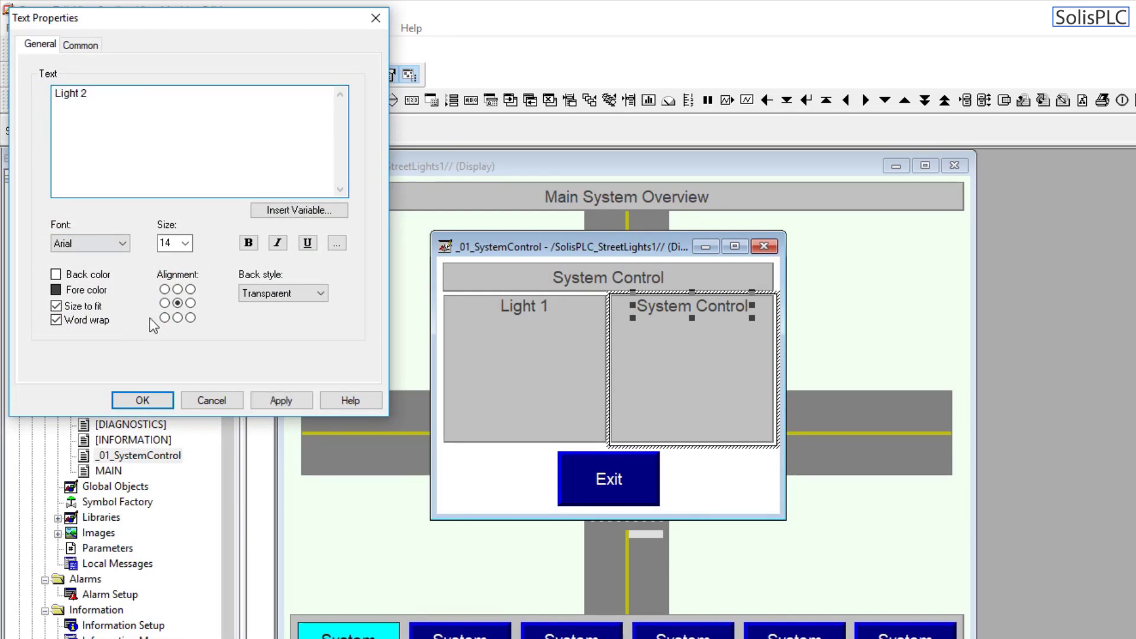
left_click(281, 400)
left_click(142, 400)
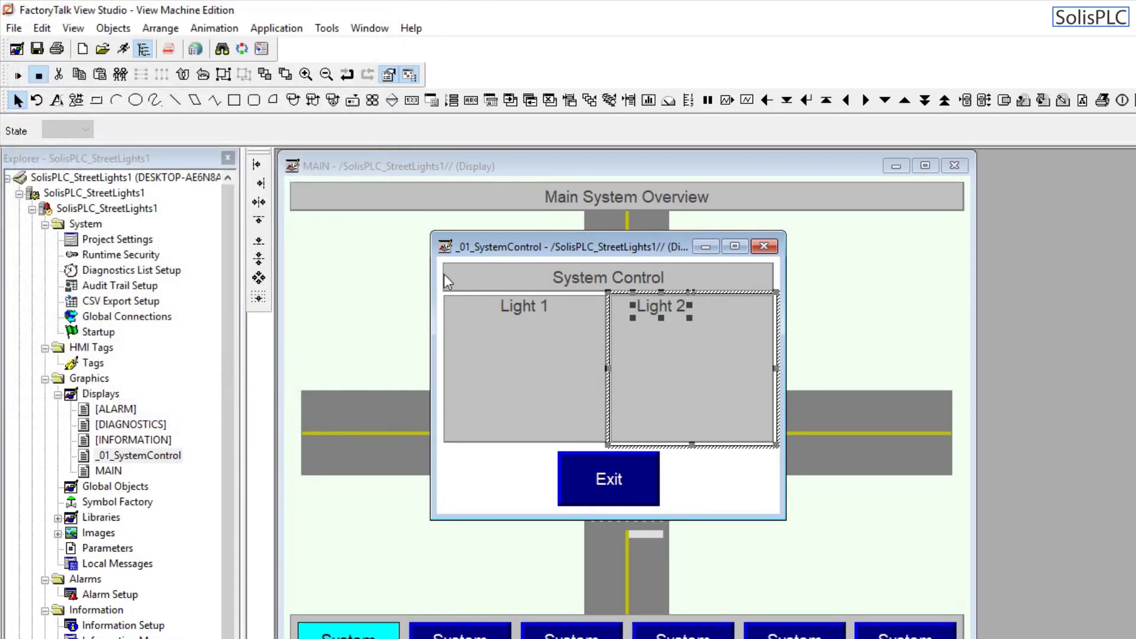
left_click(500, 491)
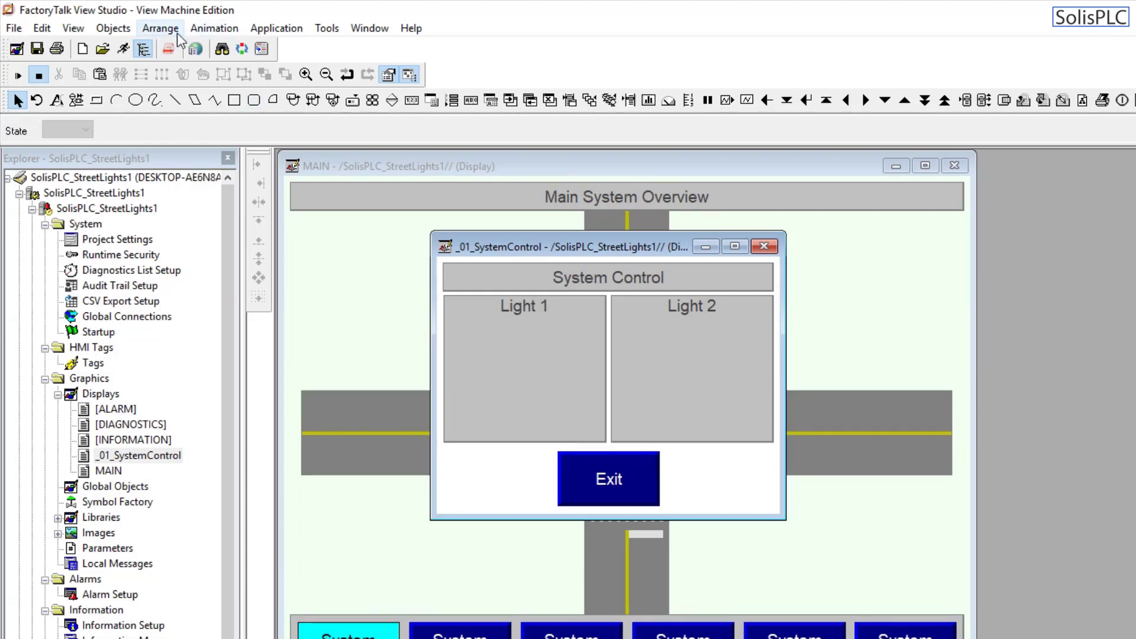
Step: Add a Numeric Input Enable button about 130 wide and 58 high beneath the Light 1 title, keeping its default properties
left_click(113, 28)
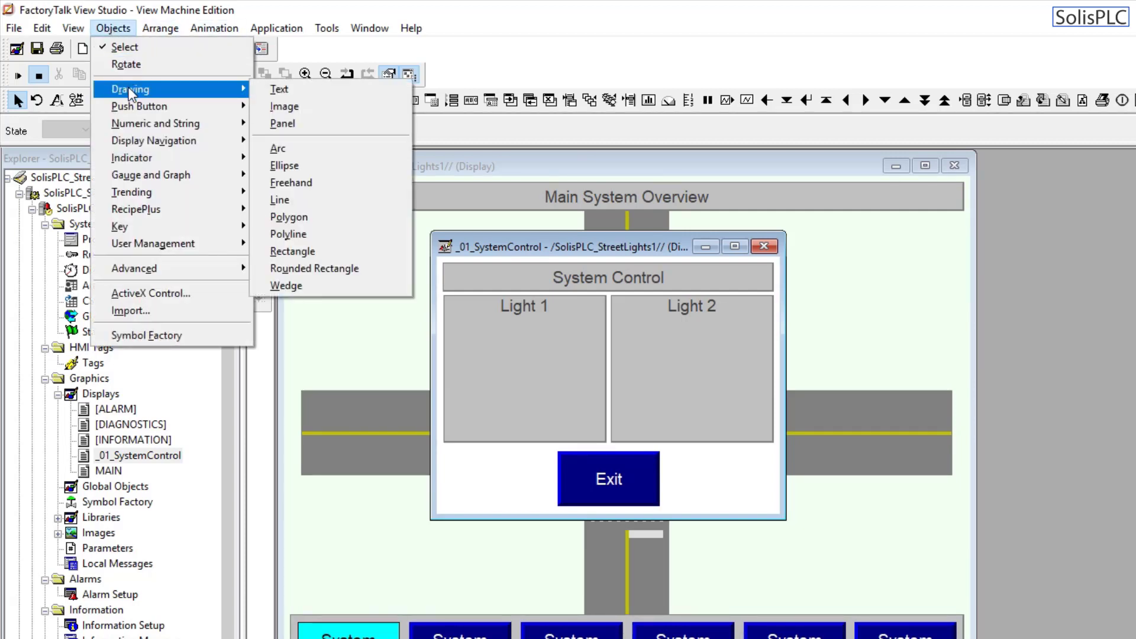
mouse_move(137, 140)
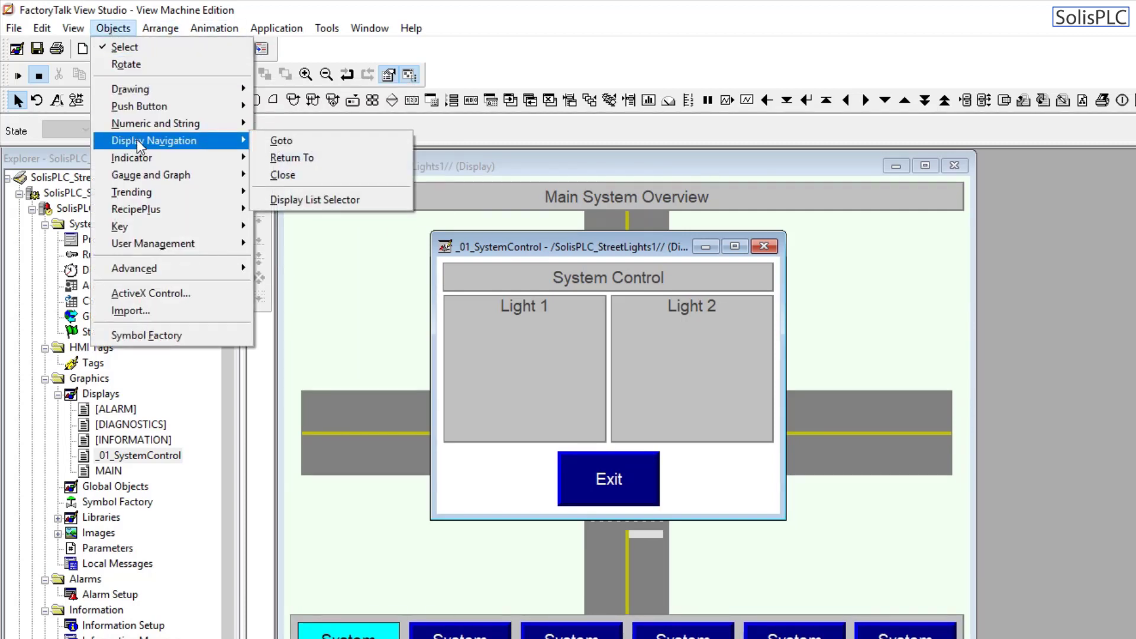
mouse_move(181, 127)
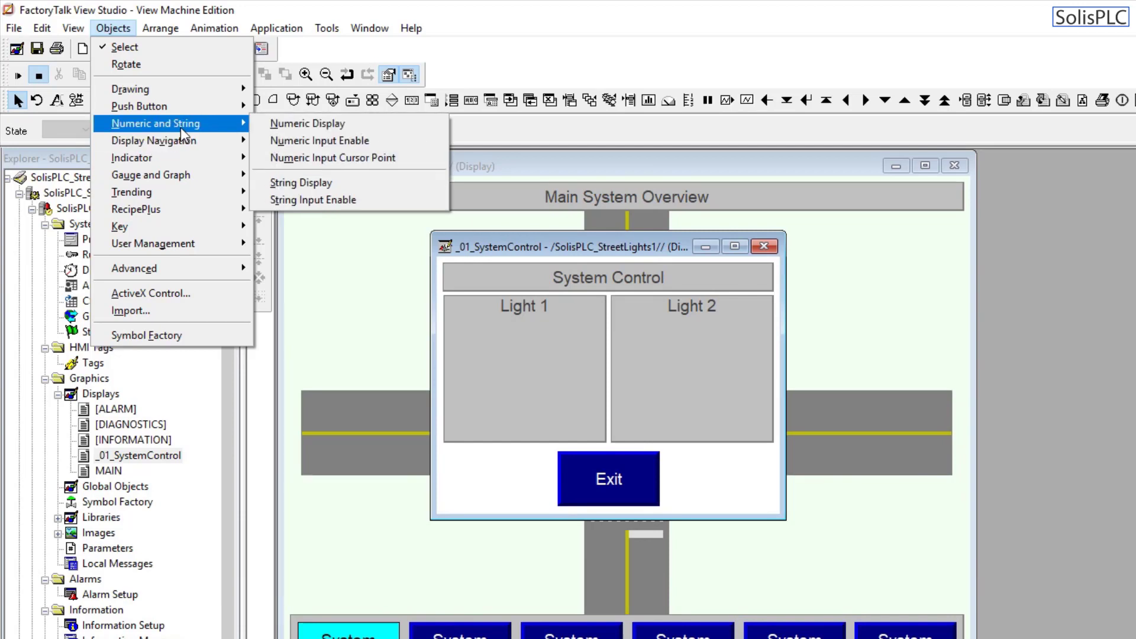
left_click(382, 141)
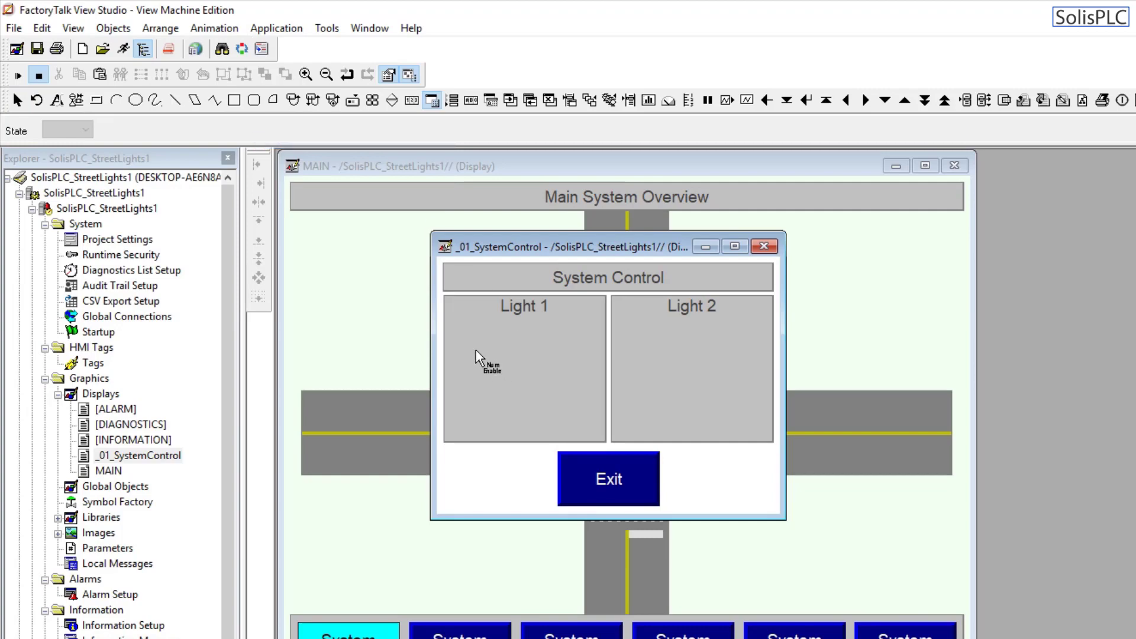
mouse_move(470, 329)
left_mouse_down()
mouse_move(573, 361)
mouse_move(580, 378)
left_mouse_up()
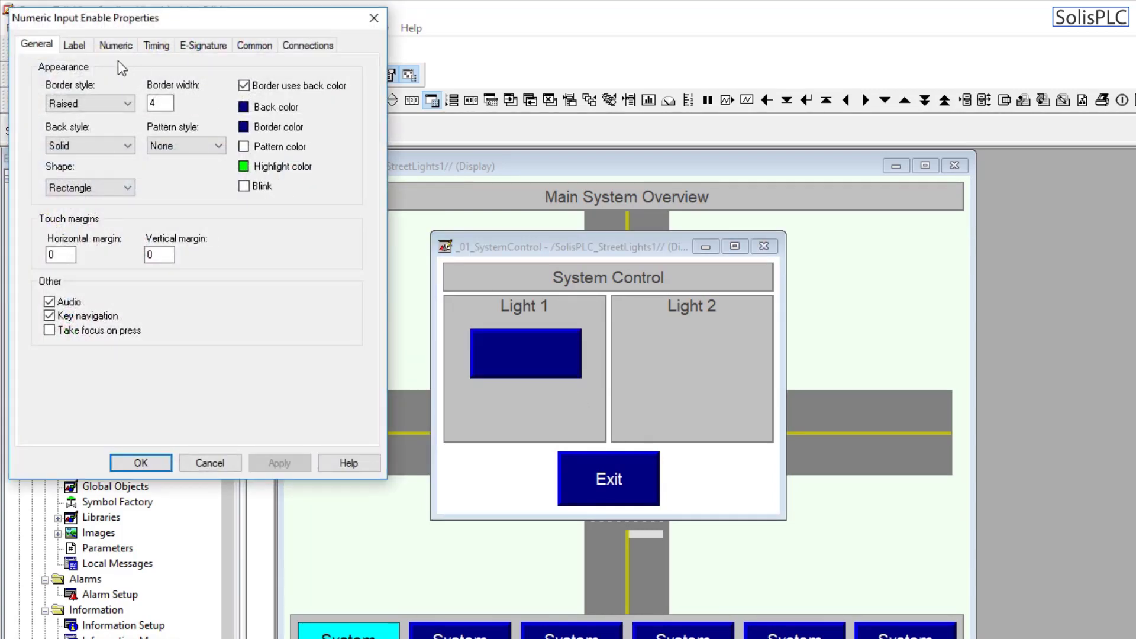
left_click(373, 20)
Step: Set the width of the numeric input button in the Light 1 panel to 130
left_click(517, 396)
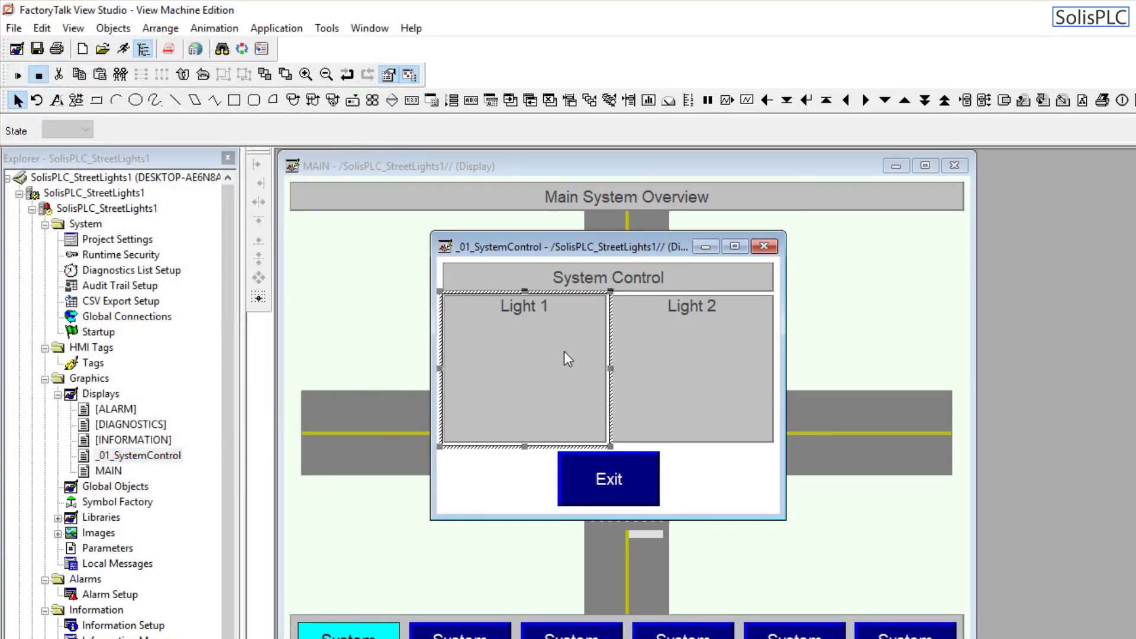
left_click(670, 378)
left_click(541, 359)
double_click(527, 360)
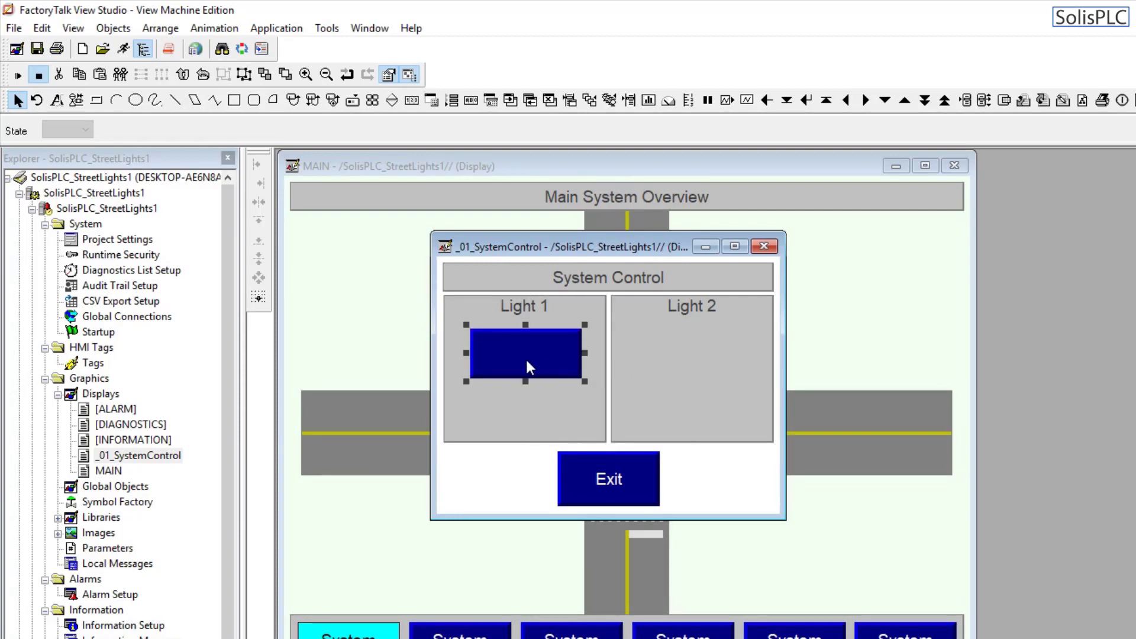
left_click(116, 45)
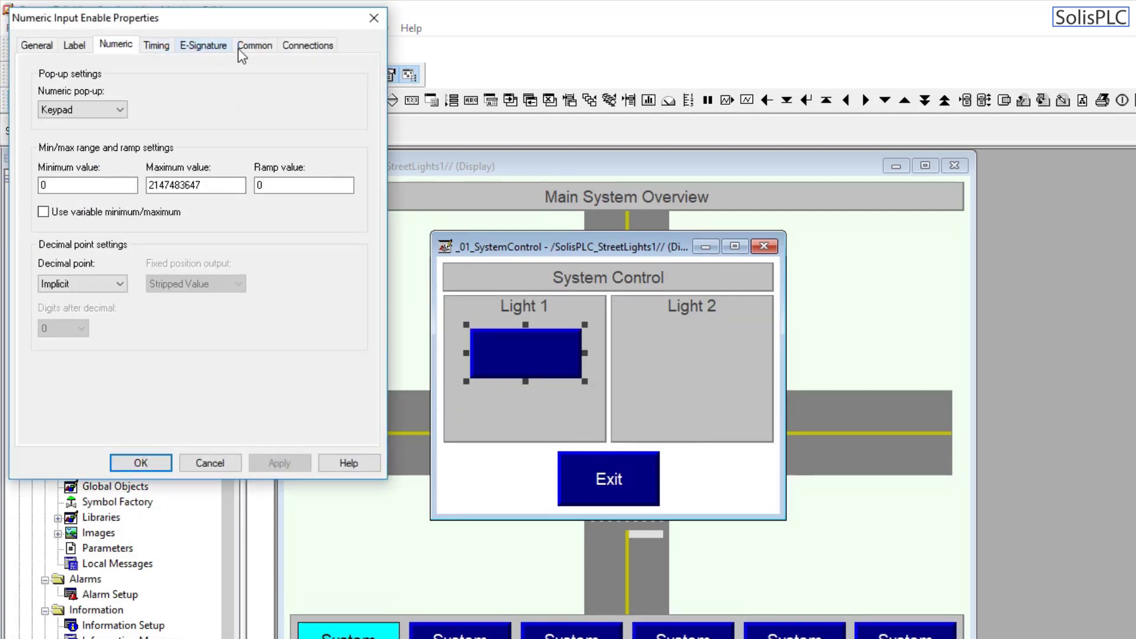
left_click(254, 45)
double_click(155, 102)
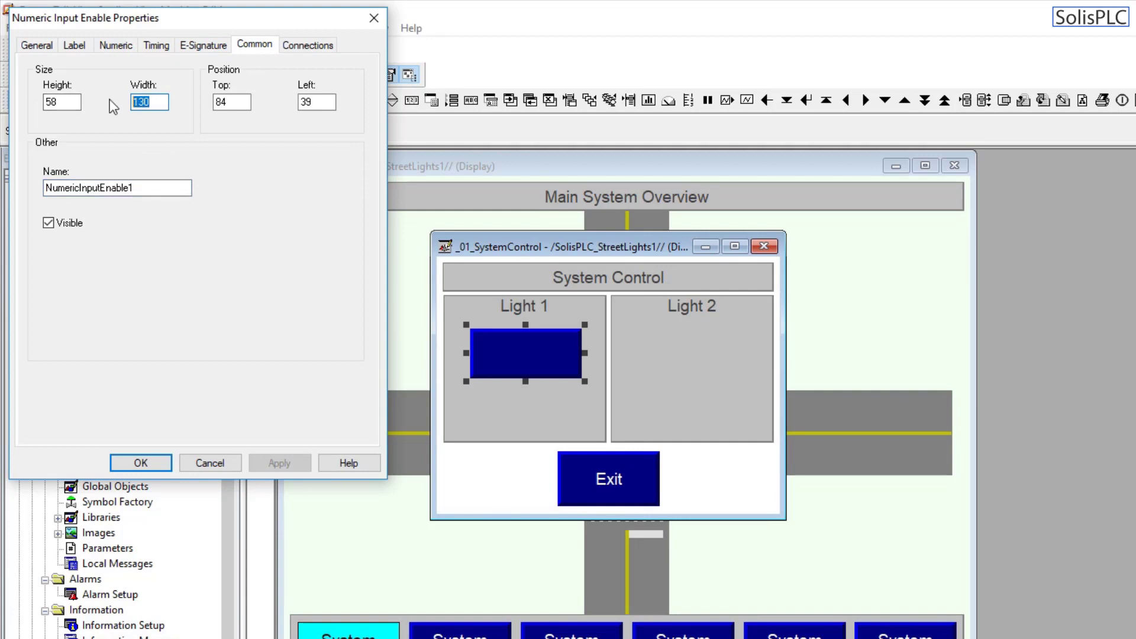
type("170")
key("Left")
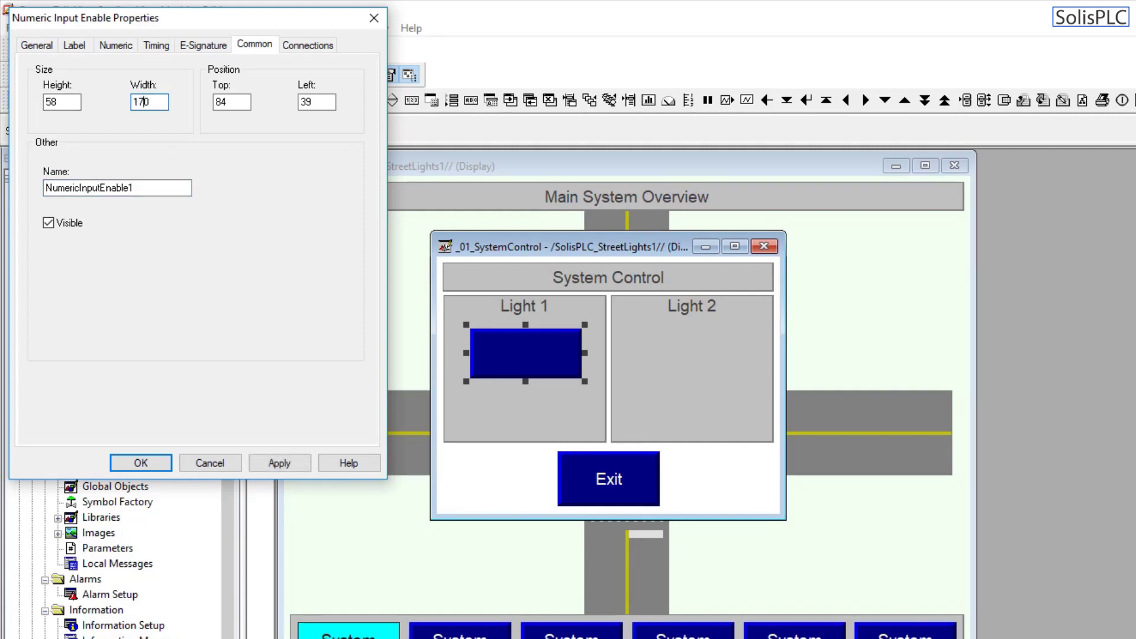
key("BackSpace")
type("3")
left_click(279, 456)
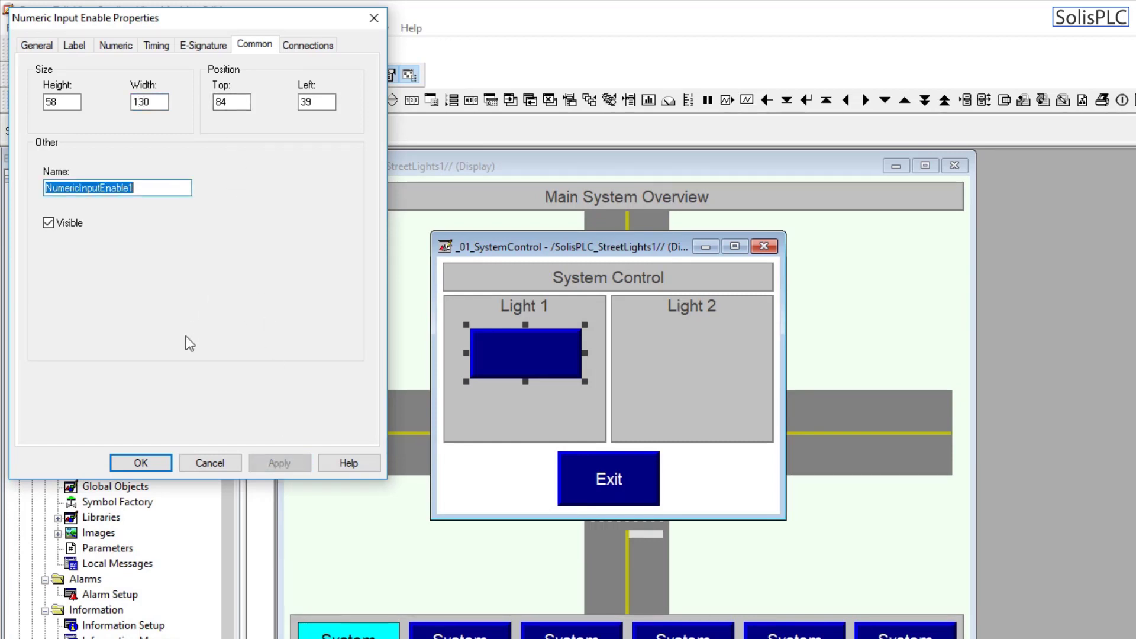
left_click(141, 462)
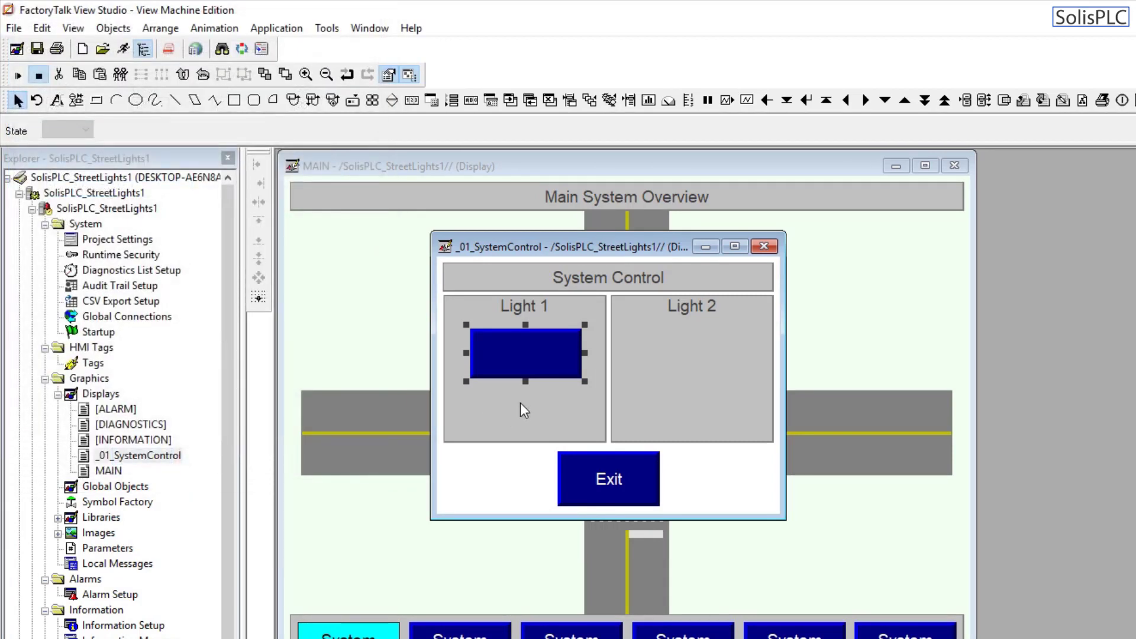
Step: Duplicate the numeric input button directly below itself, move both slightly up within the Light 1 panel, and keep both selected
left_click_drag(532, 361, 524, 417)
left_click(527, 354, "shift")
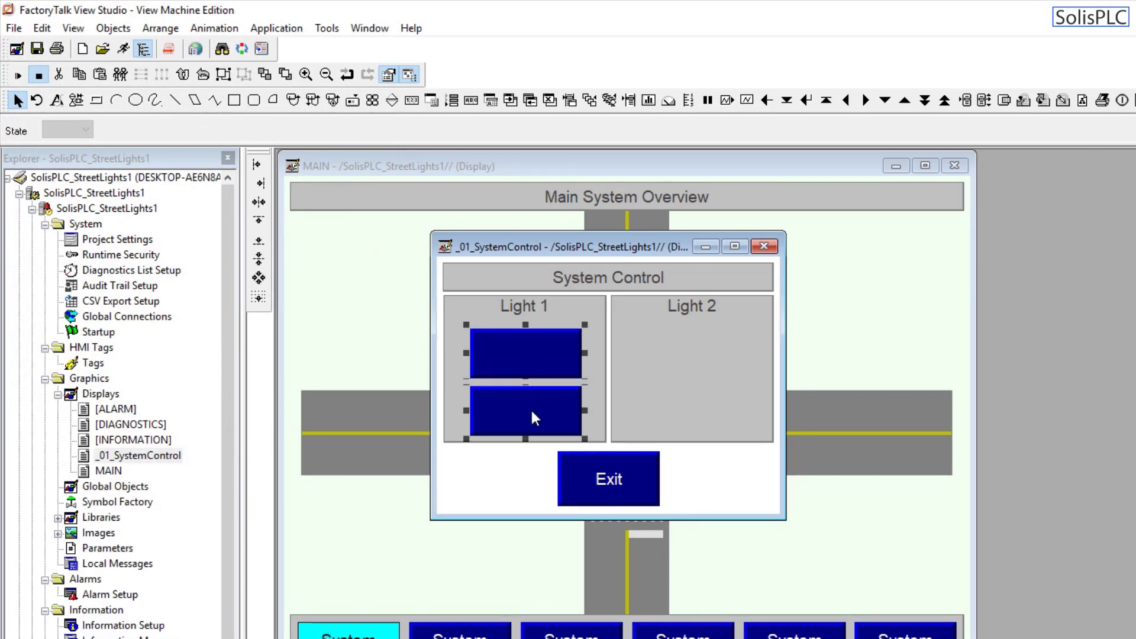
left_click_drag(530, 408, 532, 407)
left_click(494, 409)
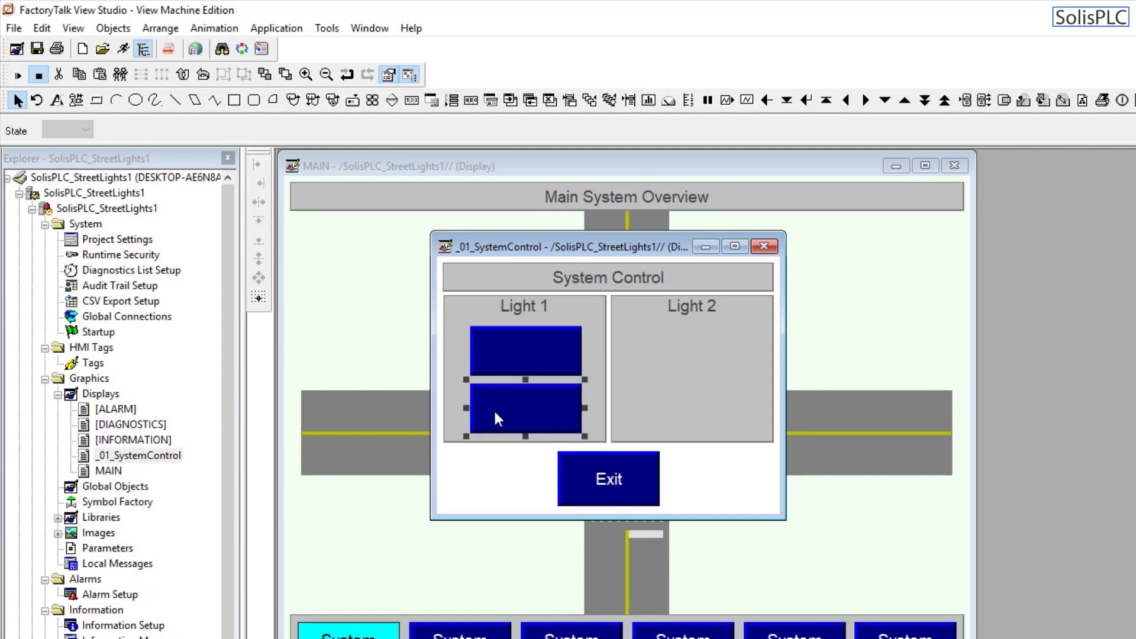
left_click(514, 362, "shift")
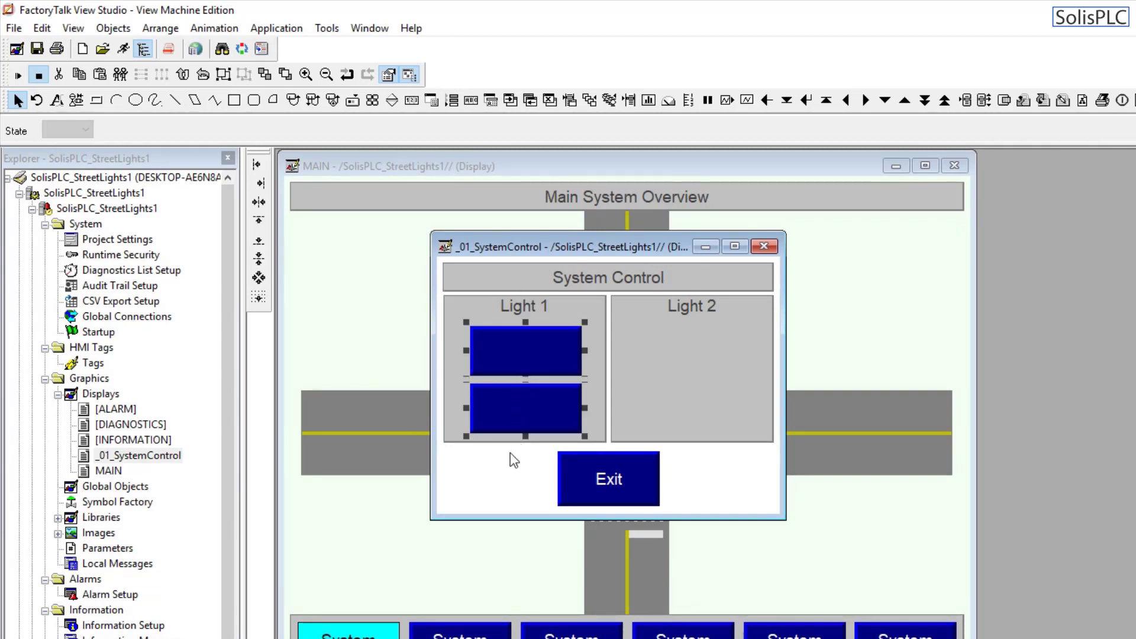
Step: Extend the _01_SystemControl window downward and move the Exit button lower, keeping it centered horizontally on the header
left_click_drag(585, 520, 587, 595)
left_click(598, 489)
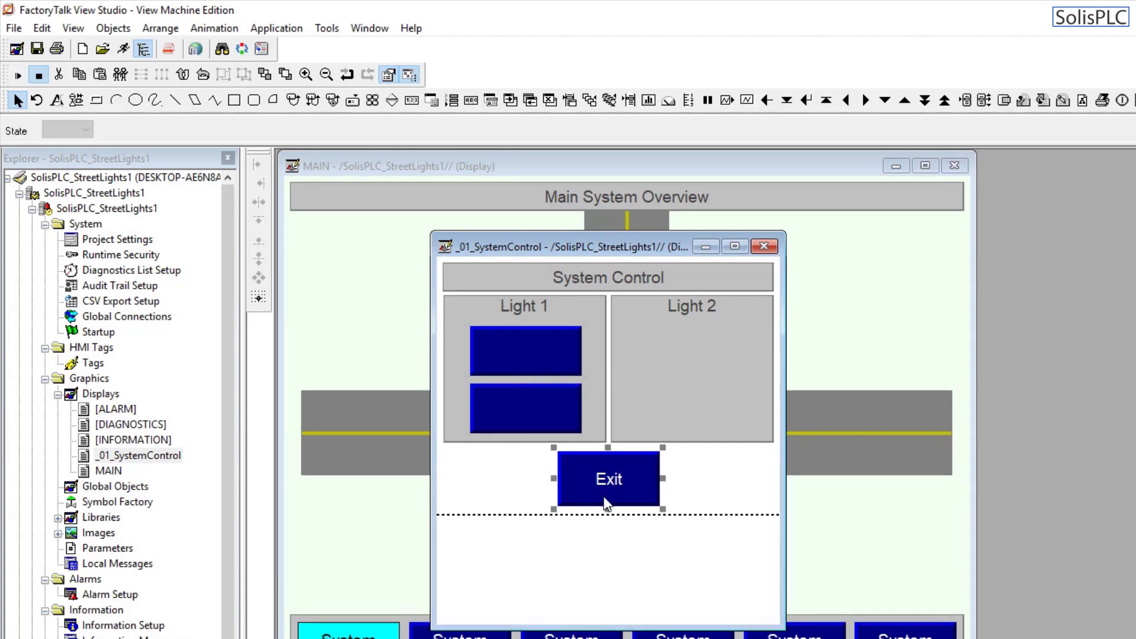
left_click(649, 272, "ctrl")
left_click(258, 202)
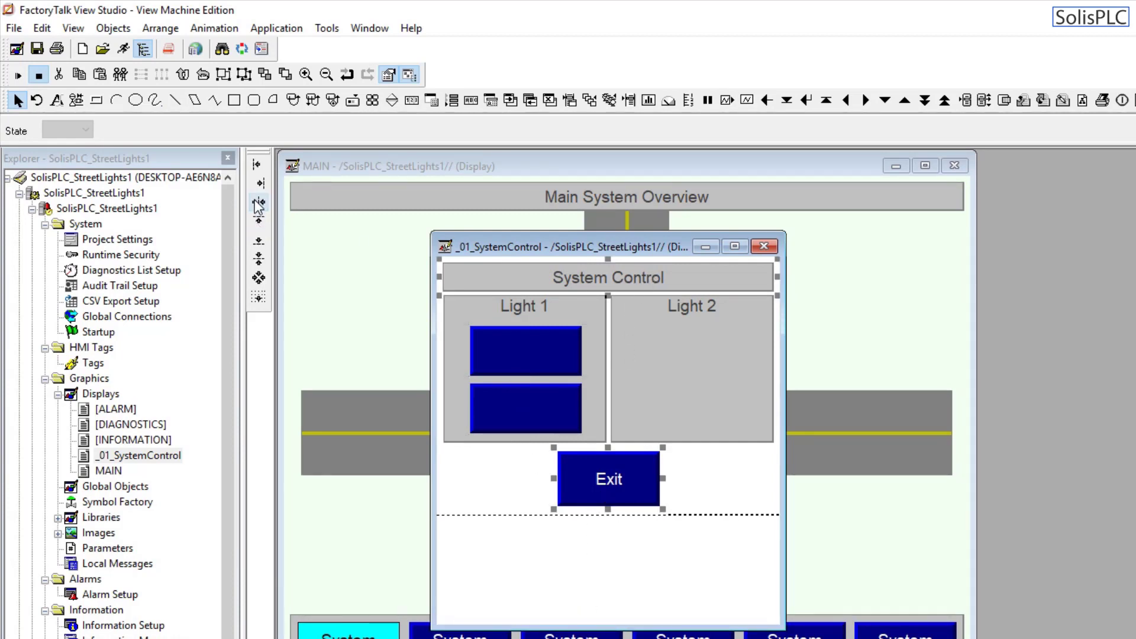
left_click(608, 472)
left_click_drag(610, 472, 610, 512)
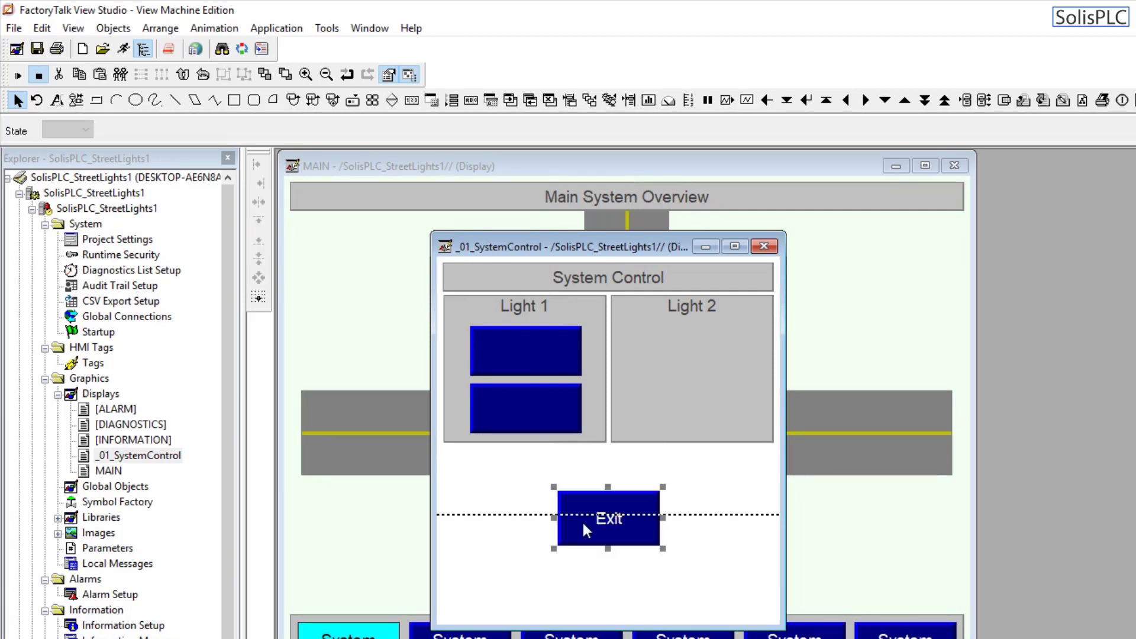
Step: Stretch the grey background inside the Light 1 panel group downward to make room for the buttons
left_click(588, 436)
double_click(539, 439)
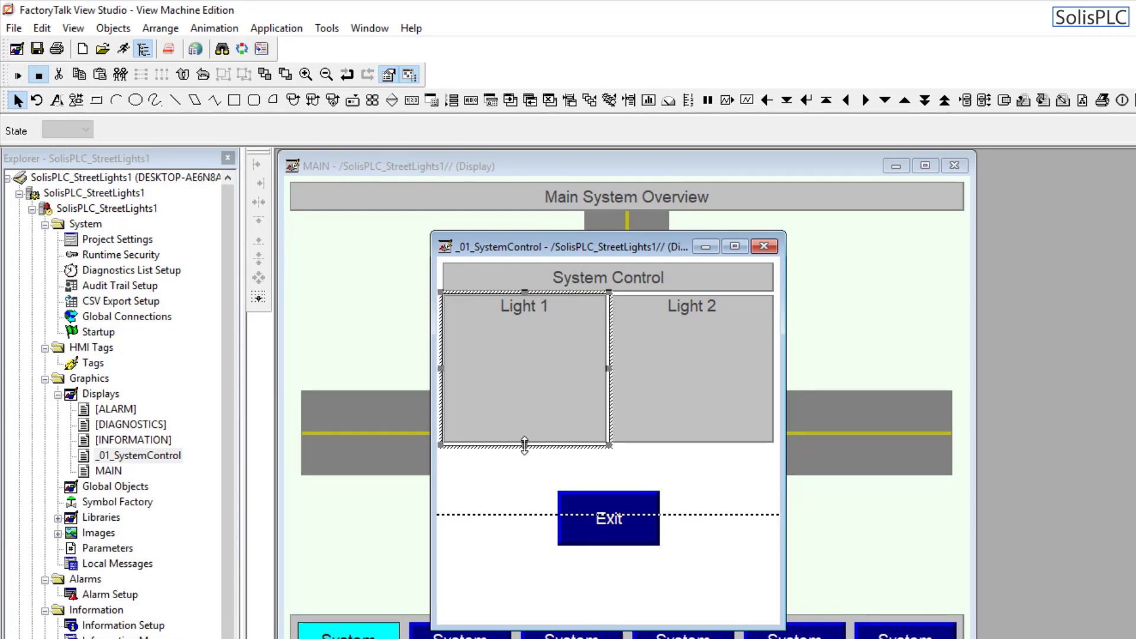
left_click_drag(525, 445, 525, 472)
left_click(536, 565)
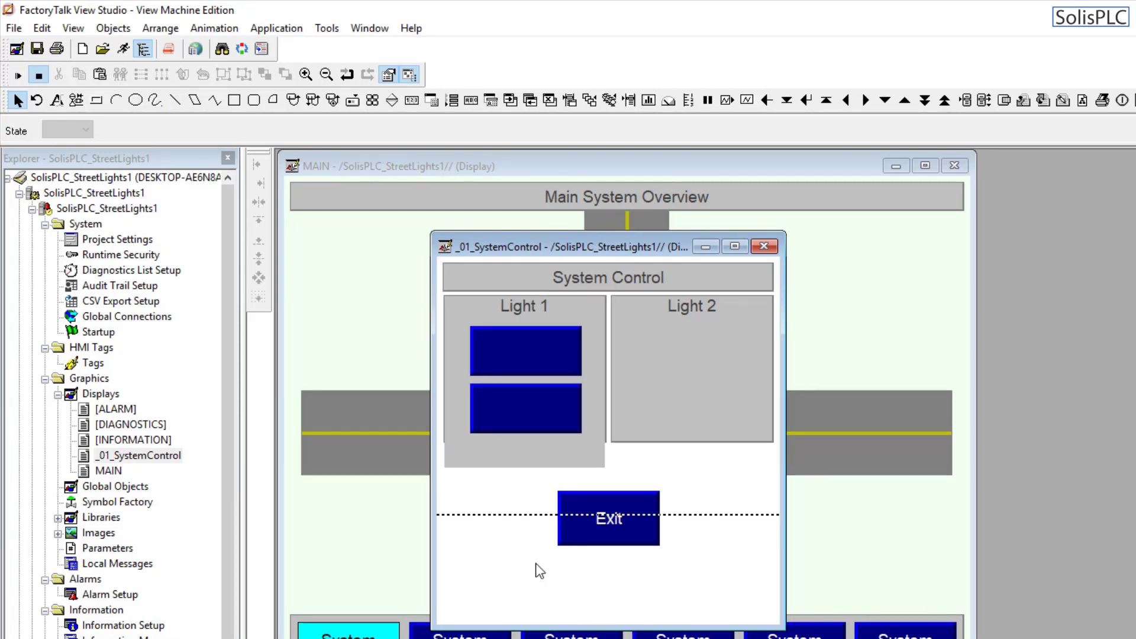
Step: Remove the two numeric input buttons from the display and paste them inside the Light 1 panel group
left_click(535, 403)
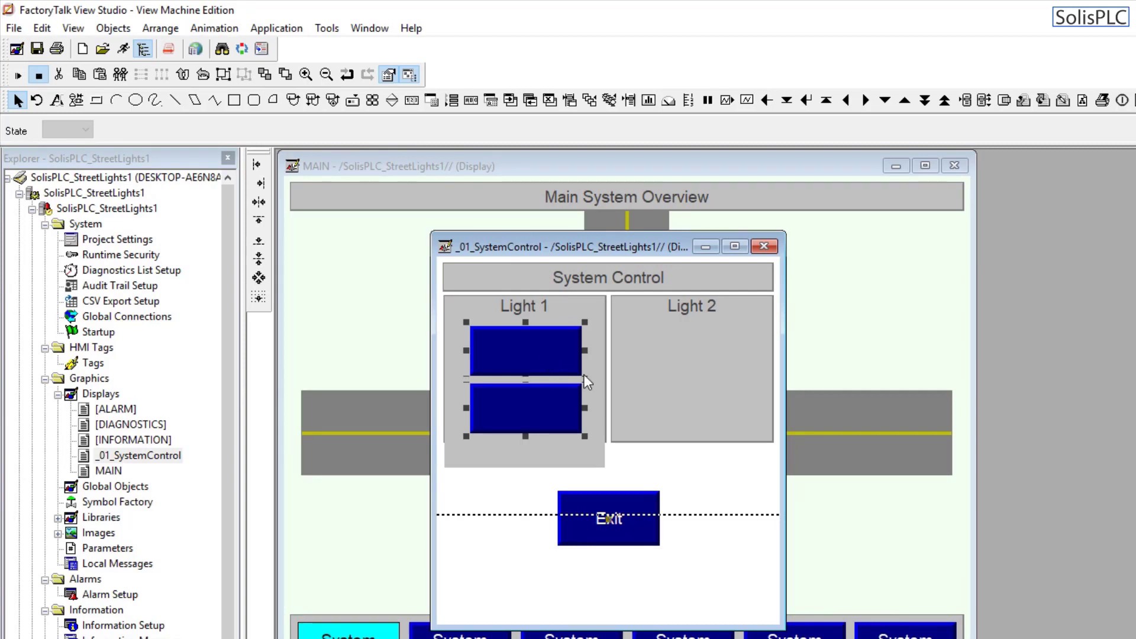
key("Delete")
left_click(537, 378)
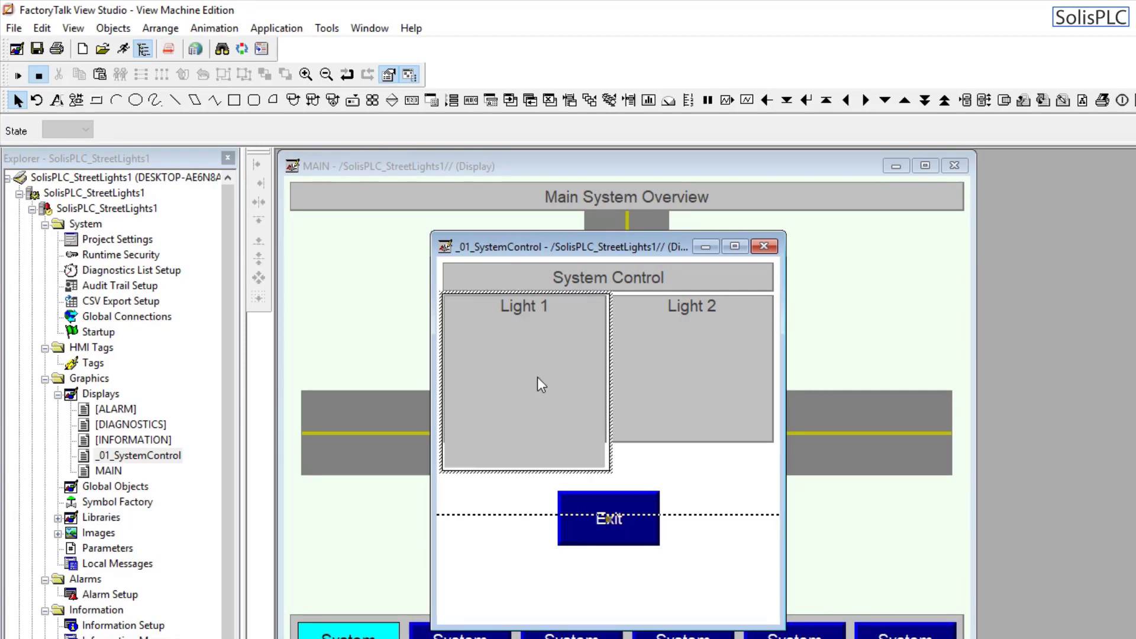
key("ctrl+v")
left_click(539, 536)
Step: Reposition the two buttons inside the Light 1 group, lowering both and widening the vertical gap between them
double_click(541, 446)
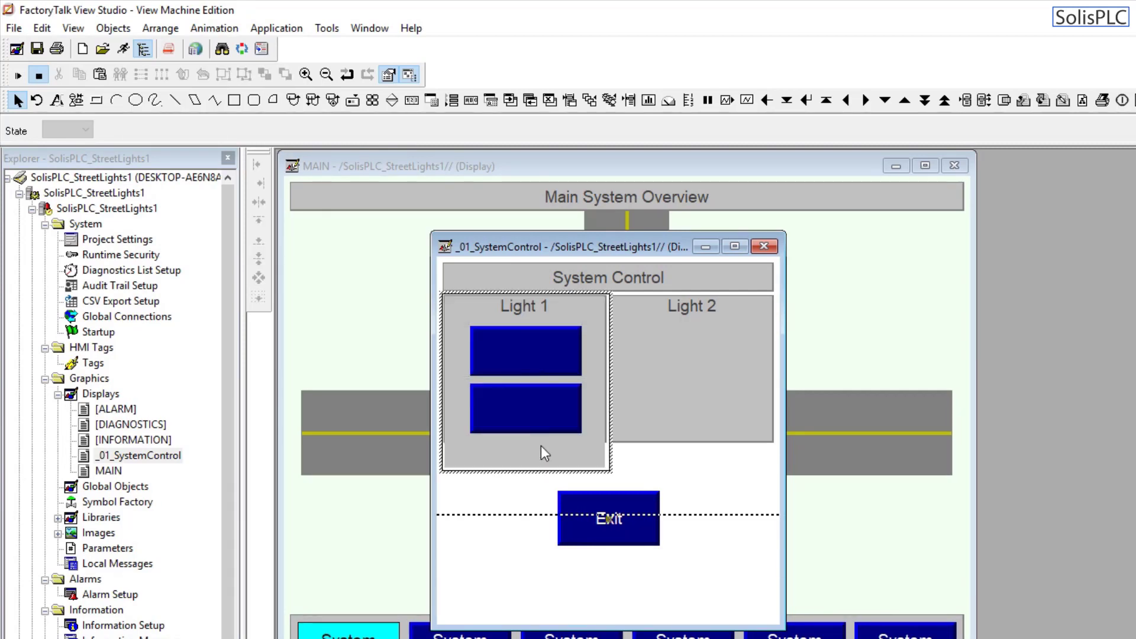
left_click(541, 446)
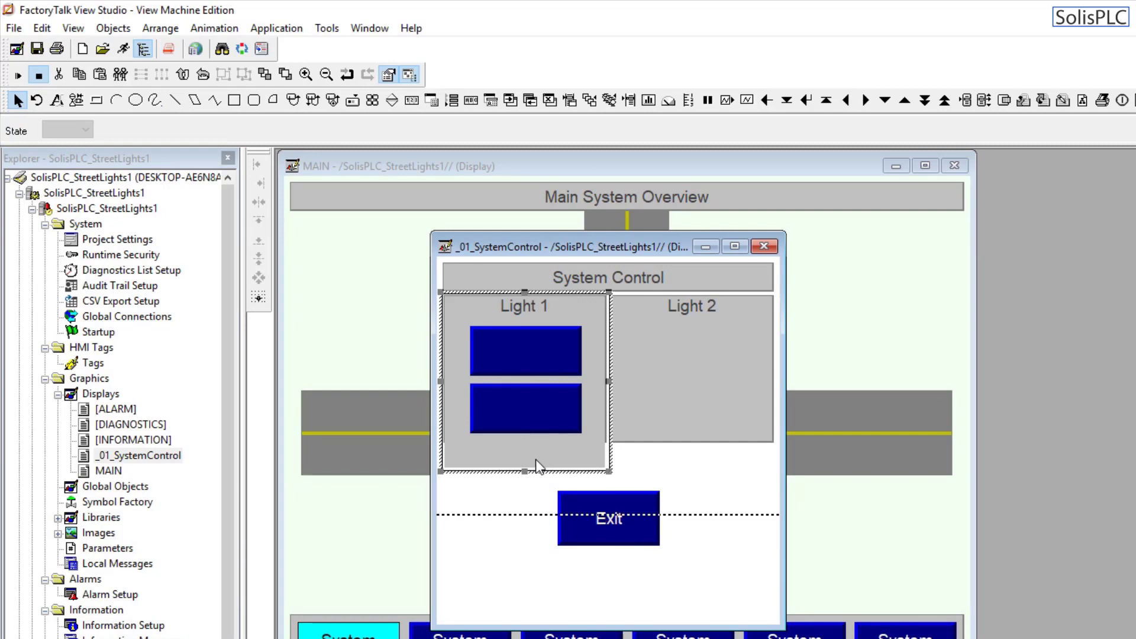
left_click(530, 410)
left_click_drag(530, 410, 530, 433)
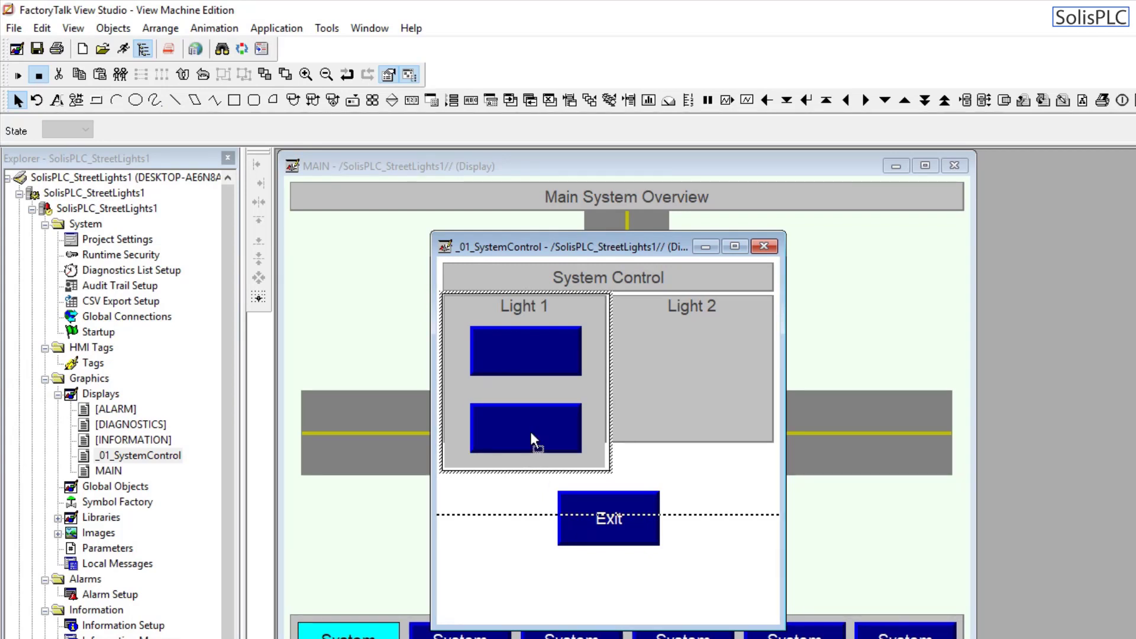
left_click(539, 353)
left_click_drag(537, 349, 538, 355)
left_click_drag(538, 426, 538, 417)
left_click(528, 539)
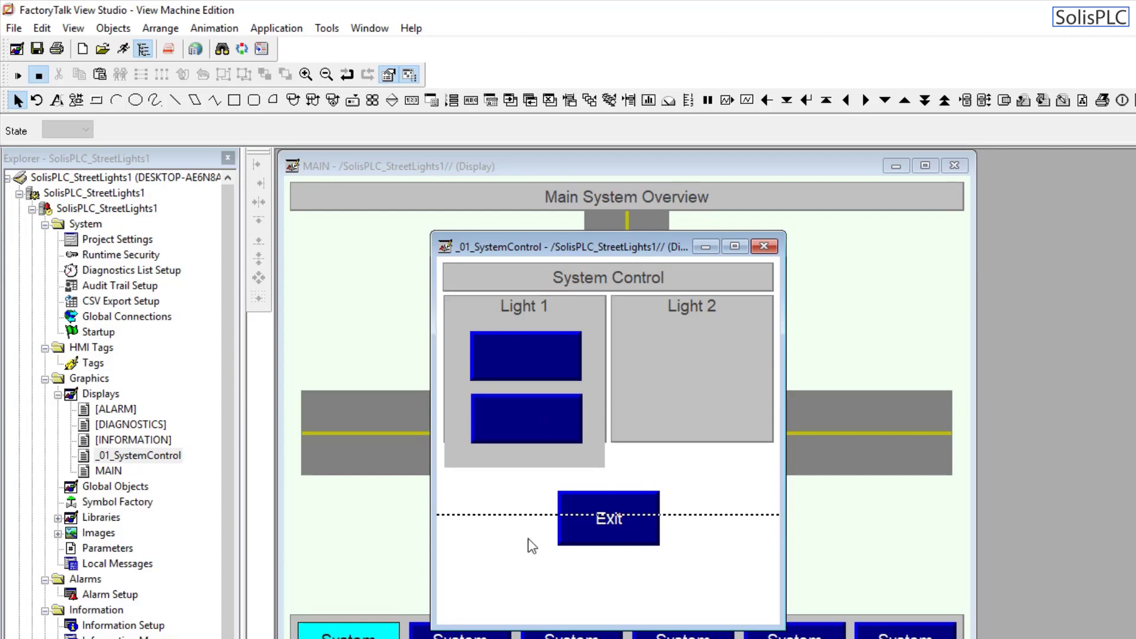
Step: Set the height of the Light 1 group's inner grey background polygon to 200
left_click(575, 460)
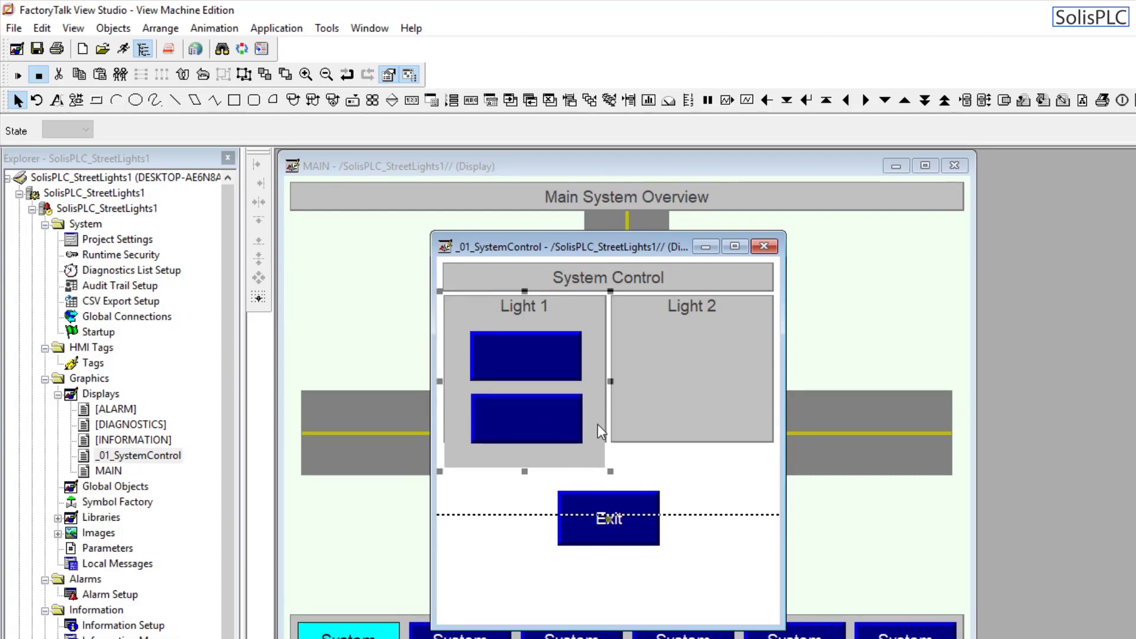
double_click(538, 460)
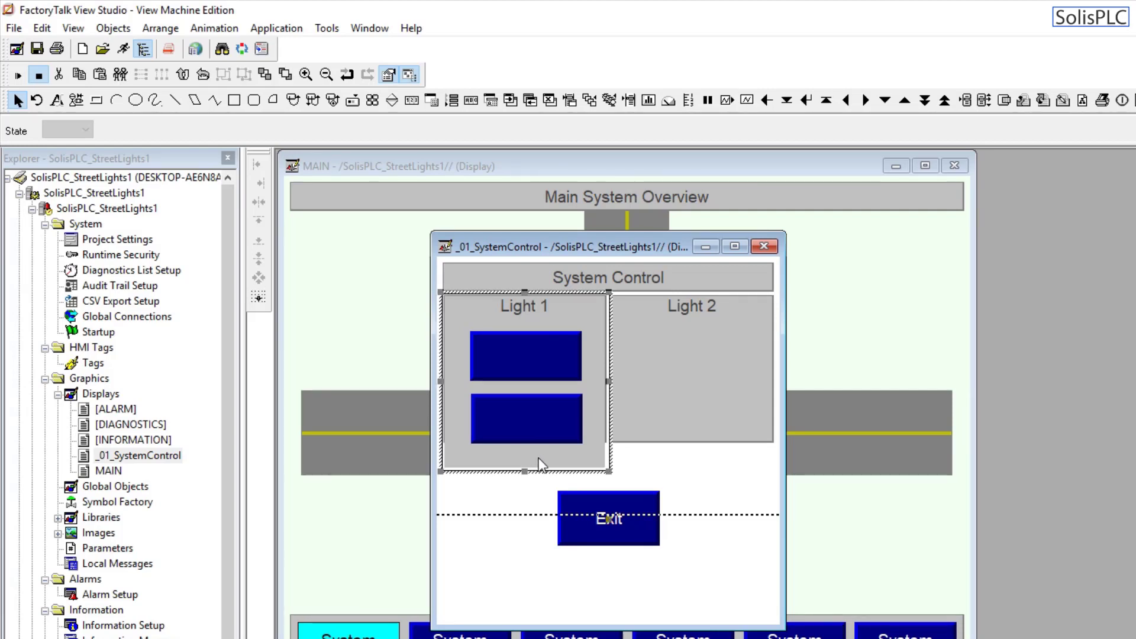
left_click_drag(524, 472, 524, 467)
double_click(527, 461)
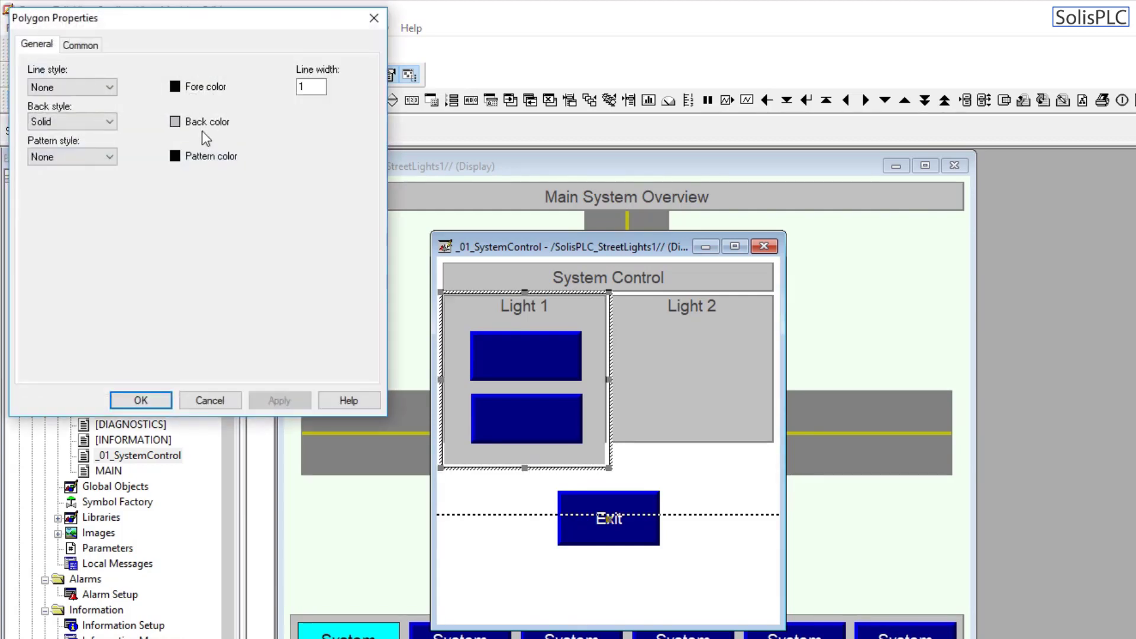
left_click(77, 47)
double_click(59, 101)
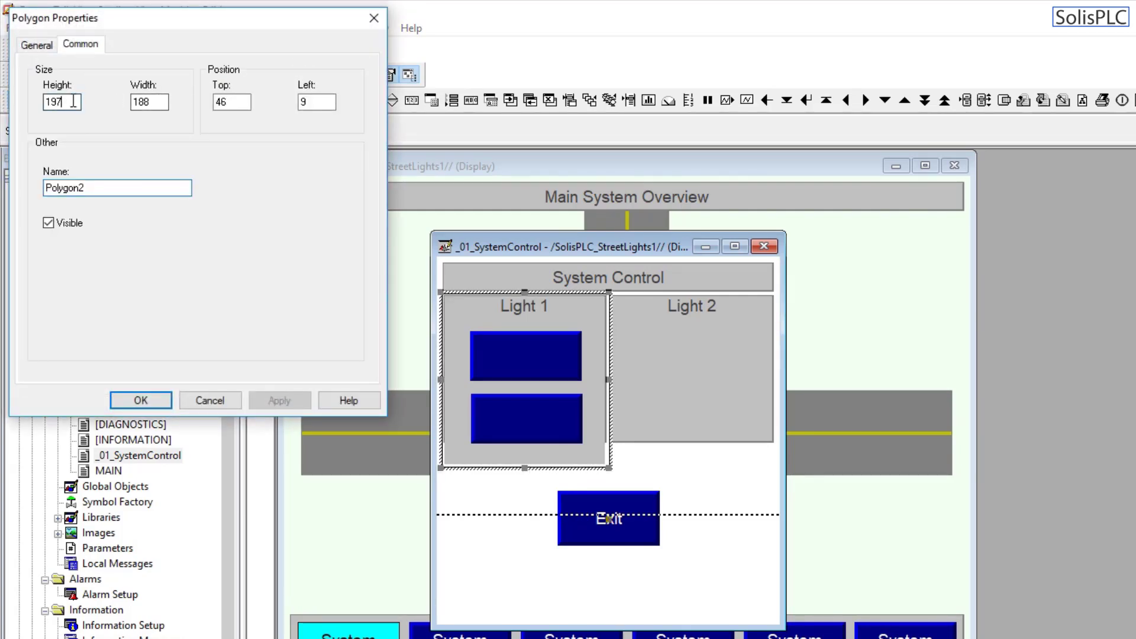
type("200")
left_click(261, 403)
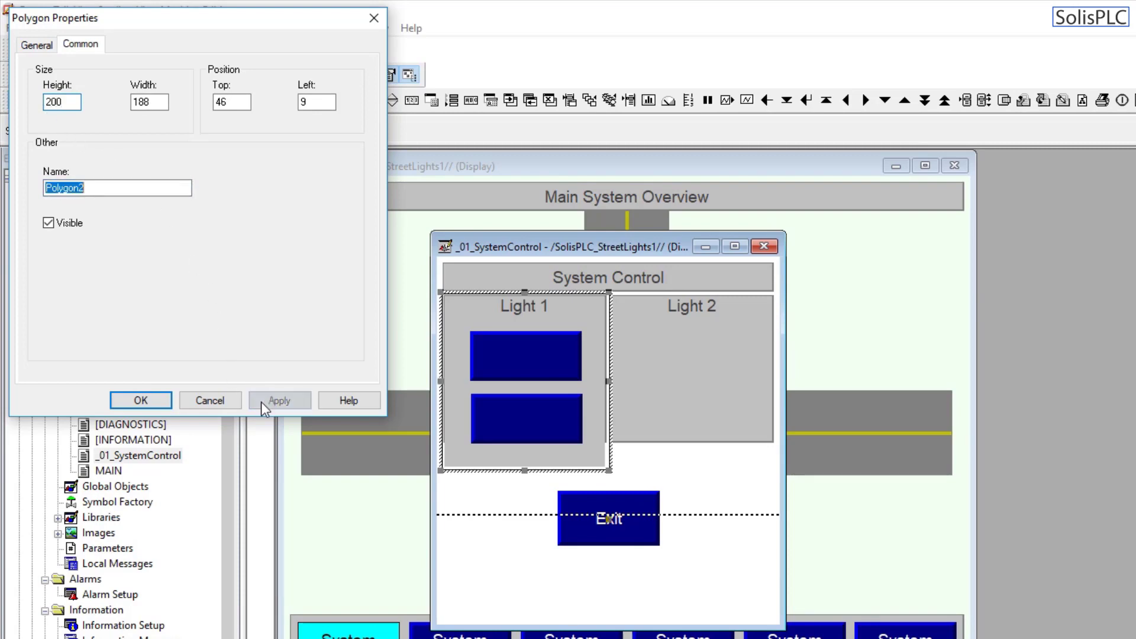
key("Return")
Step: Set the height of the Light 1 group's outer border polygon to 203 so it frames the inner background
right_click(598, 411)
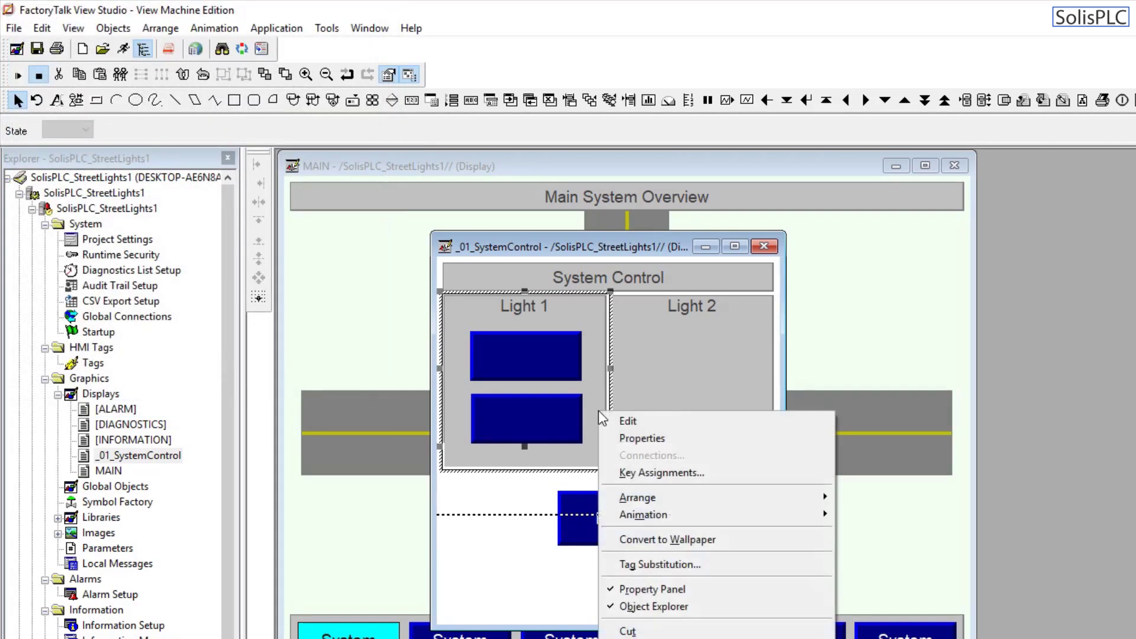
left_click(634, 438)
left_click(81, 43)
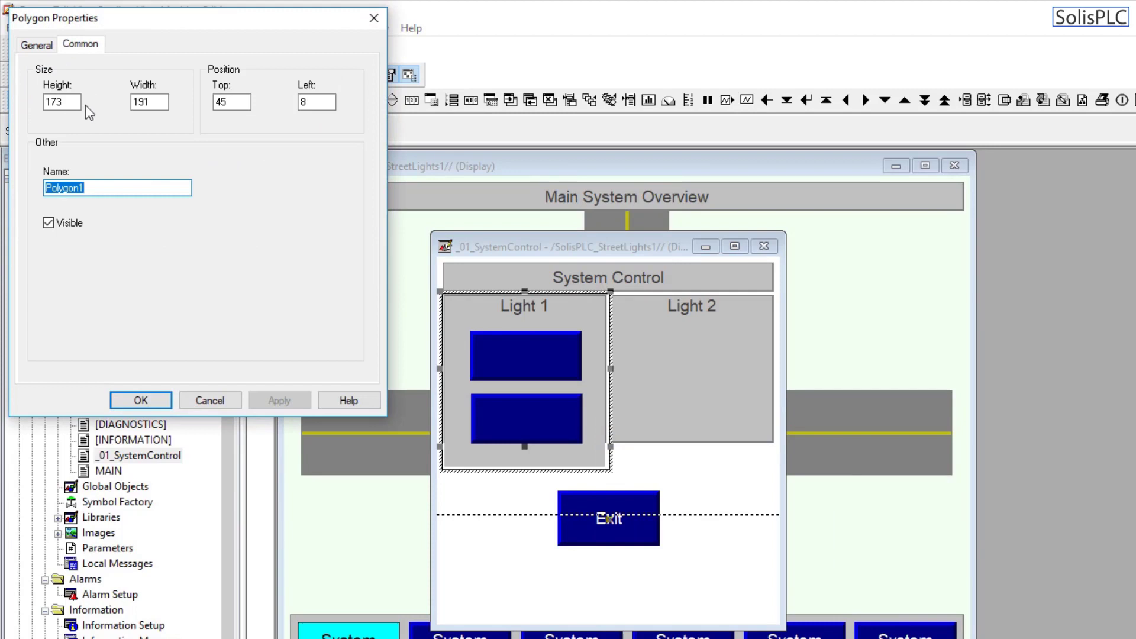
double_click(54, 102)
type("203")
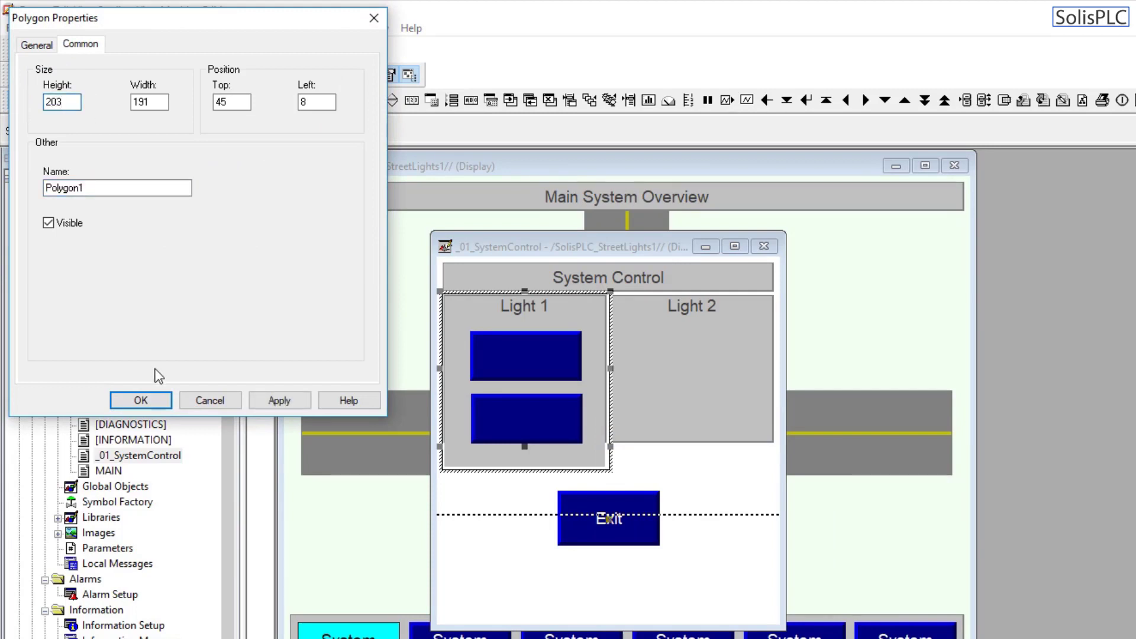
left_click(272, 403)
left_click(171, 404)
Step: Delete the old Light 2 panel, and center the two buttons inside the Light 1 group horizontally under its heading
left_click(684, 398)
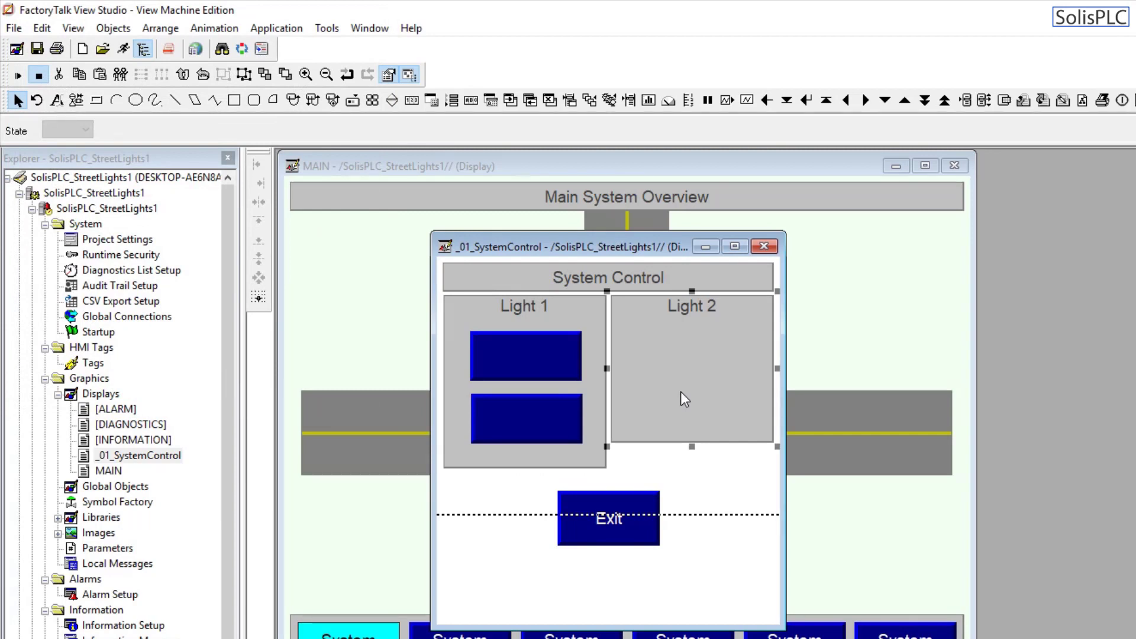
key("Delete")
left_click(589, 397)
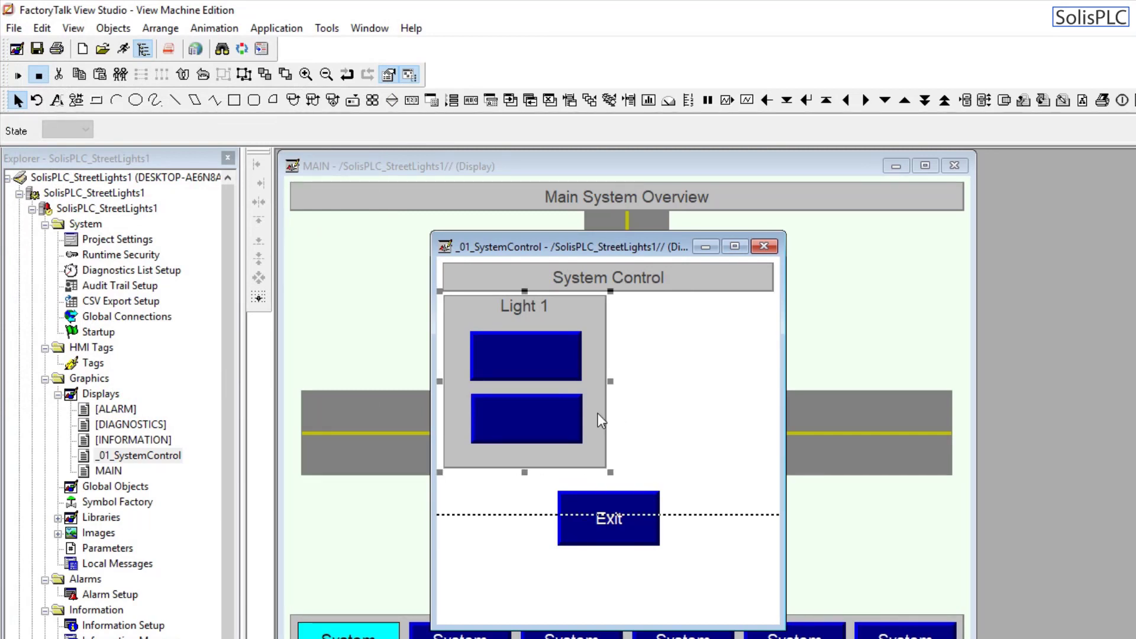
double_click(552, 410)
left_click(549, 428)
left_click(548, 350, "shift")
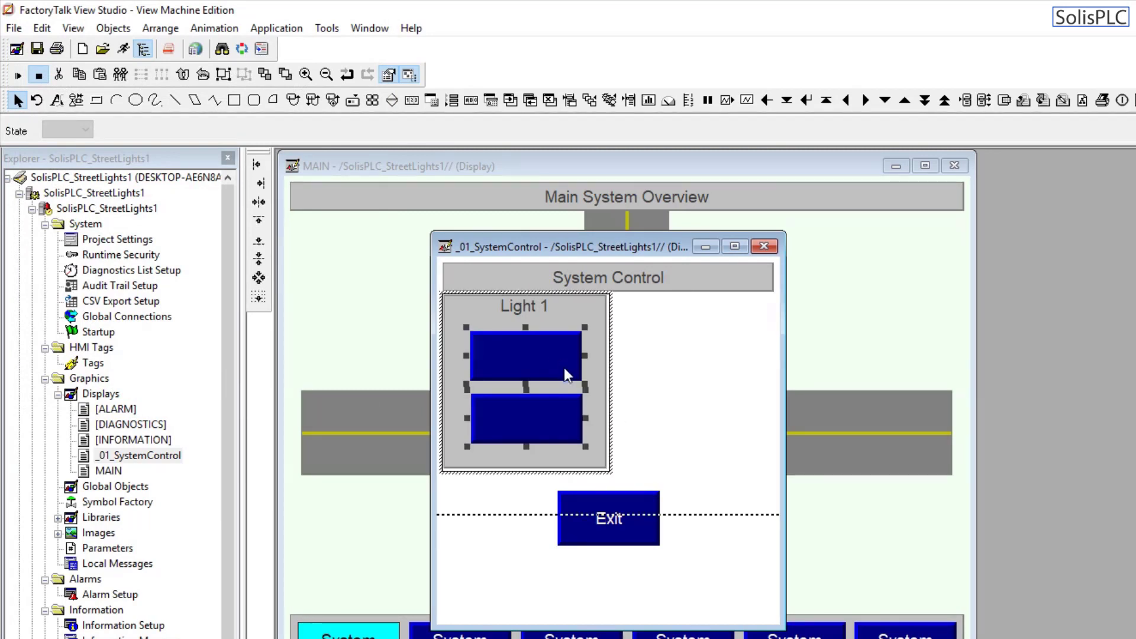
left_click(535, 309, "shift")
left_click(258, 204)
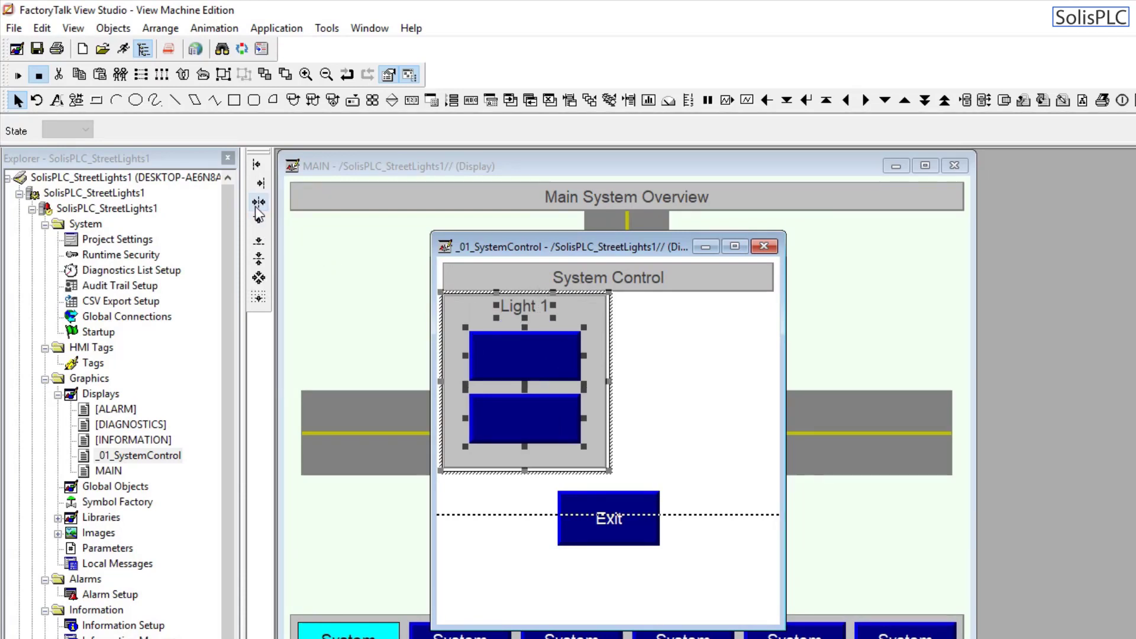
left_click(745, 413)
Step: Duplicate the Light 1 group, move the copy beside it, and align the copy's right edge with the System Control header
left_click(594, 418)
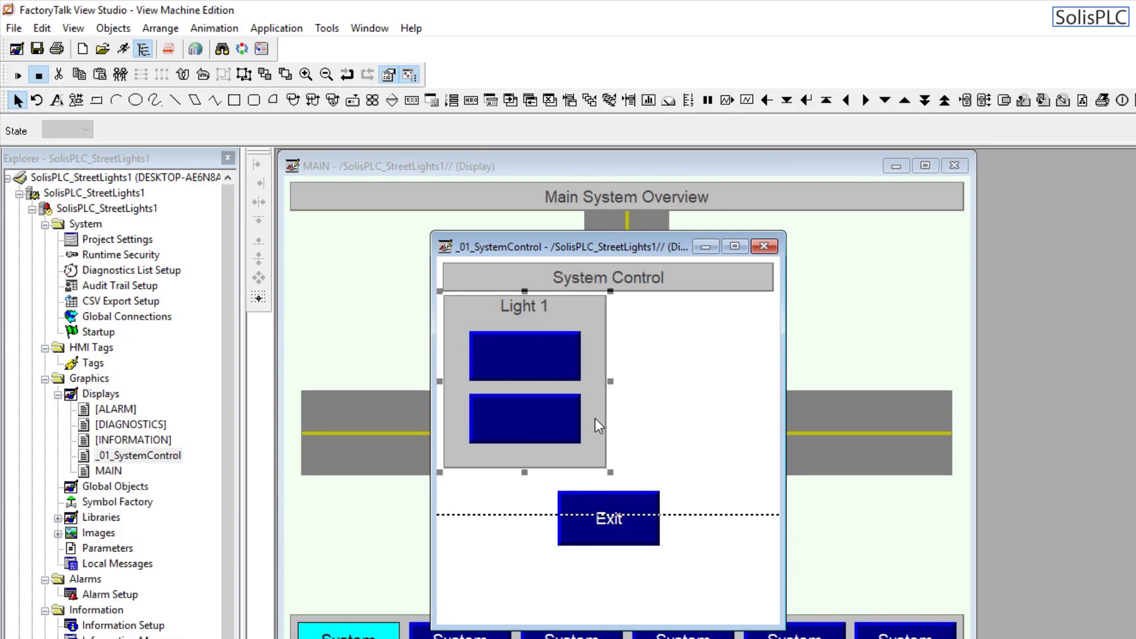
key("ctrl+d")
left_click_drag(606, 389, 740, 368)
left_click(772, 285, "shift")
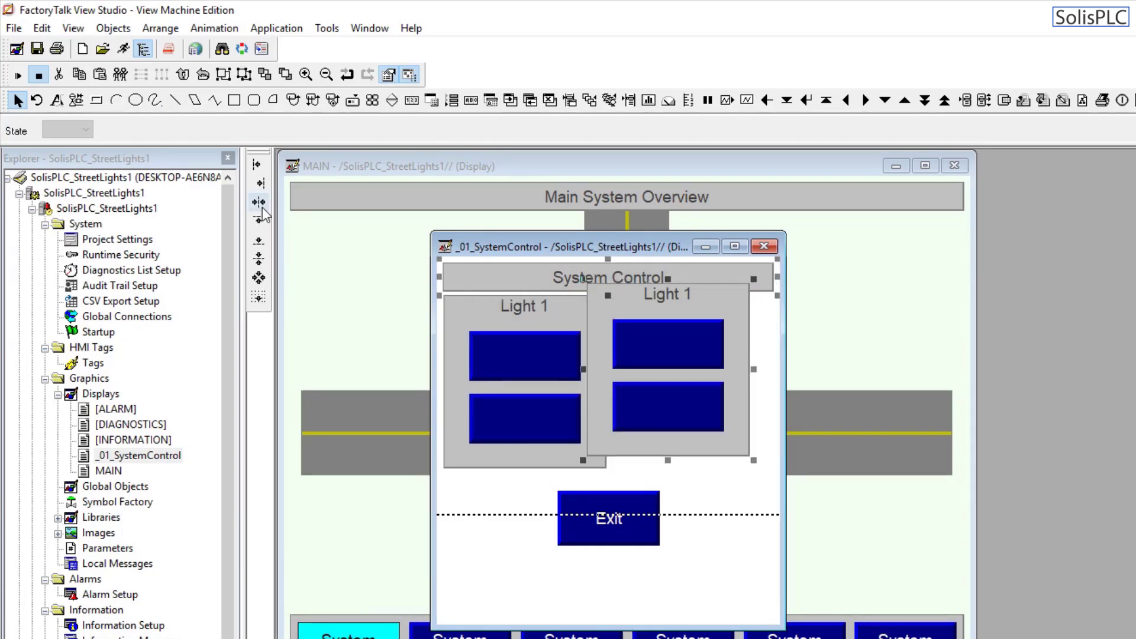
left_click(262, 184)
Step: Align the duplicated panel vertically with the original Light 1 panel
left_click(645, 387)
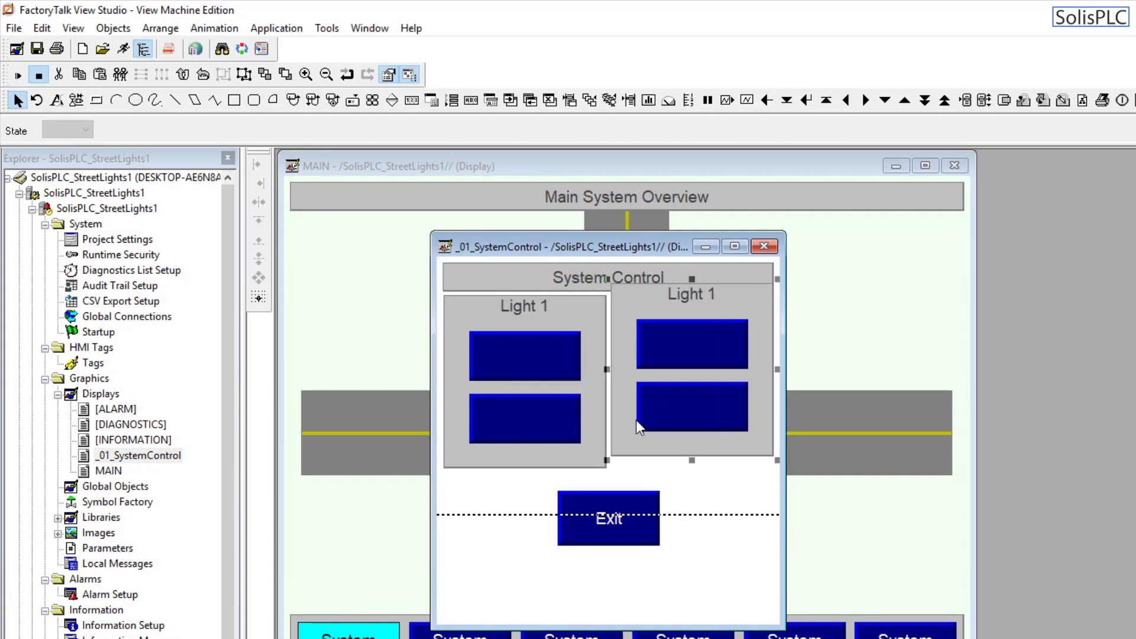
left_click(578, 454, "shift")
left_click(259, 241)
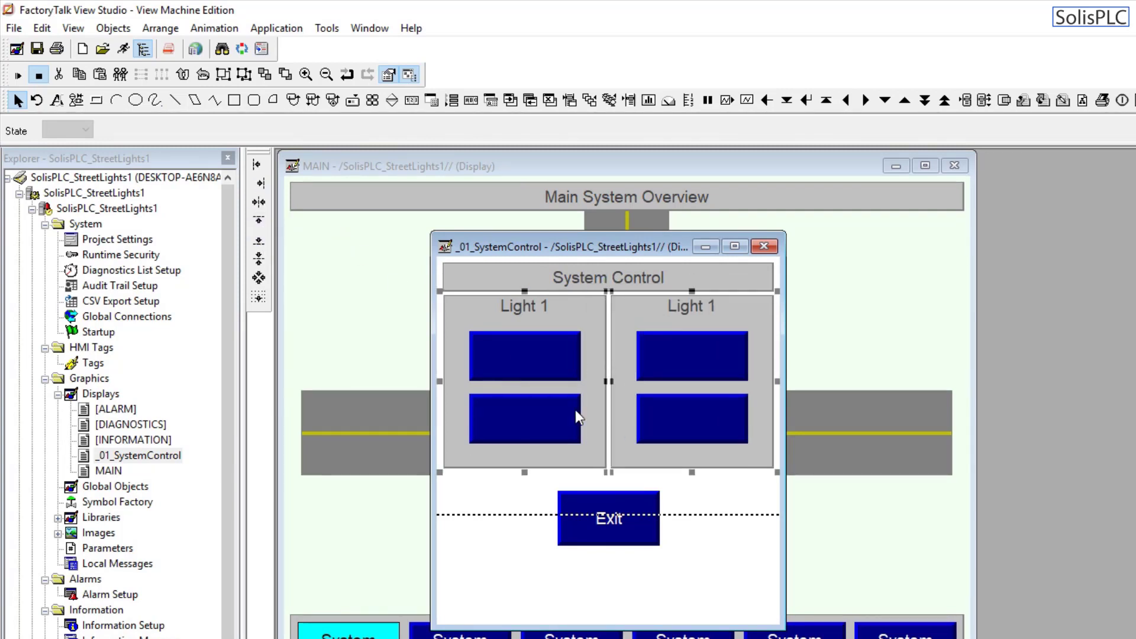
left_click(491, 487)
Step: Examine the general properties of the upper numeric input button inside the Light 1 group
left_click(529, 348)
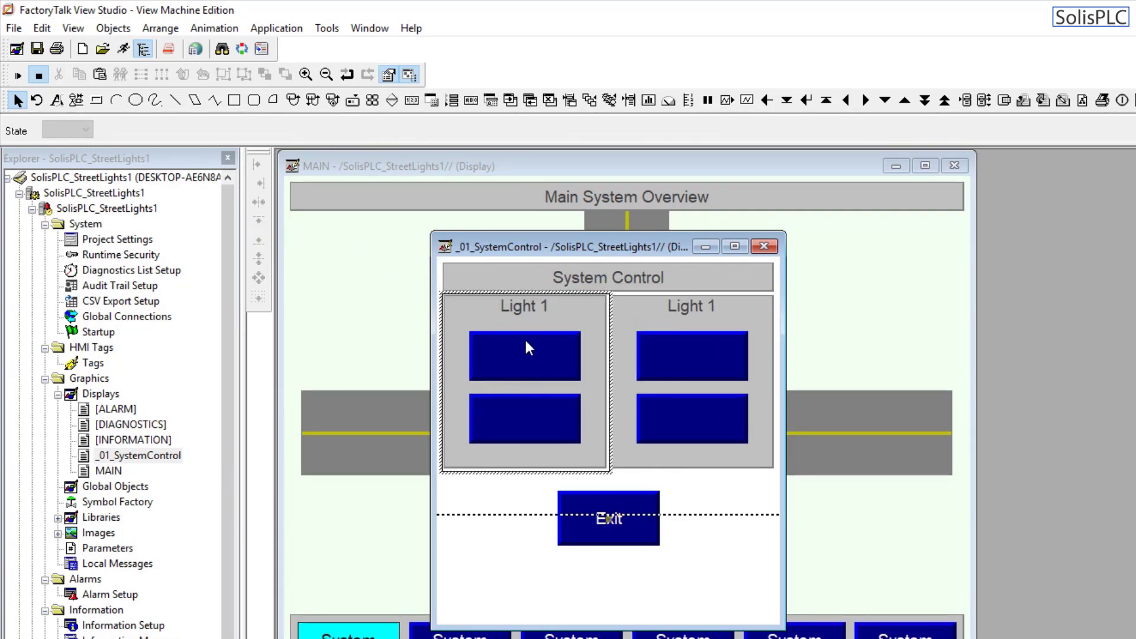
double_click(525, 353)
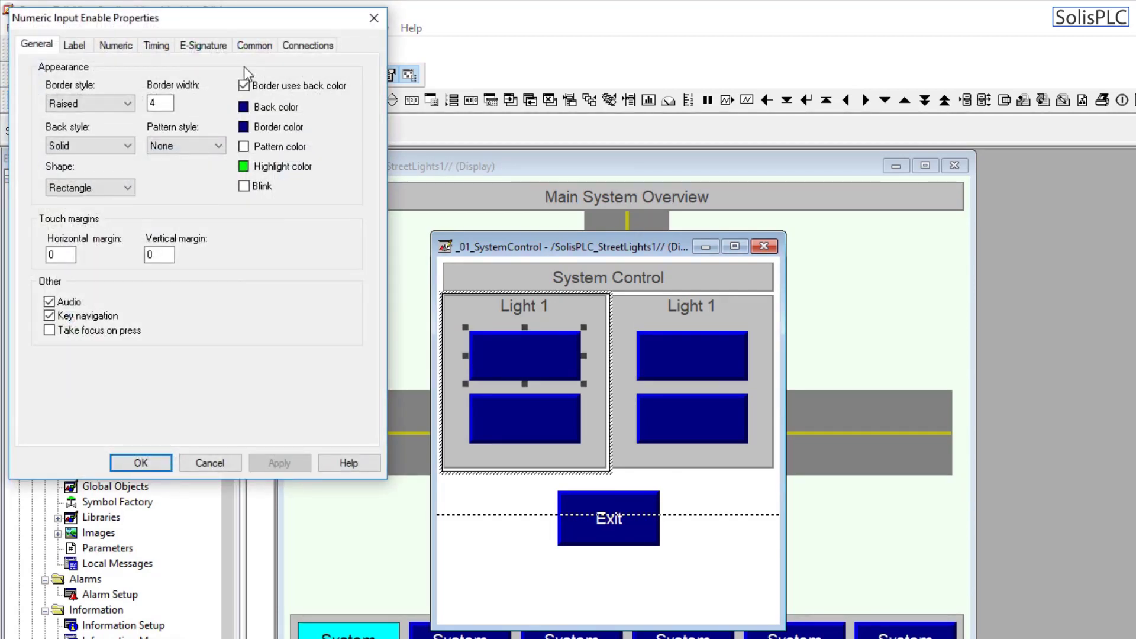
left_click(371, 20)
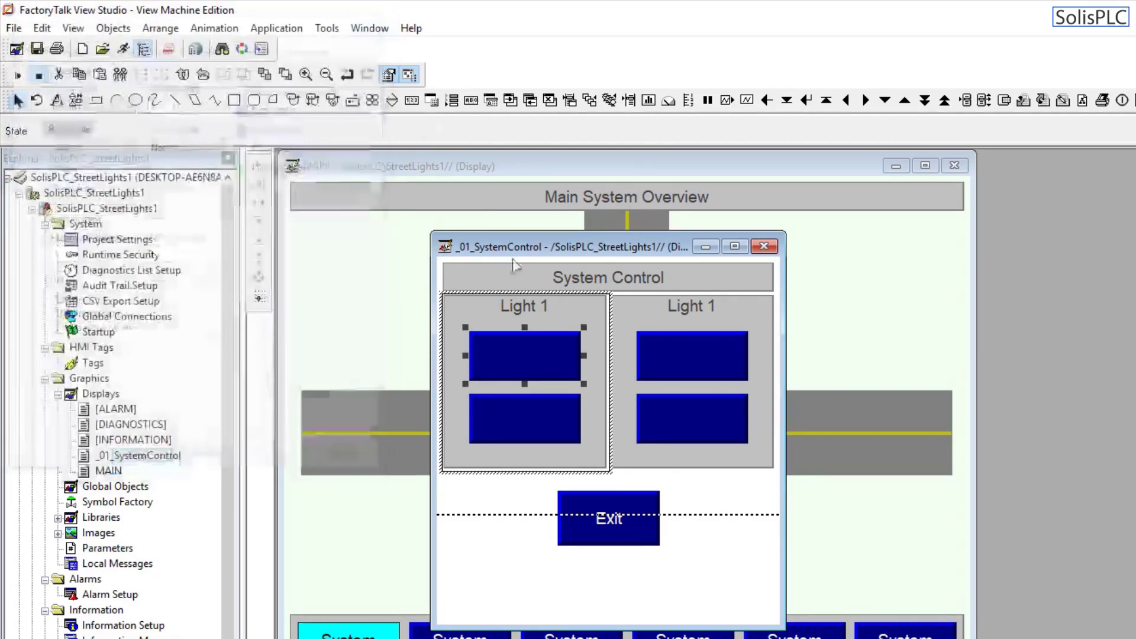
double_click(528, 371)
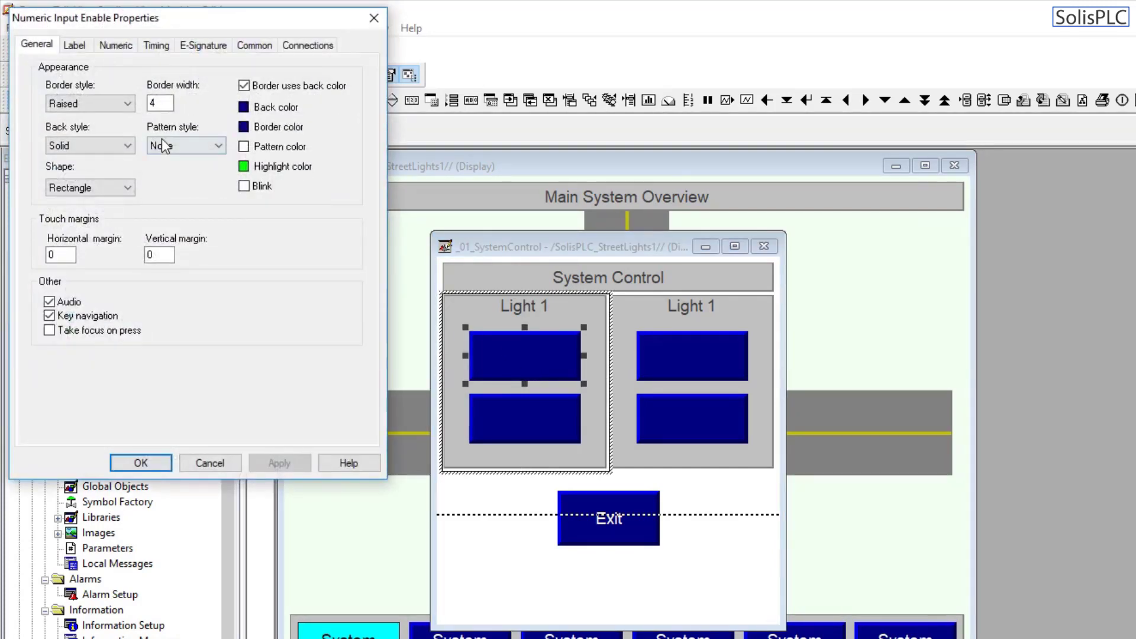
left_click(374, 18)
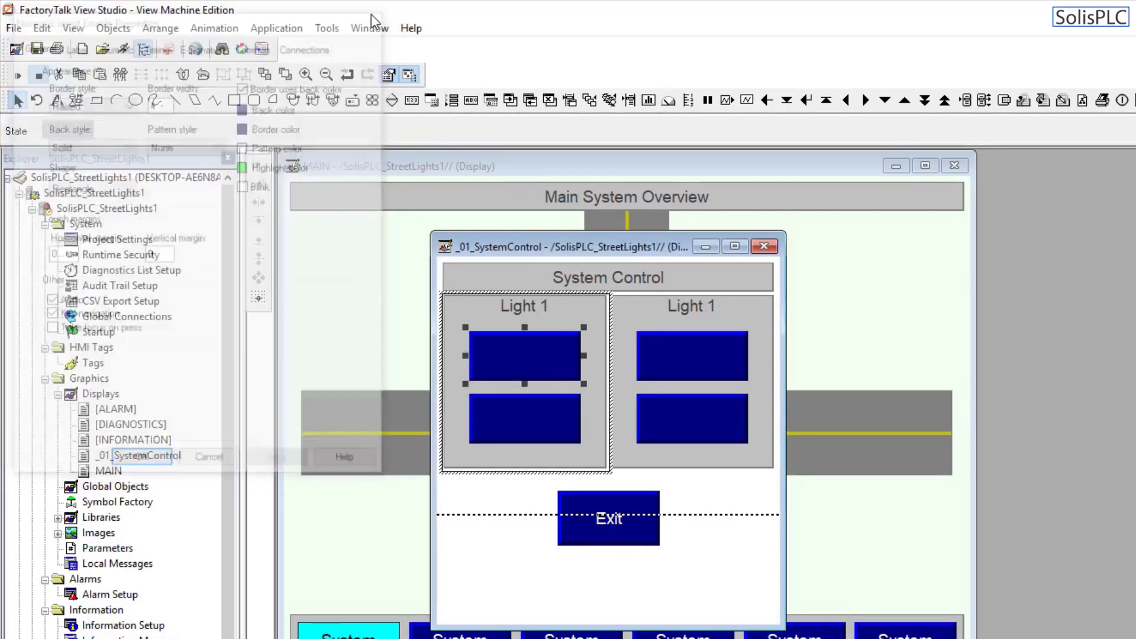
Step: Draw a numeric display over the upper button inside the Light 1 group and open its properties
left_click(73, 28)
mouse_move(95, 30)
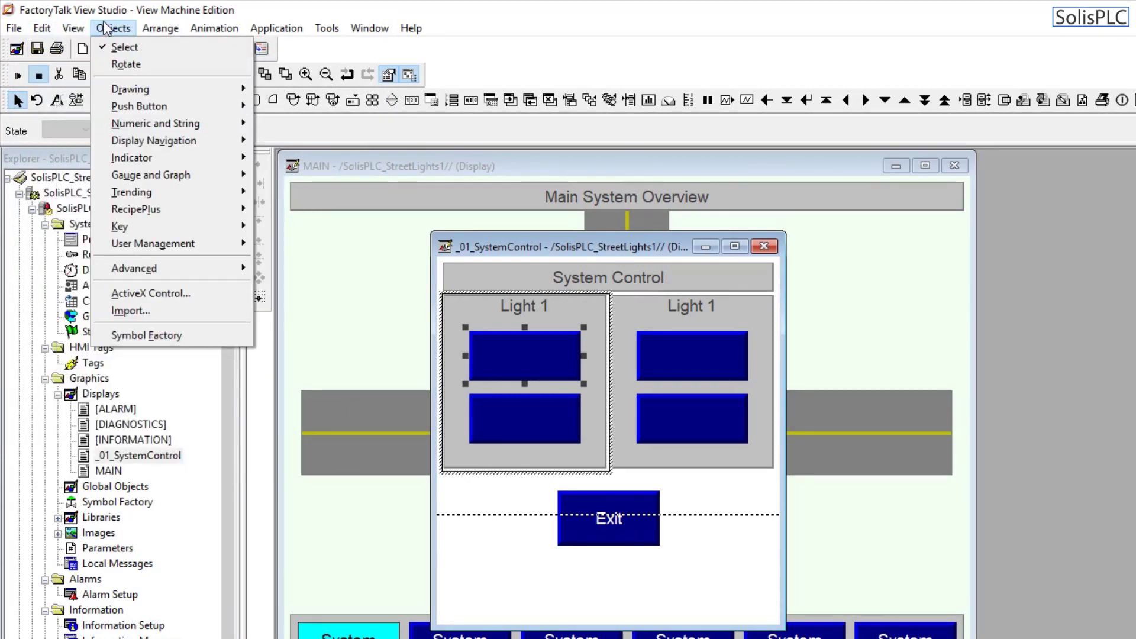
mouse_move(156, 123)
left_click(296, 123)
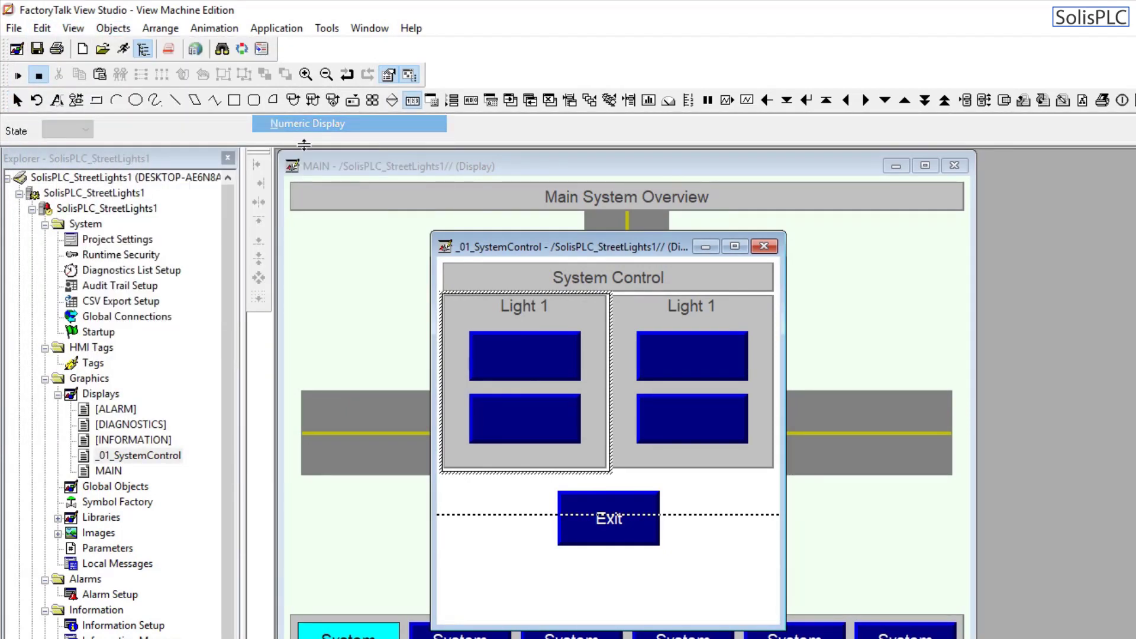
left_click_drag(570, 364, 581, 379)
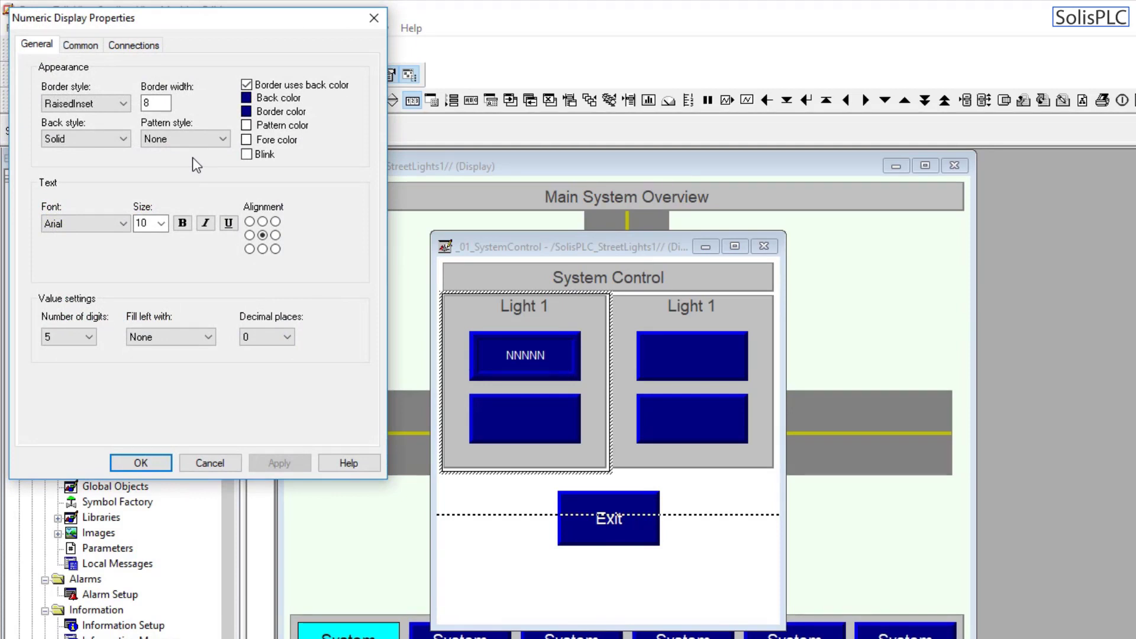
Step: Review the numeric display's connection and general properties, close them, and undo its placement on the upper button of the left Light 1 group
left_click(114, 47)
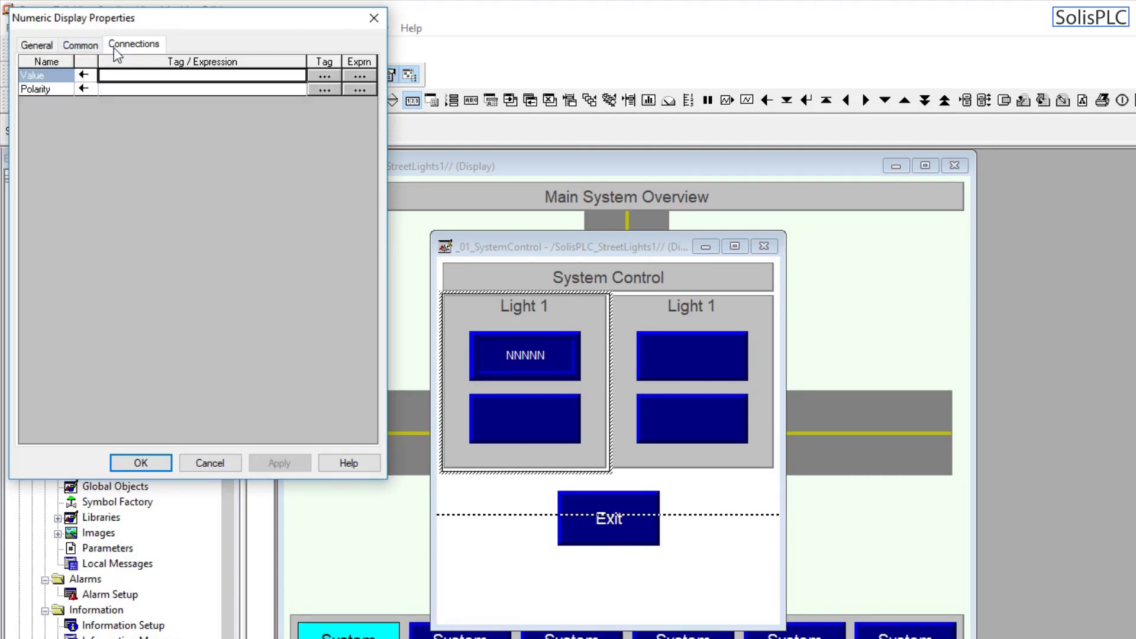
left_click(94, 45)
left_click(37, 46)
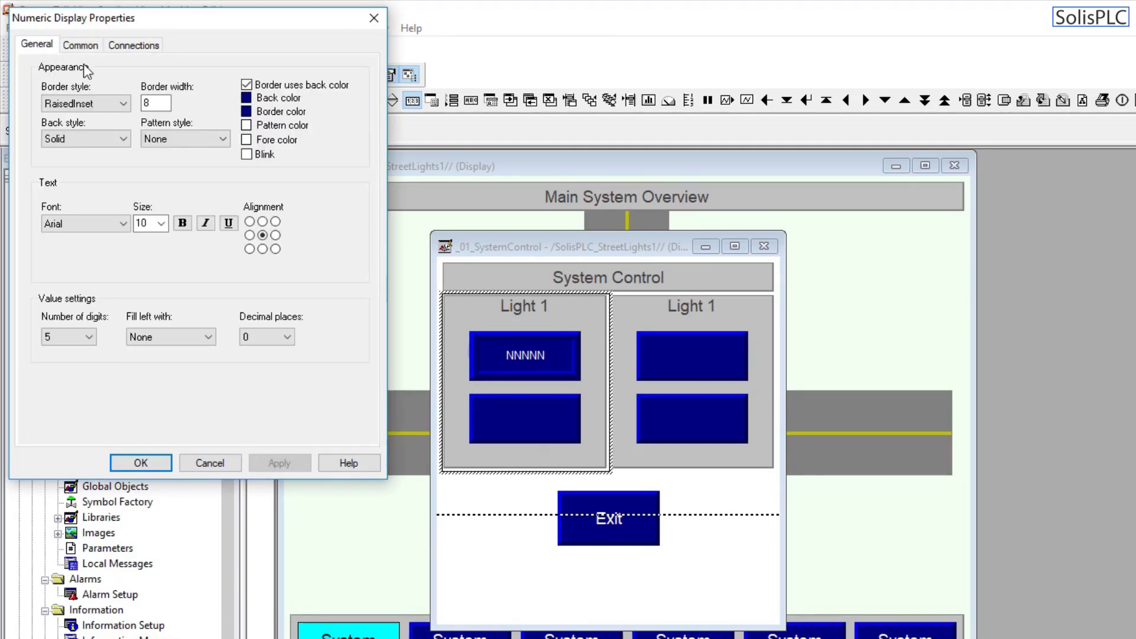
left_click(374, 19)
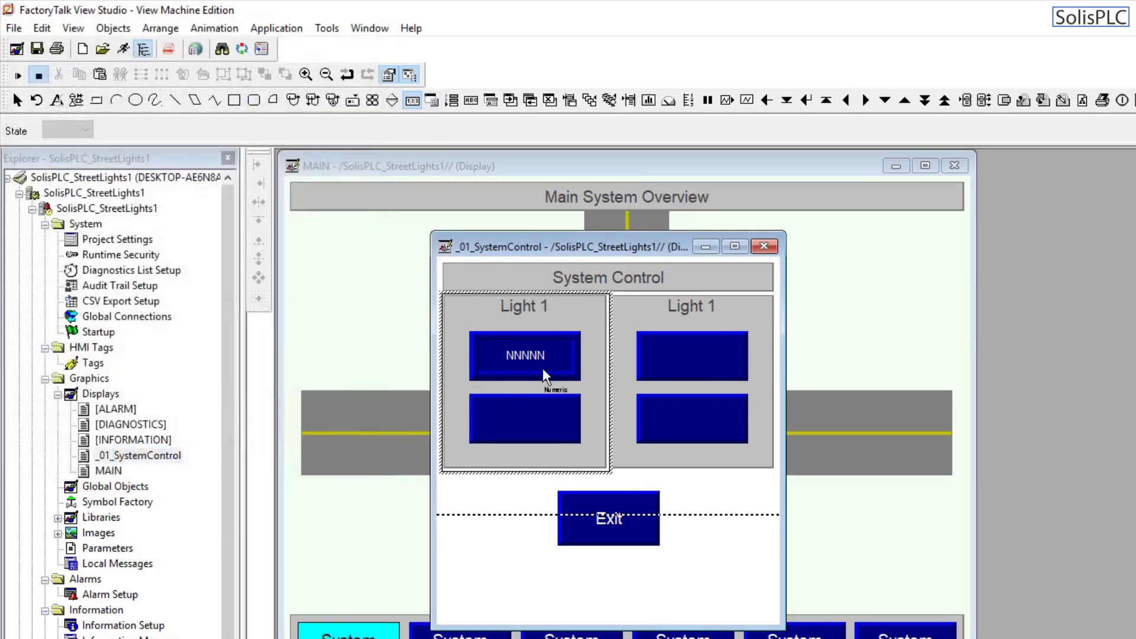
key("ctrl+z")
Step: Duplicate the left panel's Light 1 label and change the copy's text to "Green Timer"
left_click(517, 305)
key("ctrl+c")
key("ctrl+v")
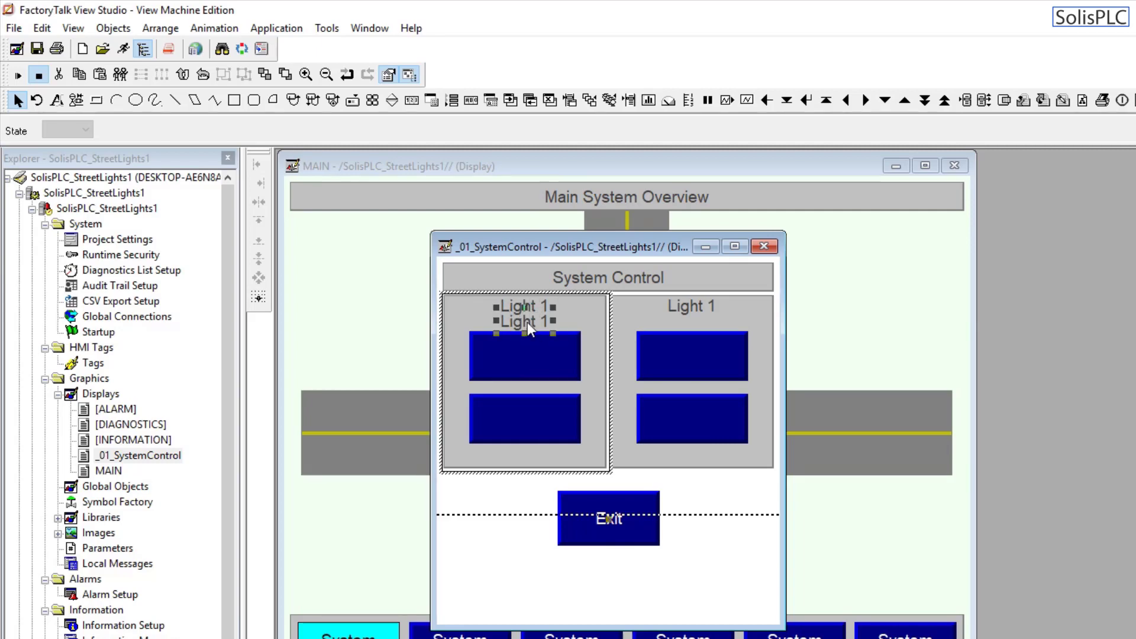
double_click(527, 322)
left_click_drag(101, 112, 13, 103)
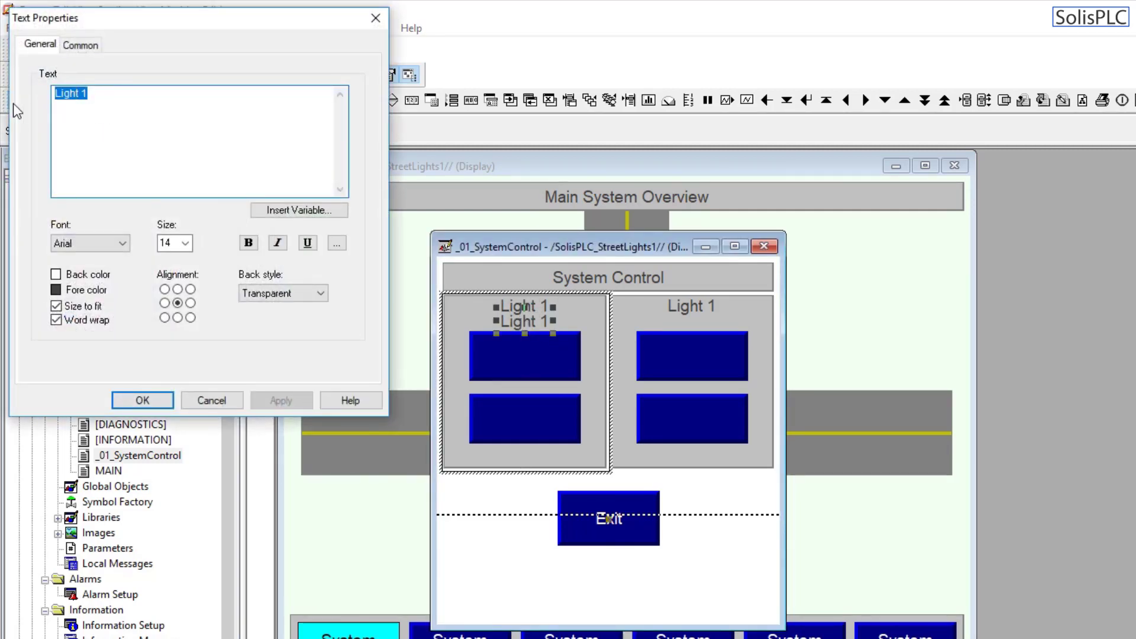
type("Green Timer")
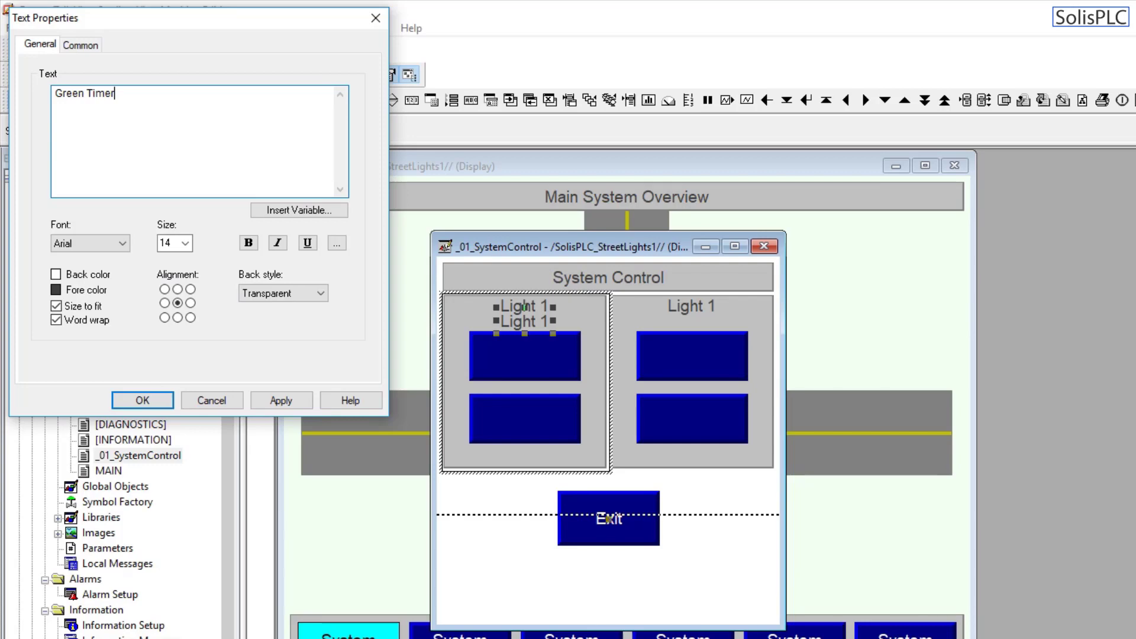
left_click(288, 406)
left_click(158, 401)
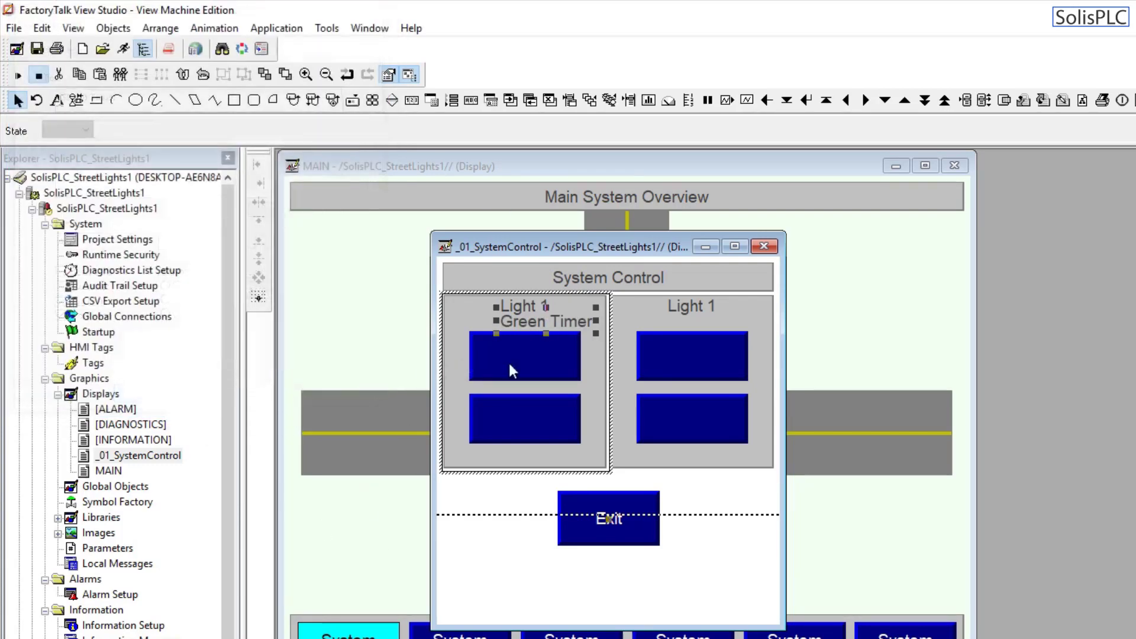
Step: Set the Green Timer label's font size to 10
double_click(559, 324)
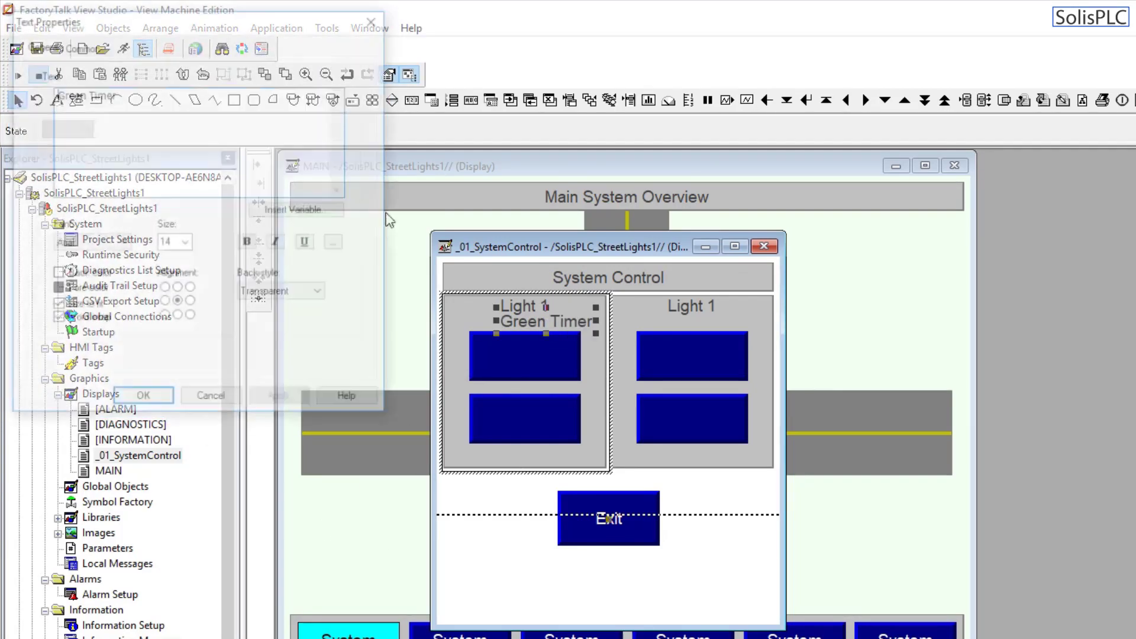
left_click(186, 243)
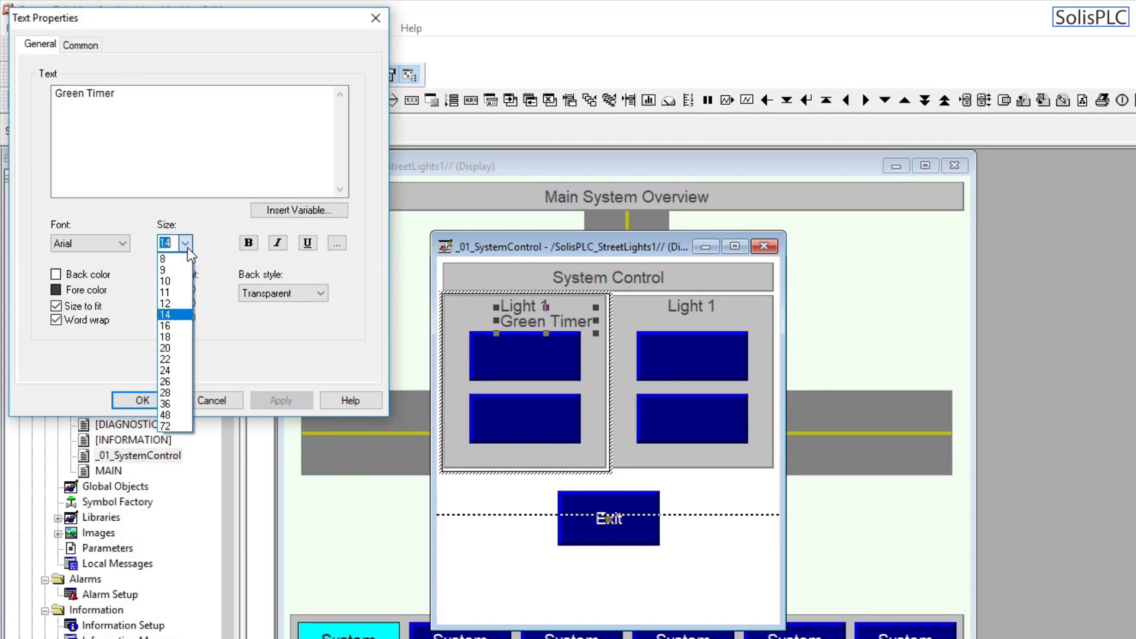
left_click(179, 283)
left_click(281, 400)
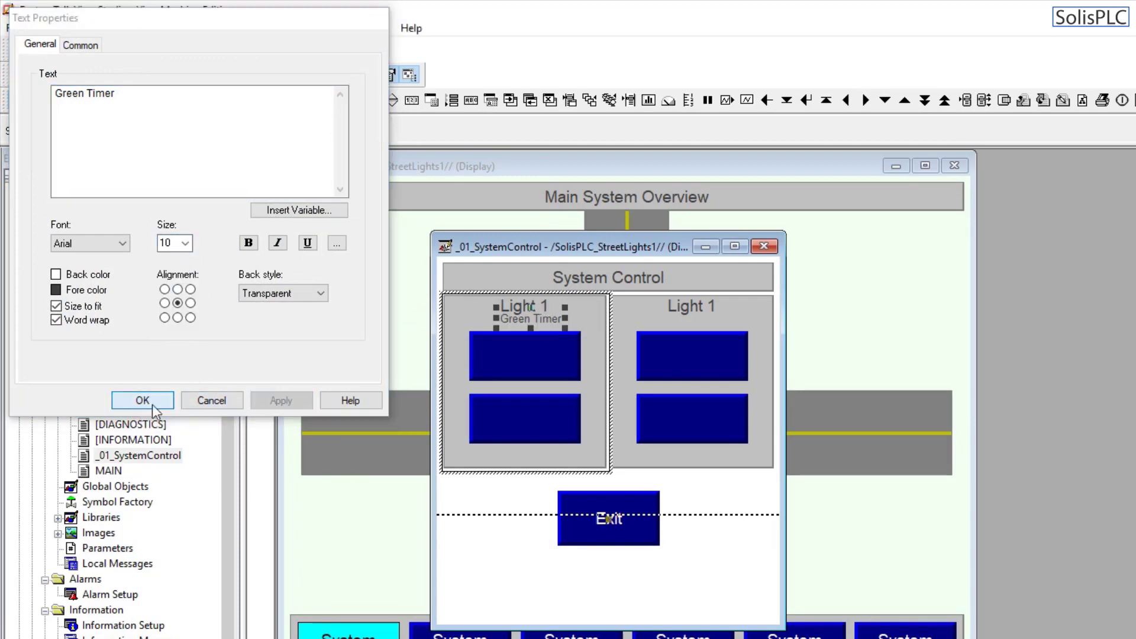
left_click(151, 403)
Step: Center the Green Timer label horizontally on the left panel's upper button and move it down between the heading and the button
left_click(534, 349, "shift")
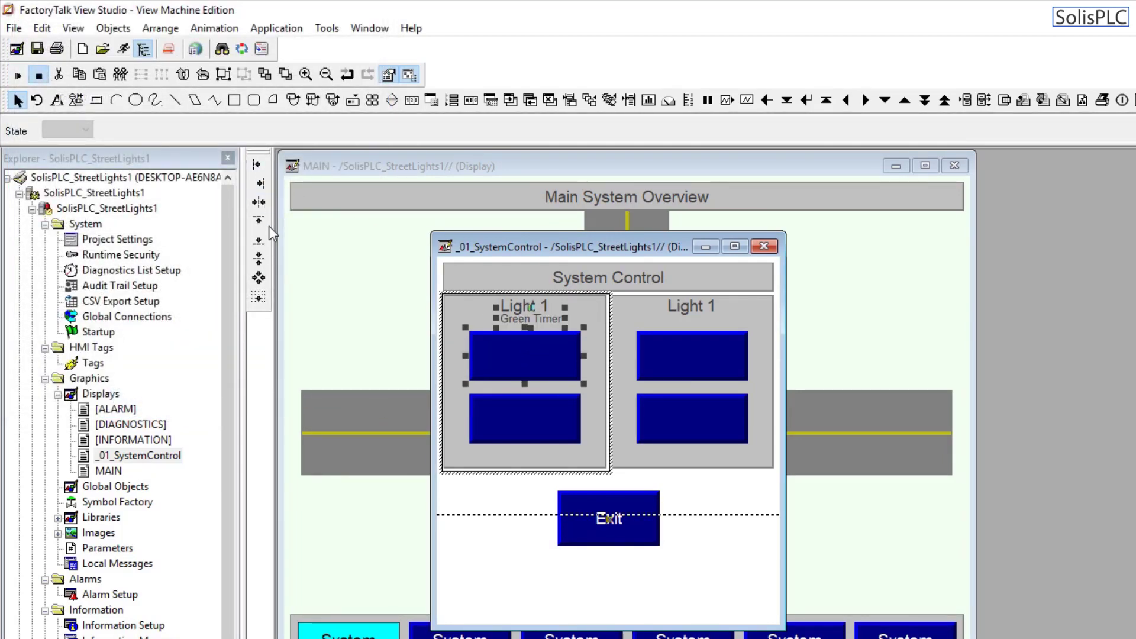
left_click(258, 204)
left_click(539, 314)
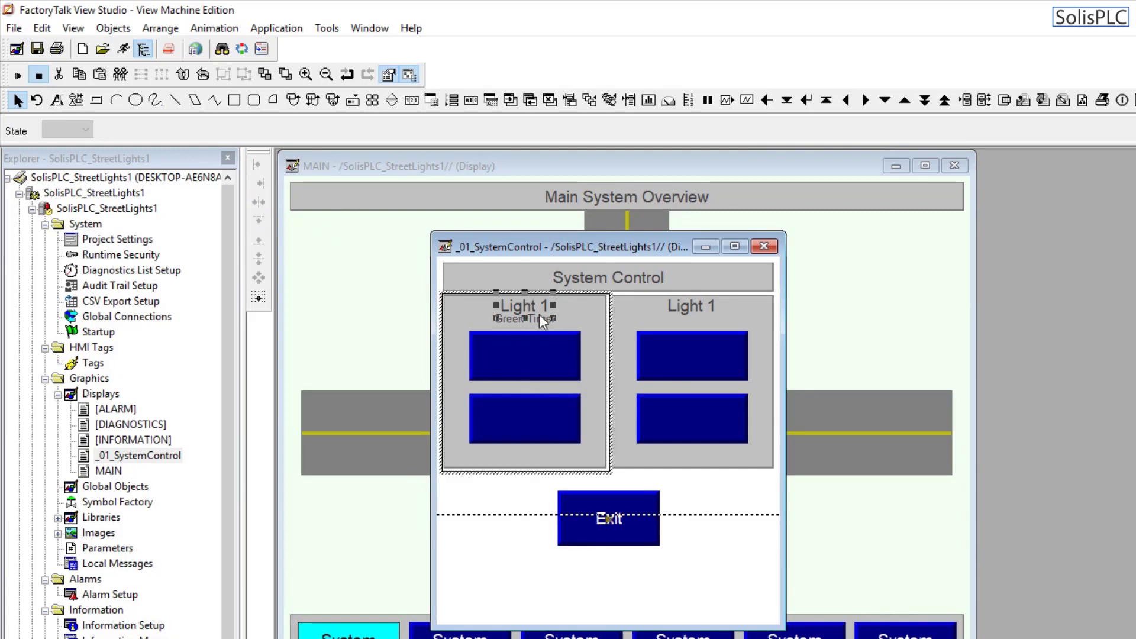
left_click(538, 321)
left_click(538, 321)
left_click_drag(538, 321, 542, 337)
Step: Move the left panel's lower button down, and shift the Green Timer label and upper button slightly down
left_click(533, 411)
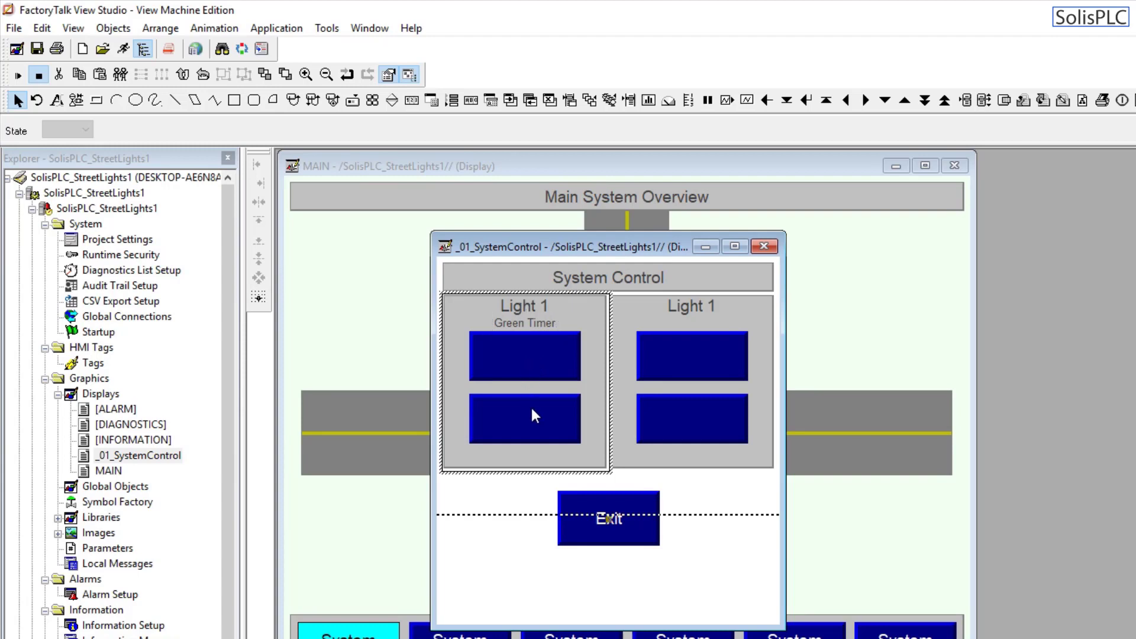
left_click_drag(532, 423, 532, 435)
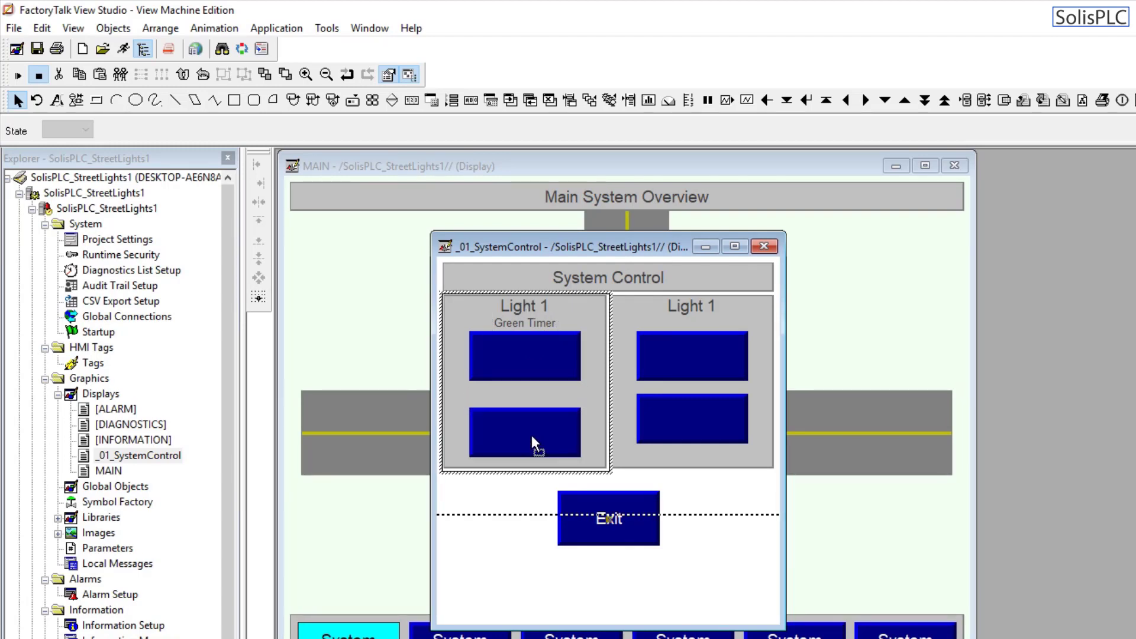
left_click(524, 320)
left_click(534, 343)
left_click_drag(534, 353, 534, 365)
key("ctrl+z")
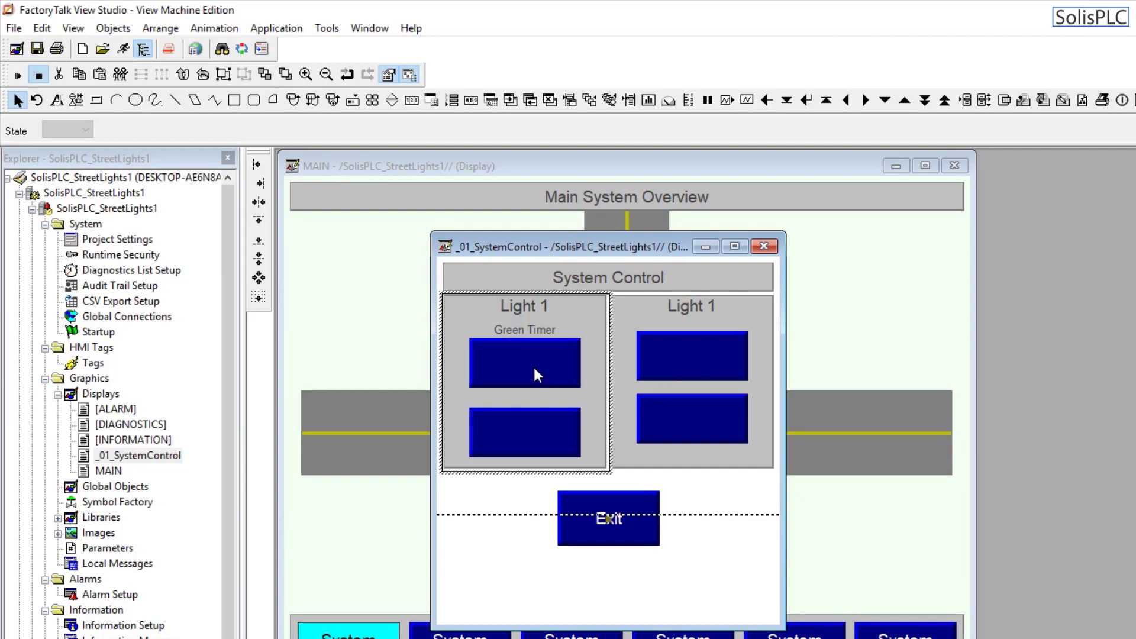
left_click(523, 325)
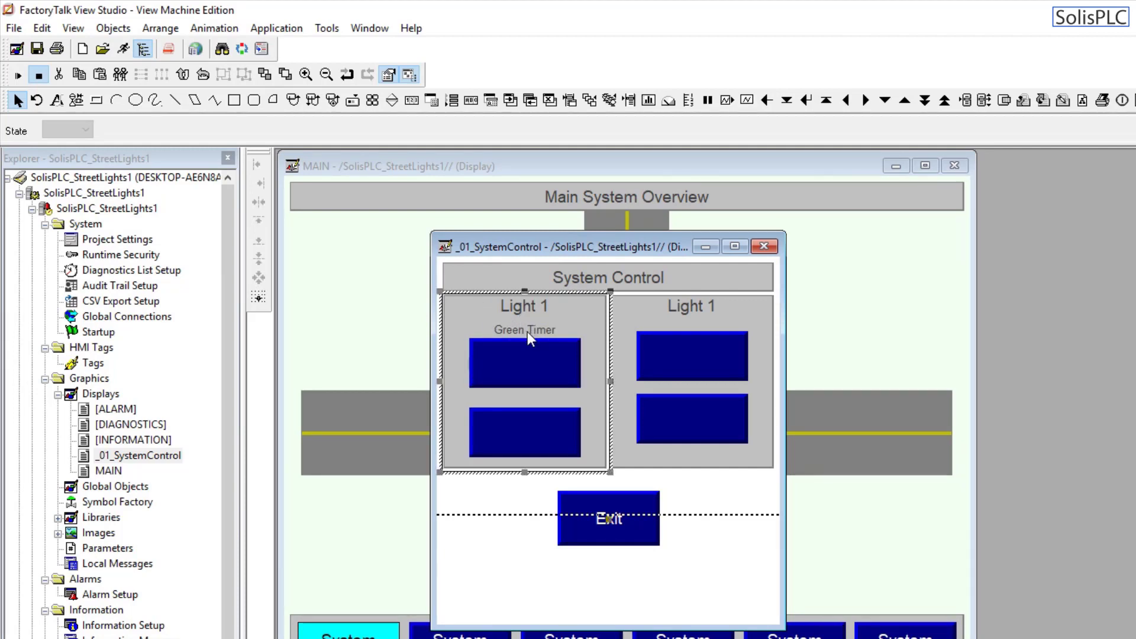
key("Delete")
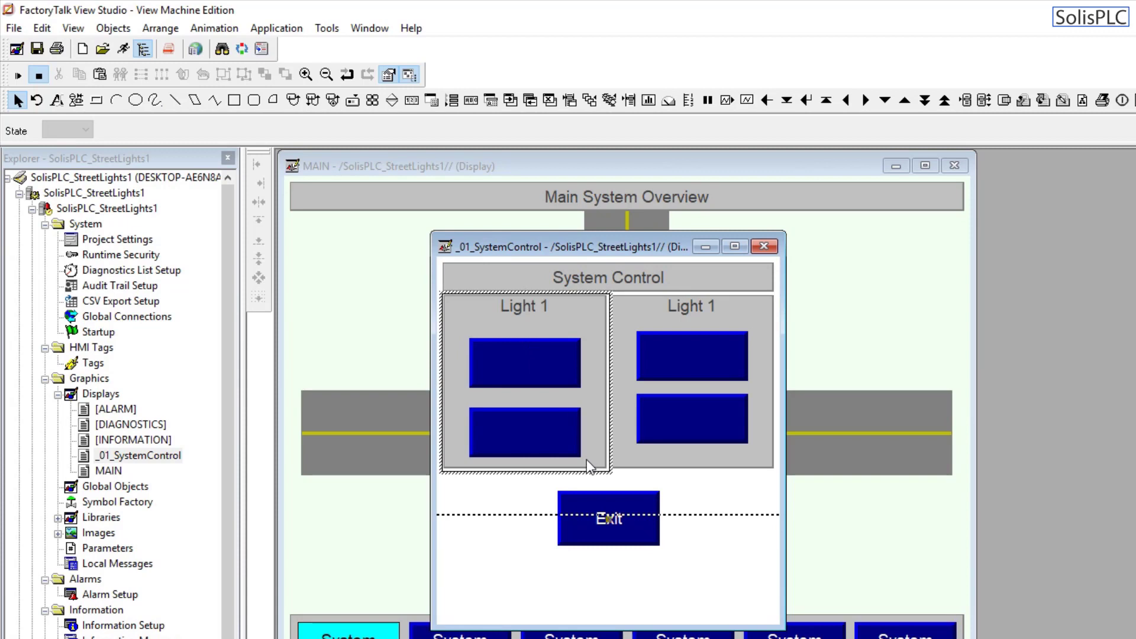
key("ctrl+z")
Step: Place a copy of the Green Timer label above the lower button and center the left panel's labels and buttons horizontally
left_click(535, 332)
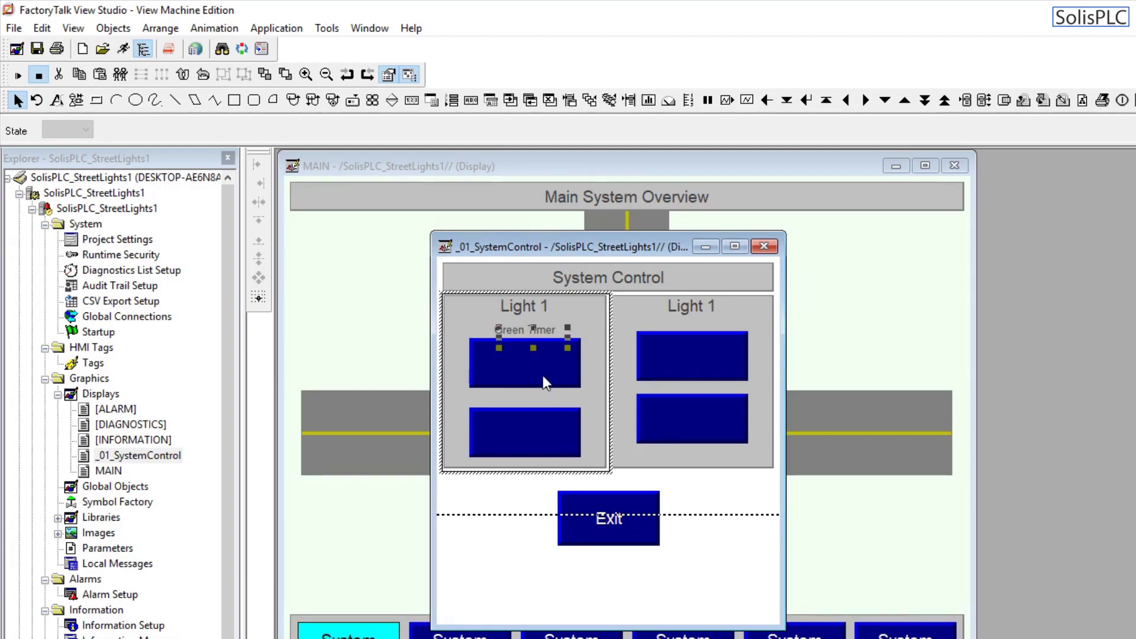
left_click_drag(548, 331, 542, 395)
left_click(543, 328, "shift")
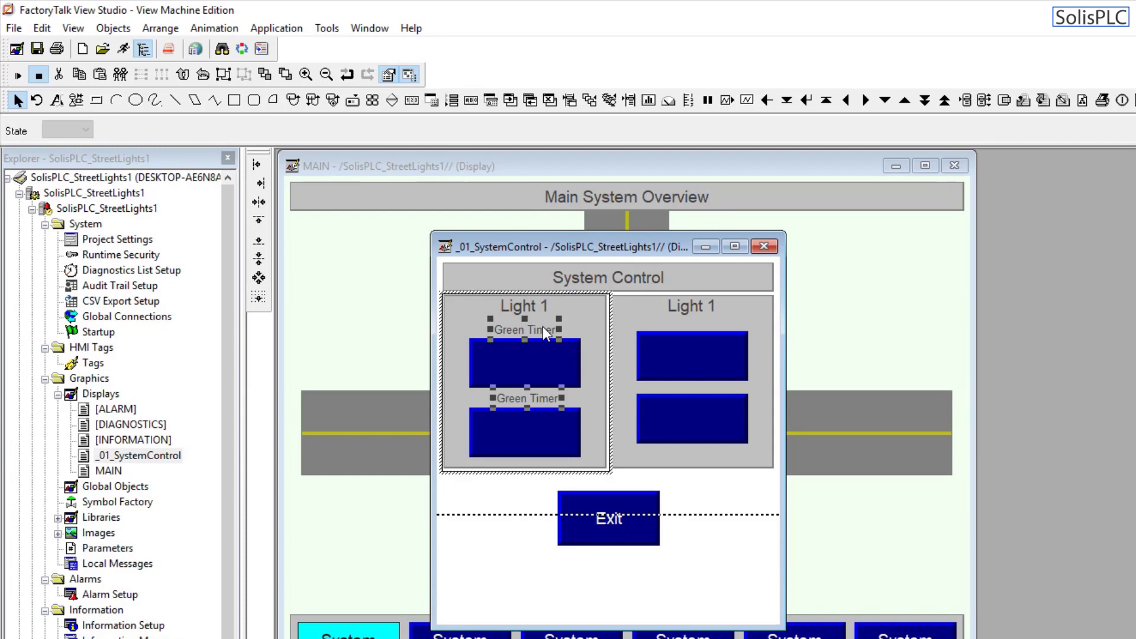
left_click(258, 201)
left_click(567, 367, "shift")
left_click(552, 414, "shift")
left_click(538, 305, "shift")
left_click(579, 314, "shift")
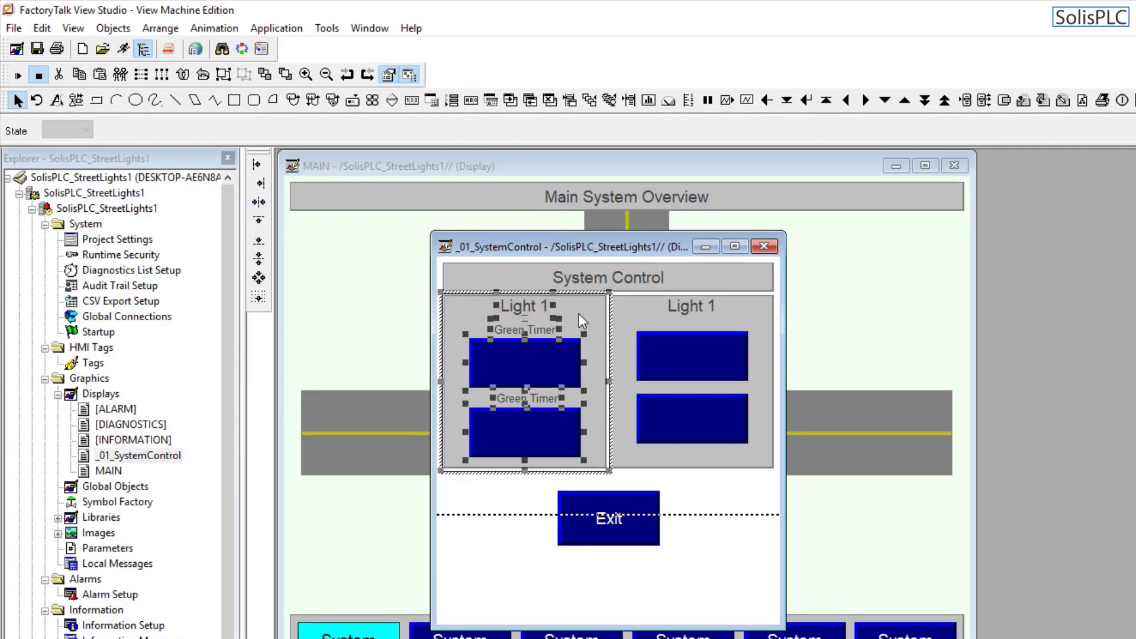
double_click(507, 397)
left_click(237, 392)
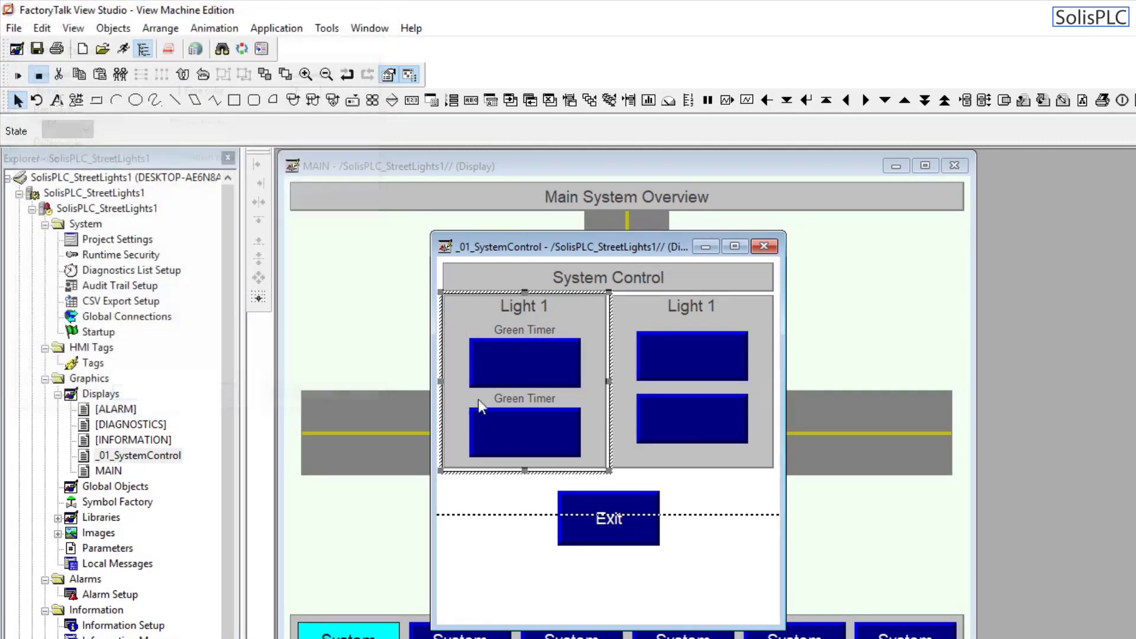
double_click(510, 399)
left_click(225, 404)
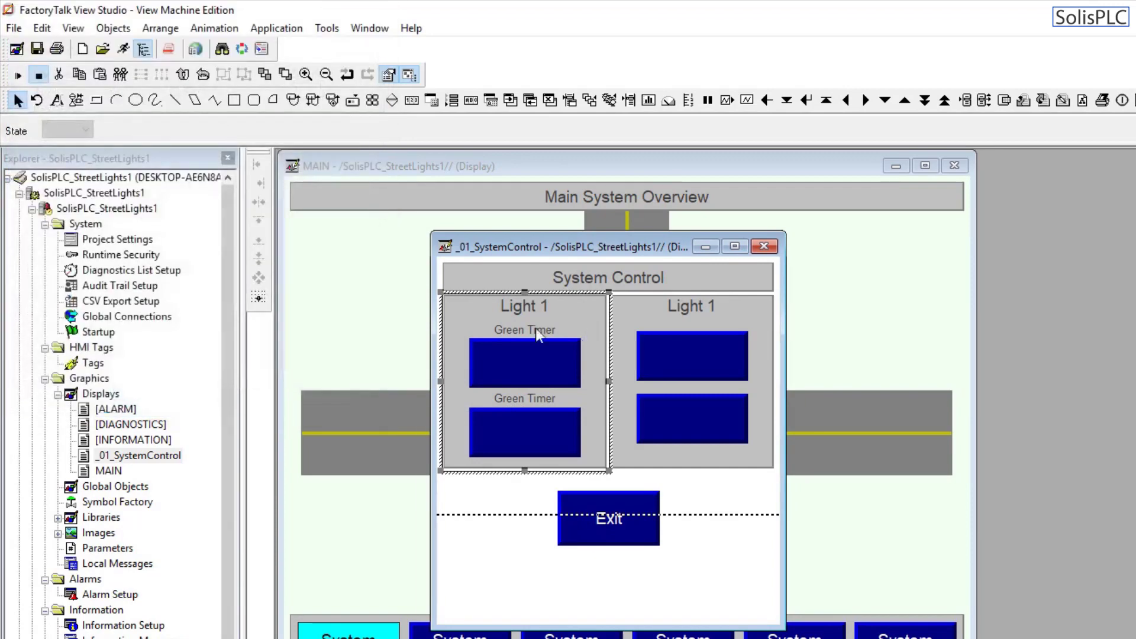
Step: Nudge both Green Timer labels slightly down so they sit closer to their buttons
left_click(528, 329)
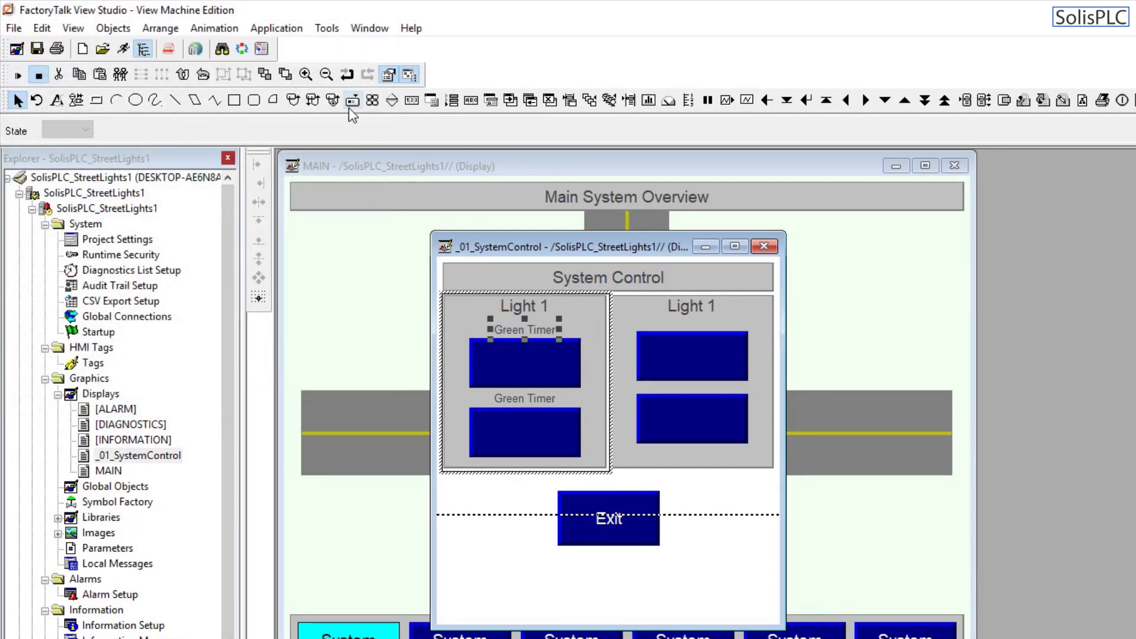
left_click(306, 74)
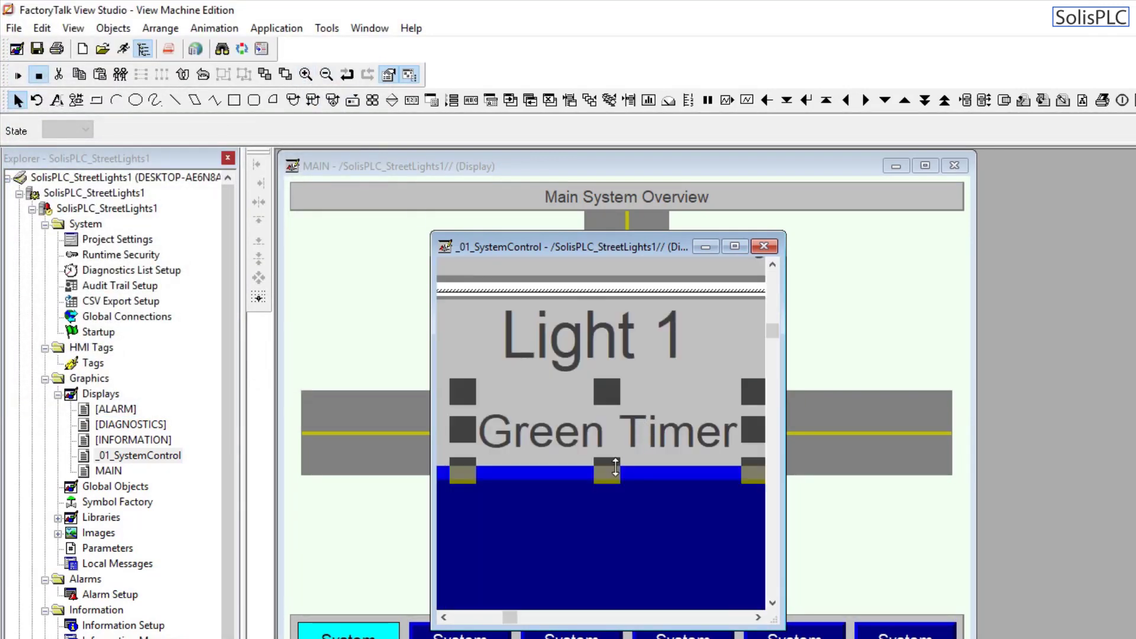
left_click_drag(776, 333, 768, 435)
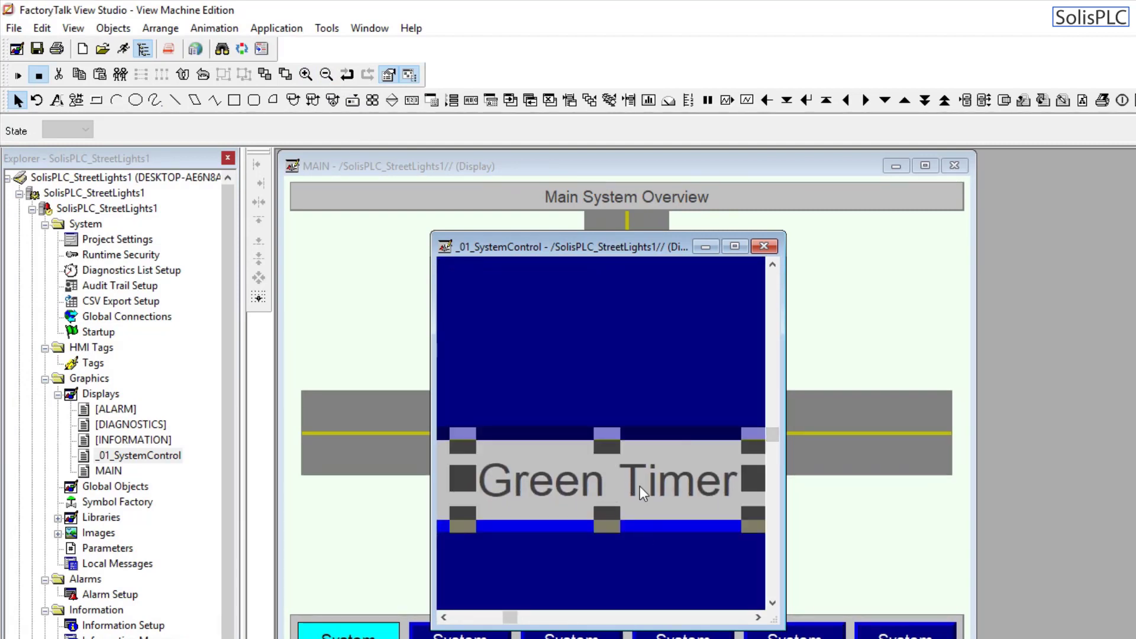
left_click_drag(773, 431, 758, 359)
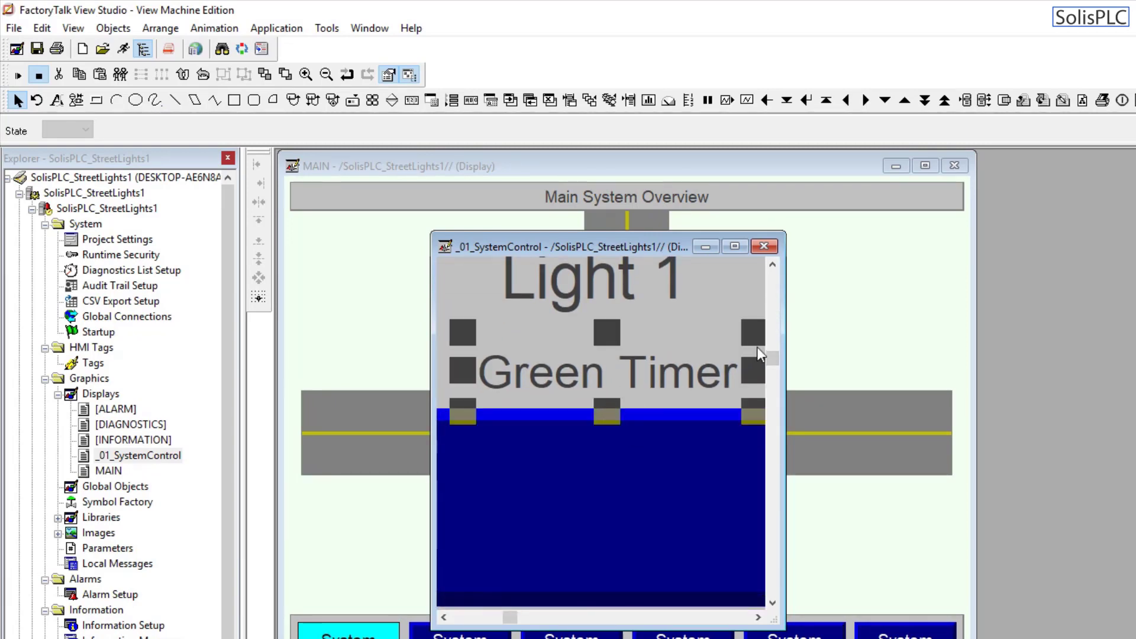
left_click_drag(645, 382, 645, 392)
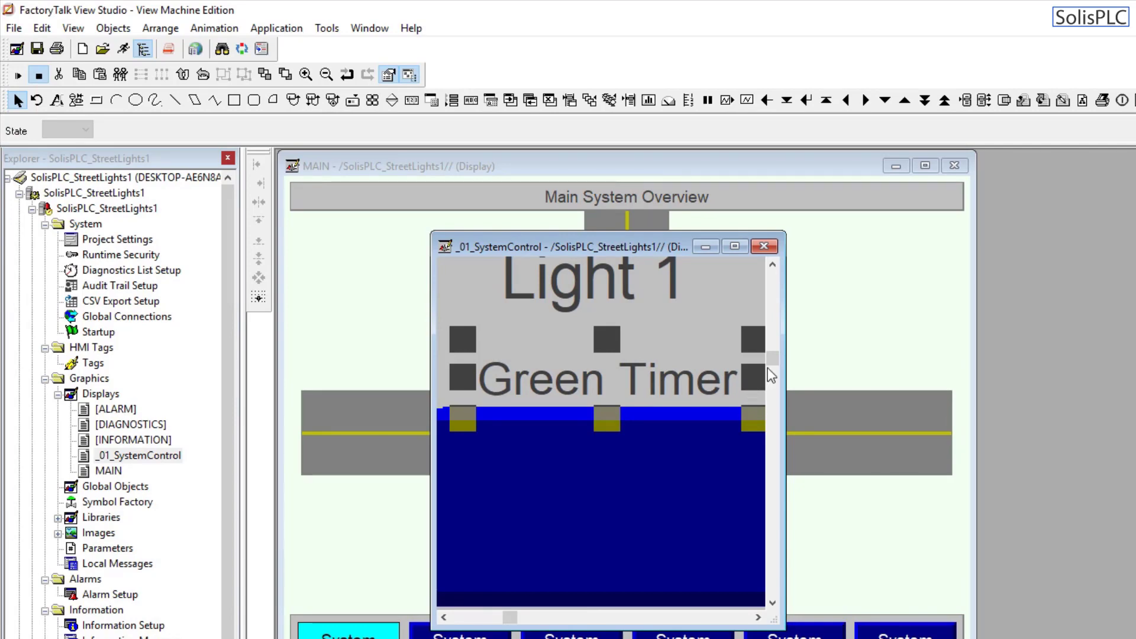
left_click_drag(771, 368, 772, 435)
left_click(588, 493)
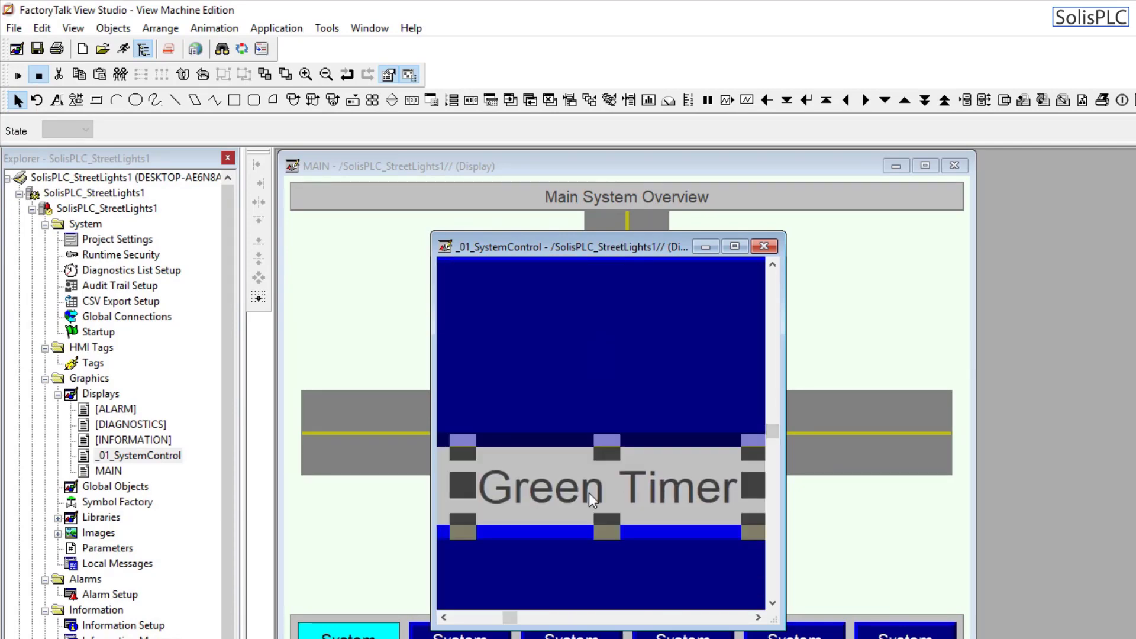
left_click_drag(589, 493, 587, 502)
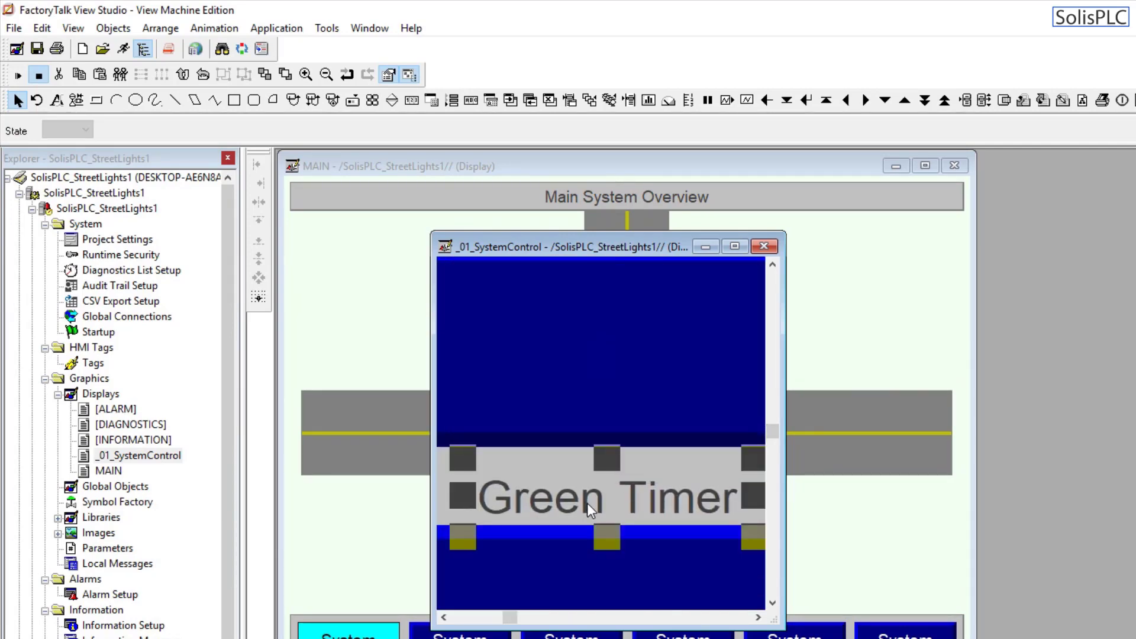
Step: Change the text of the label above the lower button to "Yellow Timer"
double_click(585, 503)
double_click(62, 95)
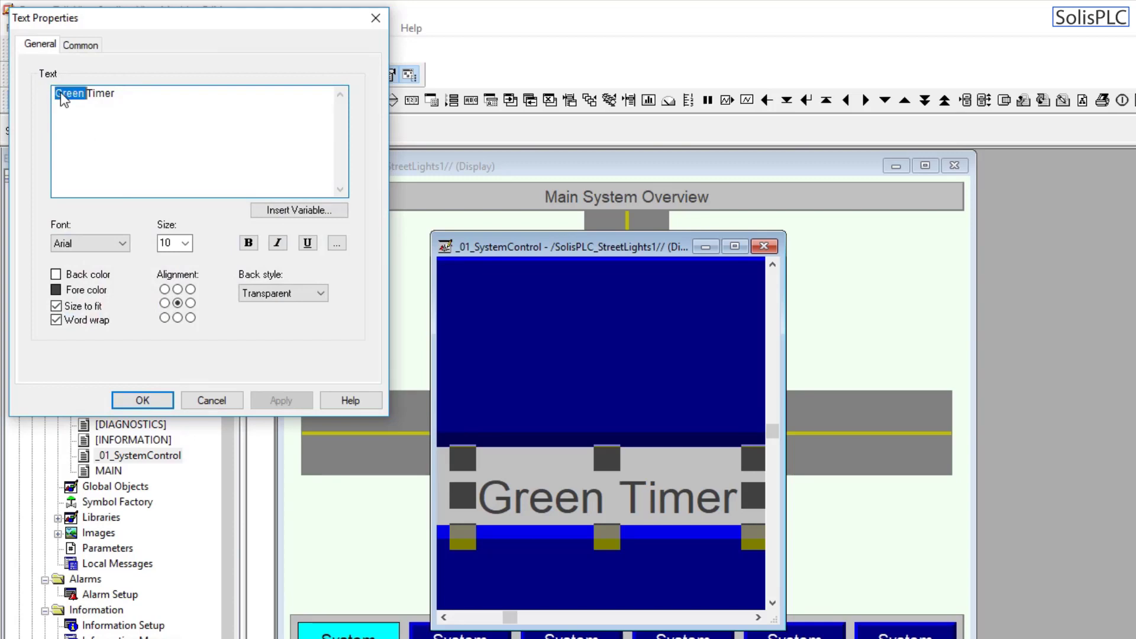
type("Yellow")
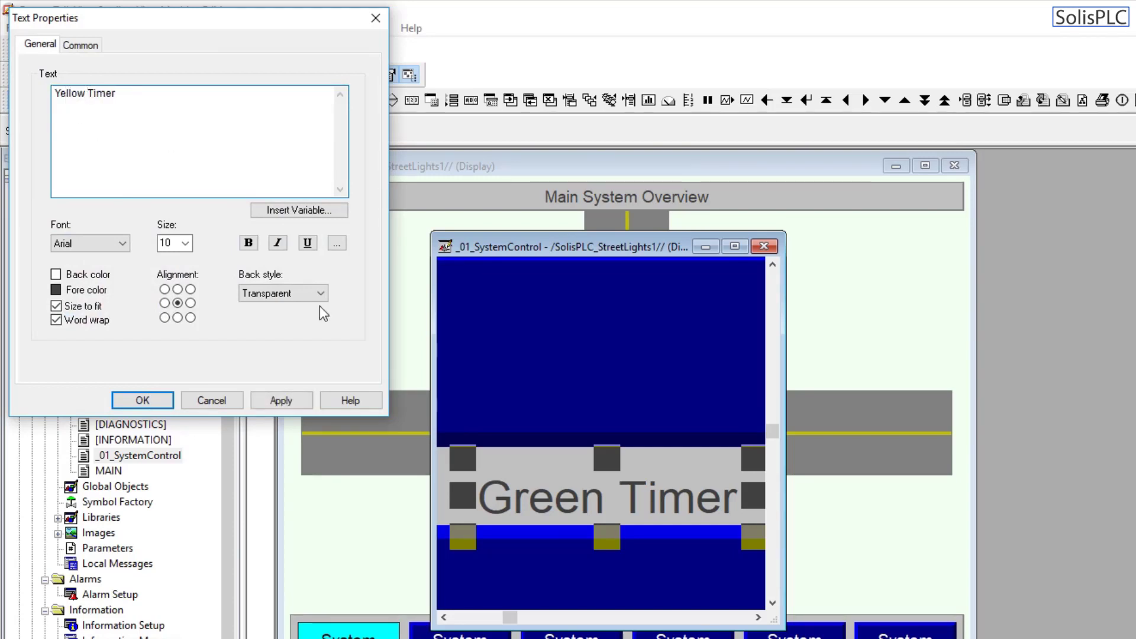
left_click(287, 399)
left_click(160, 399)
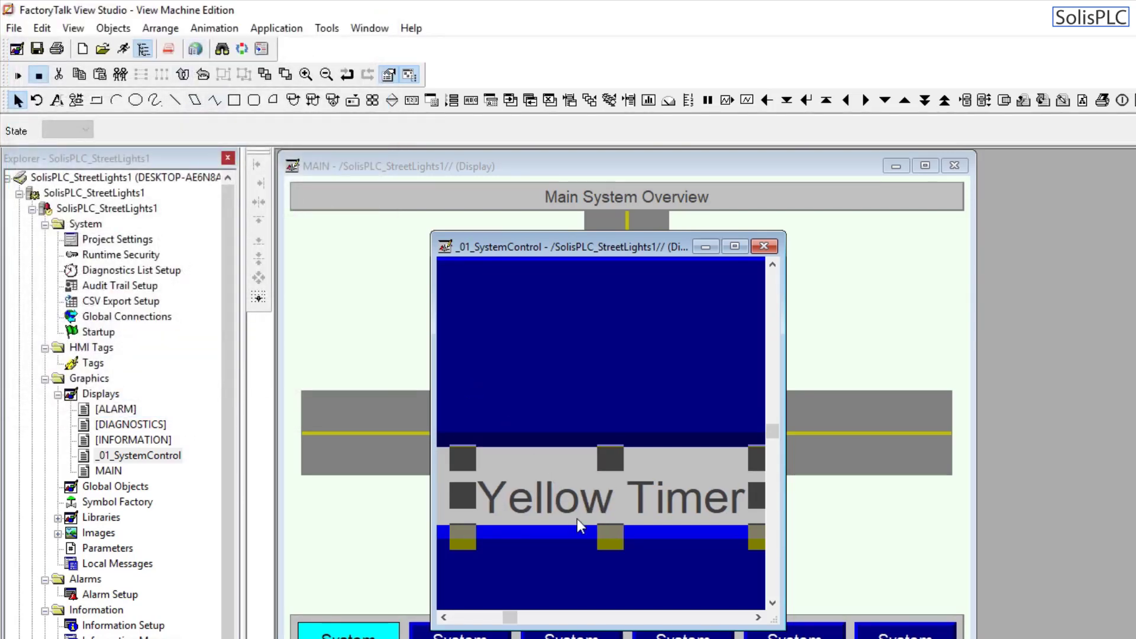
Step: Center the Yellow Timer label horizontally on the lower button and save the _01_SystemControl display
left_click(590, 550, "ctrl")
left_click(258, 202)
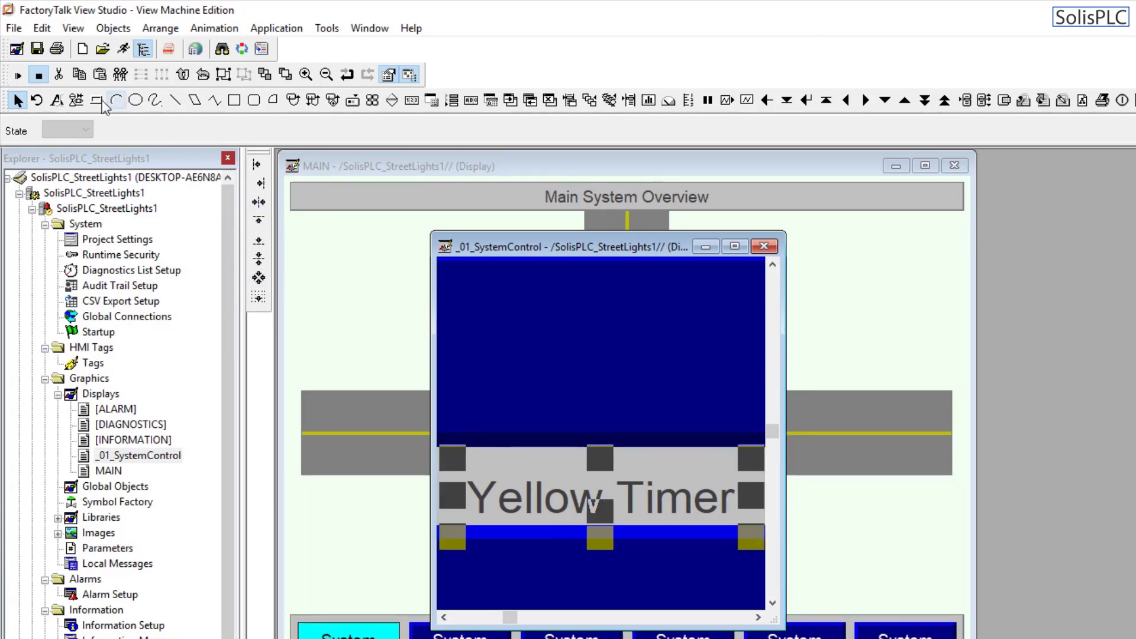
left_click(36, 48)
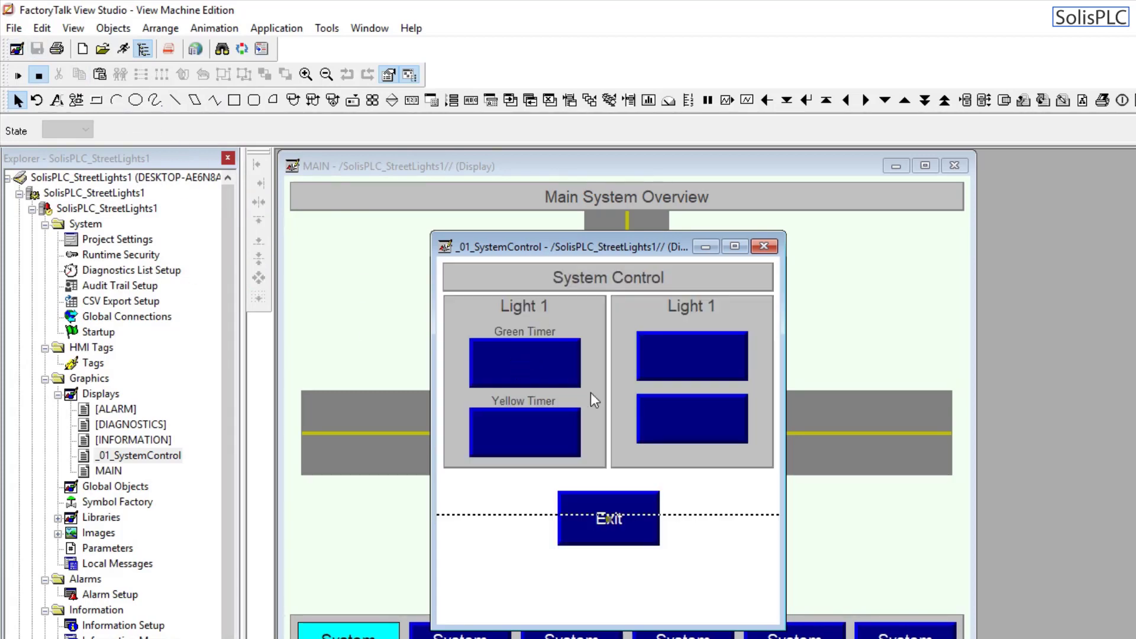
Step: Extend the left Light 1 panel's background downward to leave more room below the lower button
left_click(590, 455)
left_click_drag(525, 467, 524, 486)
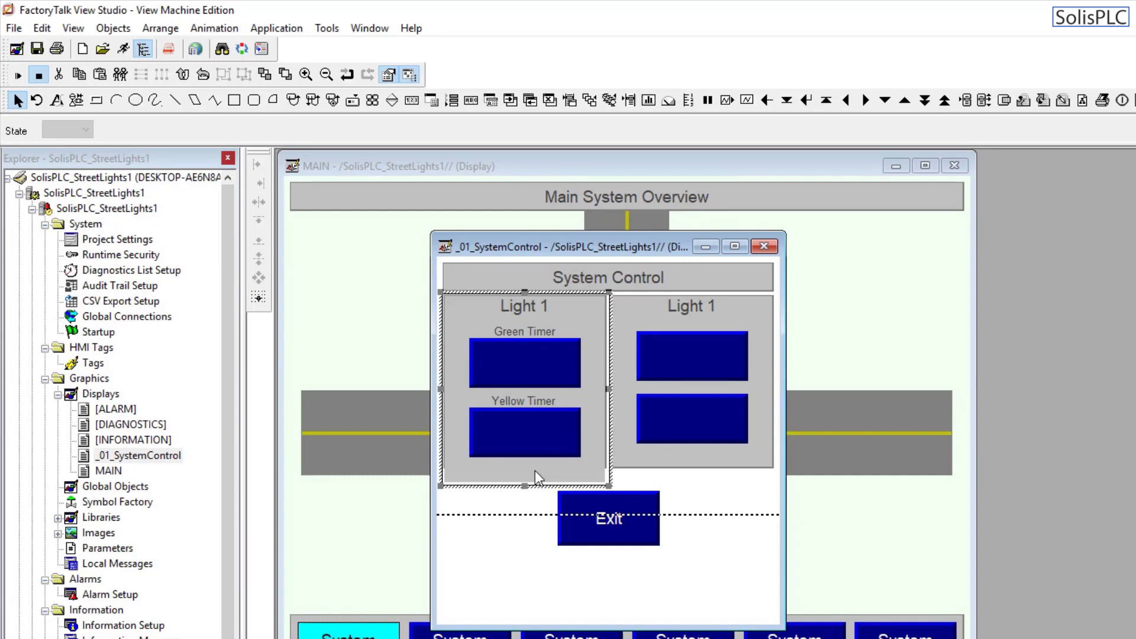
Step: Set the height of the left Light 1 panel's background to 221 and nudge the Exit button slightly down
right_click(564, 459)
left_click(609, 33)
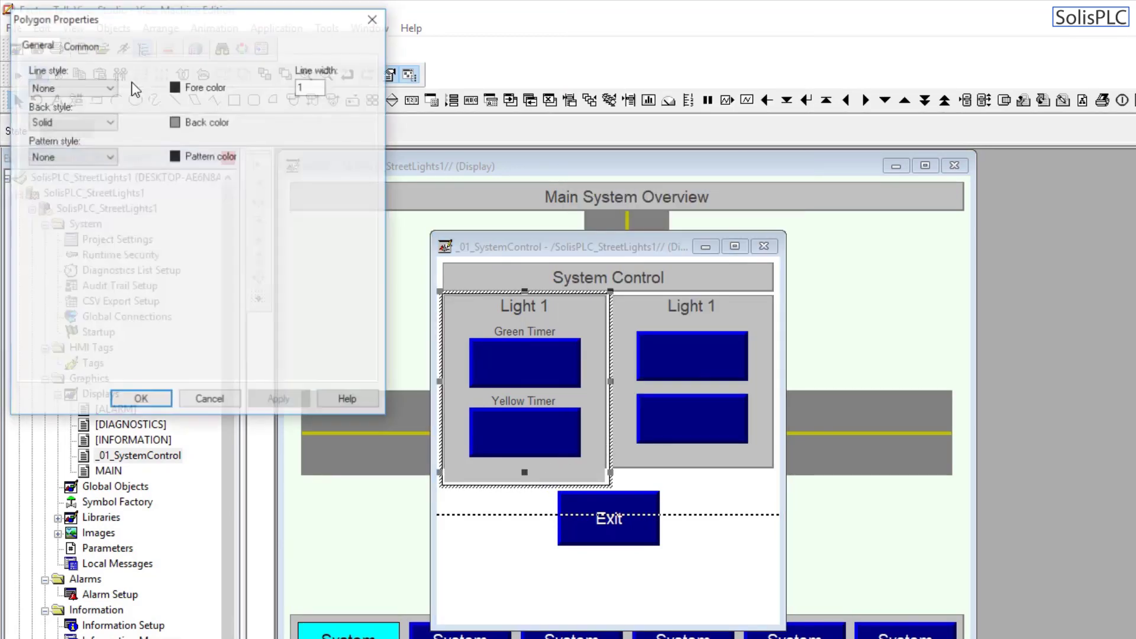
left_click(81, 44)
double_click(75, 99)
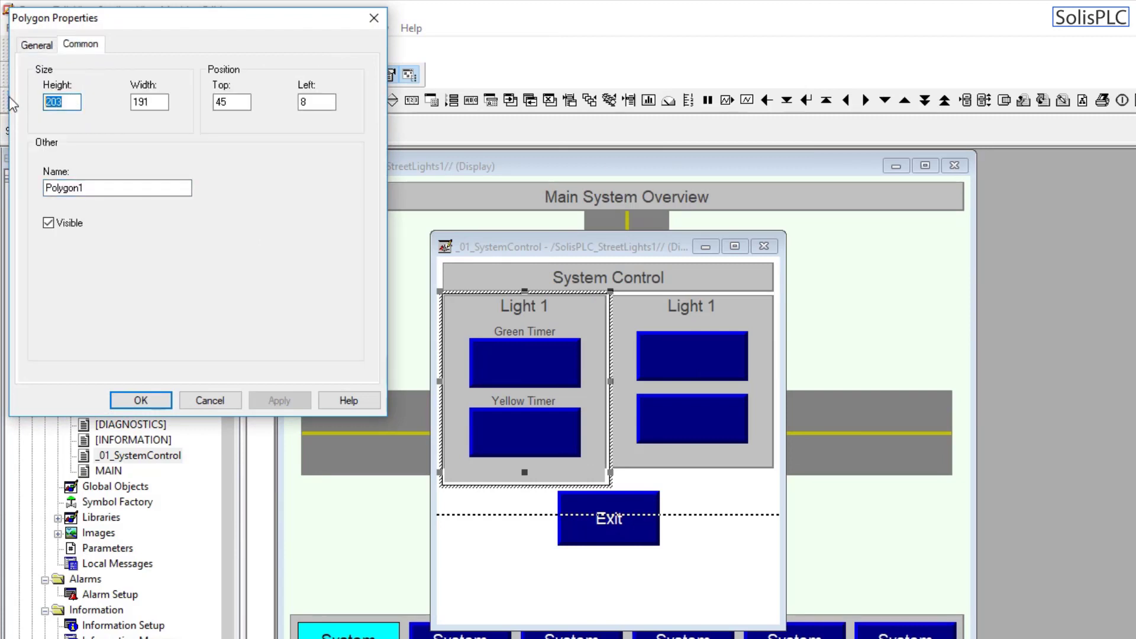
type("121")
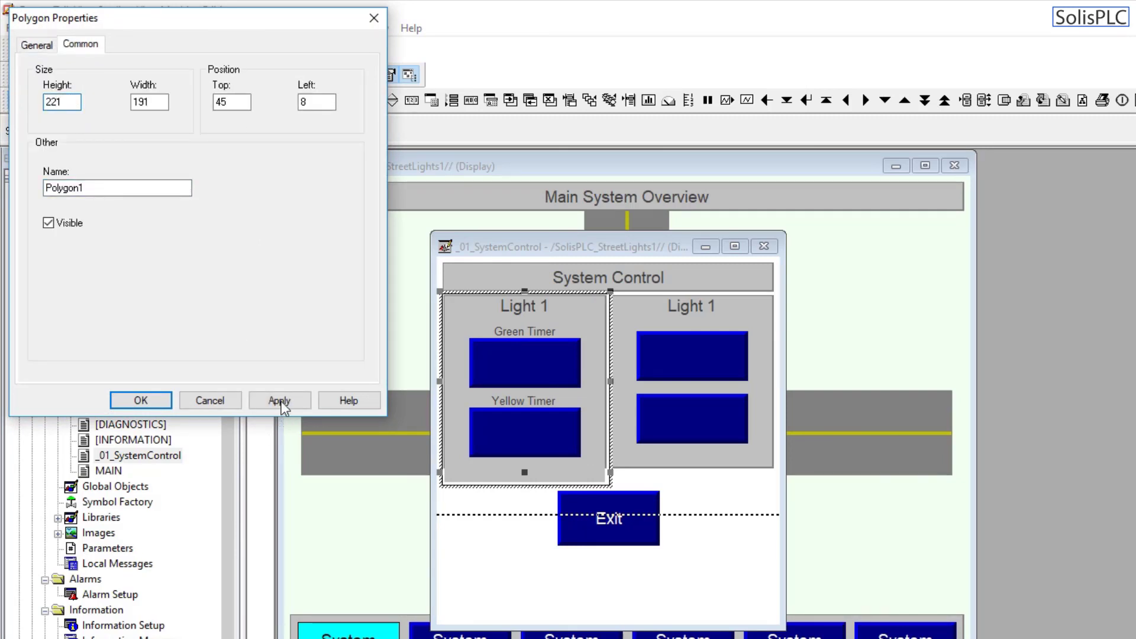
left_click(280, 402)
left_click(152, 406)
left_click(584, 512)
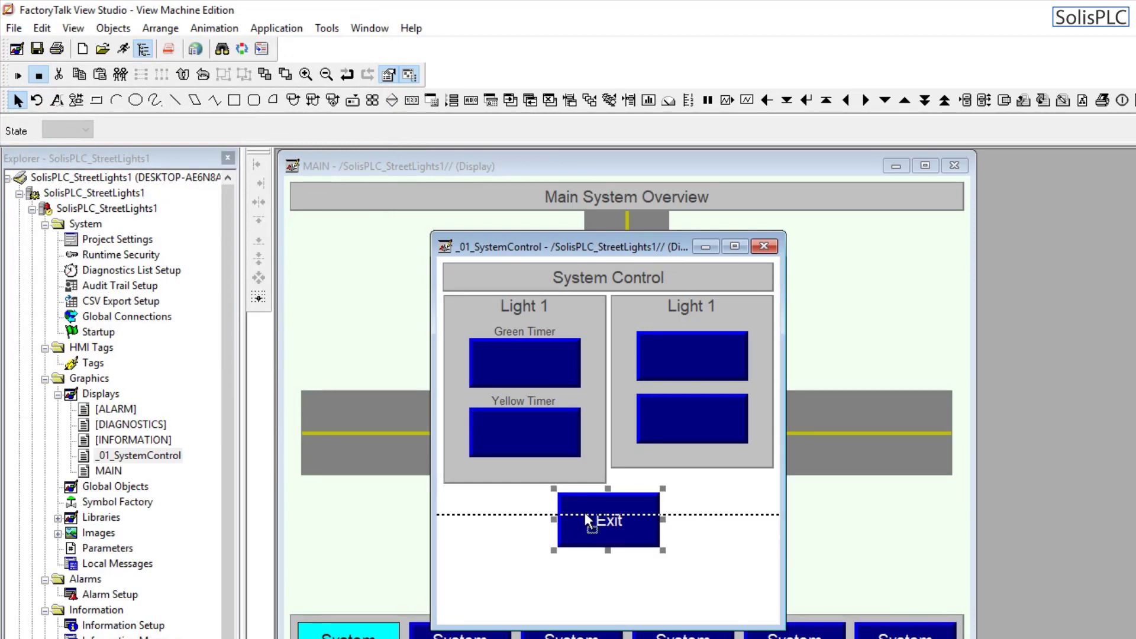
right_click(623, 598)
left_click(665, 609)
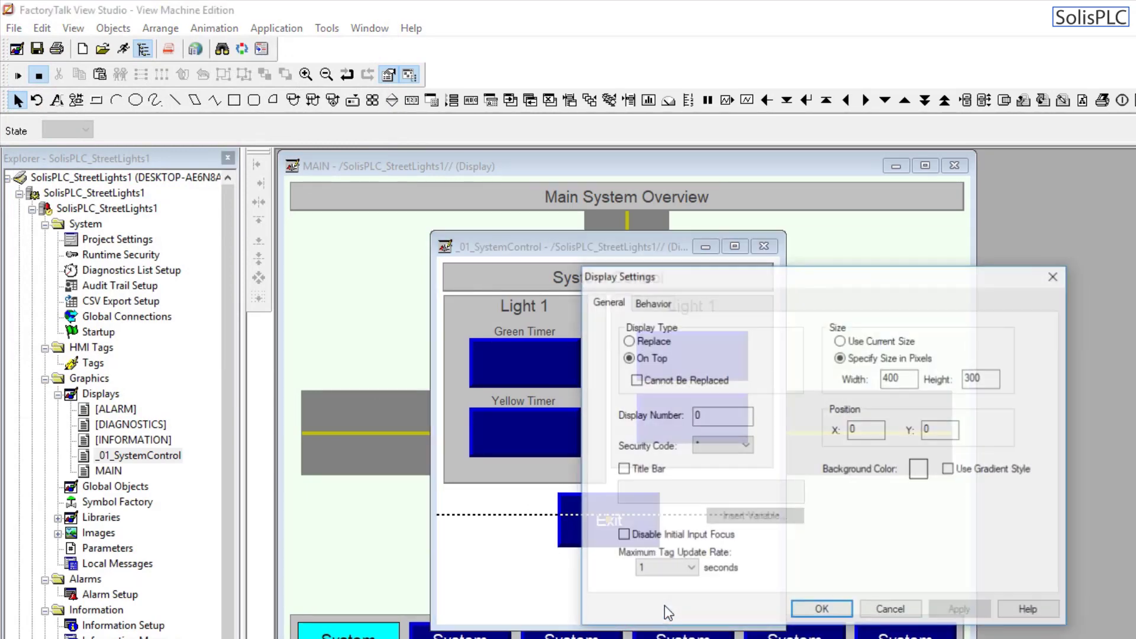
left_click(906, 612)
left_click(584, 518)
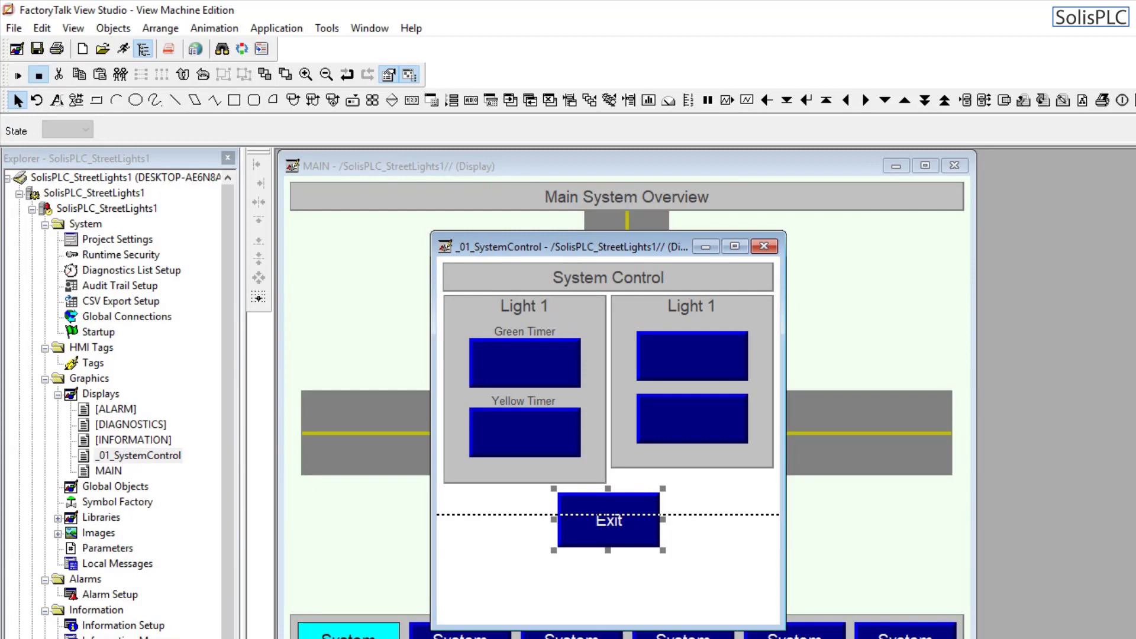
Step: Set the height of the _01_SystemControl display to 348 pixels
right_click(598, 589)
left_click(632, 601)
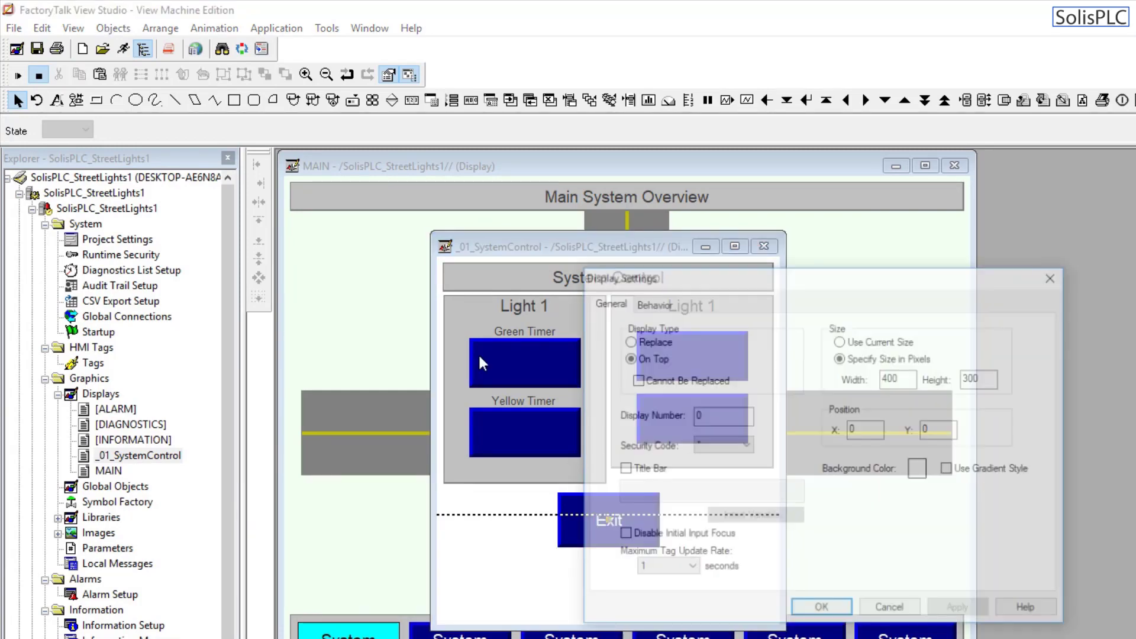
double_click(898, 377)
double_click(982, 380)
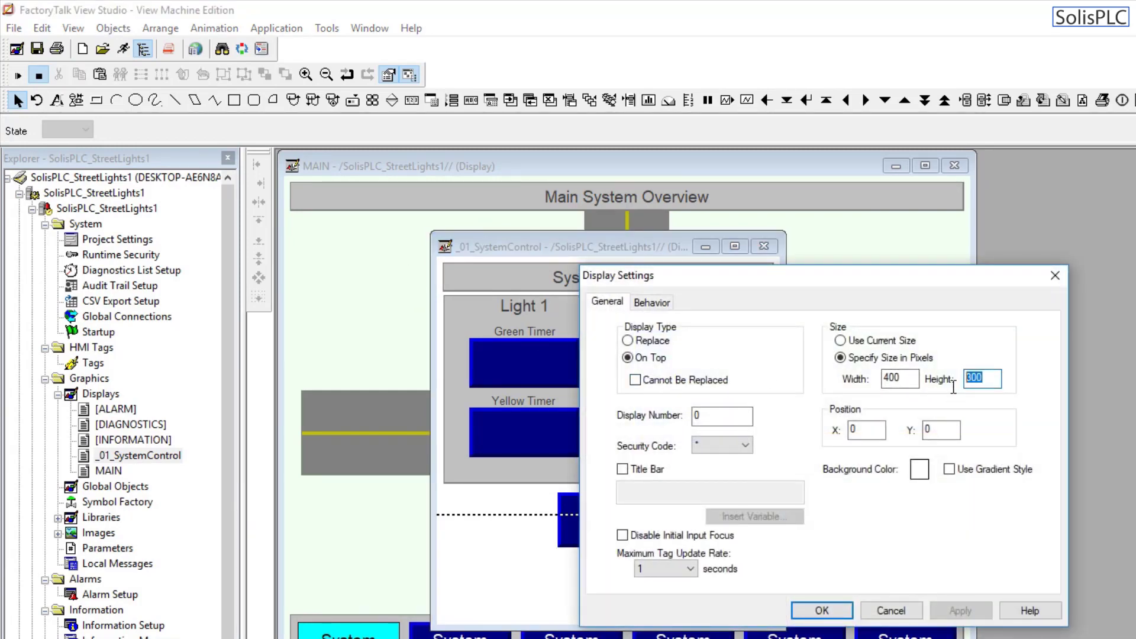
type("339")
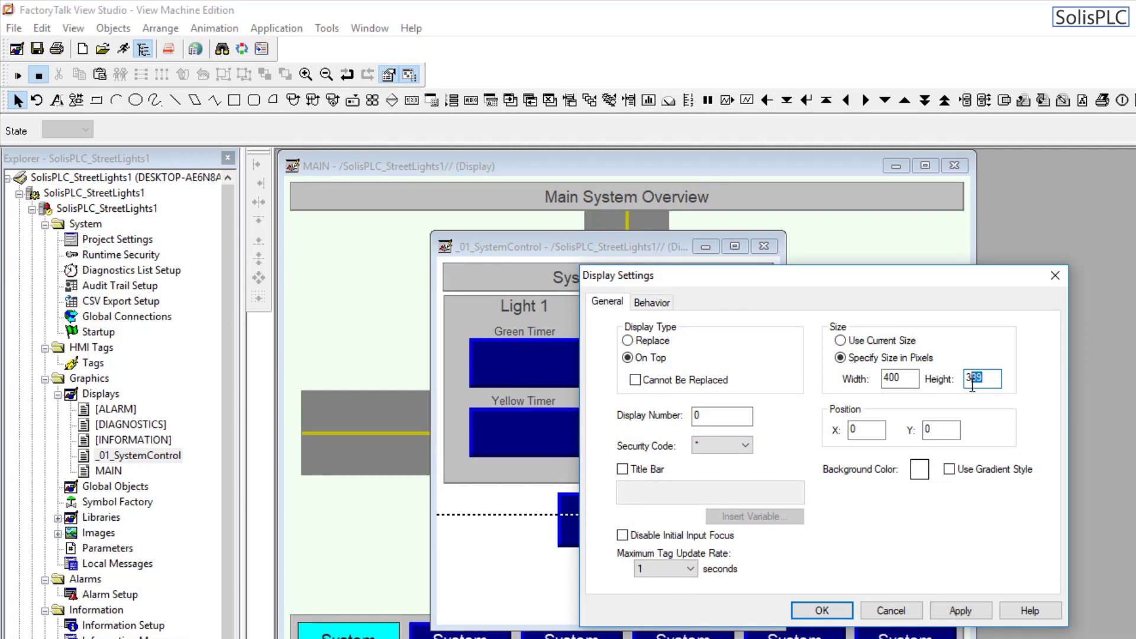
type("48")
left_click(960, 611)
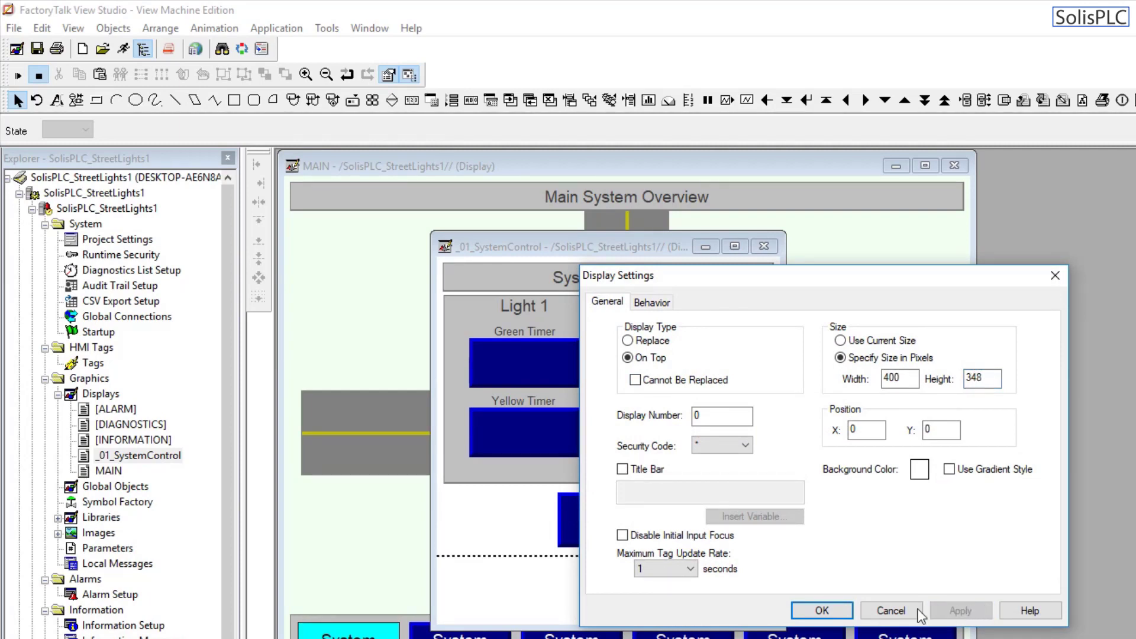
left_click(821, 611)
Step: Delete the right Light 1 panel that has no timer labels
left_click(625, 448)
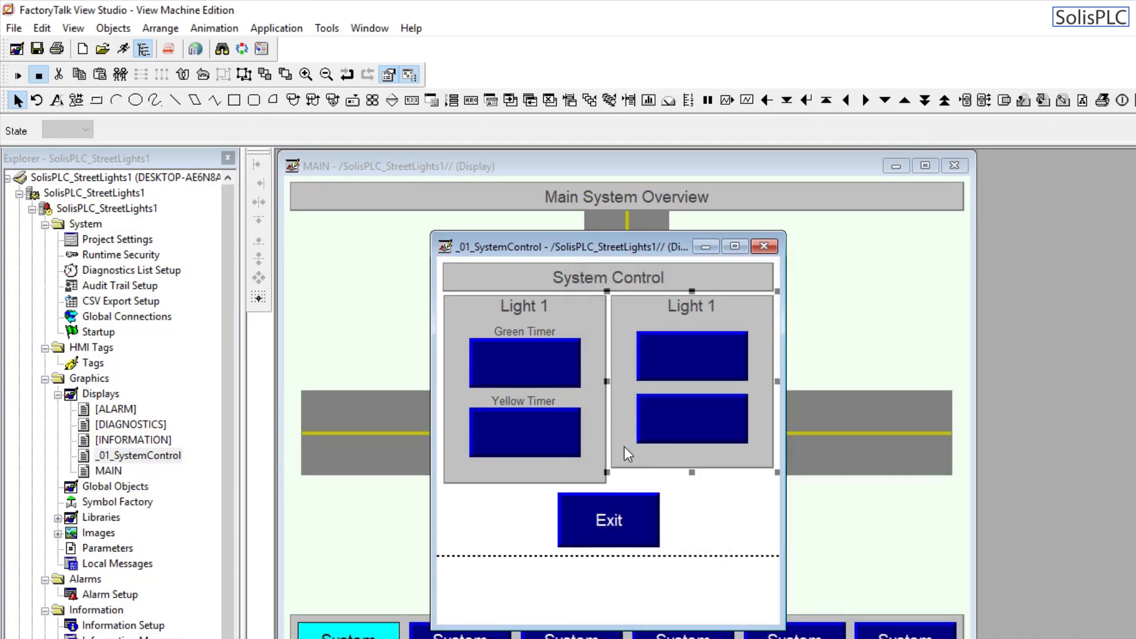
key("Delete")
left_click(584, 432)
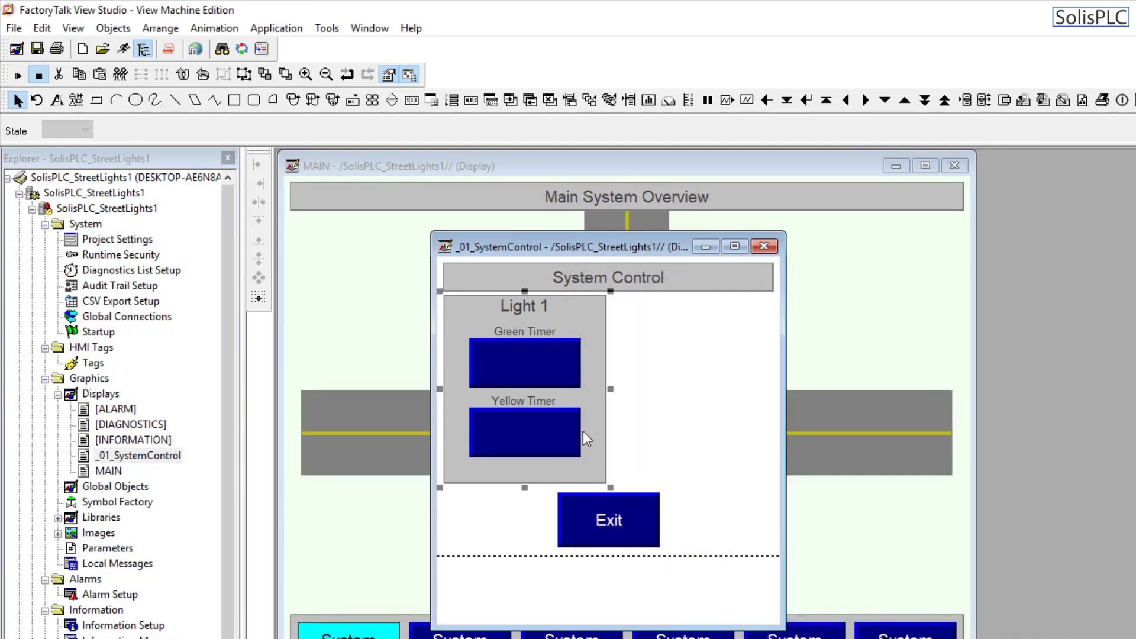
key("ctrl+d")
key("Delete")
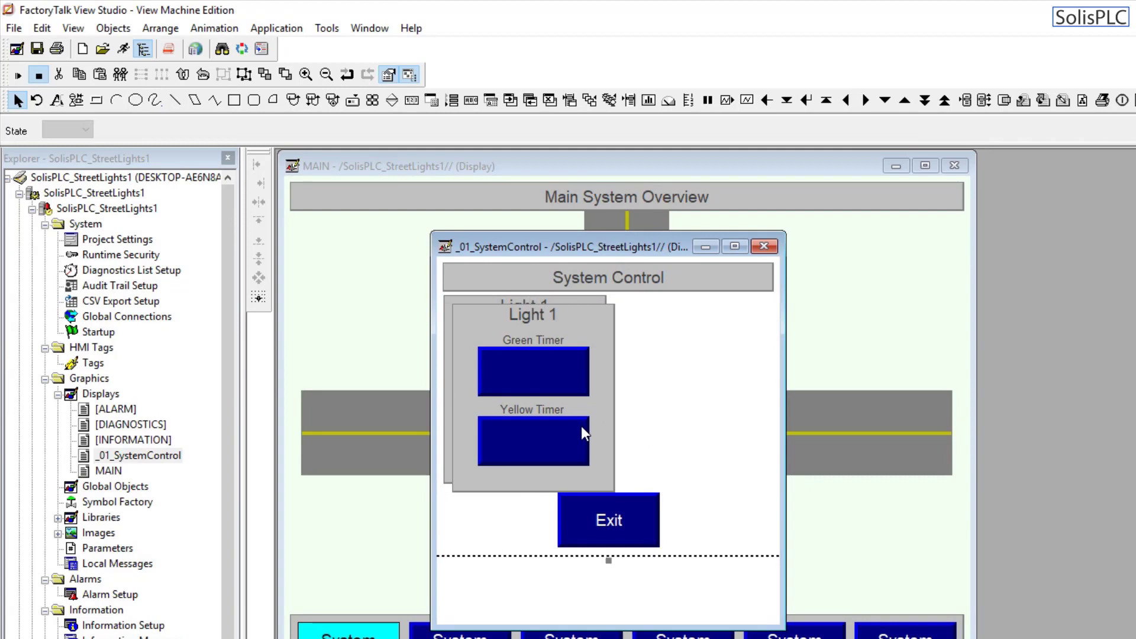
Step: Draw a Numeric Display over the Green Timer button inside the Light 1 group
left_click(560, 373)
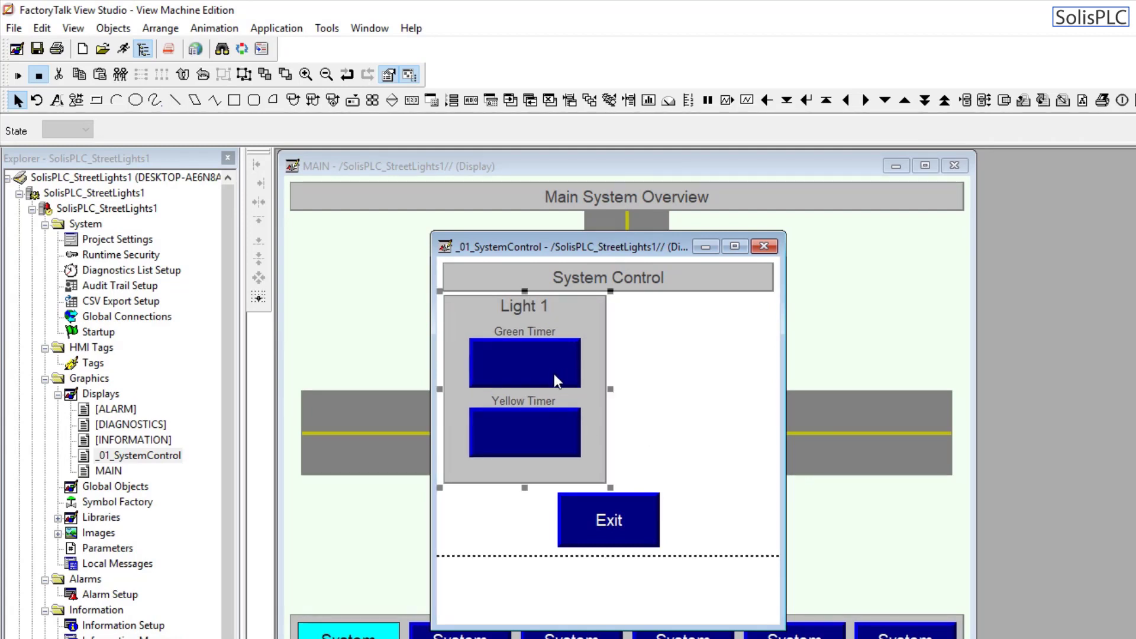
double_click(552, 374)
left_click(548, 376)
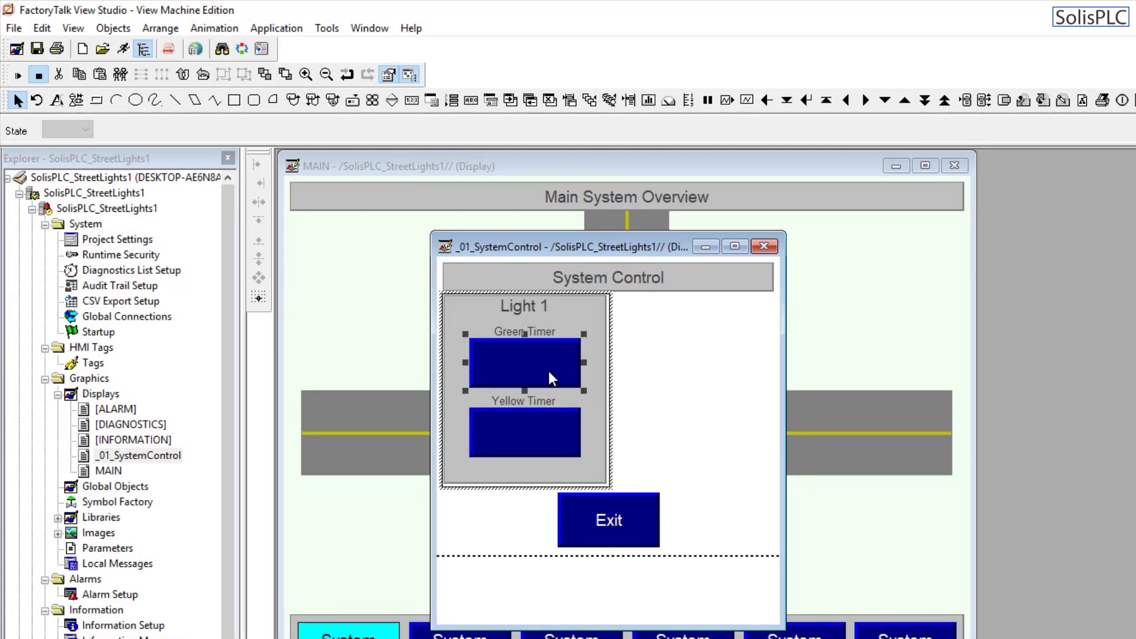
left_click(113, 28)
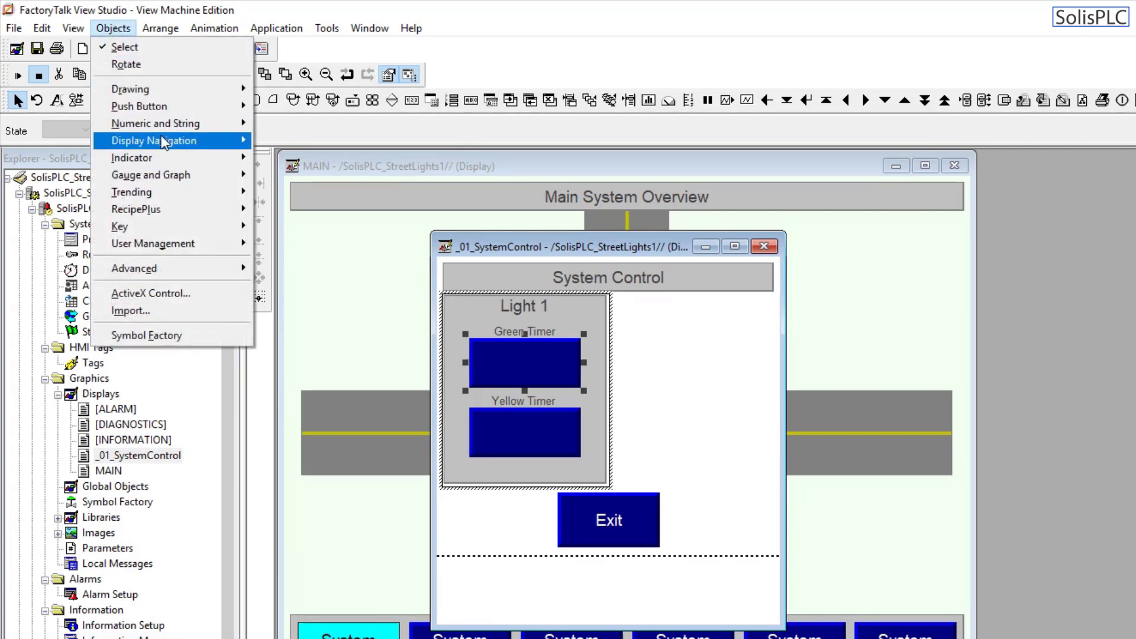
mouse_move(168, 122)
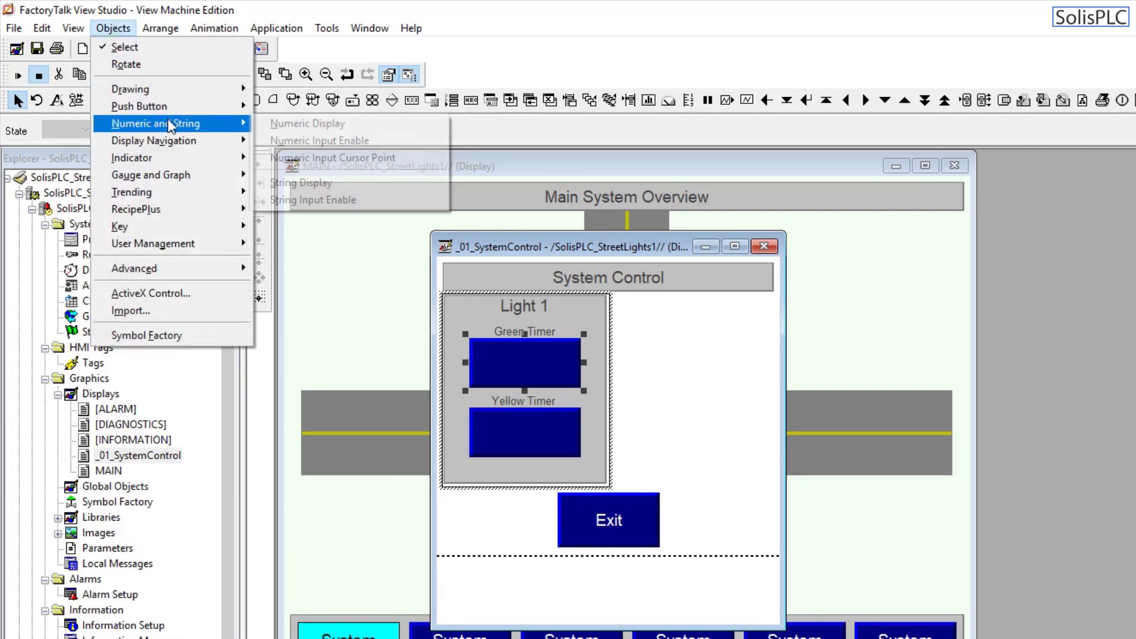
left_click(265, 124)
left_click_drag(472, 336, 582, 386)
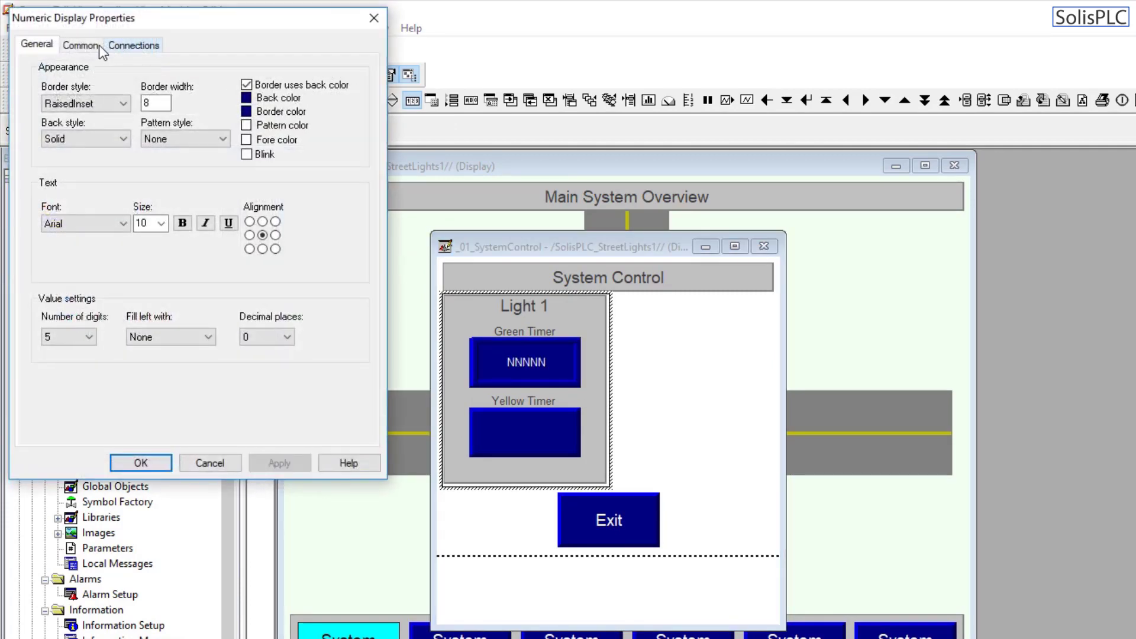
Step: Set the Green Timer numeric display's width to 130 and height to 64
left_click(99, 47)
double_click(162, 109)
type("130")
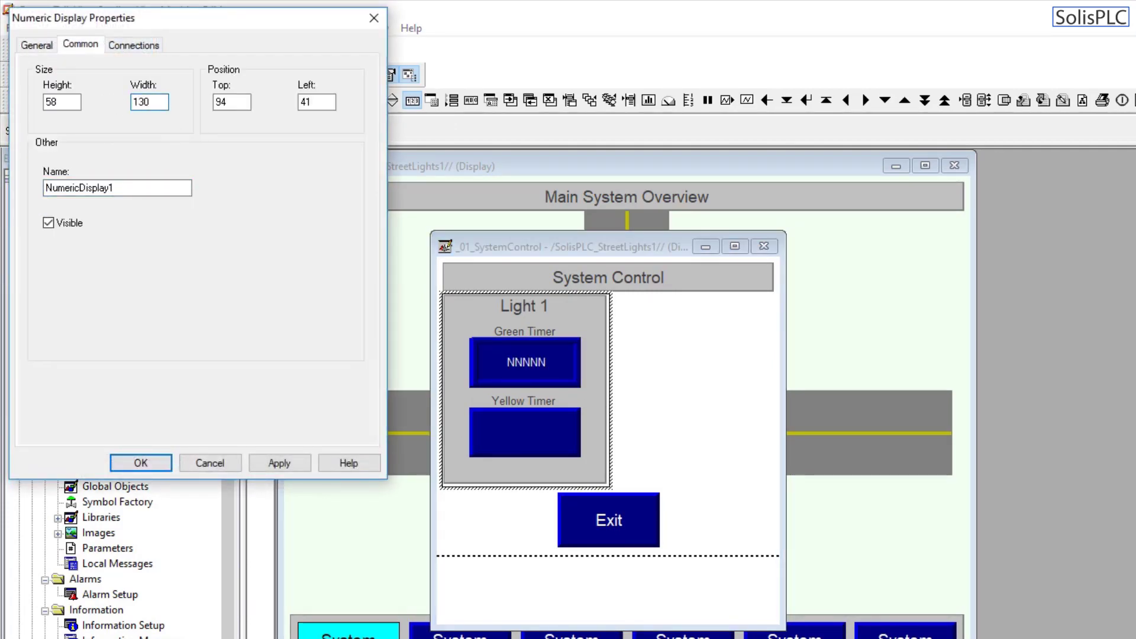
double_click(59, 102)
type("64")
left_click(269, 463)
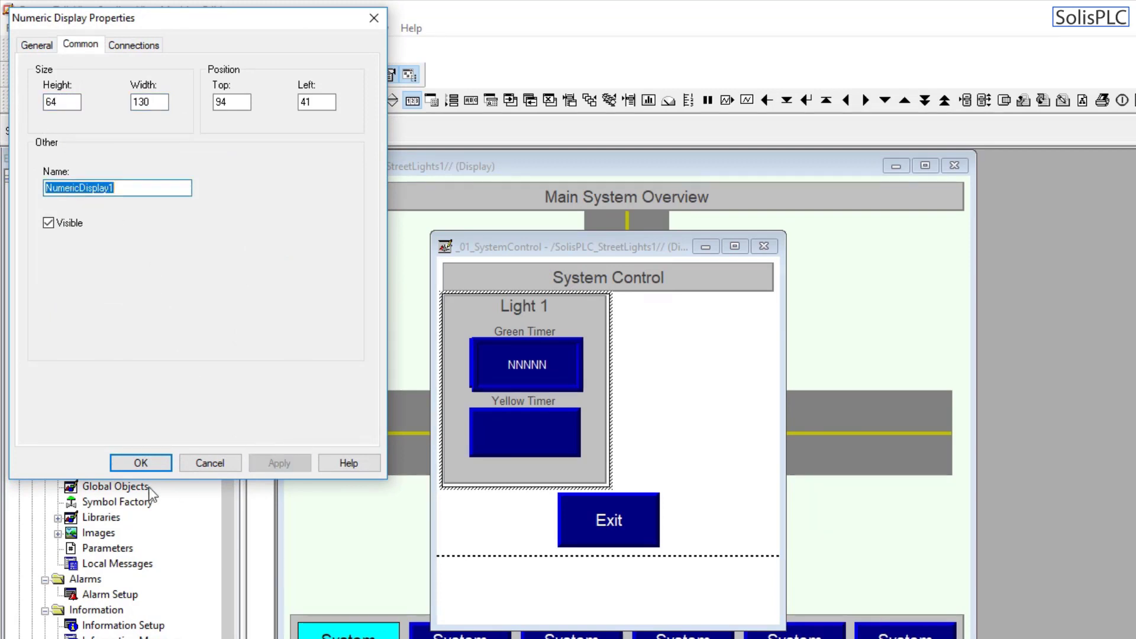
left_click(166, 459)
Step: Set the Green Timer numeric display's height to 58
left_click(513, 362)
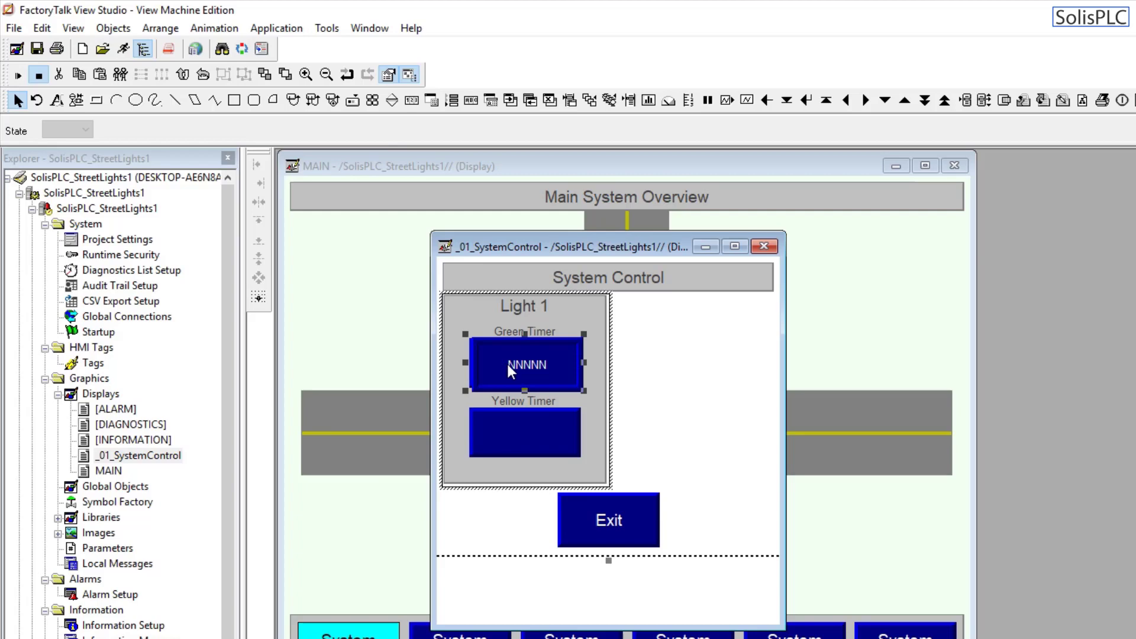
left_click(509, 365)
double_click(510, 365)
left_click(509, 364)
right_click(509, 365)
left_click(553, 372)
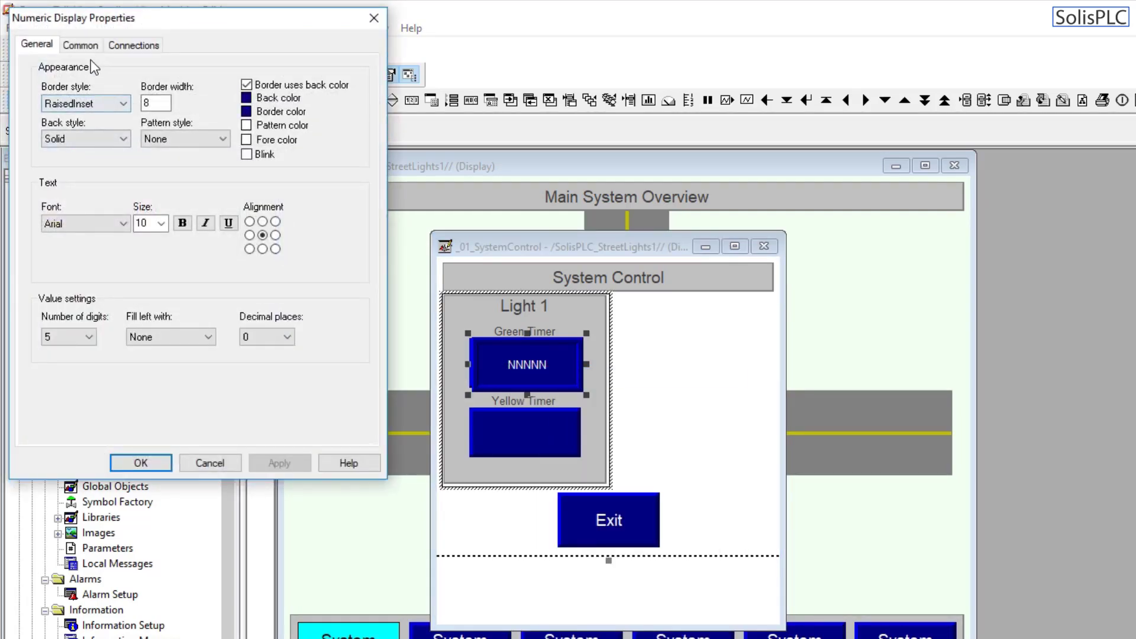
left_click(80, 45)
double_click(59, 101)
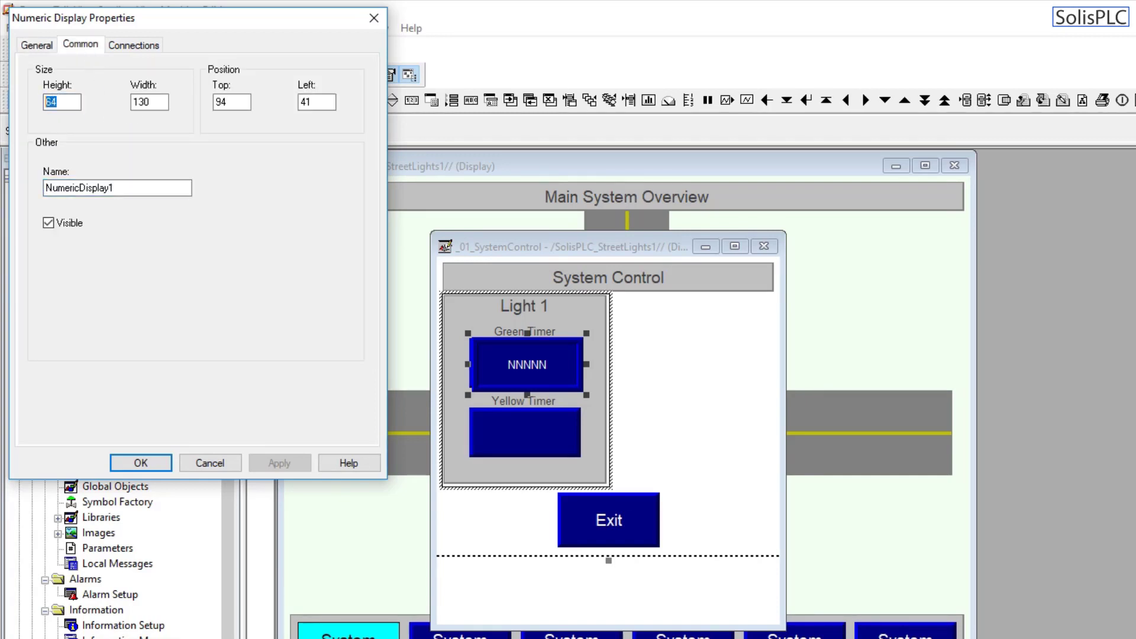
type("58")
left_click(280, 463)
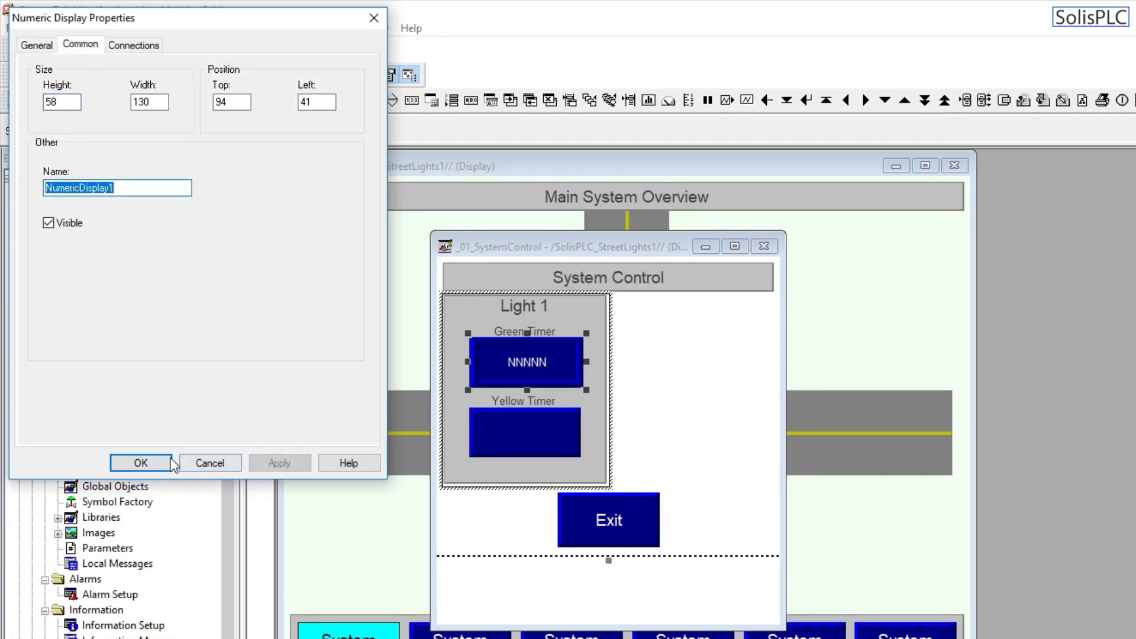
left_click(159, 464)
Step: Align the numeric display's right and top edges with the blue Green Timer button
left_click_drag(473, 364, 618, 392)
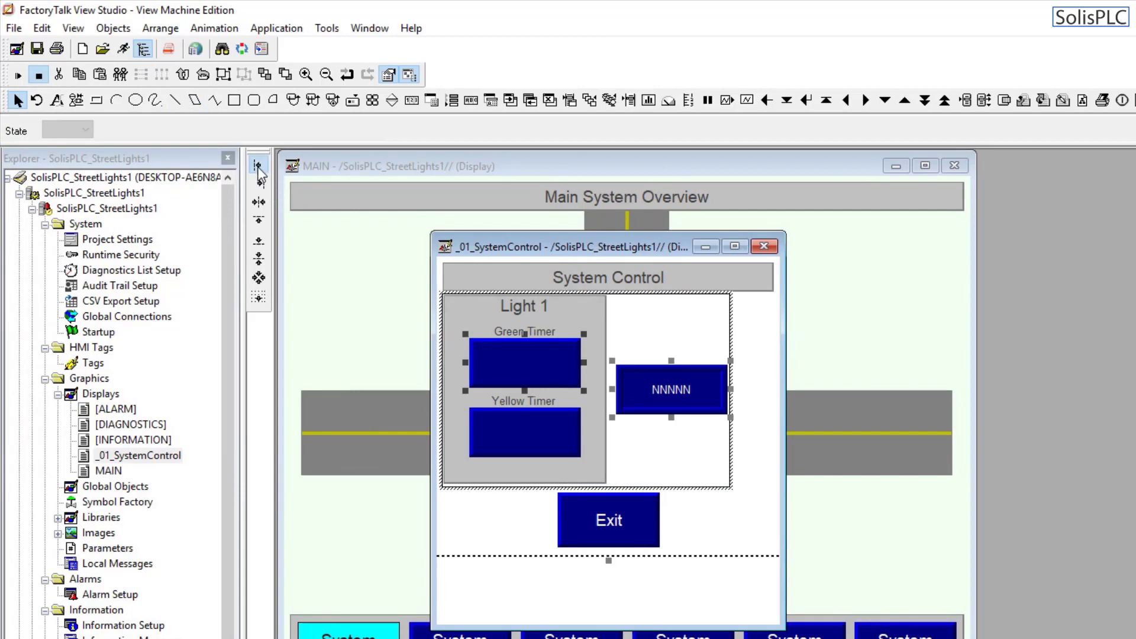
left_click(261, 183)
left_click(259, 220)
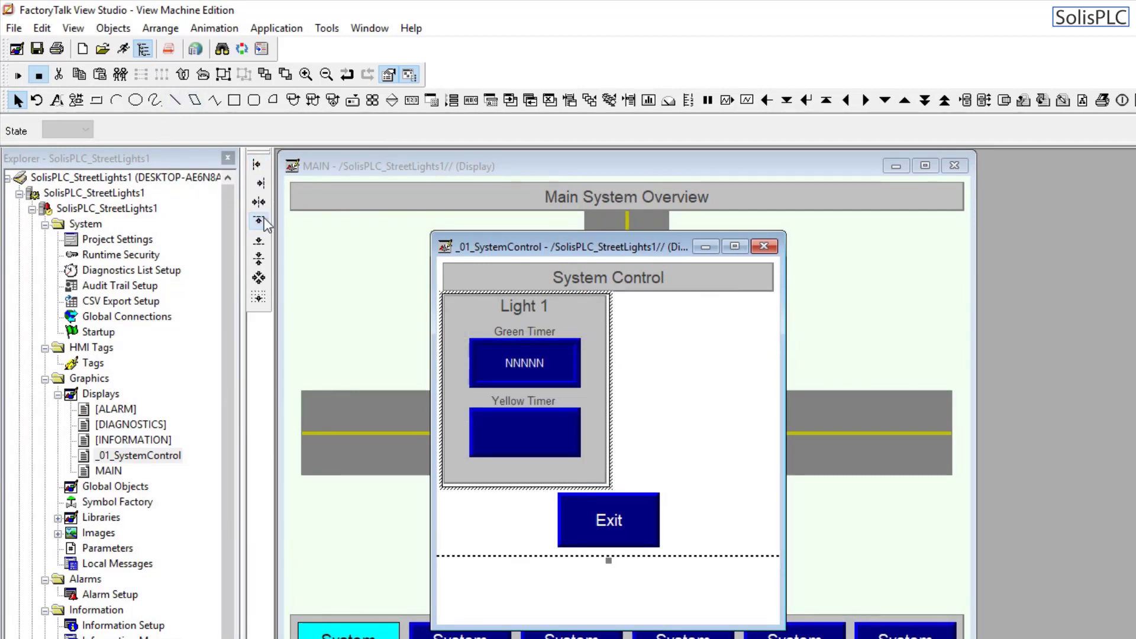
Step: Duplicate the numeric display and align the copy to the bottom and right edges of the Yellow Timer button
left_click(543, 373)
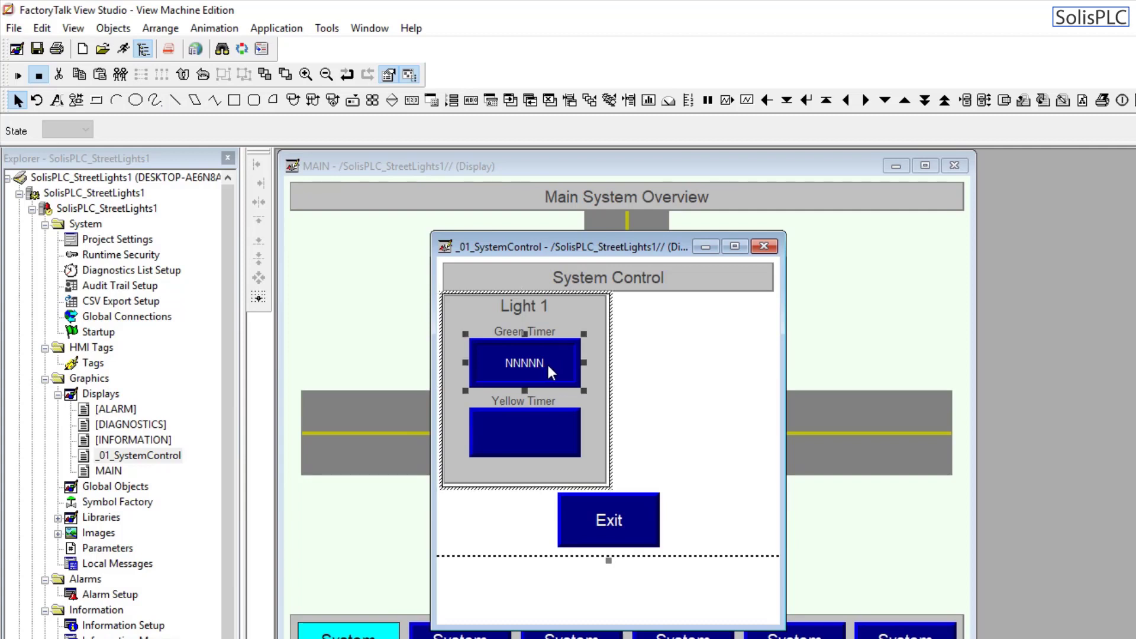
key("ctrl+d")
left_click(551, 452, "shift")
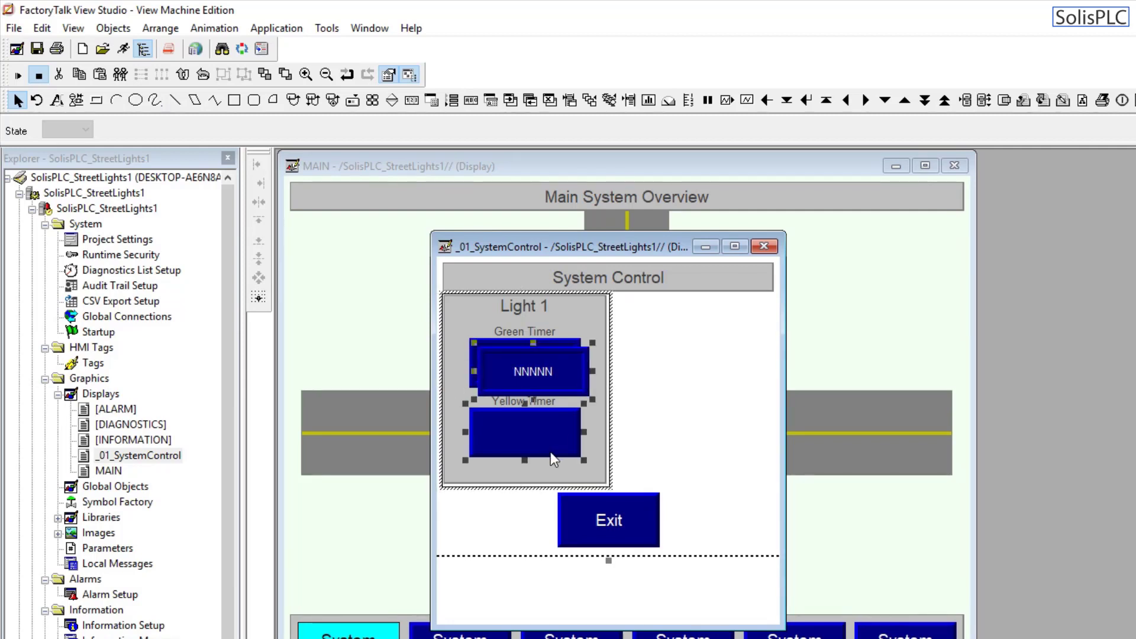
left_click(260, 243)
left_click(261, 183)
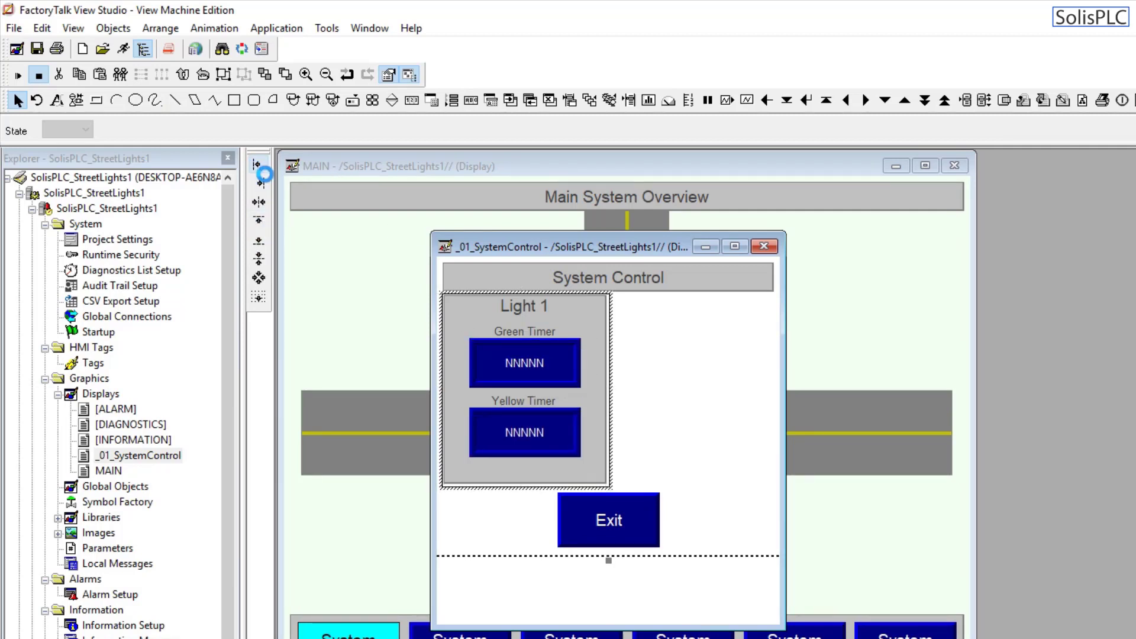
left_click(466, 379)
left_click(673, 373)
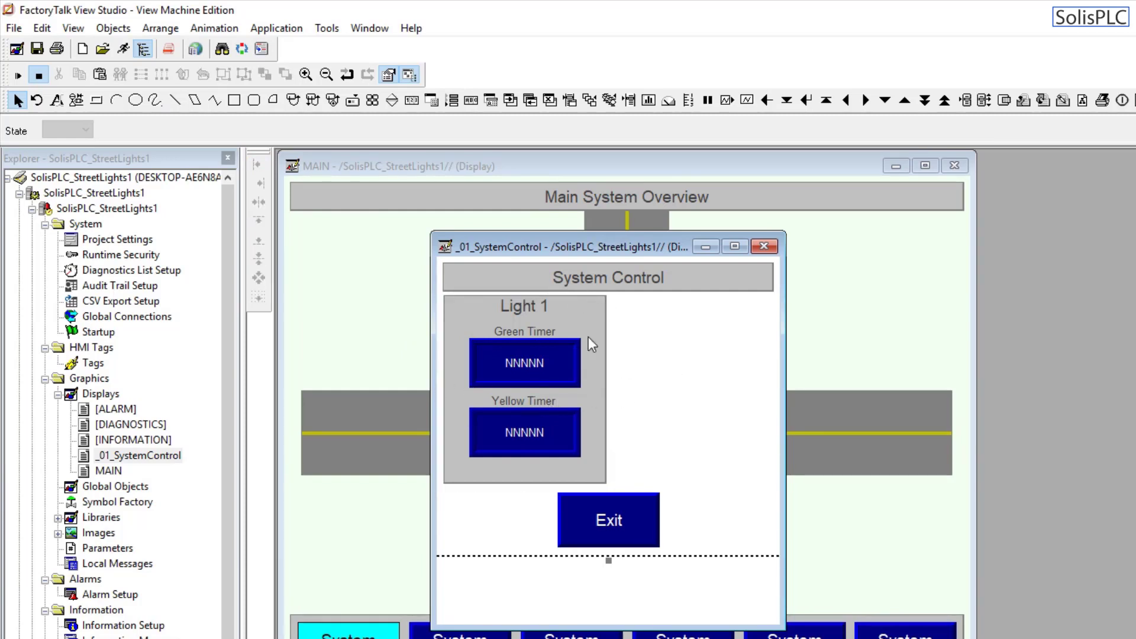
Step: Duplicate the Light 1 panel, aligning the copy right with the System Control header and bottom with the original panel
left_click(592, 356)
key("ctrl+d")
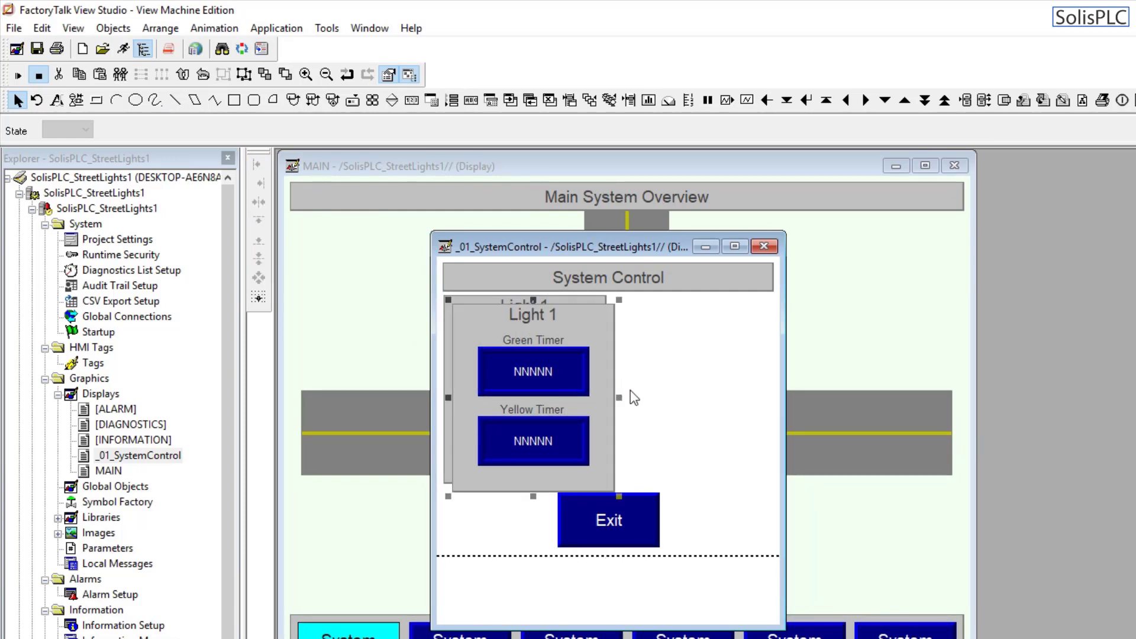
left_click_drag(589, 379, 703, 351)
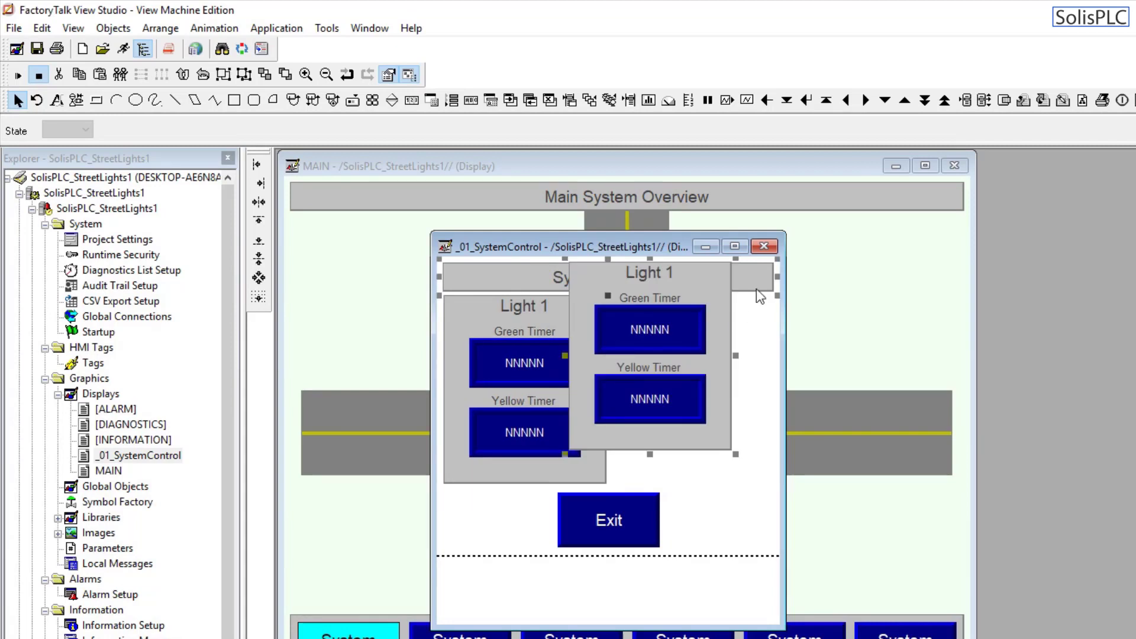
left_click(258, 183)
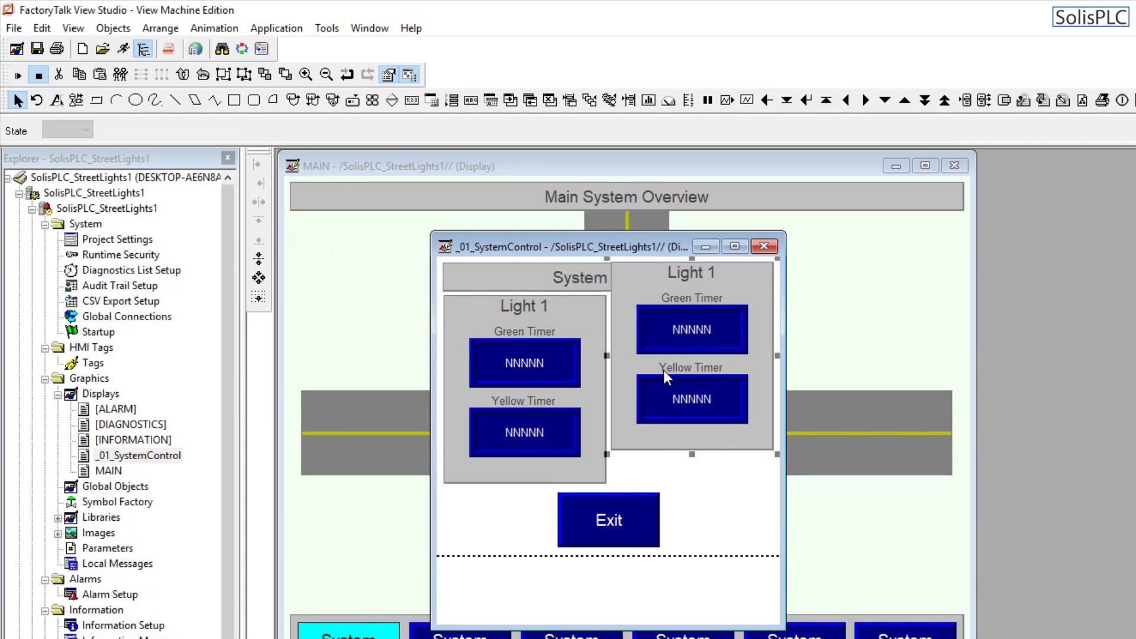
left_click(586, 456, "shift")
left_click(259, 239)
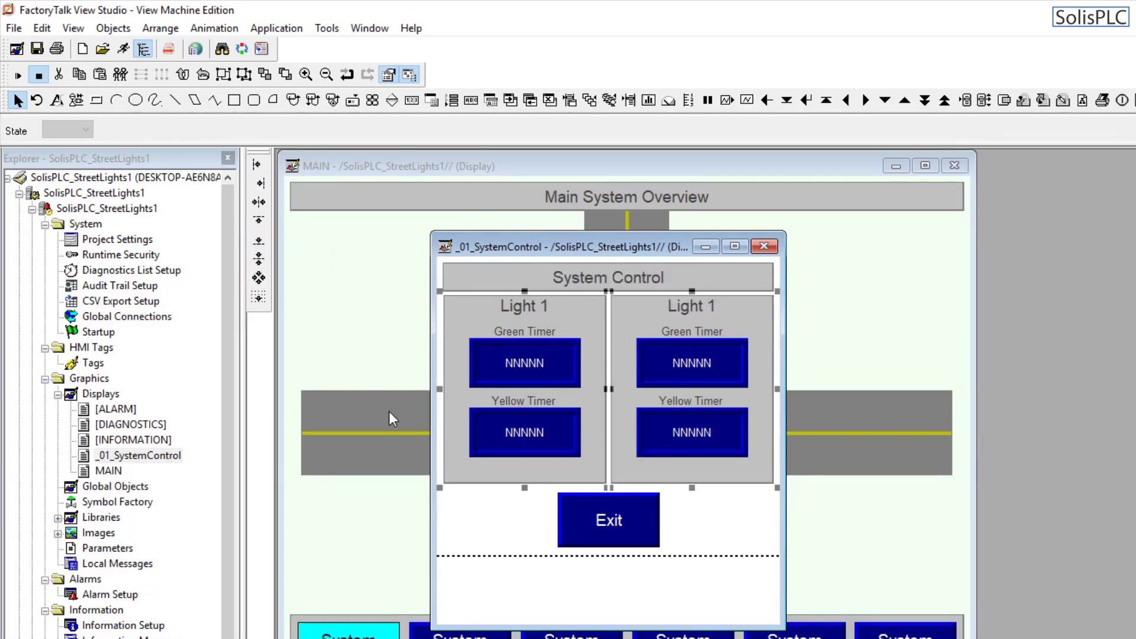
Step: Set the _01_SystemControl display's background color to light gray and save the display
right_click(493, 528)
left_click(527, 536)
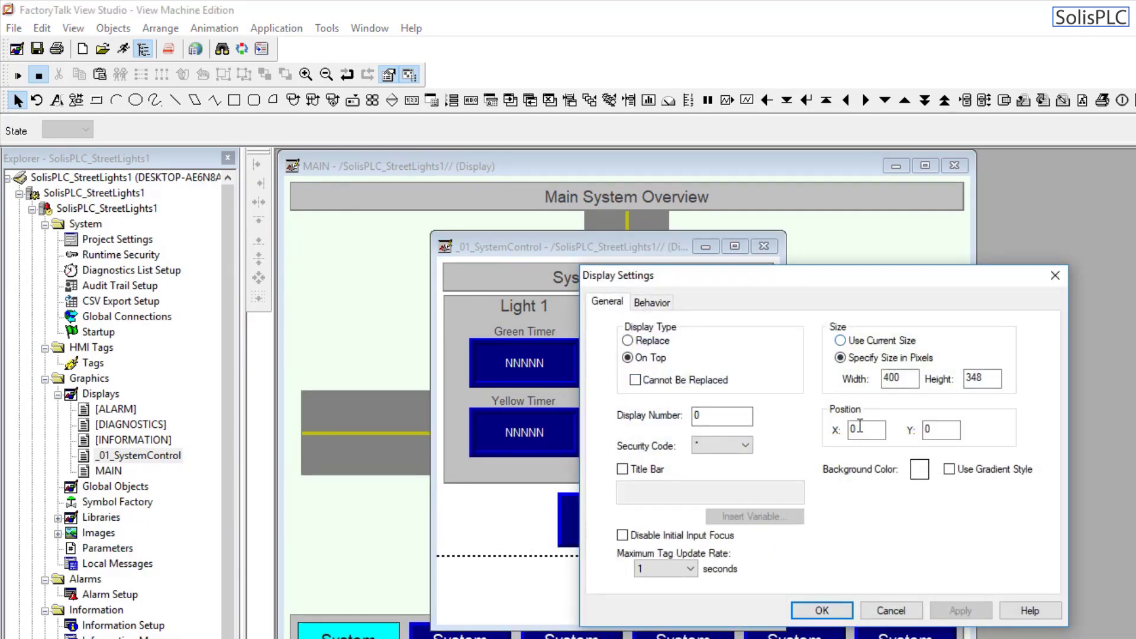
left_click(920, 469)
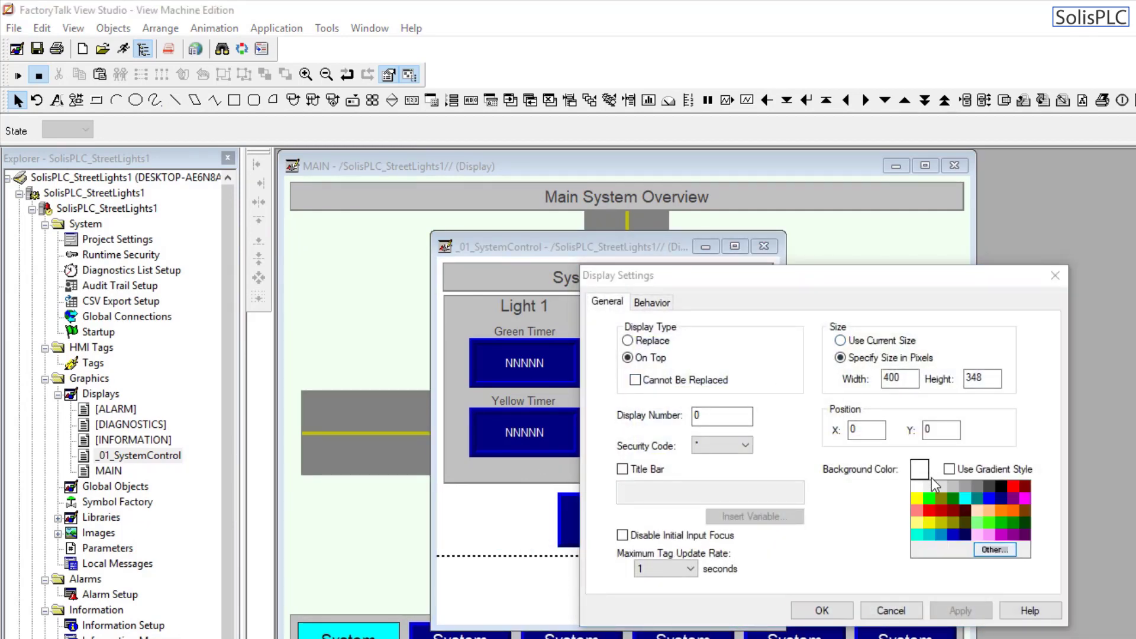
left_click(942, 491)
left_click(839, 610)
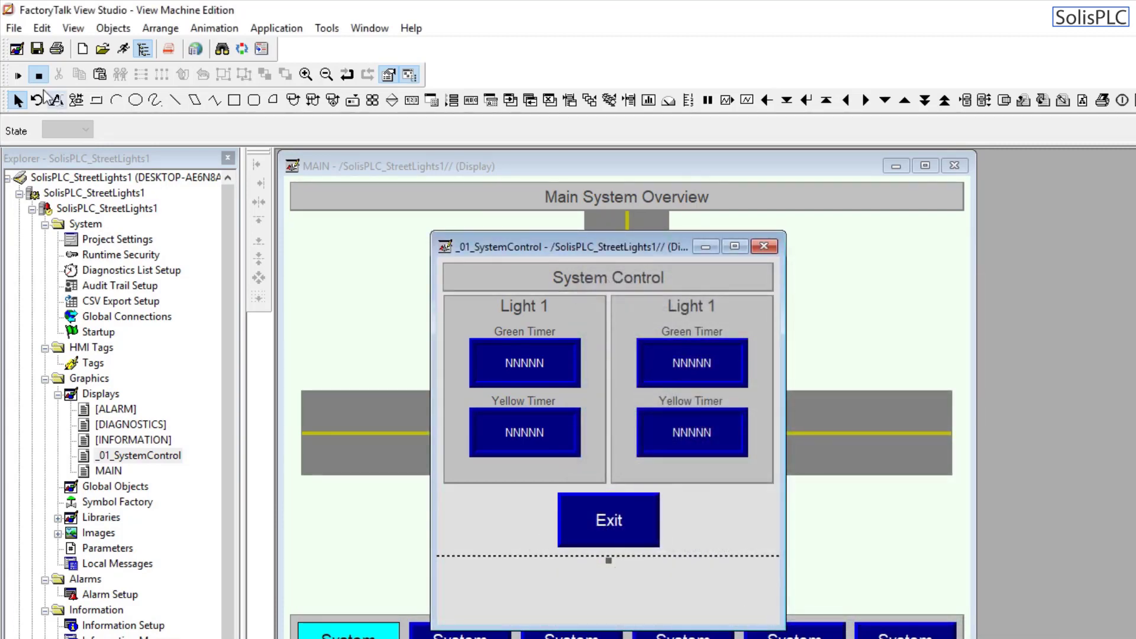
left_click(36, 51)
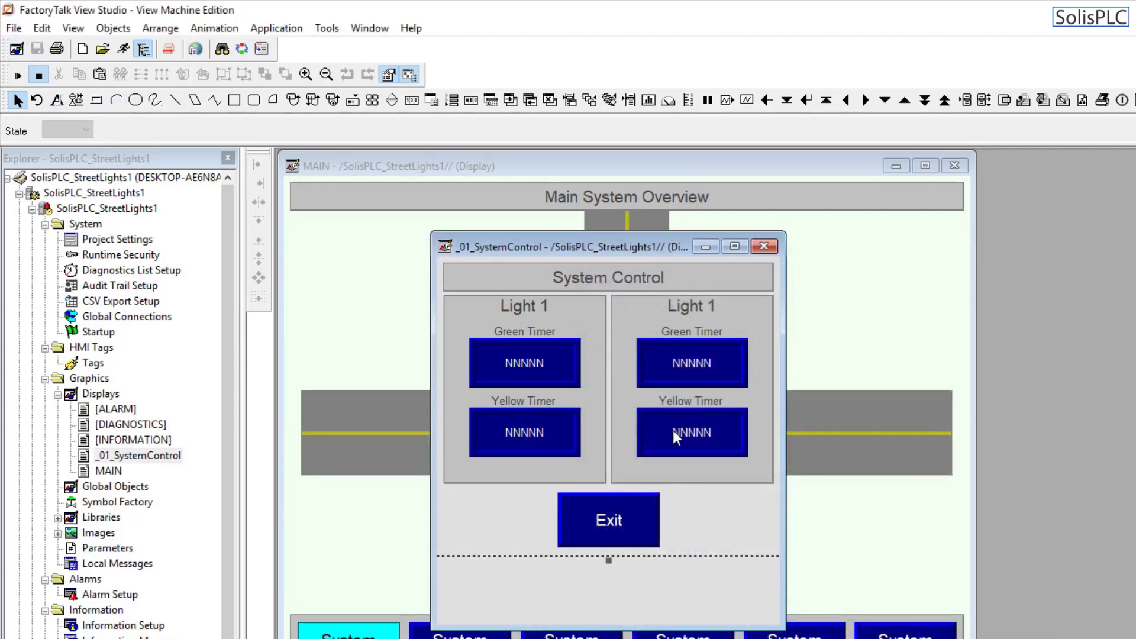
Step: Open the connection settings of the Green Timer numeric display in the first Light 1 panel
left_click(544, 366)
left_click(535, 367)
right_click(535, 369)
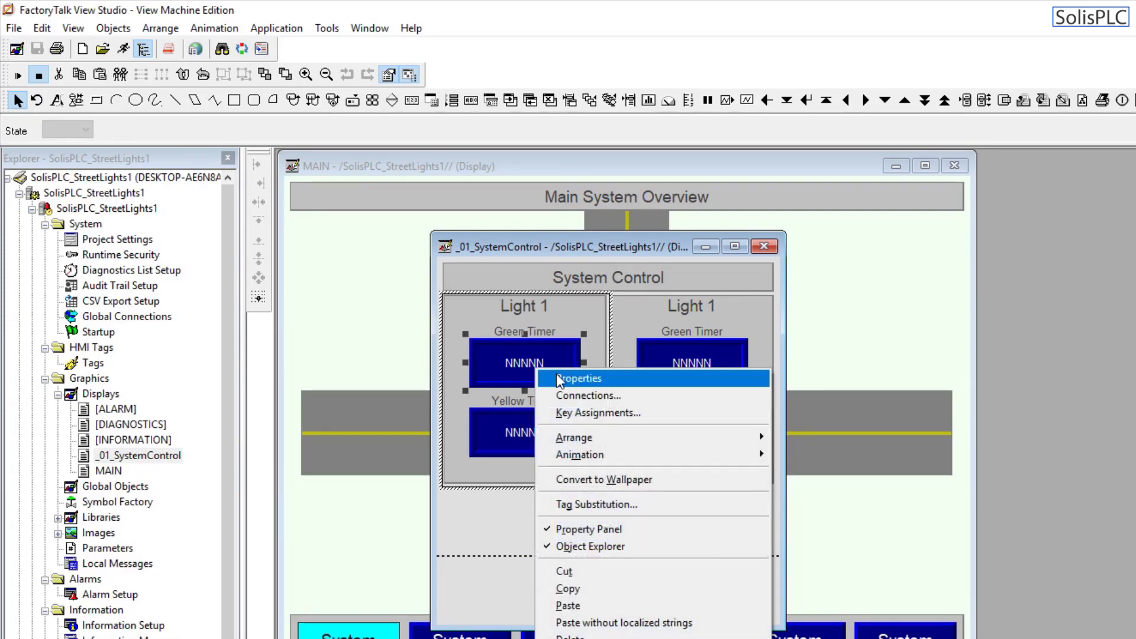
left_click(556, 376)
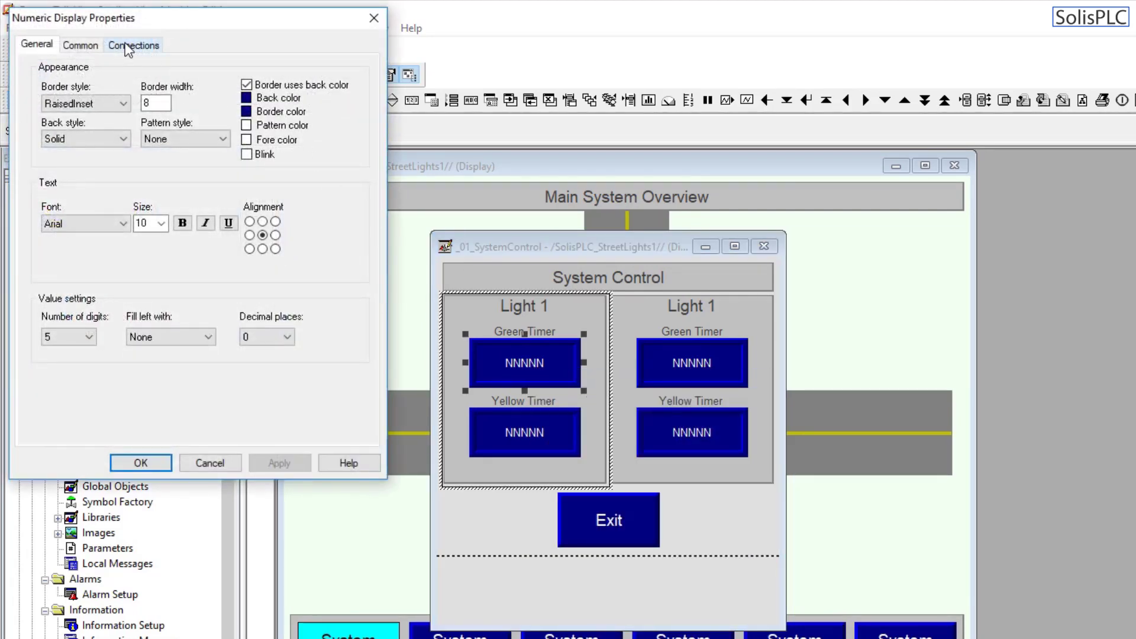
left_click(129, 50)
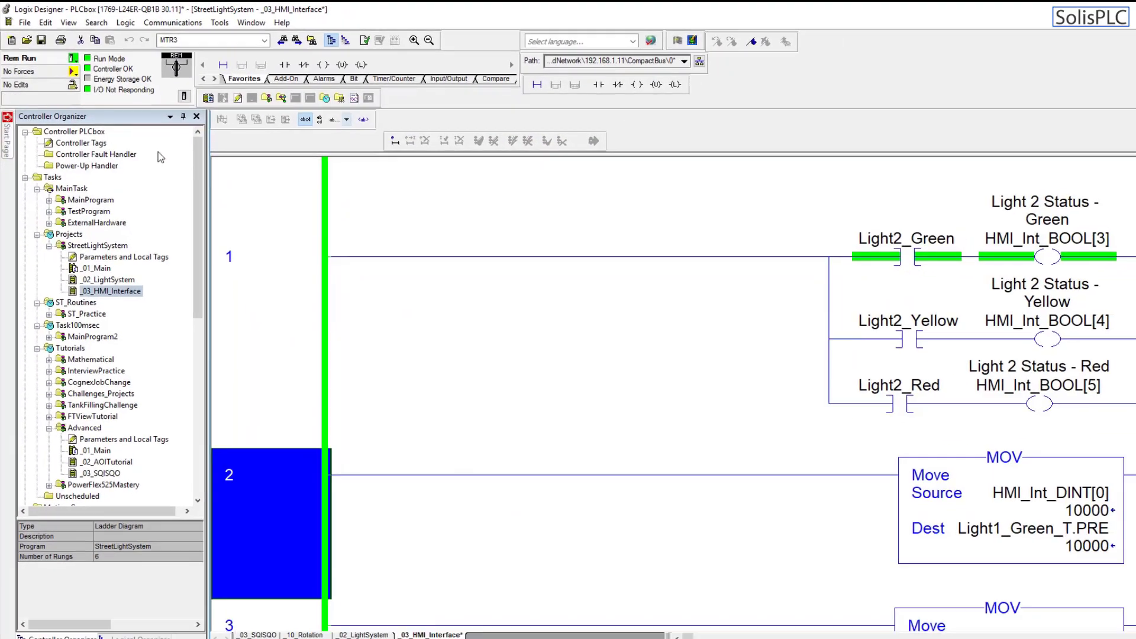
Step: Save the Logix Designer project with uploaded tag values and review the timer MOV rungs in _03_HMI_Interface
key("ctrl+s")
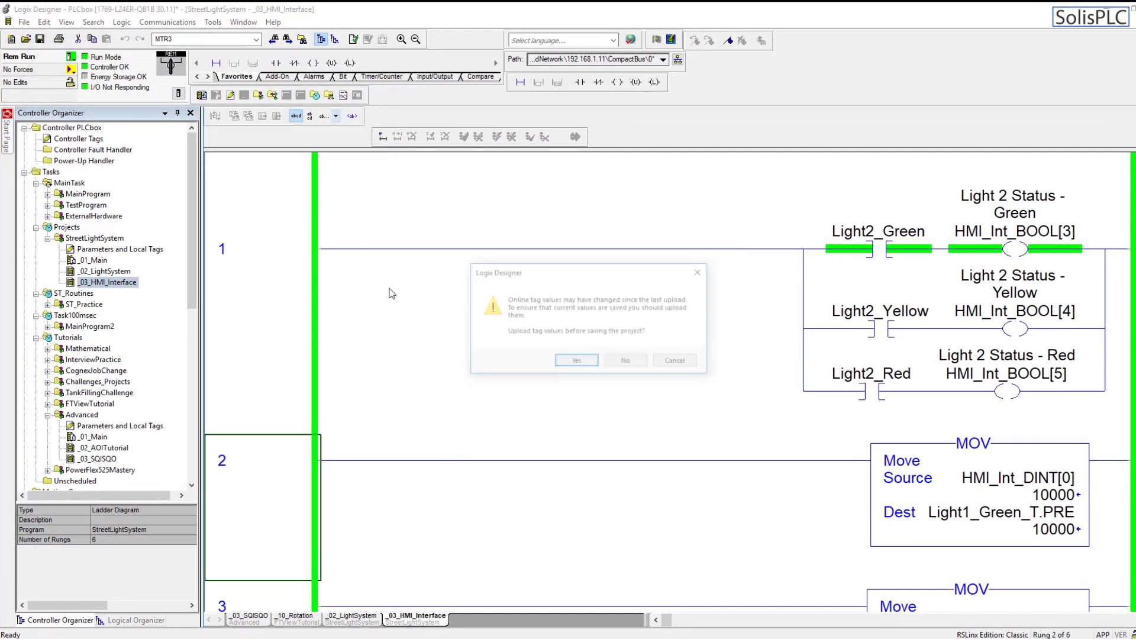
left_click(579, 361)
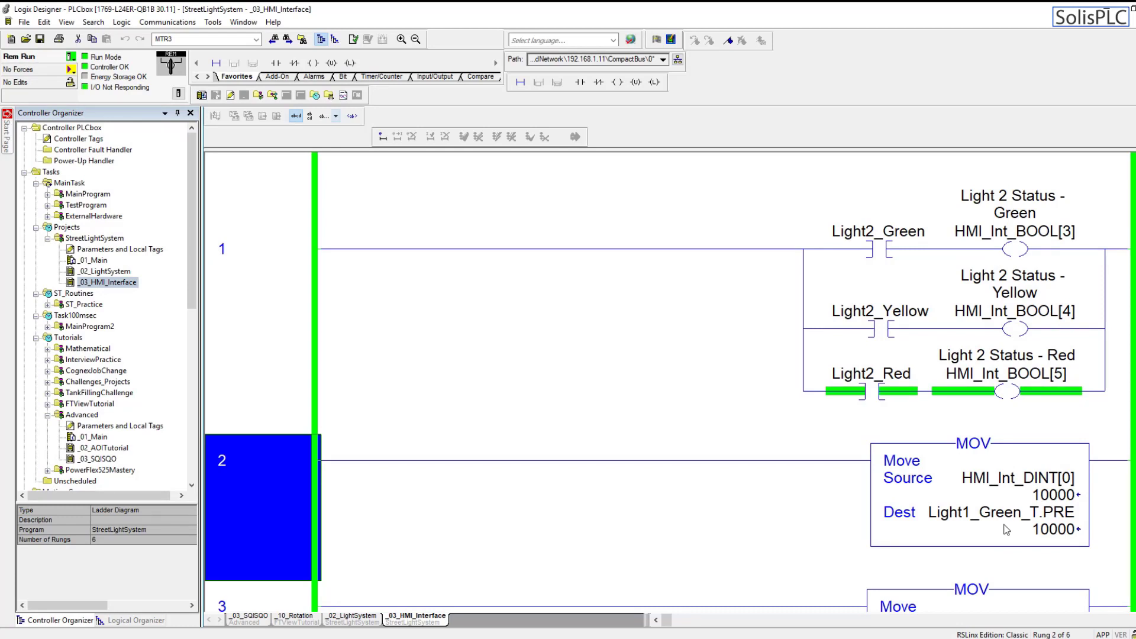
scroll(644, 448, "down", 2)
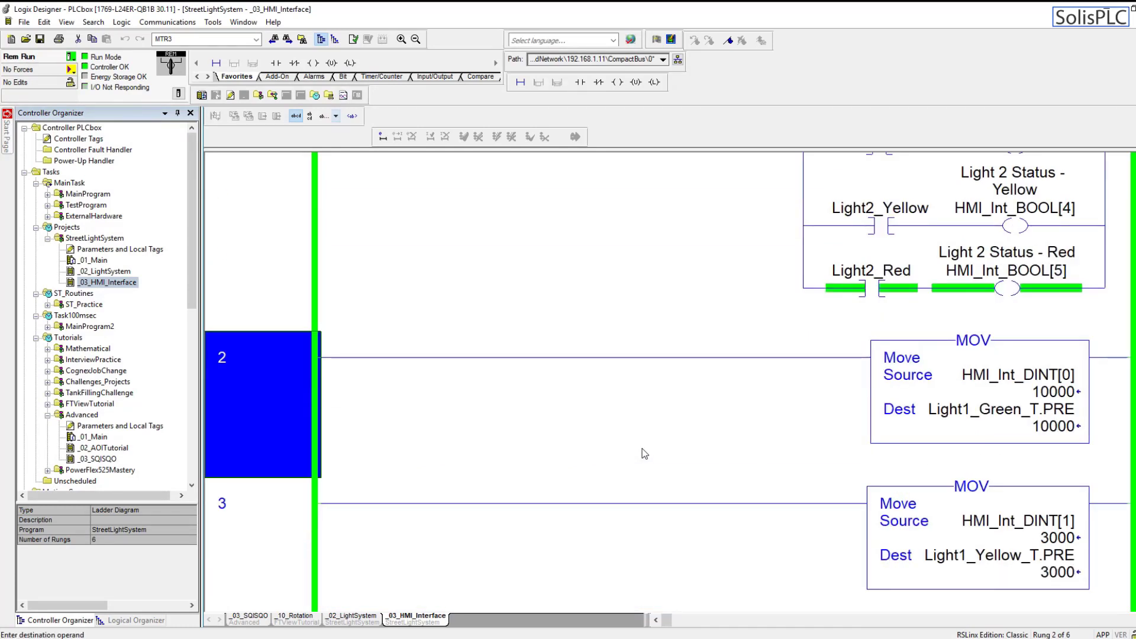
scroll(640, 438, "down", 5)
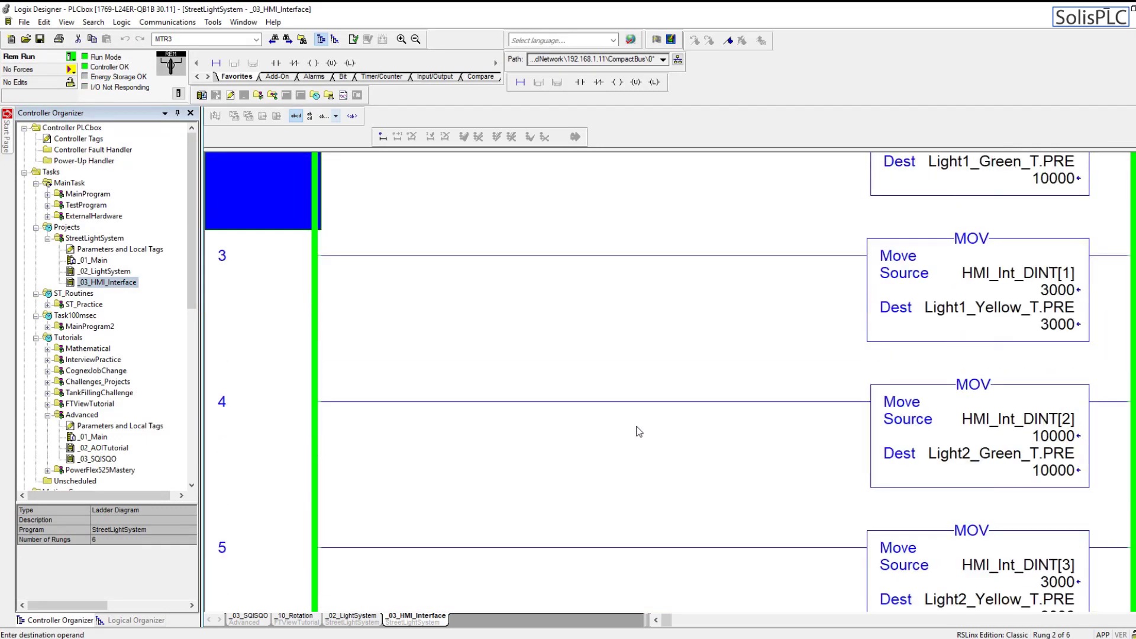
scroll(639, 432, "up", 4)
scroll(320, 350, "up", 2)
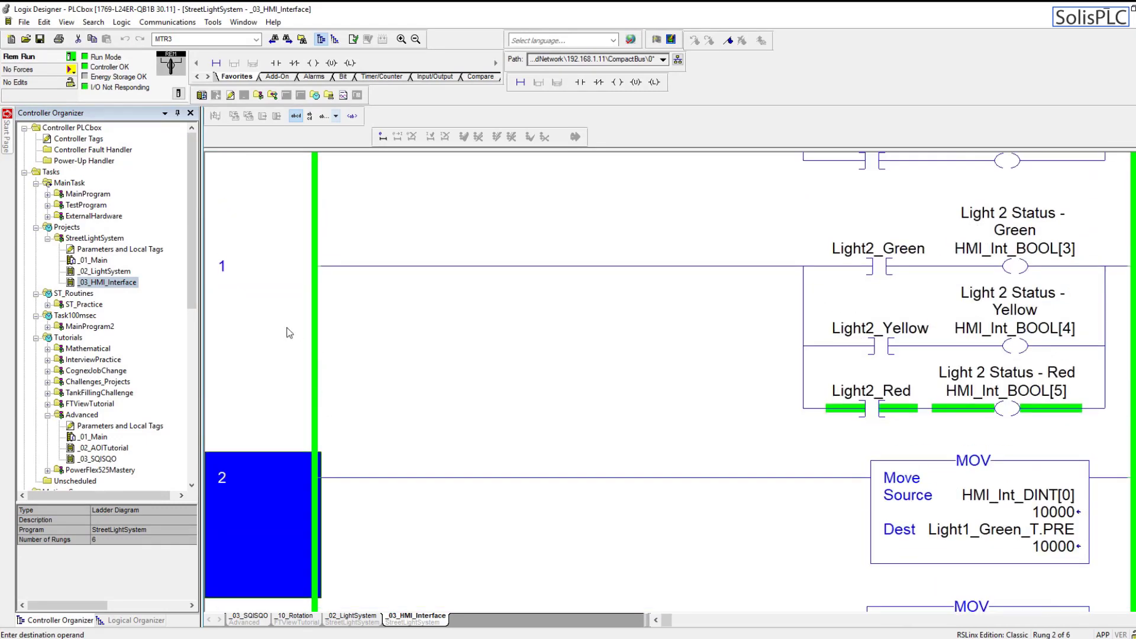
left_click(296, 332)
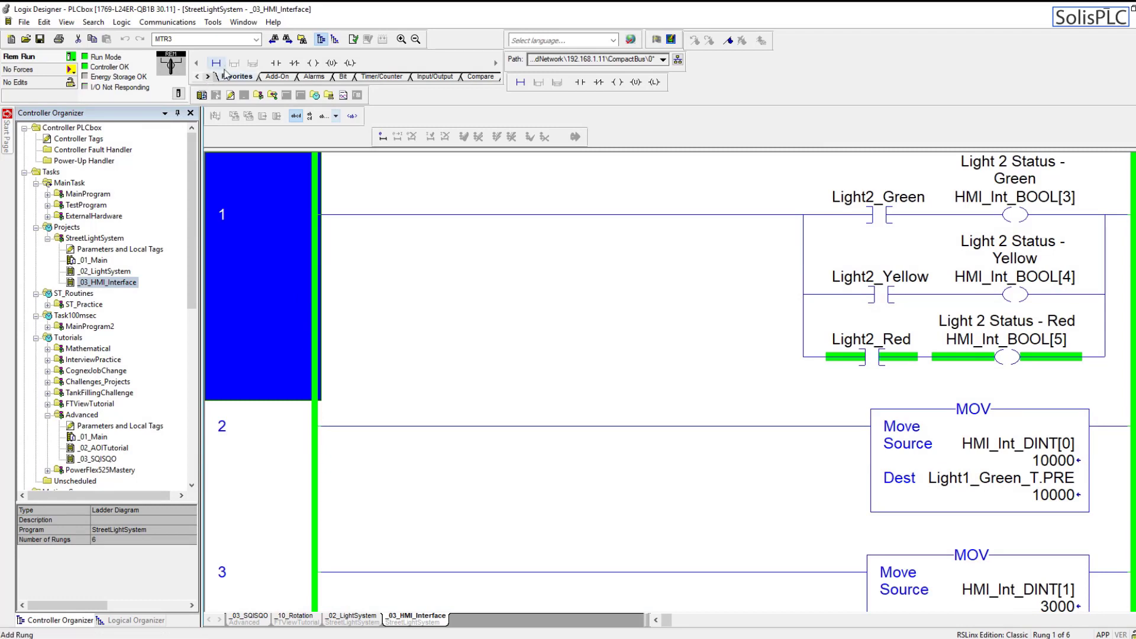
key("ctrl+r")
scroll(478, 320, "down", 1)
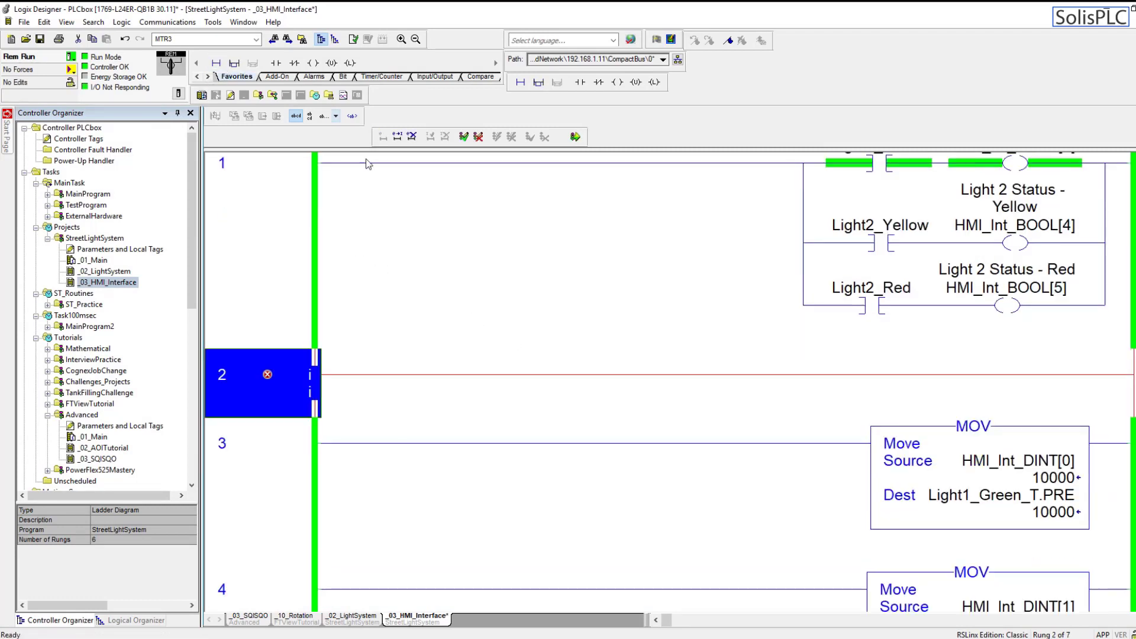
left_click(276, 62)
double_click(386, 385)
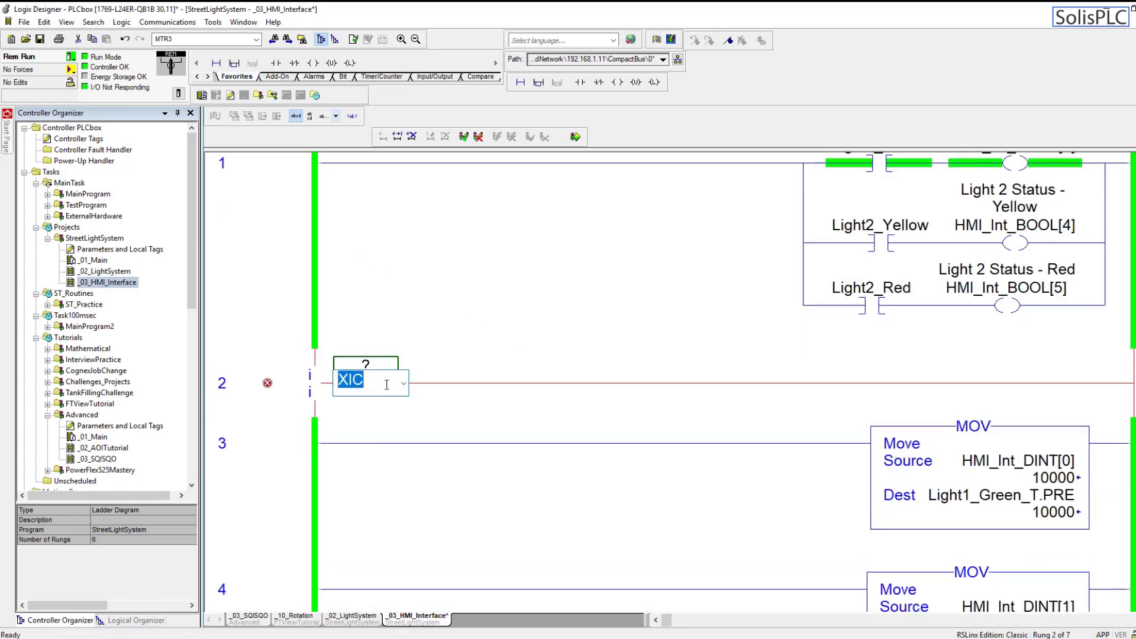
type("MOV")
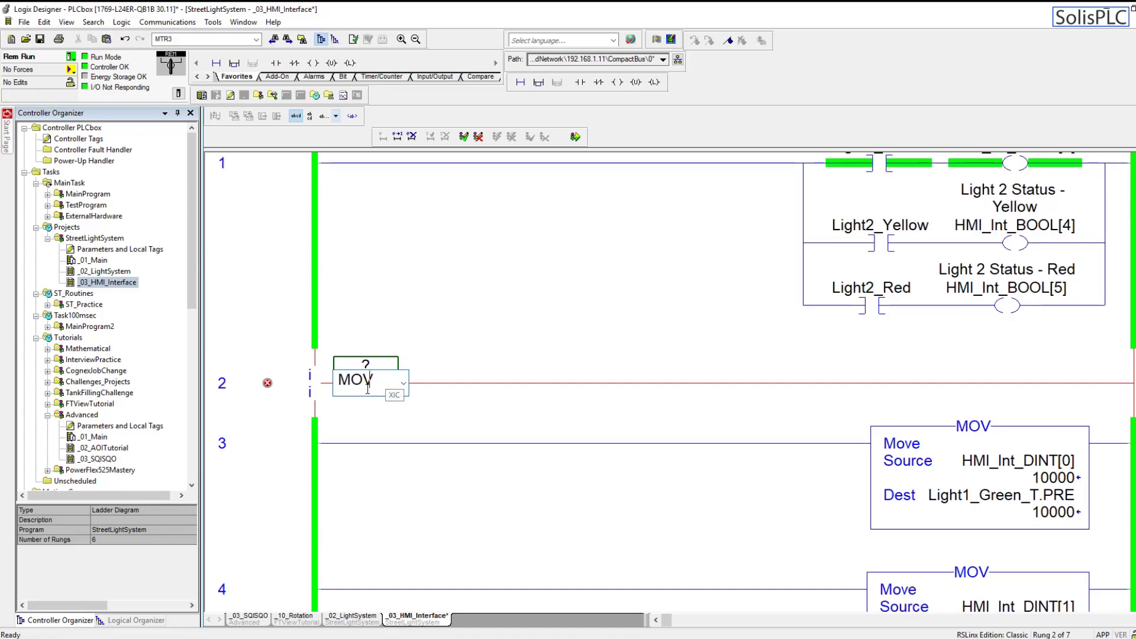
left_click(311, 388)
key("Delete")
Step: Select rung 2's Light1_Green_T.PRE destination, and in FactoryTalk View Studio refresh all tag folders for the Green Timer display's Value connection
scroll(616, 413, "down", 1)
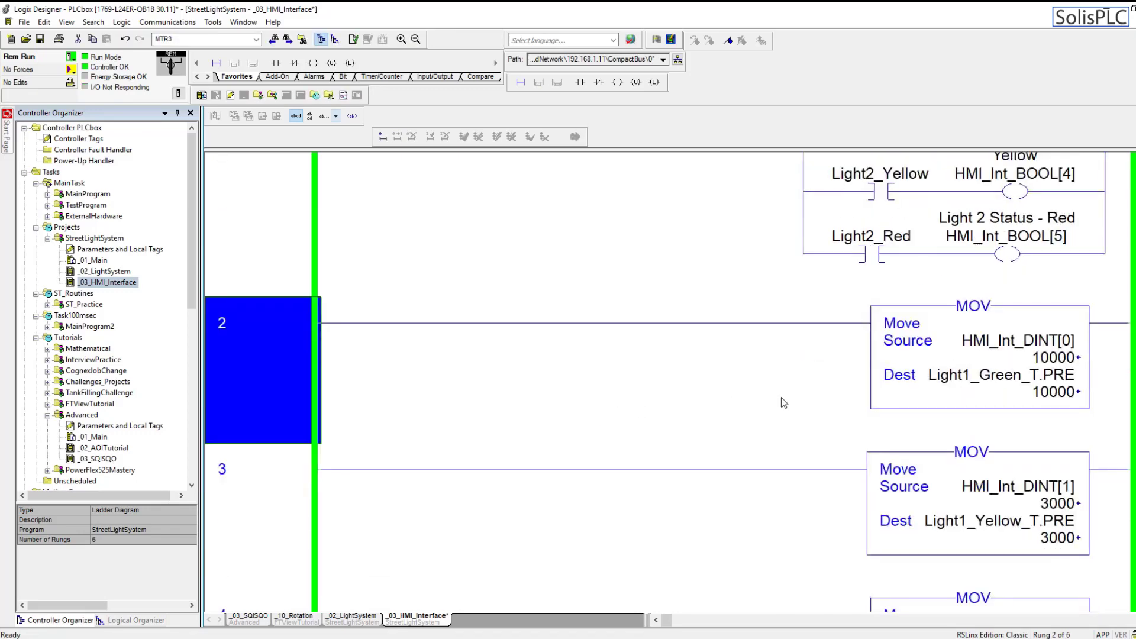
left_click(991, 376)
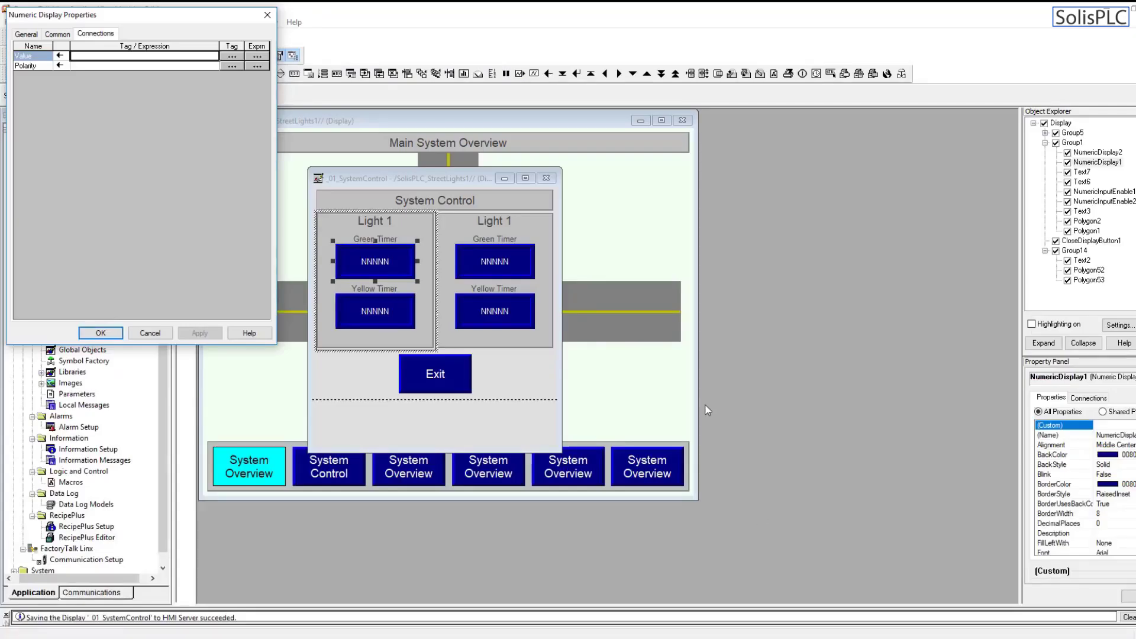
left_click(232, 56)
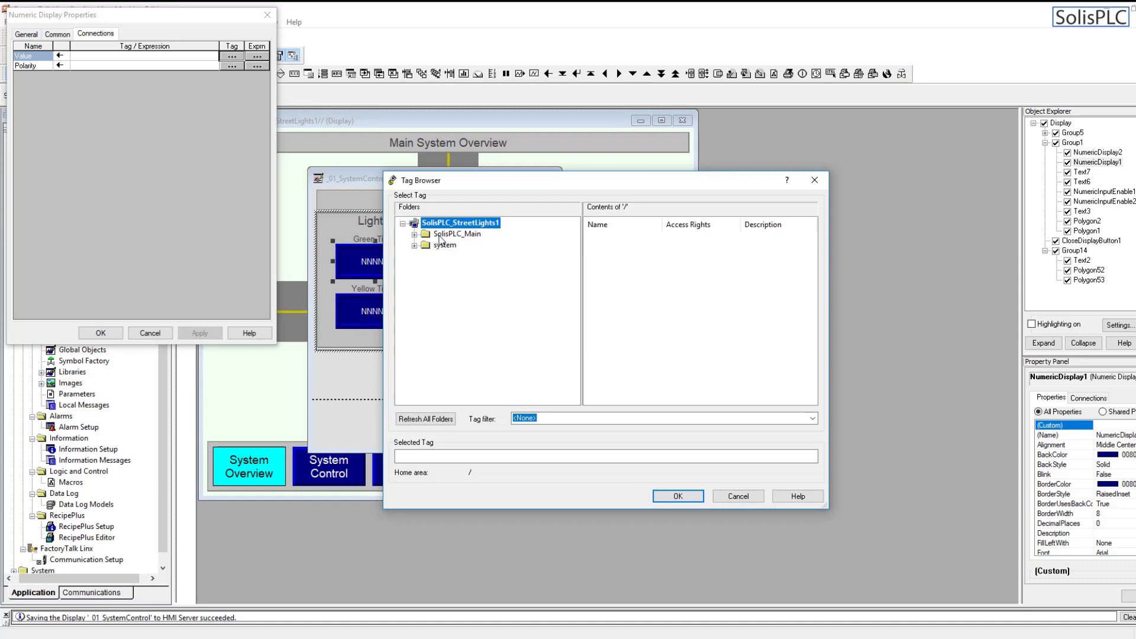
right_click(451, 237)
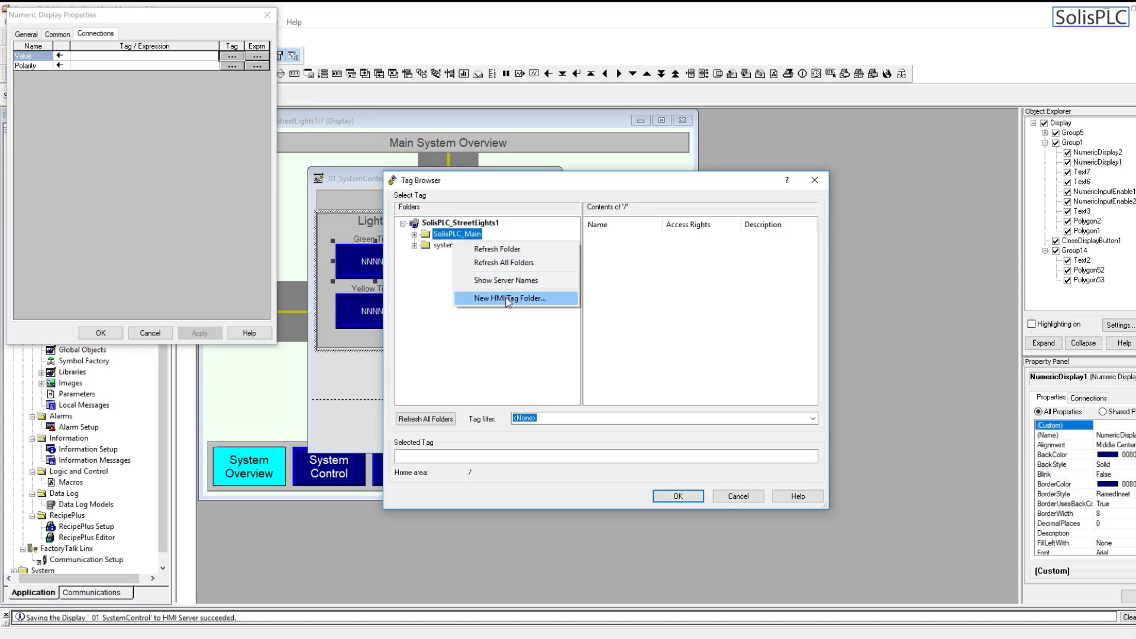
left_click(518, 262)
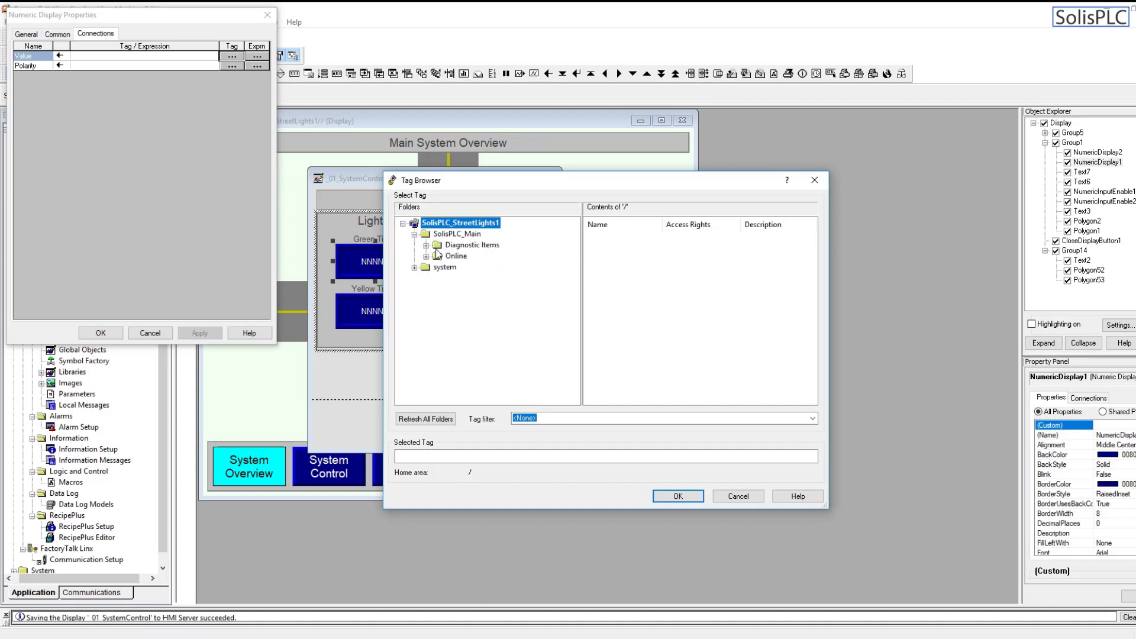
Step: Browse the SolisPLC_Main Online tags to the HMI_Int_DINT array under Program:StreetLightSystem
left_click(441, 258)
left_click(426, 257)
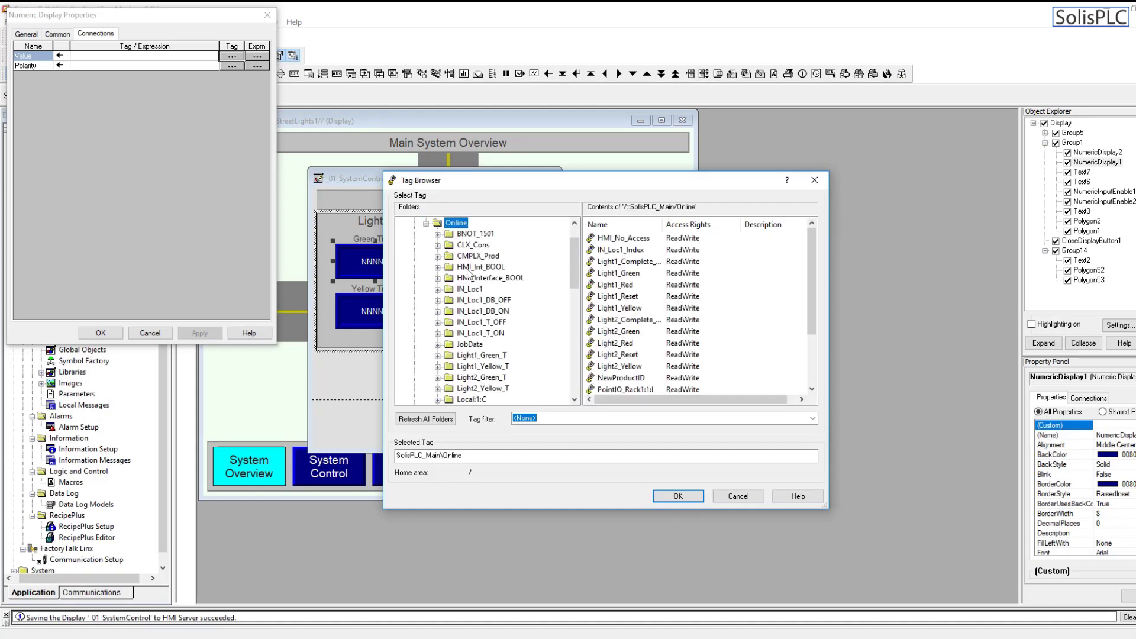
scroll(503, 296, "down", 6)
scroll(505, 301, "down", 3)
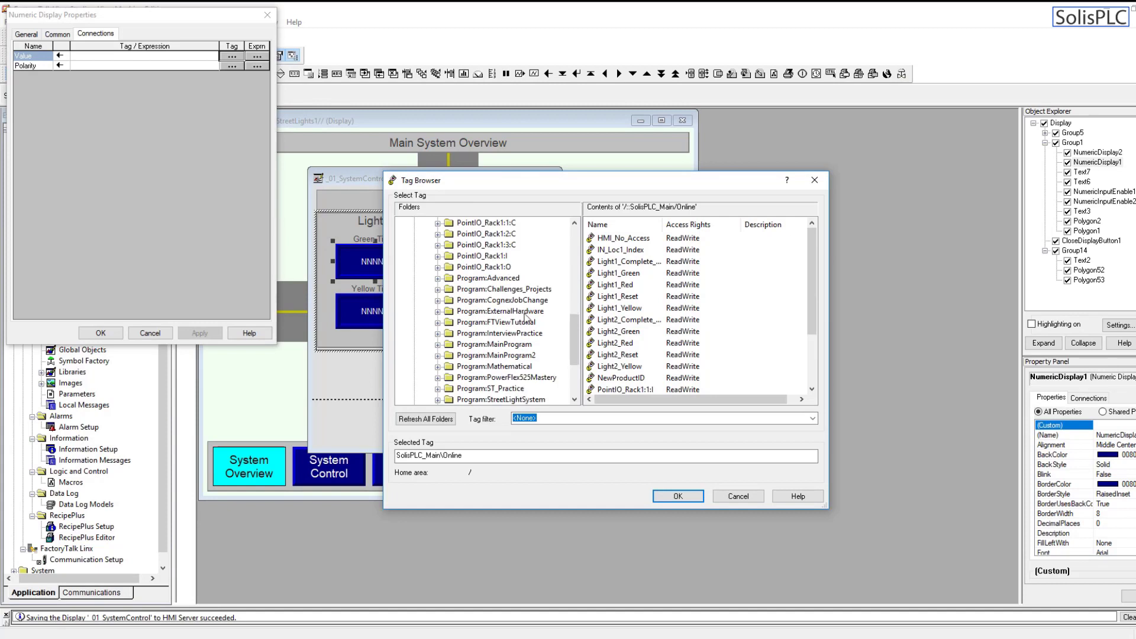
scroll(529, 324, "down", 1)
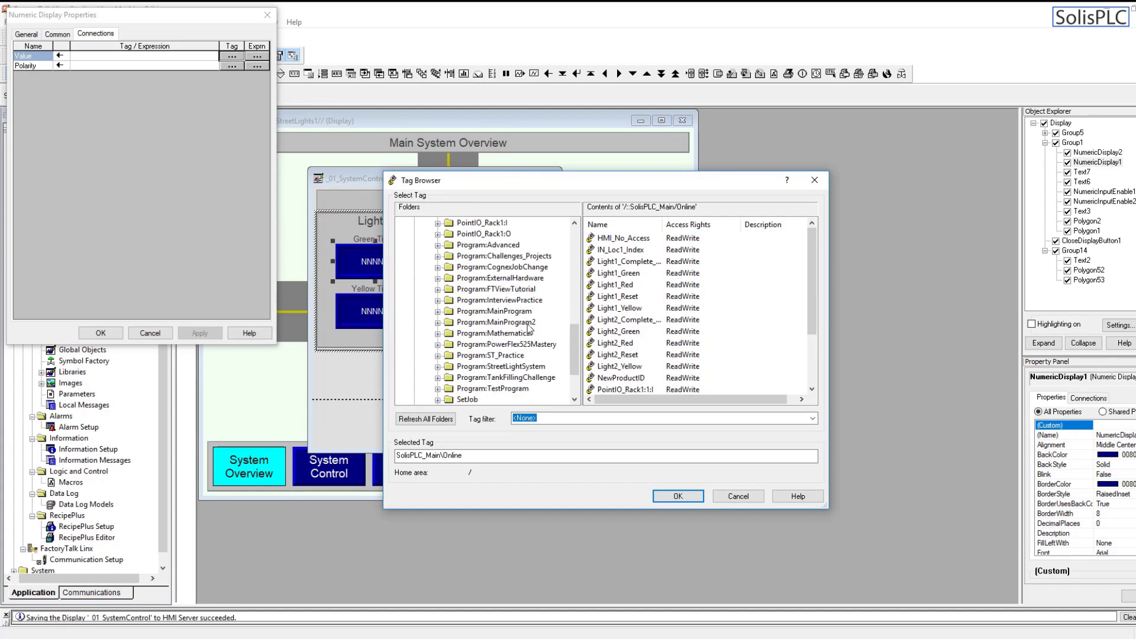
left_click(467, 368)
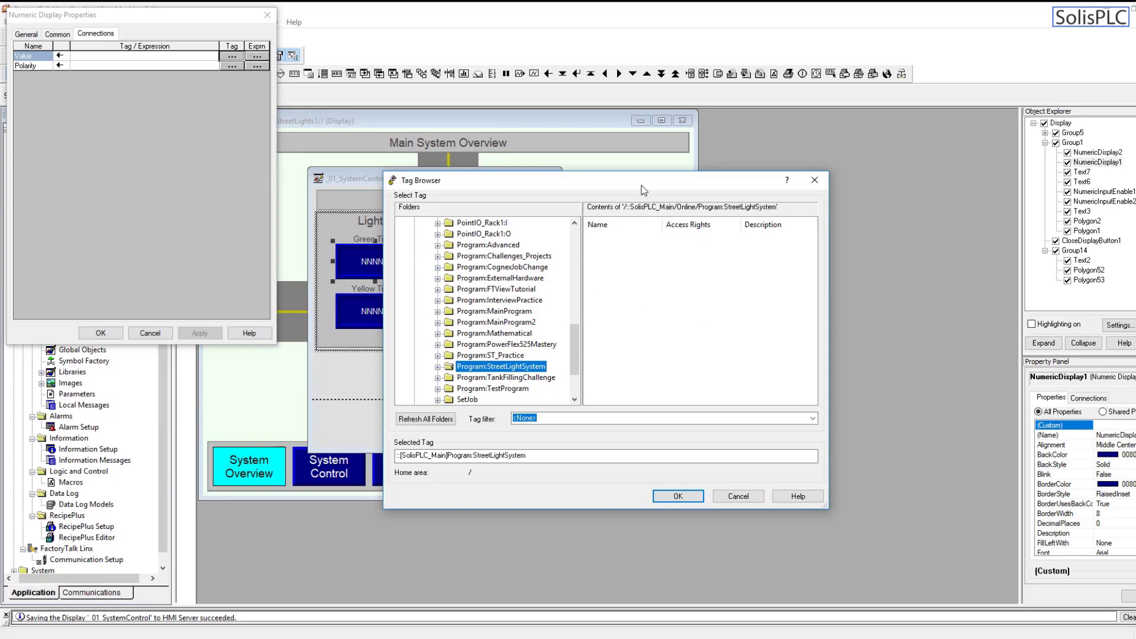
left_click_drag(642, 186, 626, 161)
left_click(421, 342)
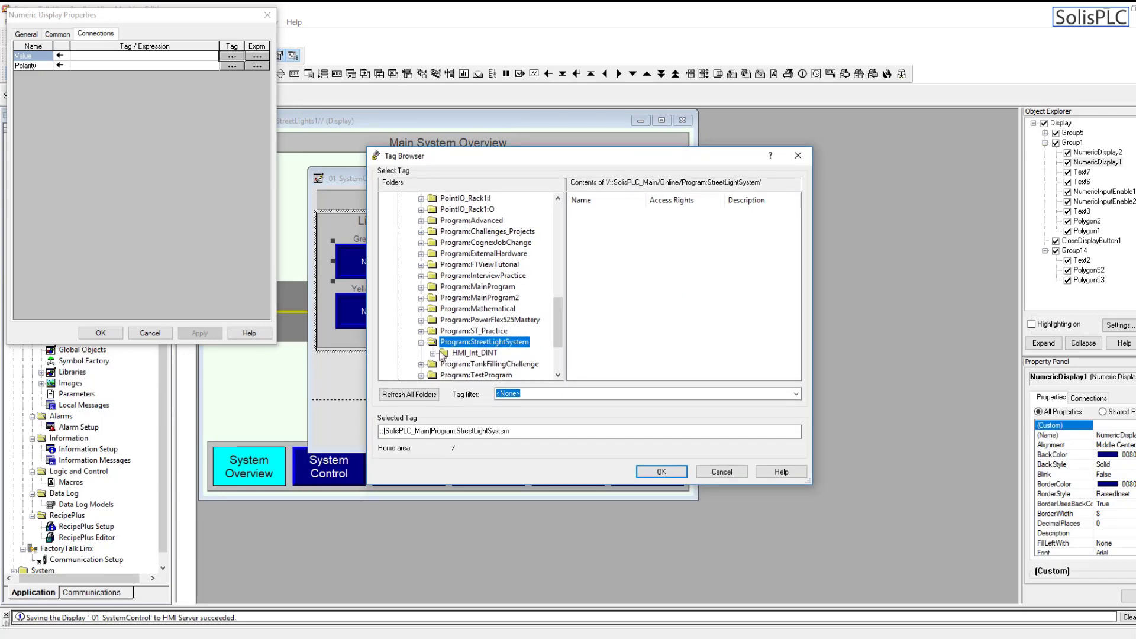
left_click(444, 354)
left_click(455, 355)
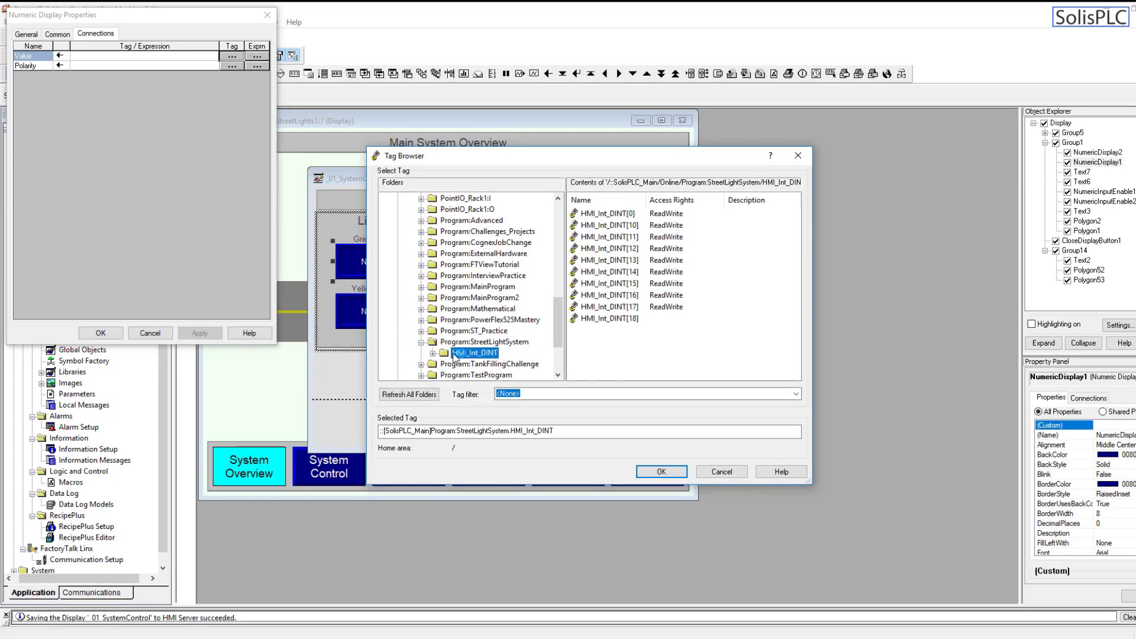
scroll(484, 342, "down", 1)
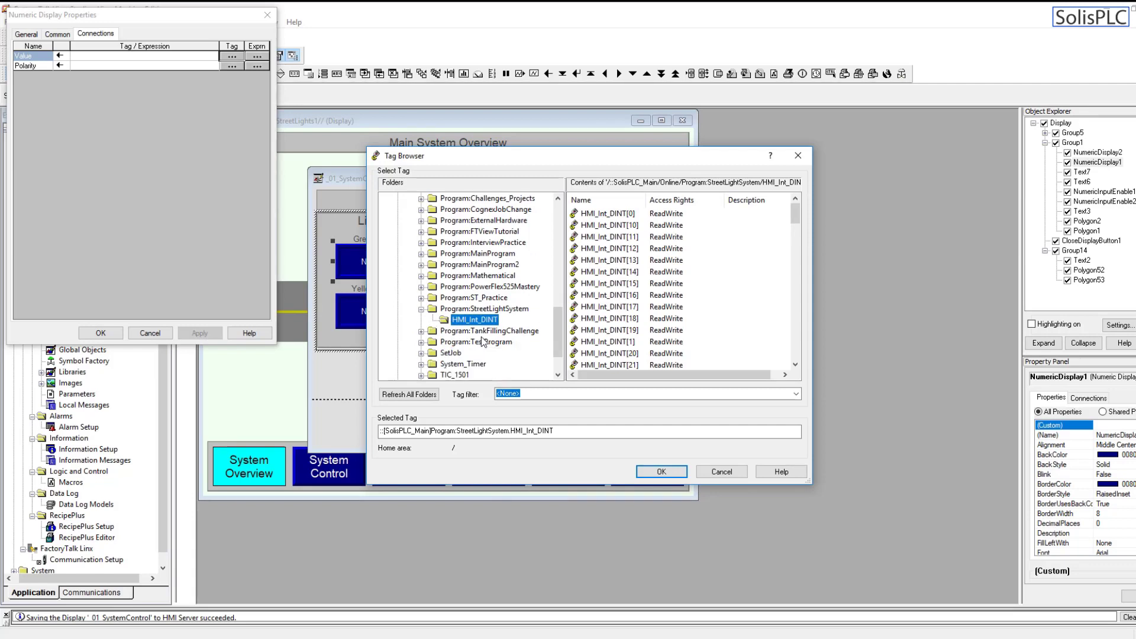
Step: Select Light1_Green among the SolisPLC_Main Online tags and compare it with rung 2's MOV destination in Logix Designer
left_click(499, 308)
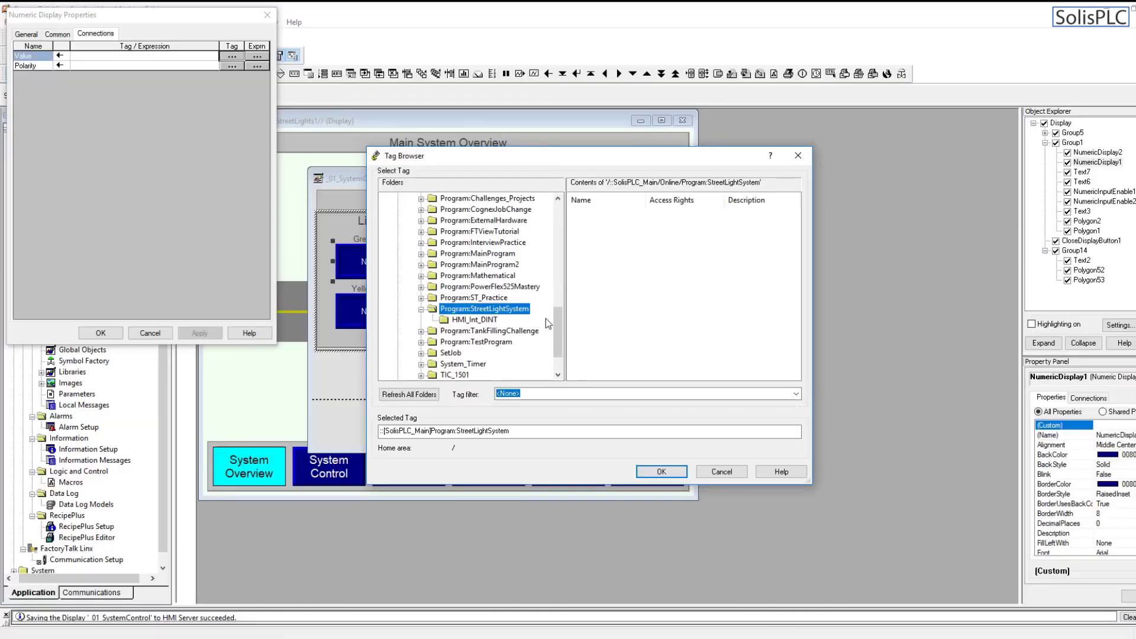
left_click_drag(554, 276, 553, 198)
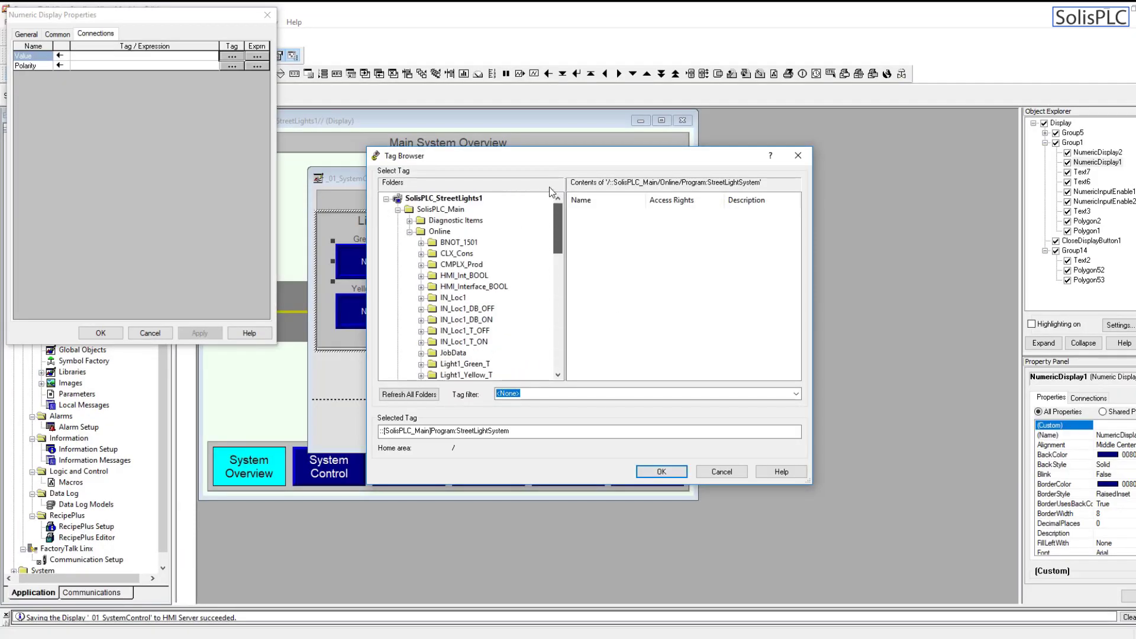
left_click(439, 231)
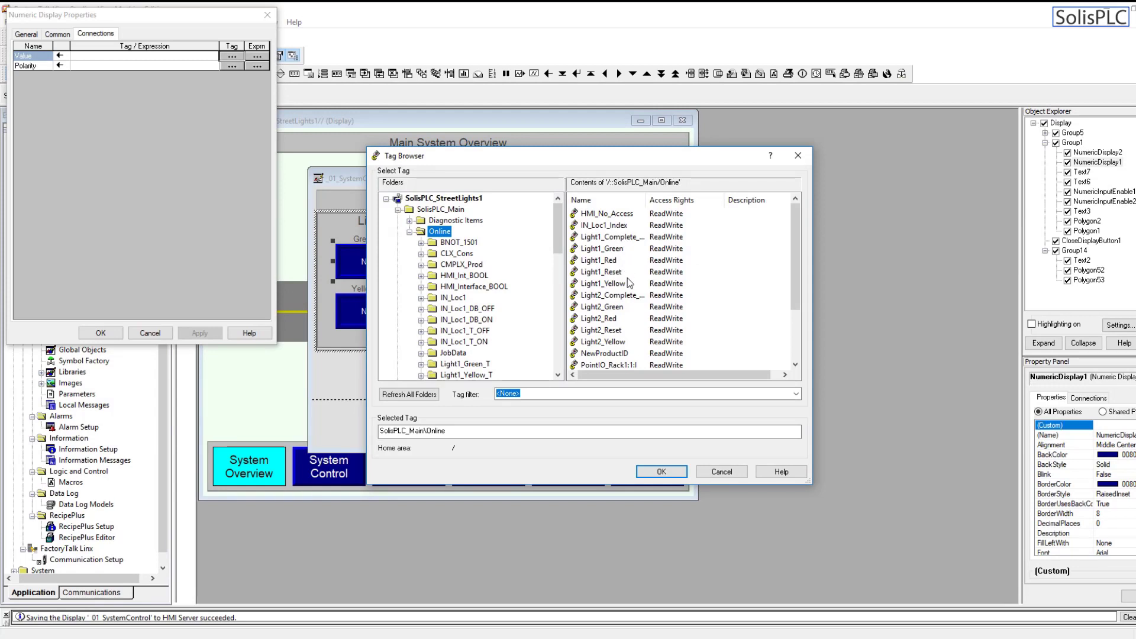
left_click_drag(795, 287, 790, 257)
left_click(610, 253)
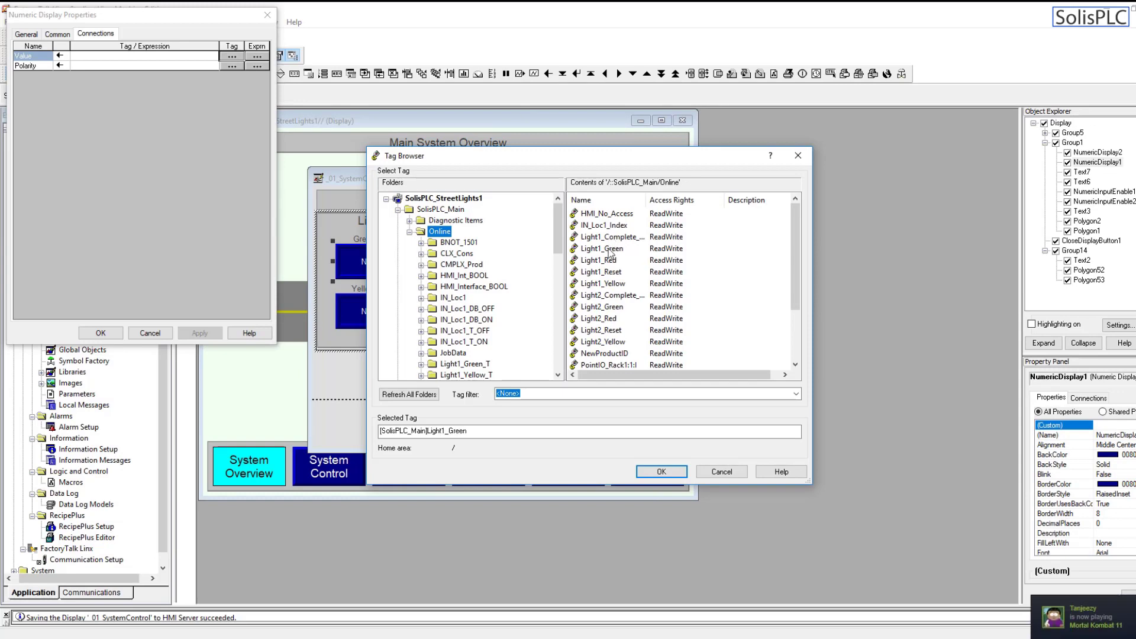
left_click(610, 253)
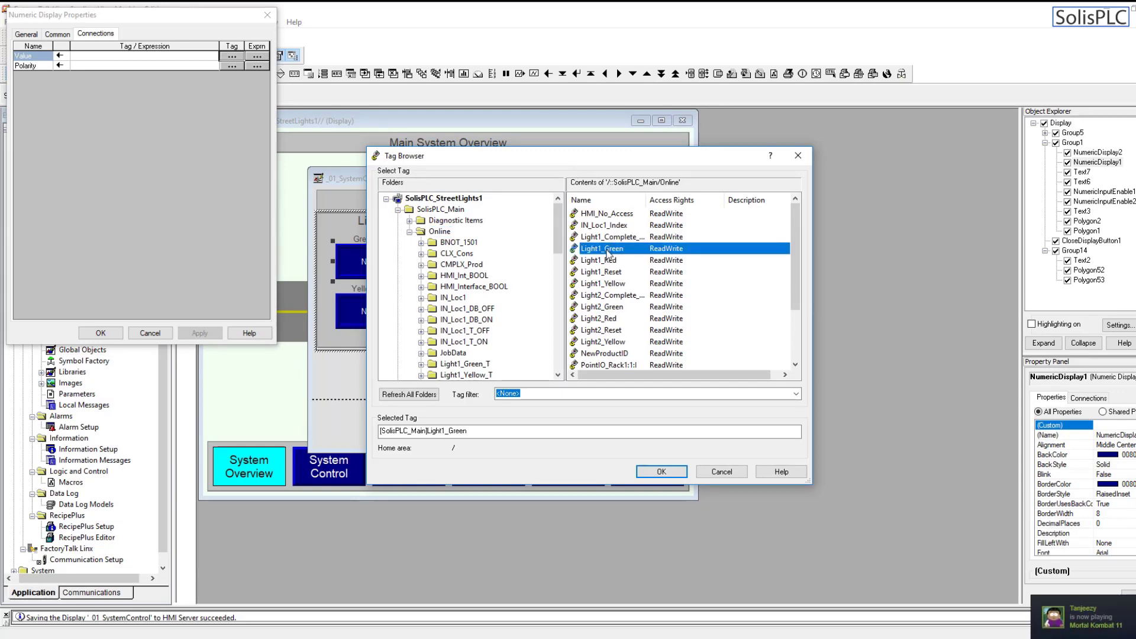
key("alt+Tab")
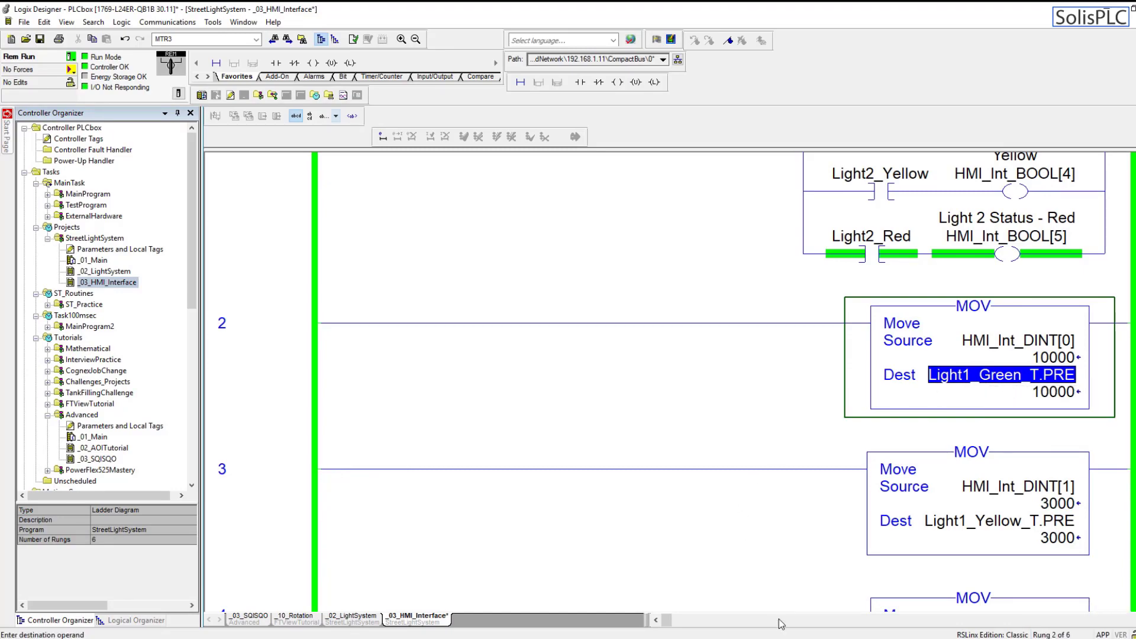
key("alt+Tab")
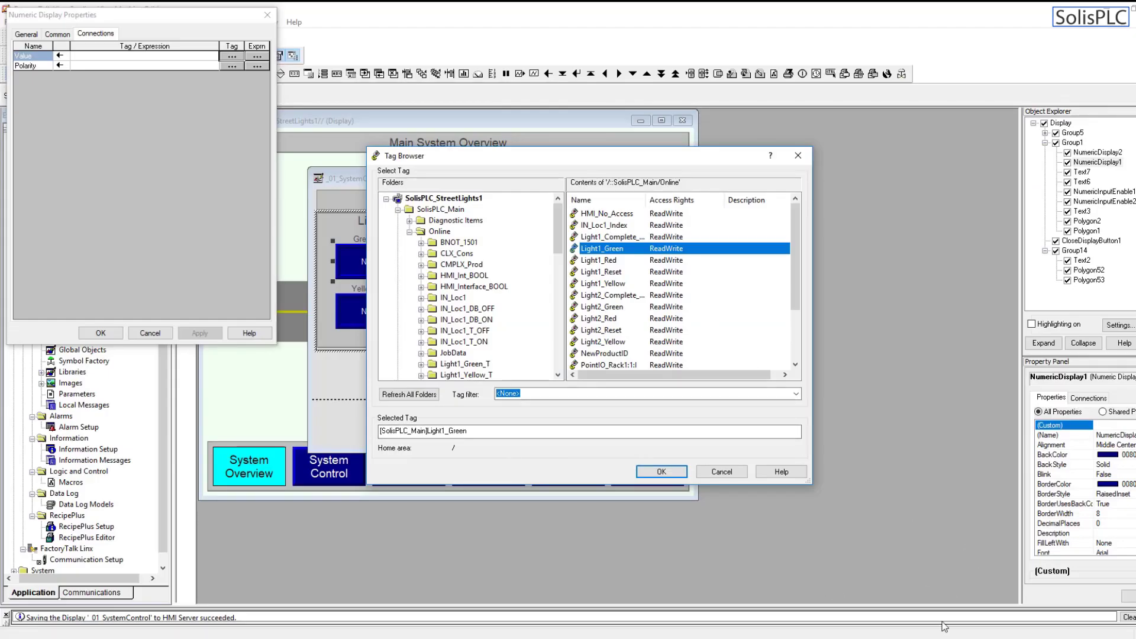
left_click(1040, 638)
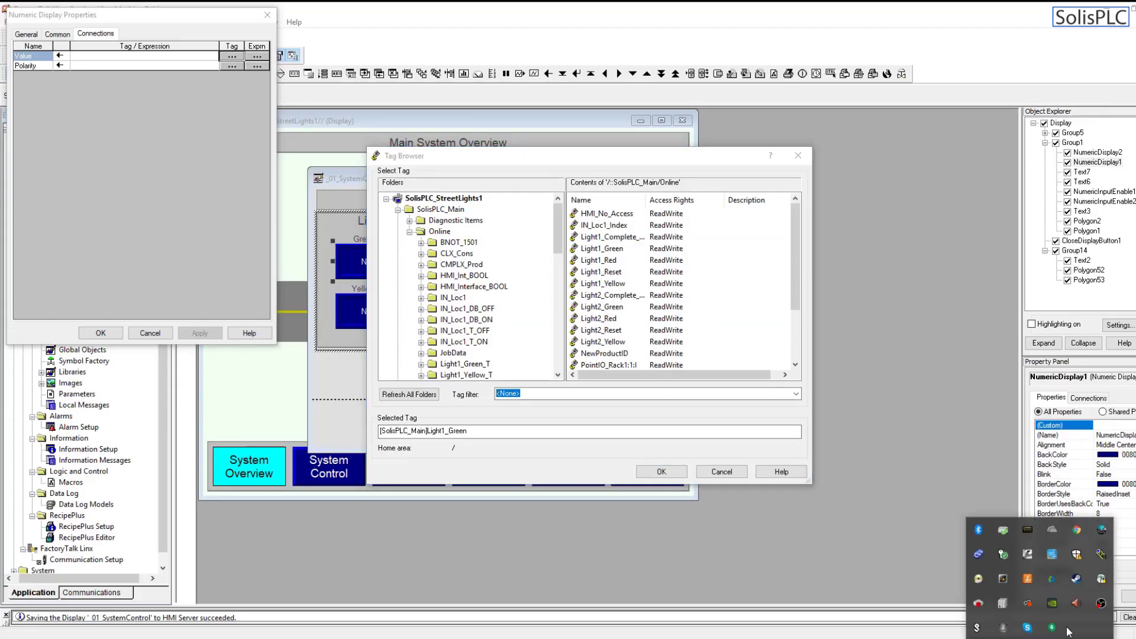
right_click(1076, 571)
left_click(1008, 562)
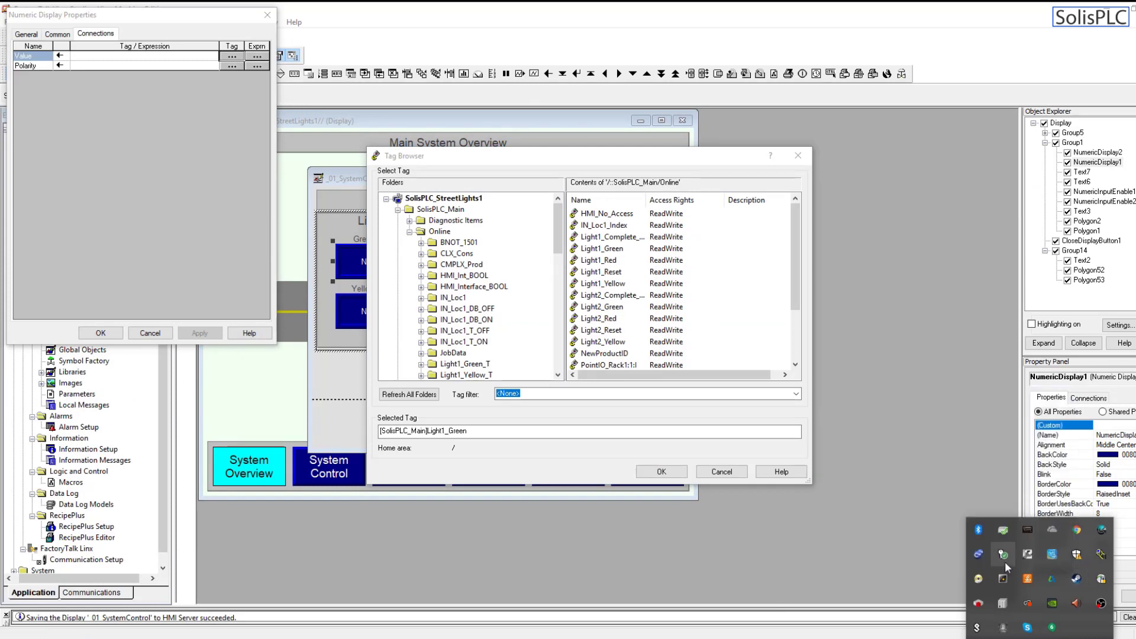
Step: Connect the first panel's Green Timer display value to SolisPLC_Main tag Light1_Green_T.PRE and test-run the popup
left_click(793, 245)
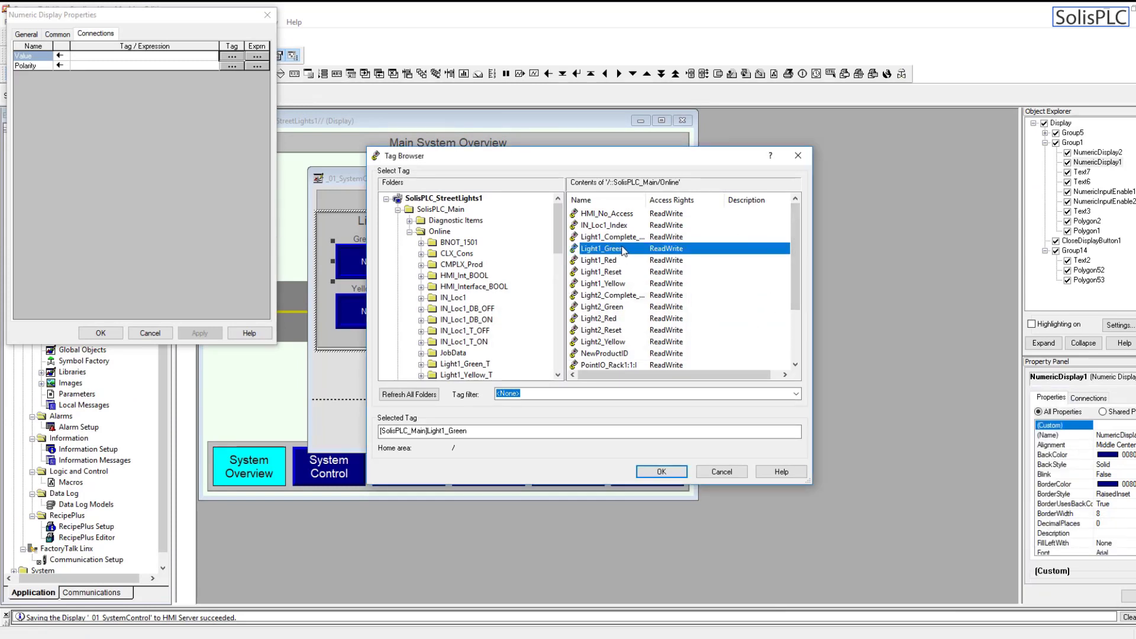
scroll(643, 291, "down", 2)
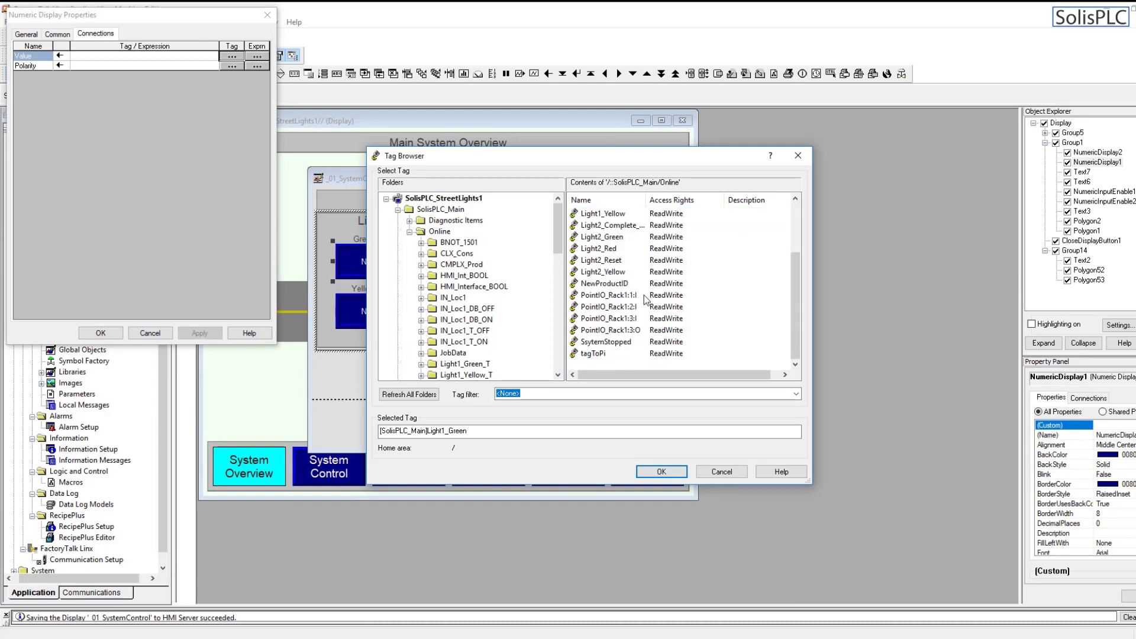
scroll(644, 295, "up", 2)
scroll(447, 248, "down", 4)
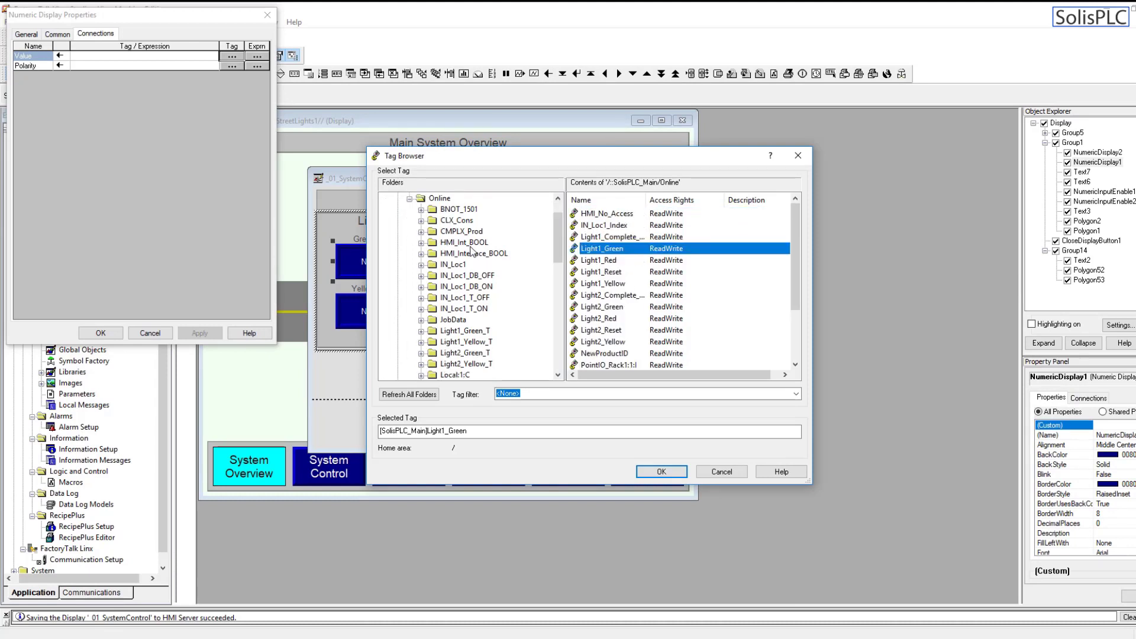
left_click(477, 233)
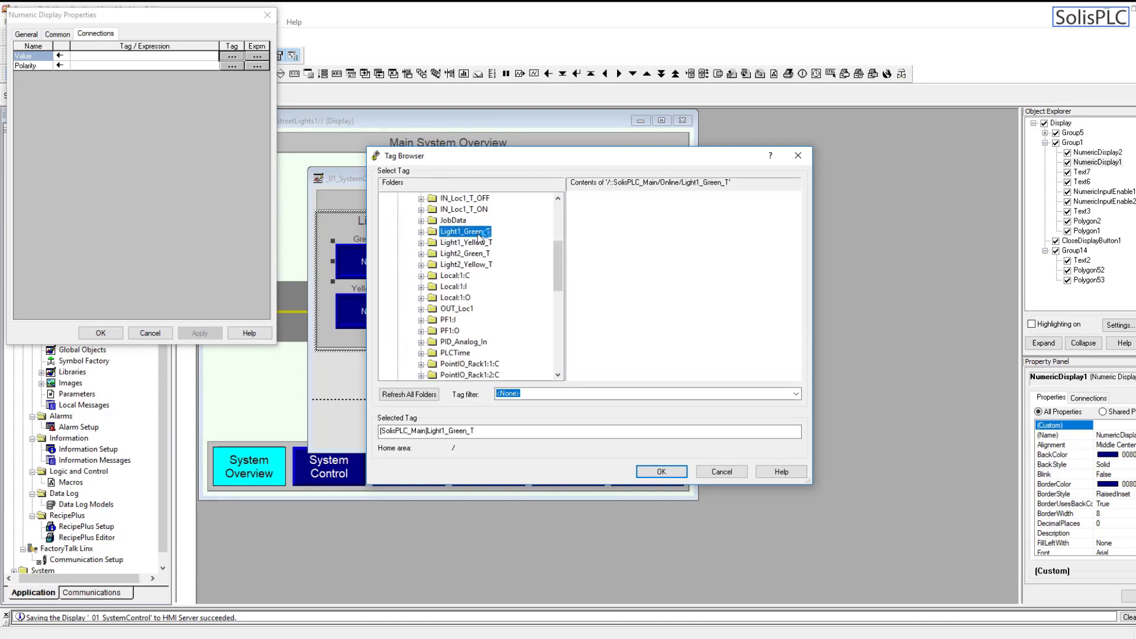
left_click(593, 249)
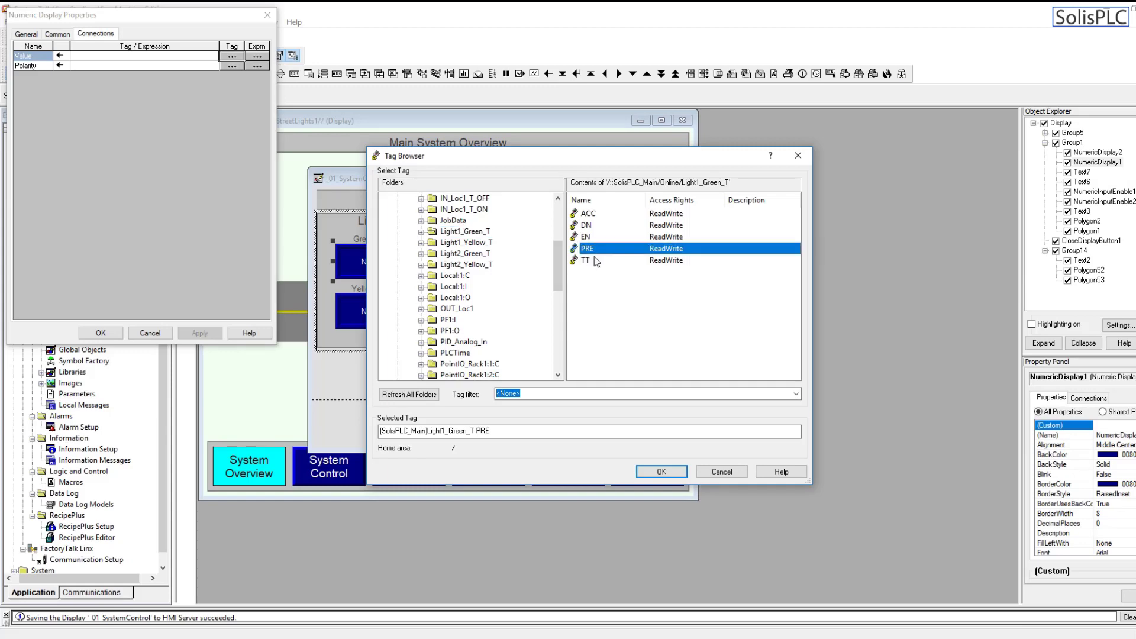
left_click(657, 471)
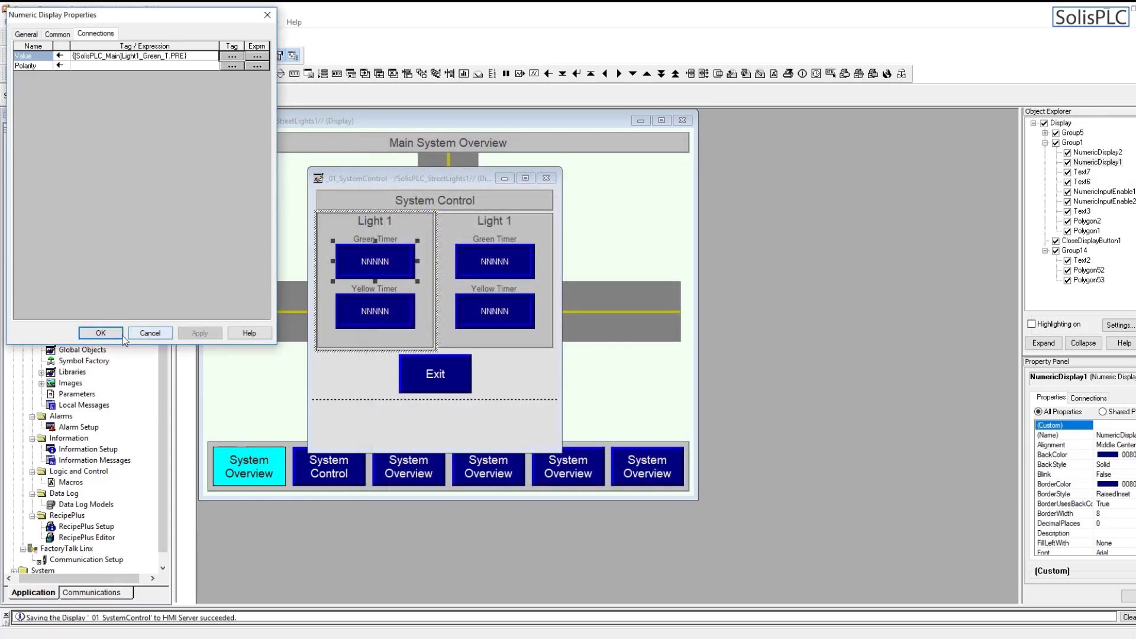
left_click(100, 334)
left_click(13, 56)
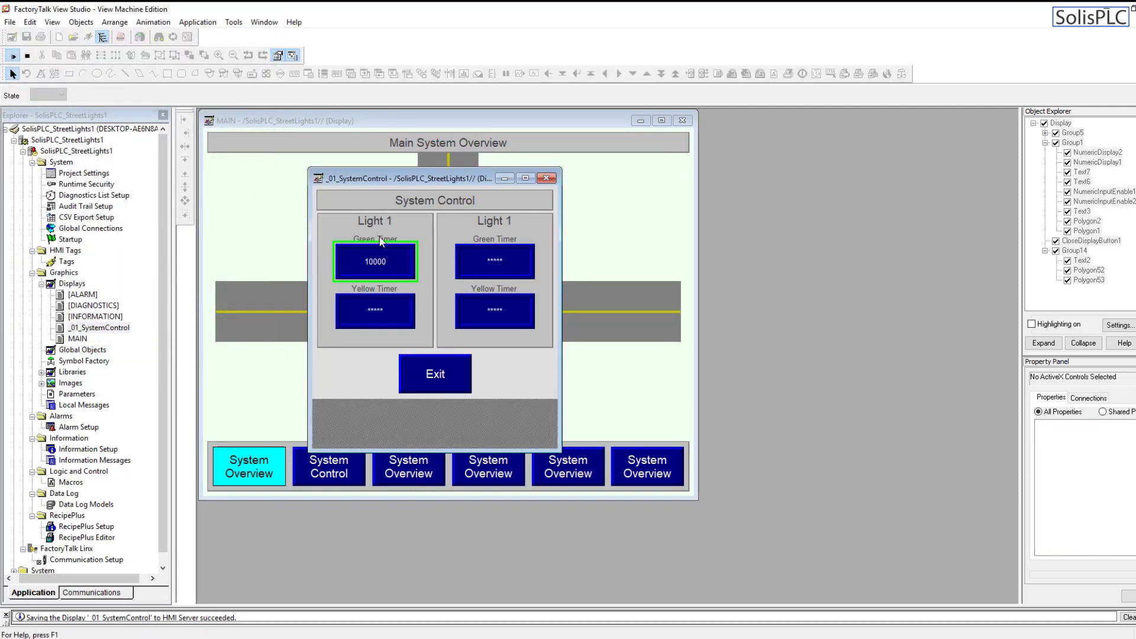
left_click(28, 56)
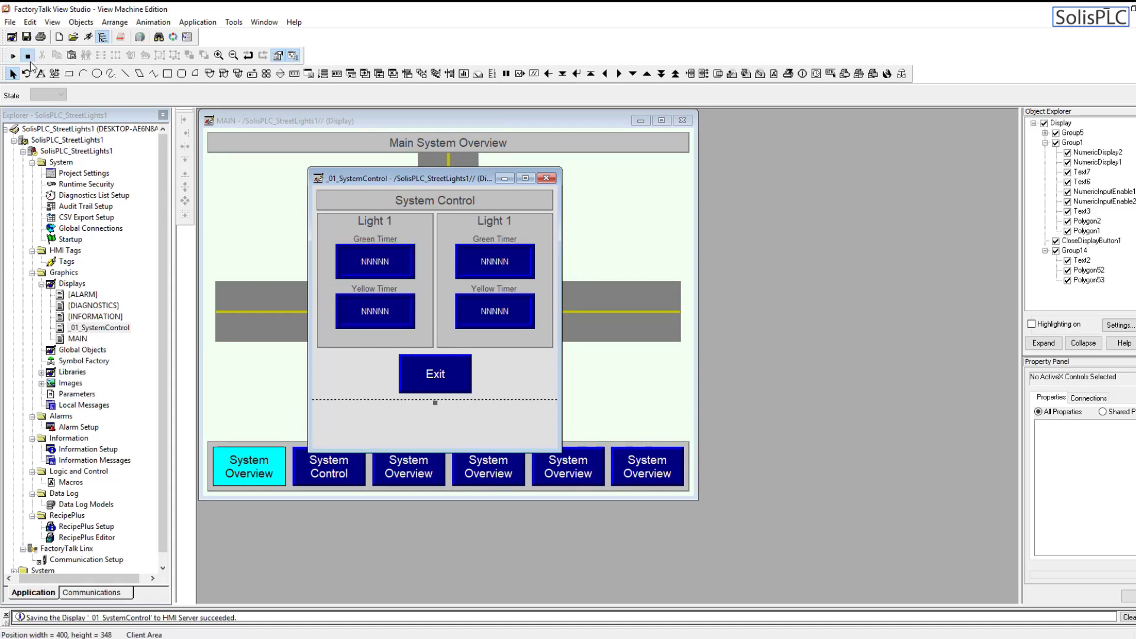
Step: Disable the highlight when an object has focus in the _01_SystemControl display settings, and test-run the popup
left_click(391, 269)
right_click(491, 366)
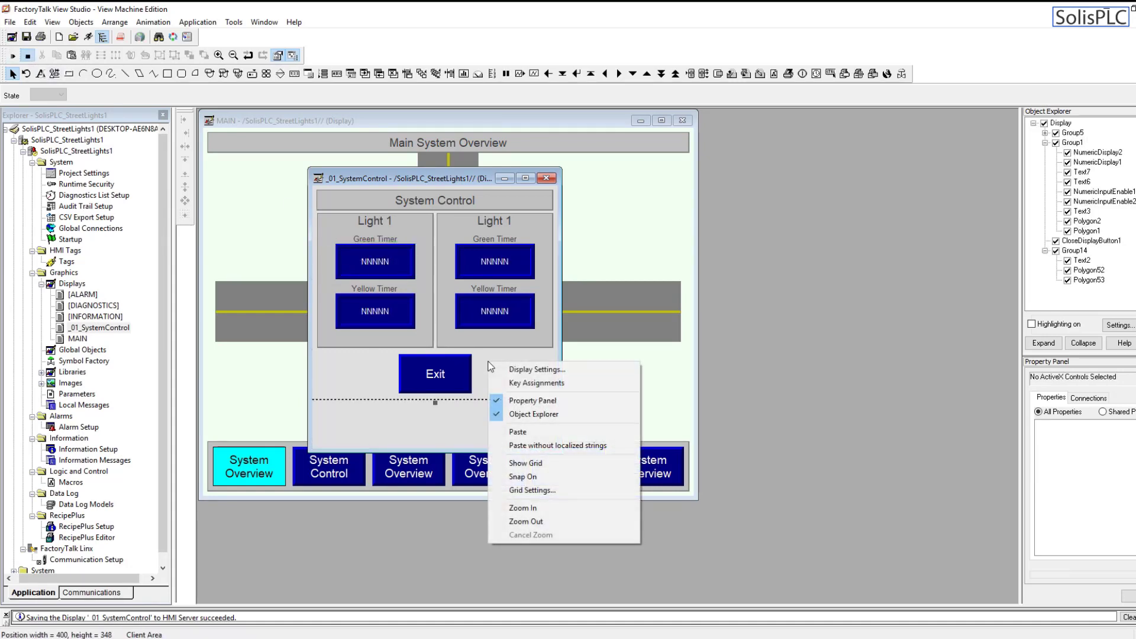
left_click(505, 369)
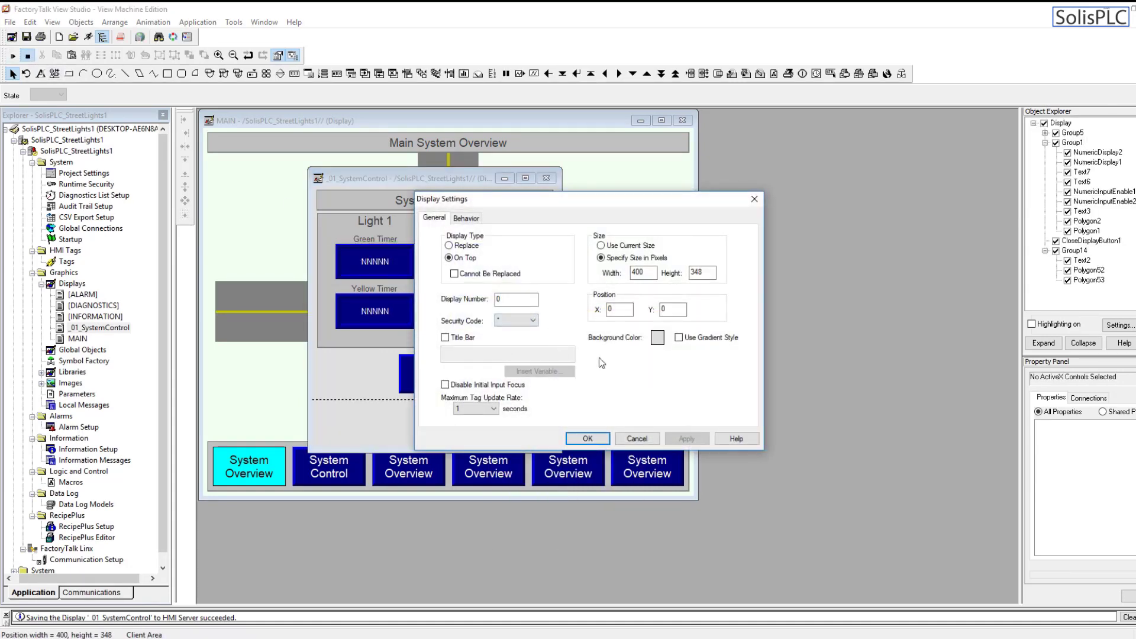
left_click(472, 219)
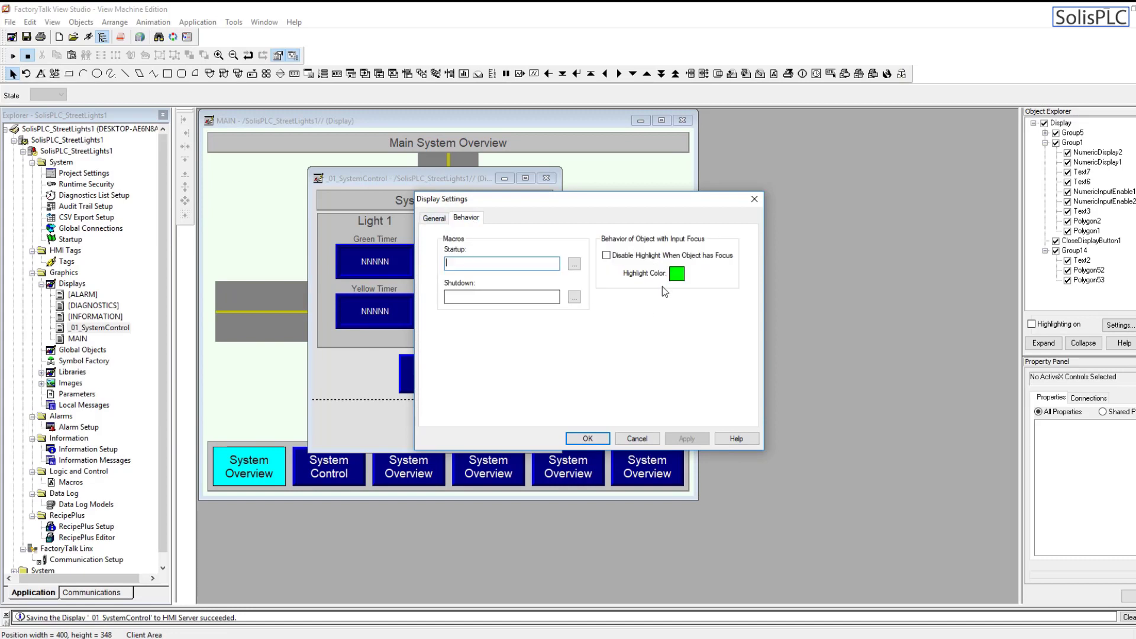
left_click(607, 256)
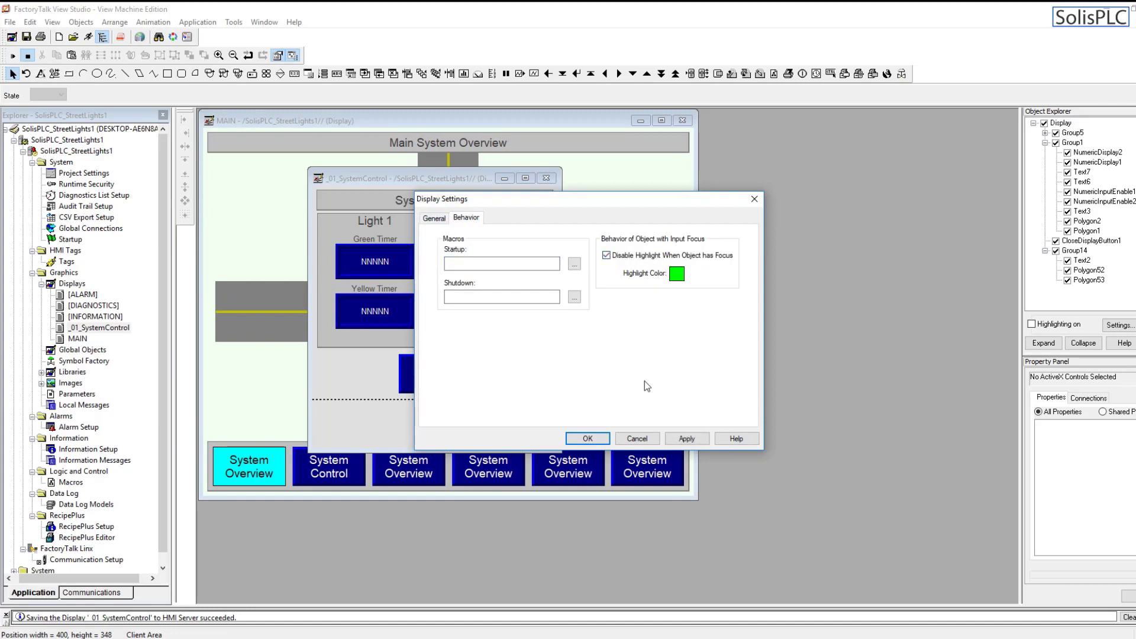
left_click(637, 439)
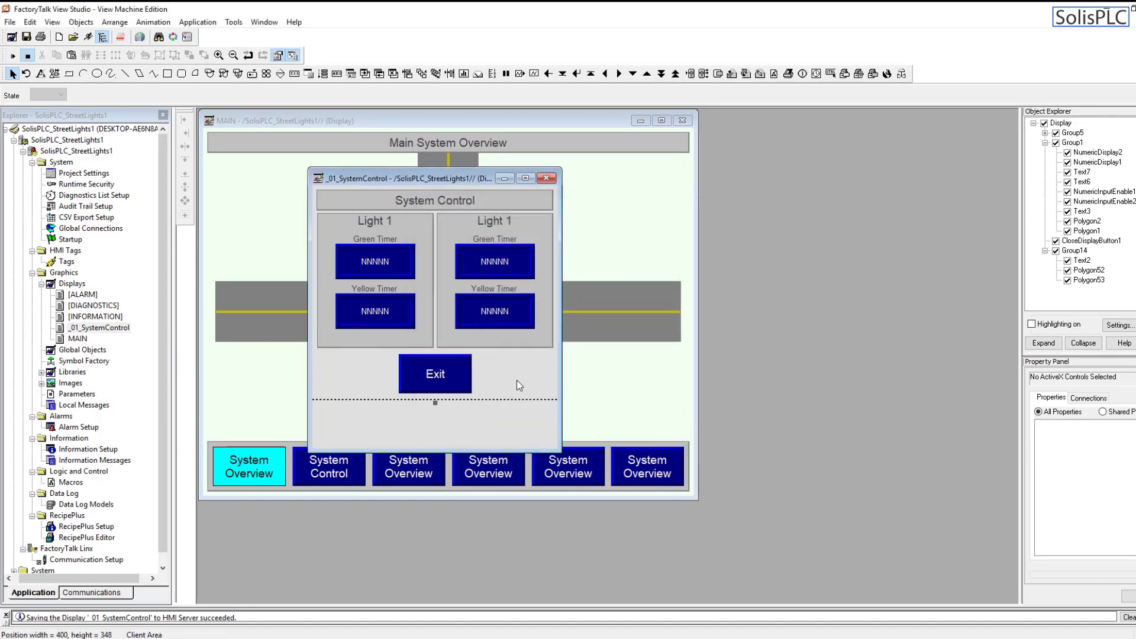
left_click(13, 55)
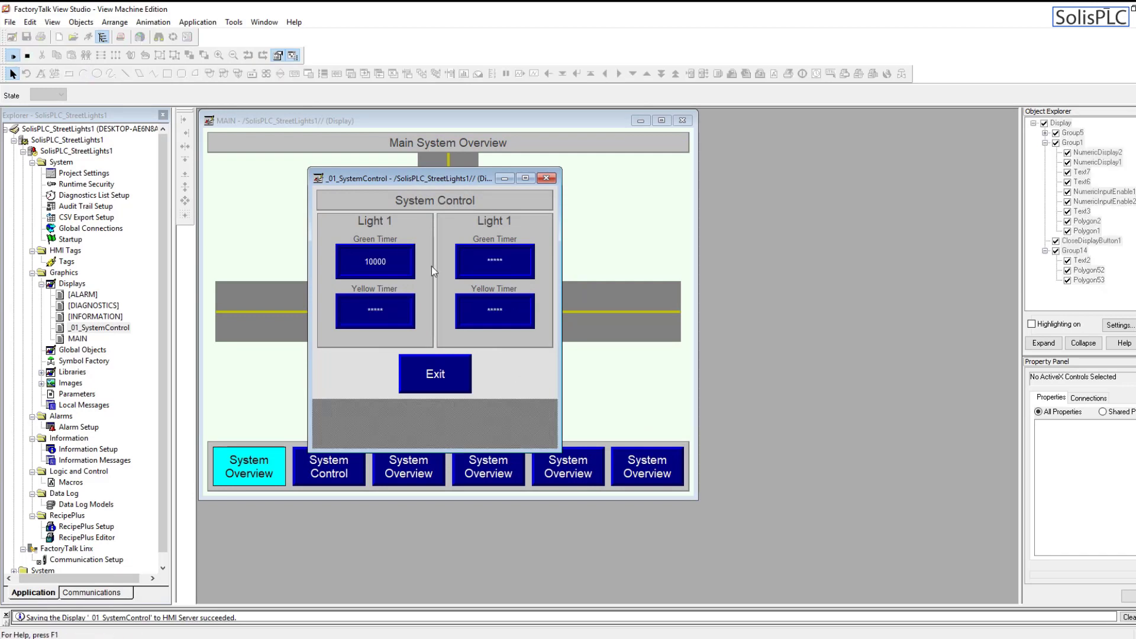
left_click(27, 55)
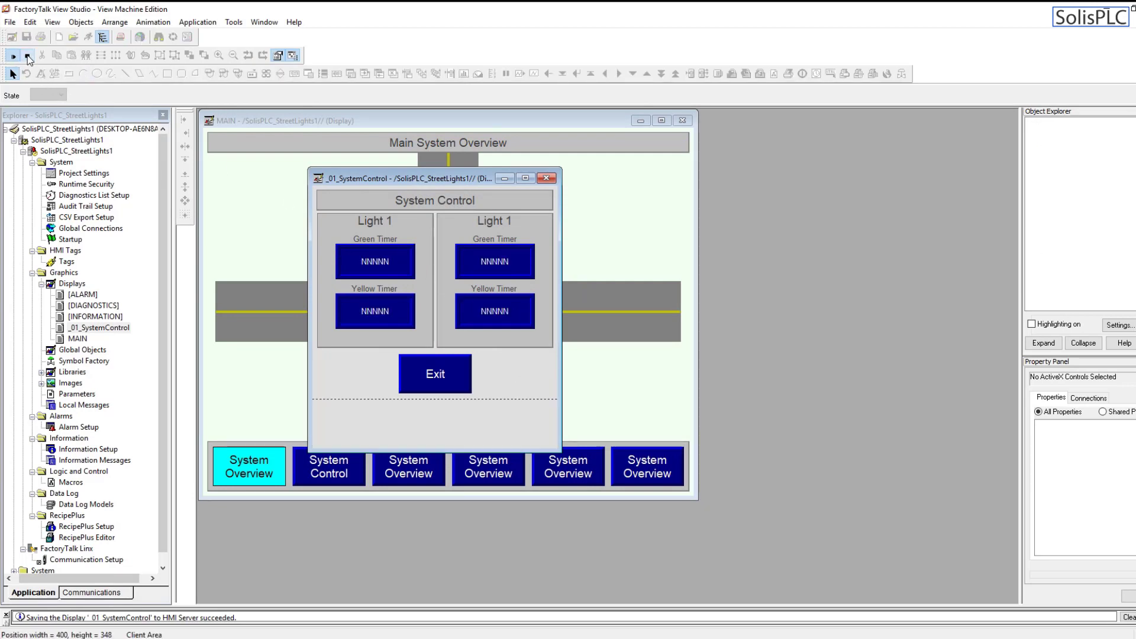
Step: Review the input focus highlight settings of _01_SystemControl and test-run the popup again
right_click(521, 377)
left_click(554, 390)
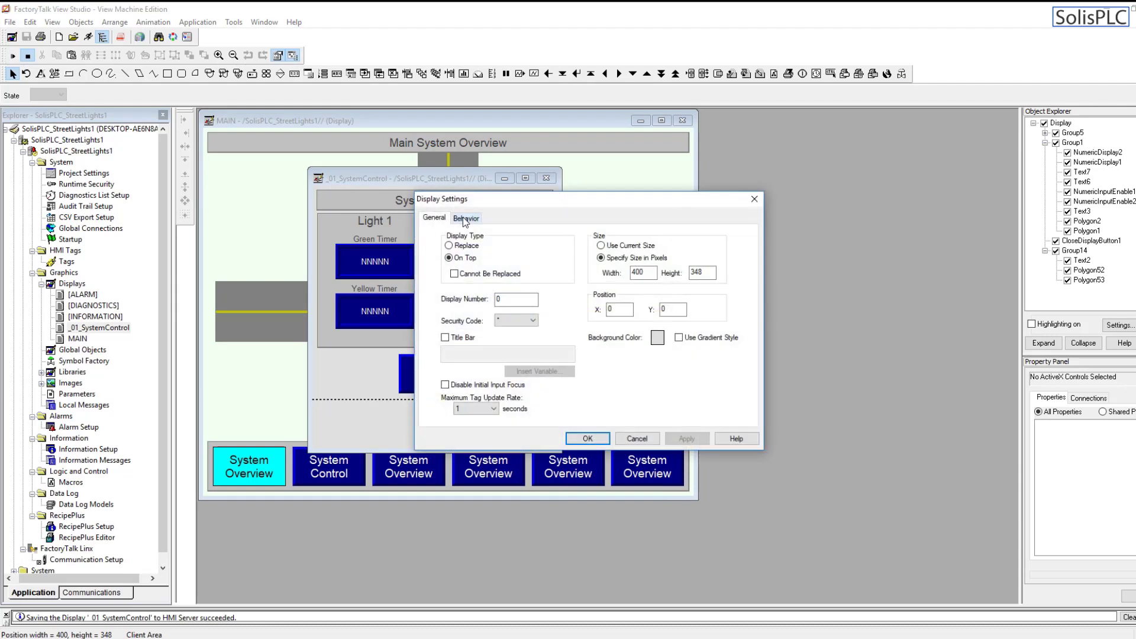
left_click(466, 218)
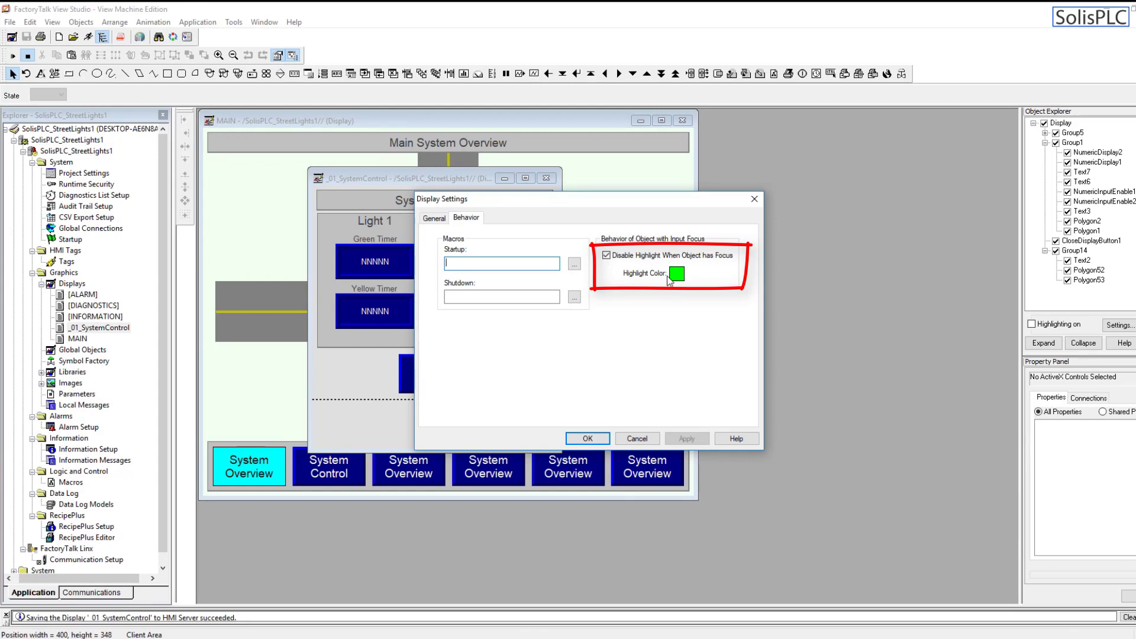
left_click(636, 439)
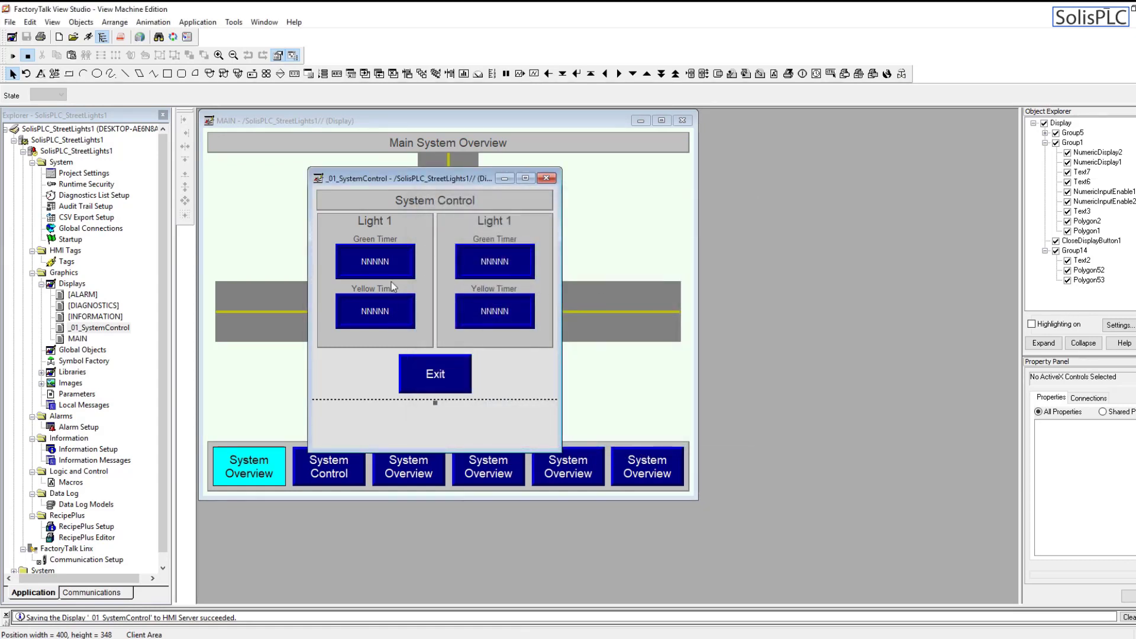
left_click(13, 55)
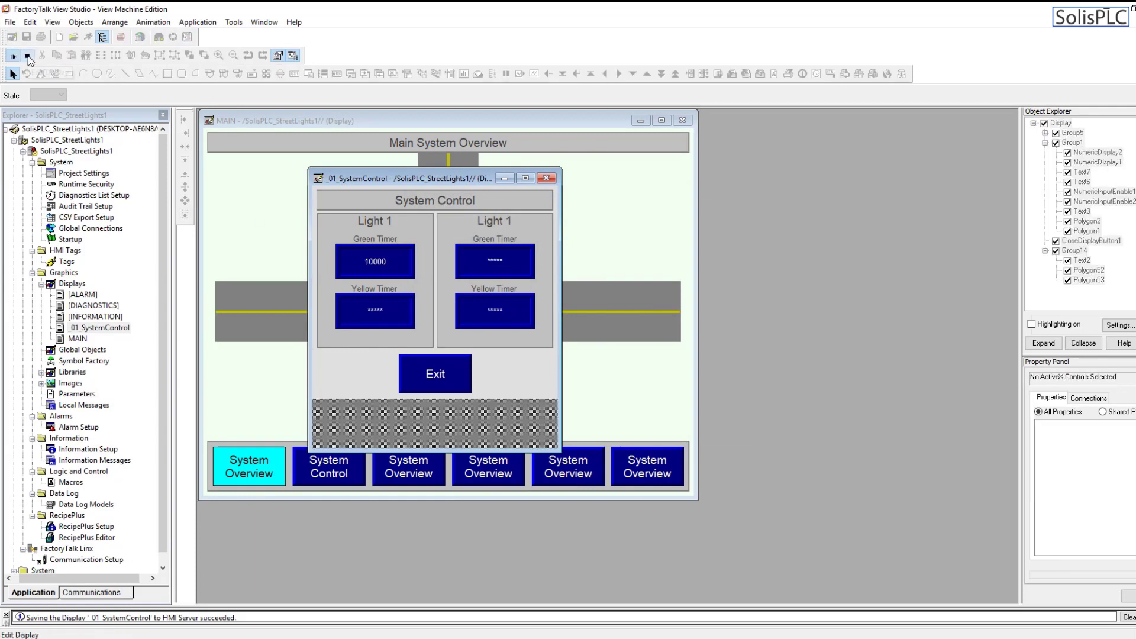
left_click(27, 56)
Step: Copy the Value connection expression of the first panel's Green Timer display
left_click(388, 264)
double_click(387, 264)
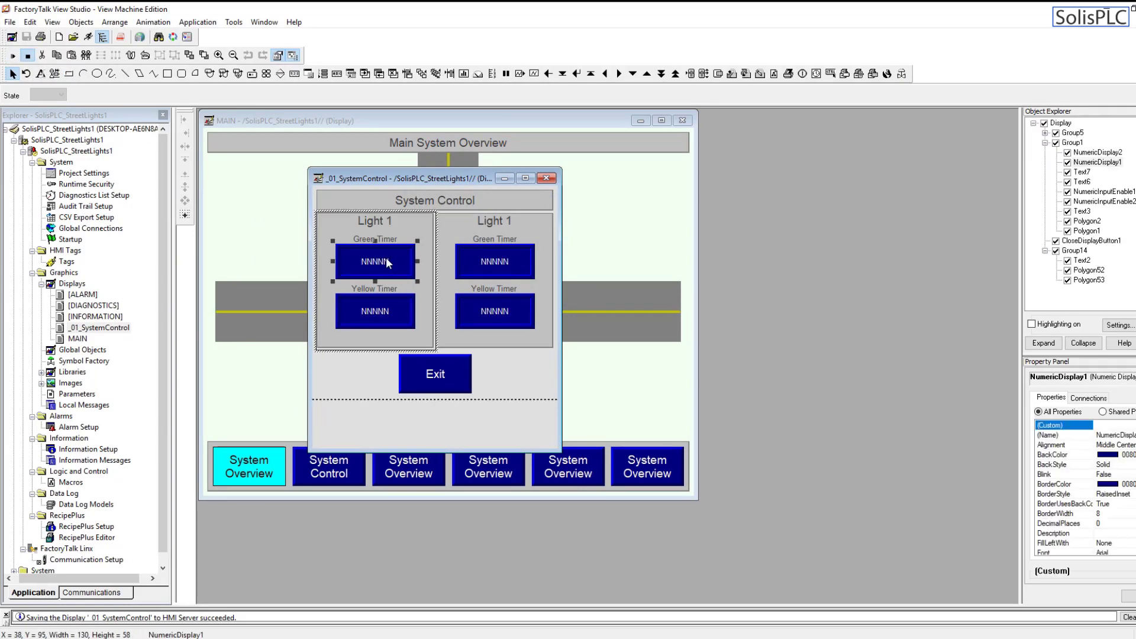
left_click(109, 36)
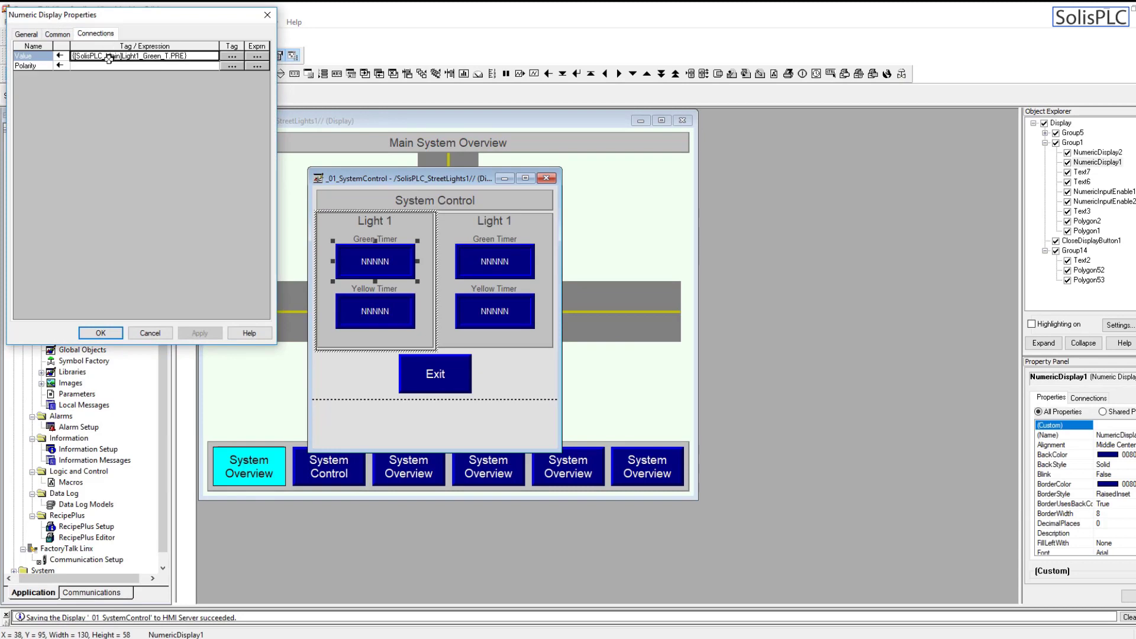
left_click(110, 57)
double_click(172, 57)
key("ctrl+c")
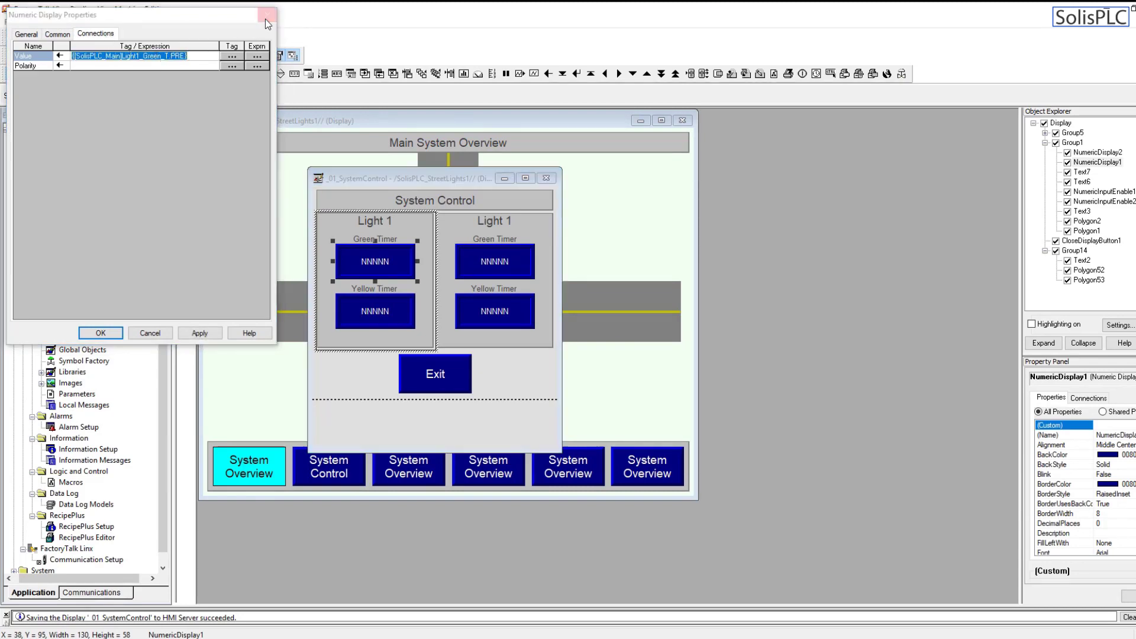
Step: Set the first panel's Yellow Timer display value to {[SolisPLC_Main]Light1_Yellow_T.PRE} by adapting the copied expression
left_click(266, 15)
left_click(389, 309)
double_click(388, 309)
left_click(95, 33)
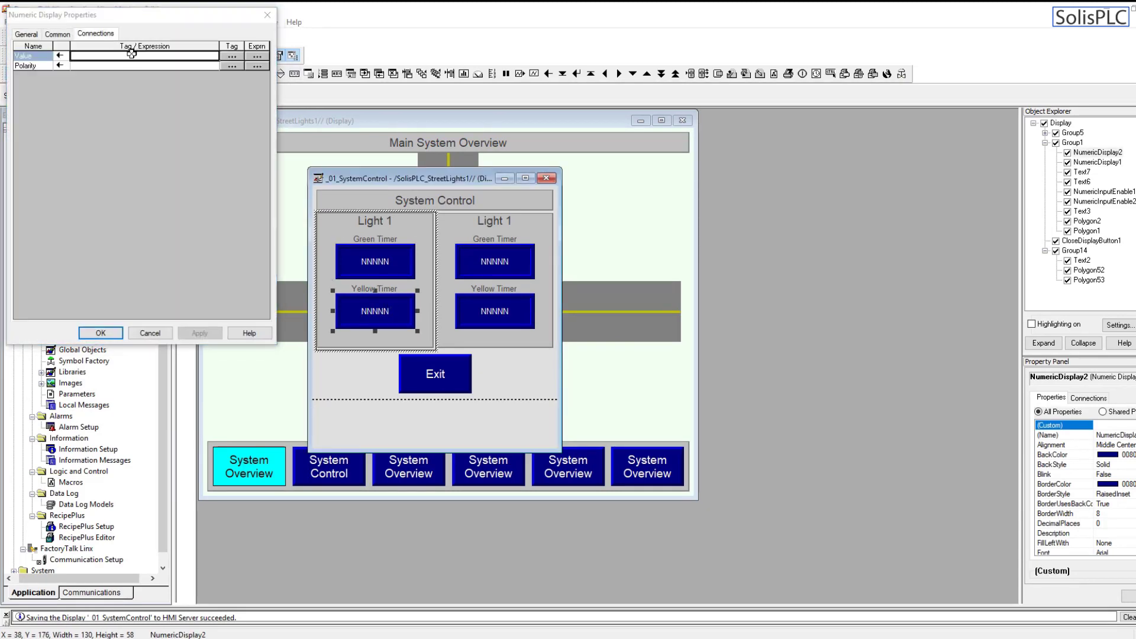
left_click(172, 56)
key("ctrl+v")
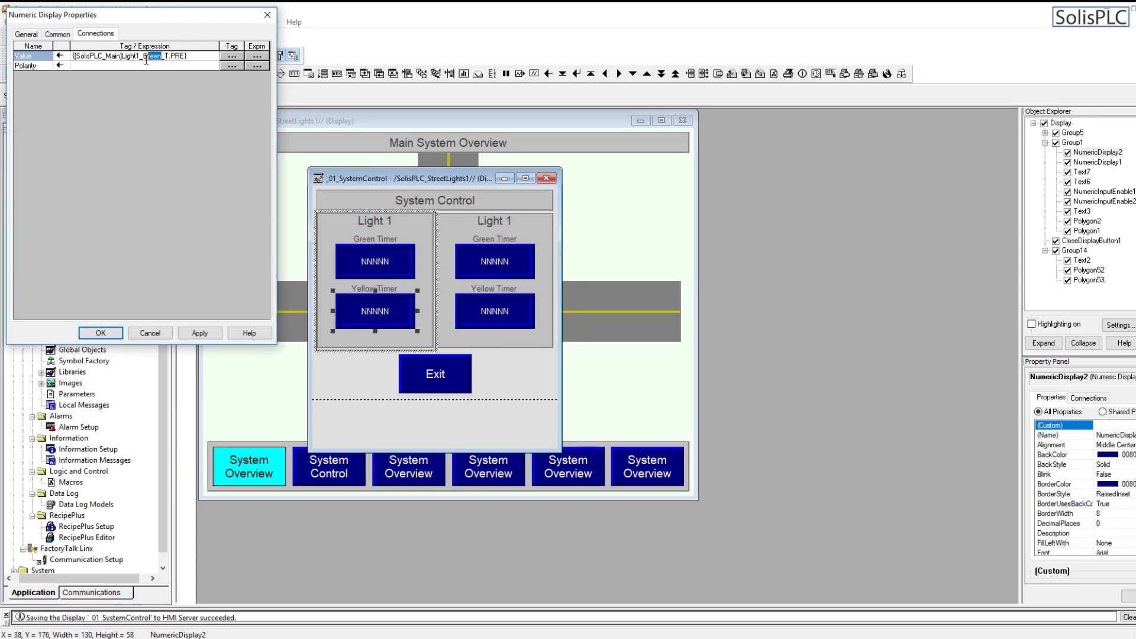
type("Yellow")
left_click(199, 333)
left_click(101, 334)
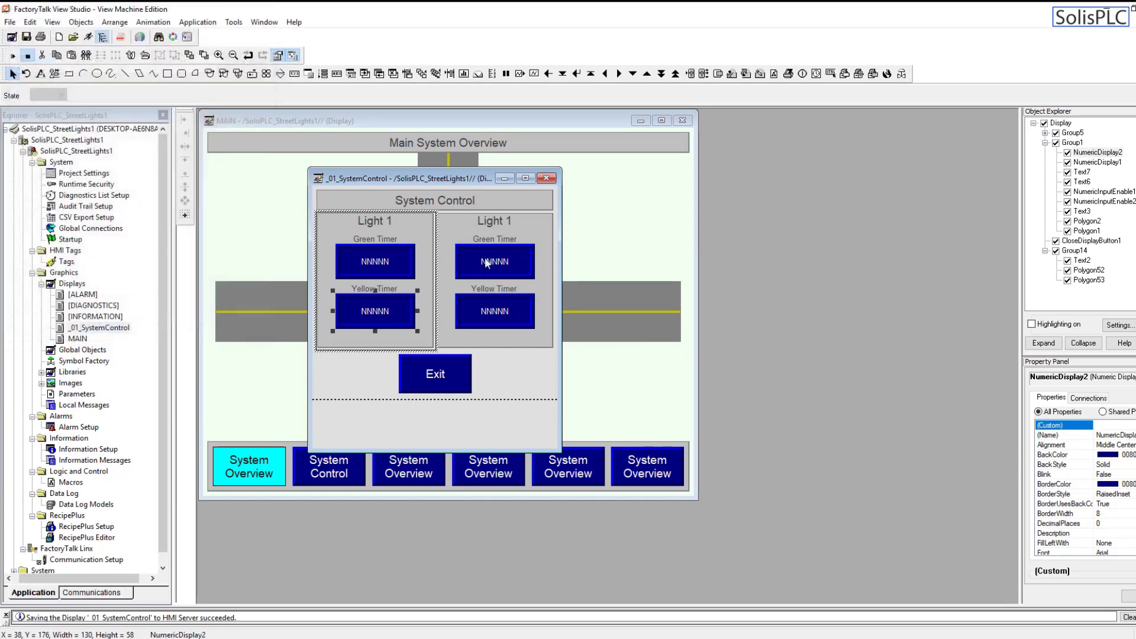
Step: Set the second panel's Green Timer display value to {[SolisPLC_Main]Light2_Green_T.PRE} by adapting the copied expression
left_click(489, 264)
left_click(488, 263)
double_click(489, 263)
left_click(95, 33)
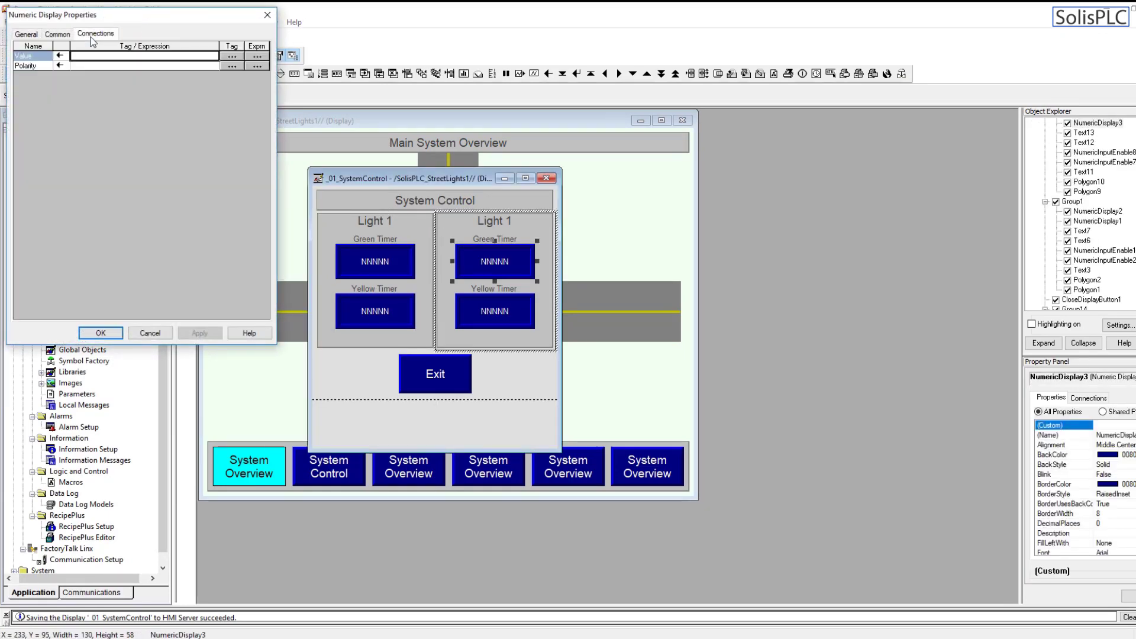
left_click(178, 56)
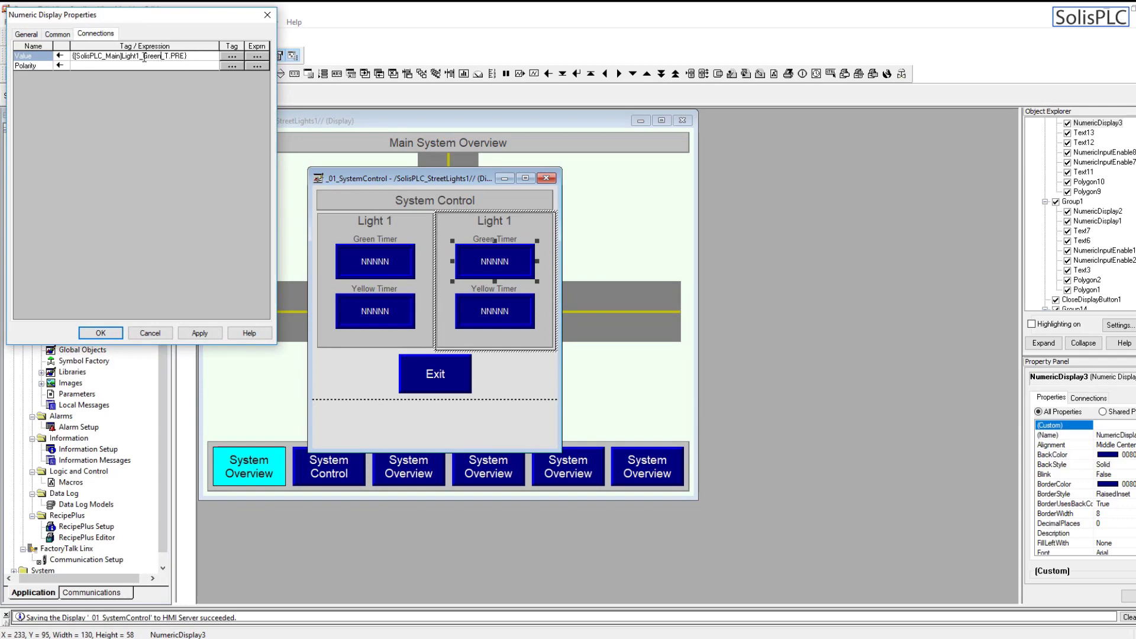
key("BackSpace")
type("2")
left_click(200, 334)
left_click(102, 333)
Step: Set the second panel's Yellow Timer display value to {[SolisPLC_Main]Light2_Yellow_T.PRE} by adapting the copied expression
double_click(495, 311)
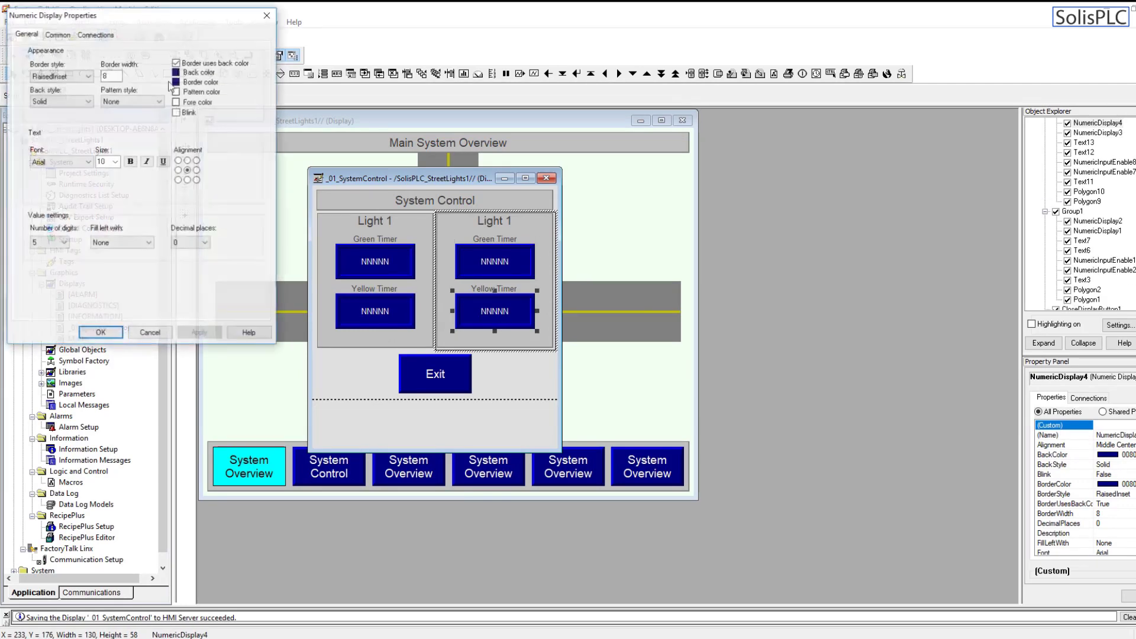
left_click(95, 33)
left_click(134, 56)
key("ctrl+v")
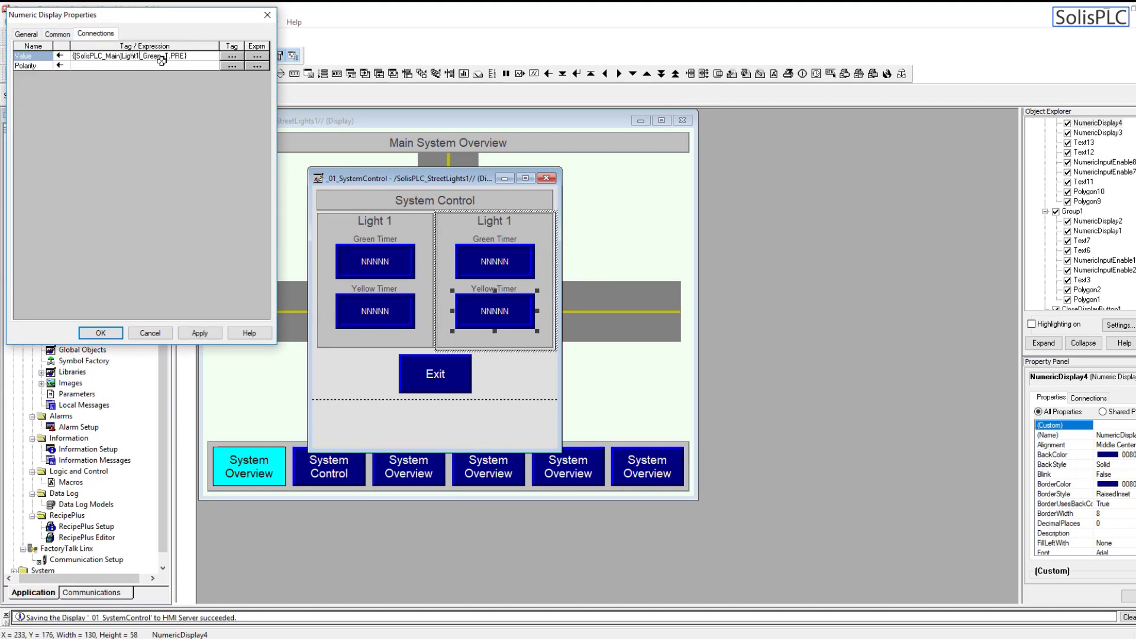
key("BackSpace")
key("BackSpace")
key("BackSpace")
key("BackSpace")
key("BackSpace")
type("Yellow")
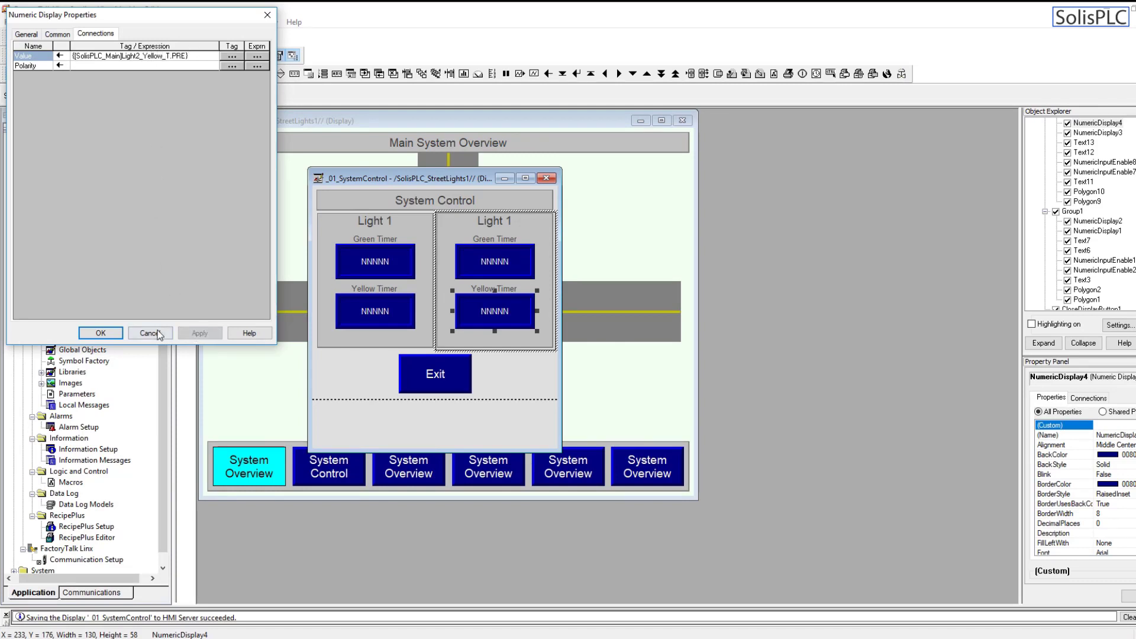
left_click(101, 333)
Step: Test-run the _01_SystemControl popup, try the first panel's Green Timer input, and stop the test
left_click(13, 55)
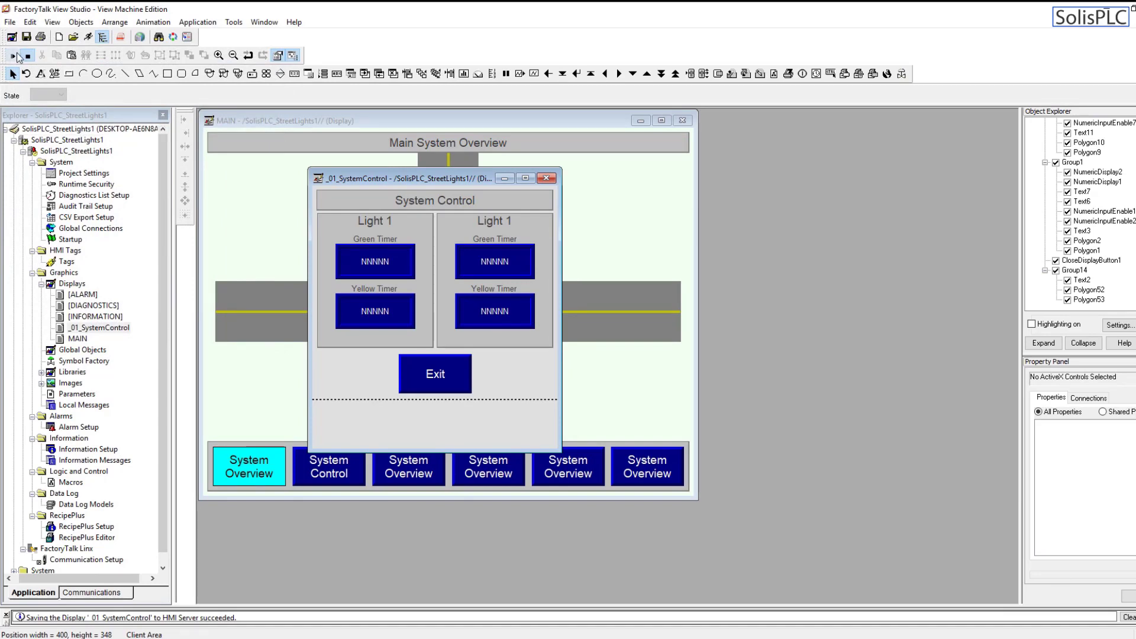
left_click(395, 275)
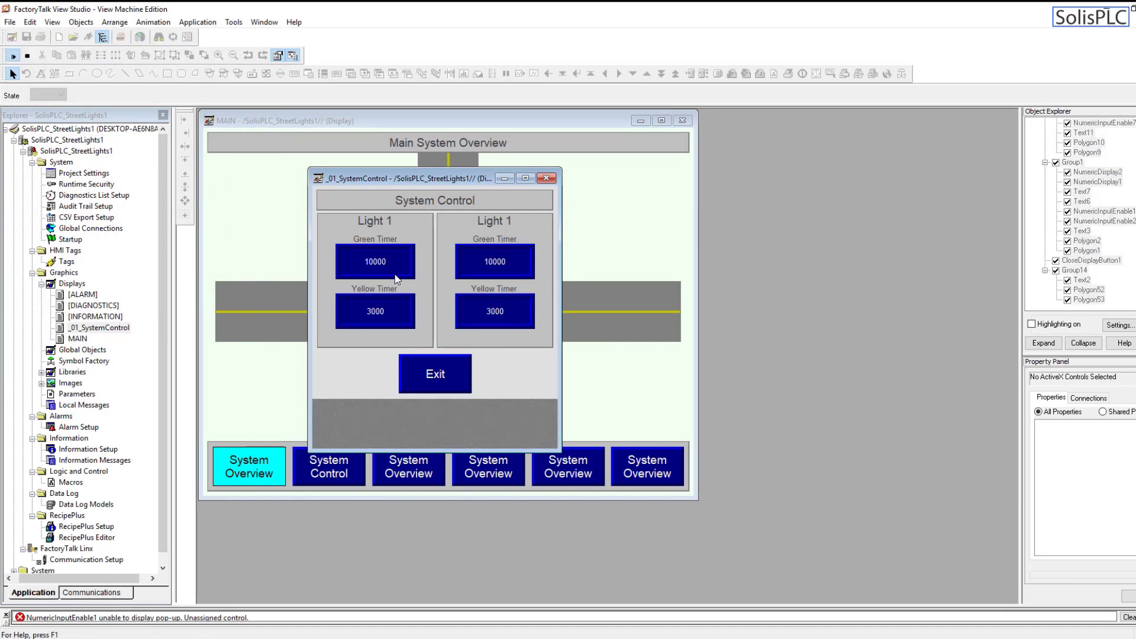
left_click(28, 55)
Step: Paste {[SolisPLC_Main]Light1_Green_T.PRE} into the Value connection of the first panel's Green Timer numeric input enable
left_click(369, 262)
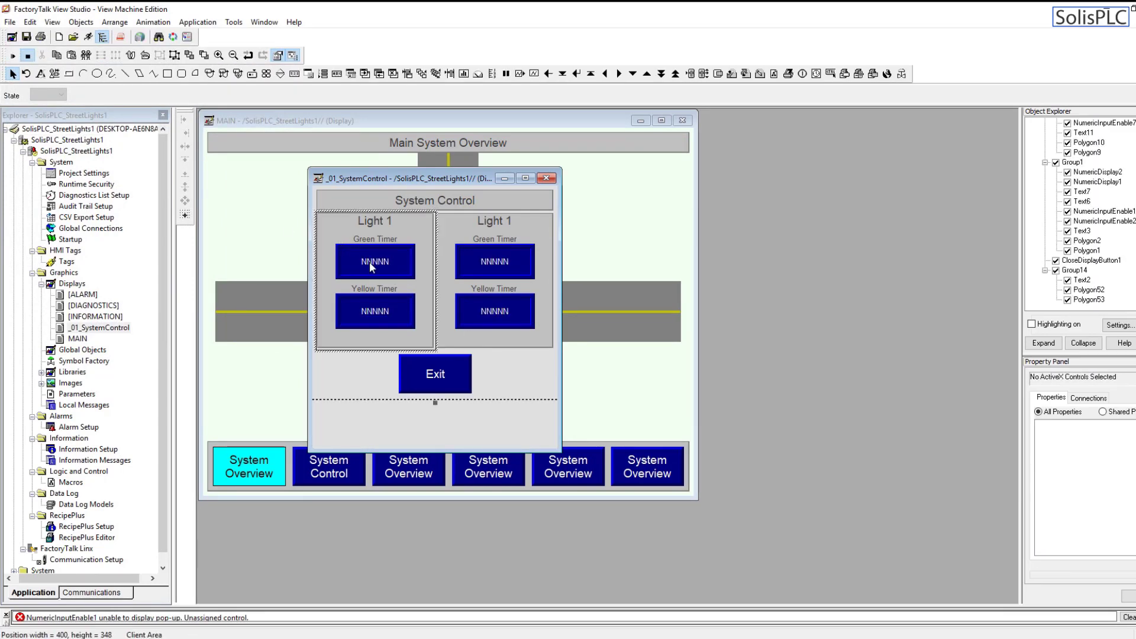
left_click(373, 262)
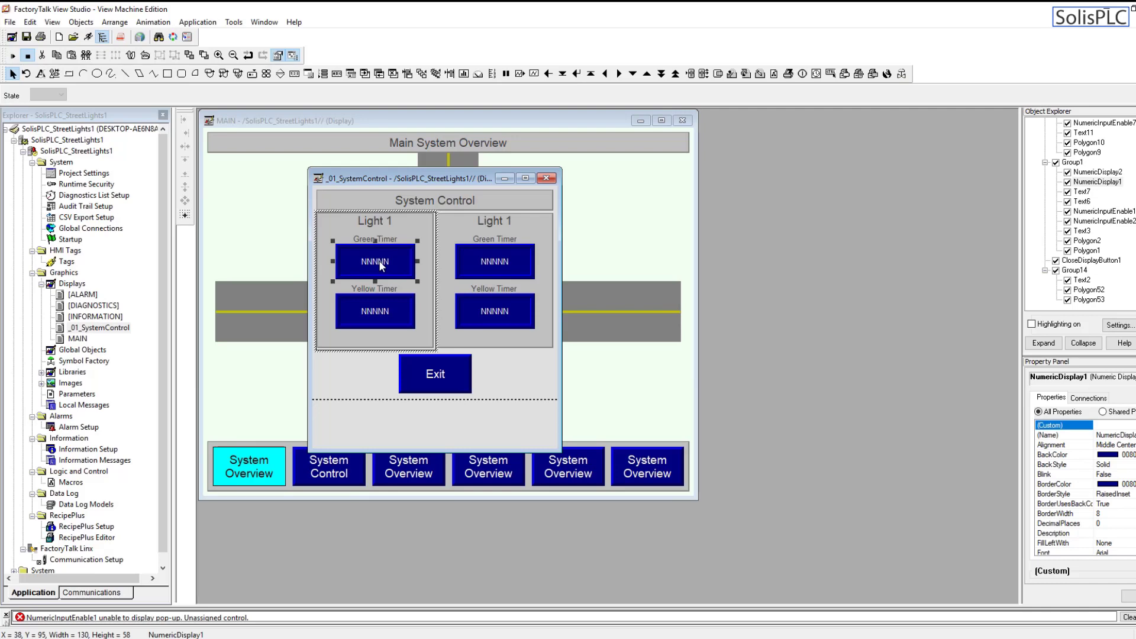
left_click(380, 263)
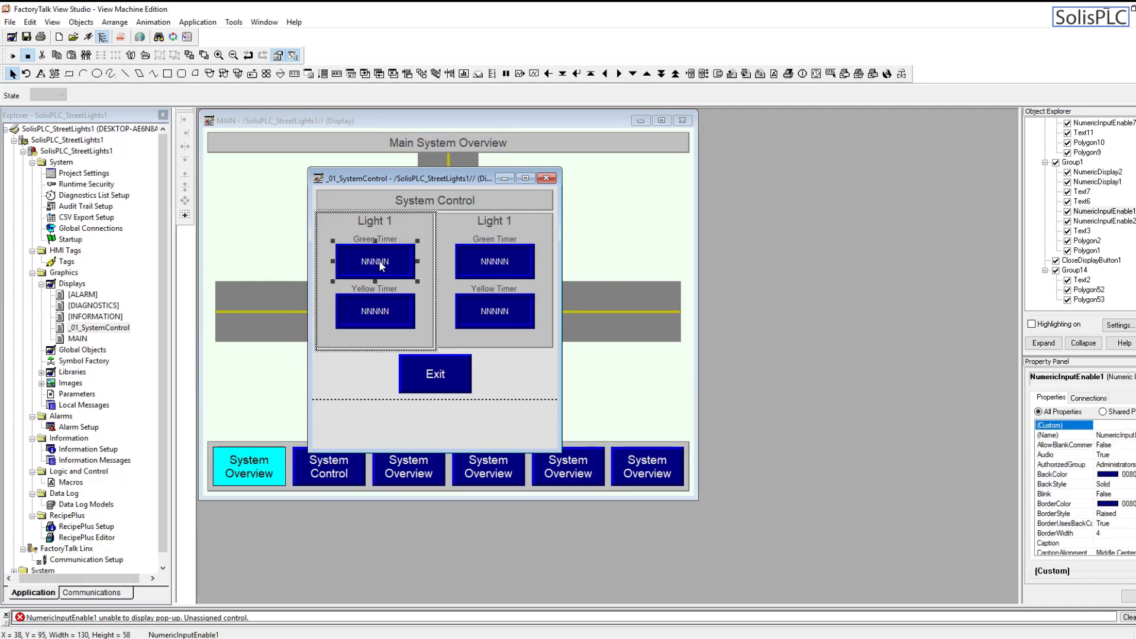
right_click(382, 267)
left_click(409, 268)
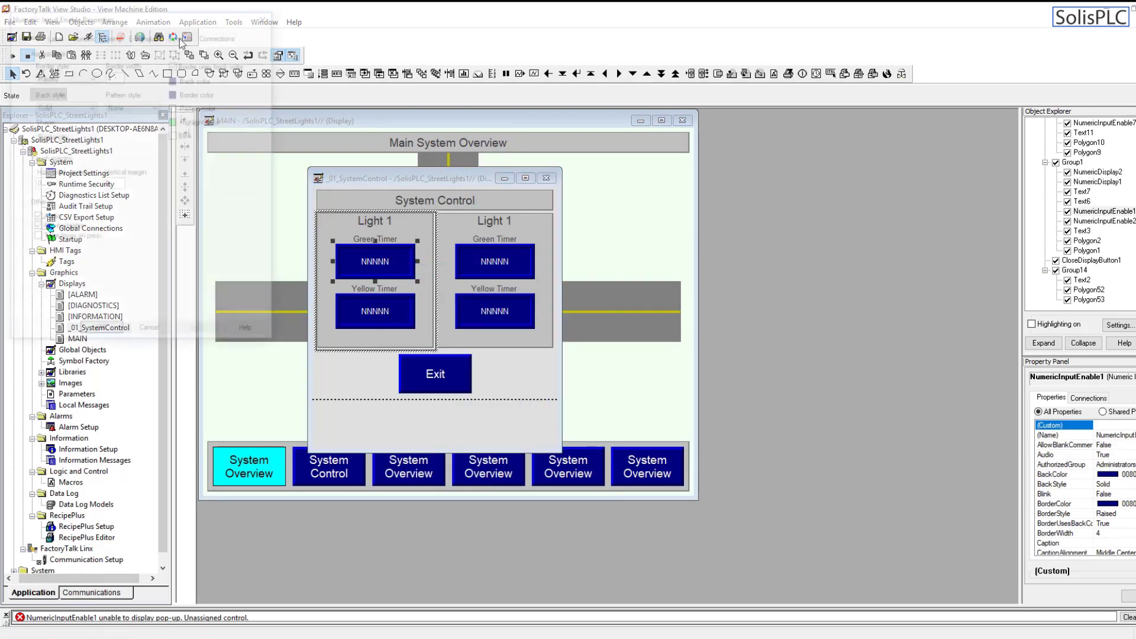
left_click(215, 38)
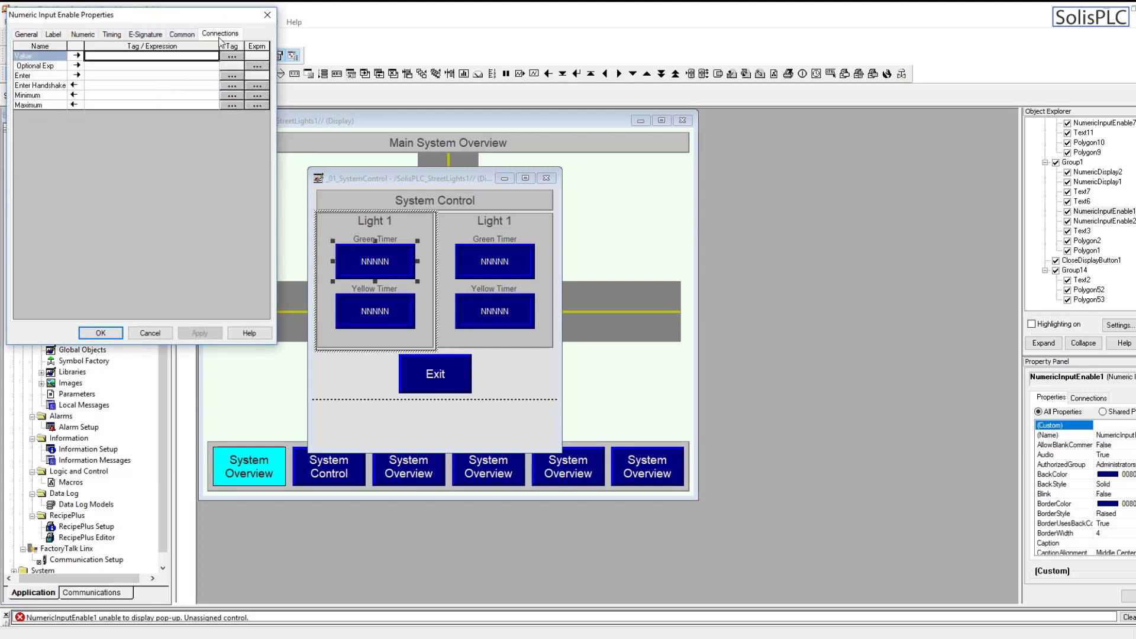
left_click(128, 56)
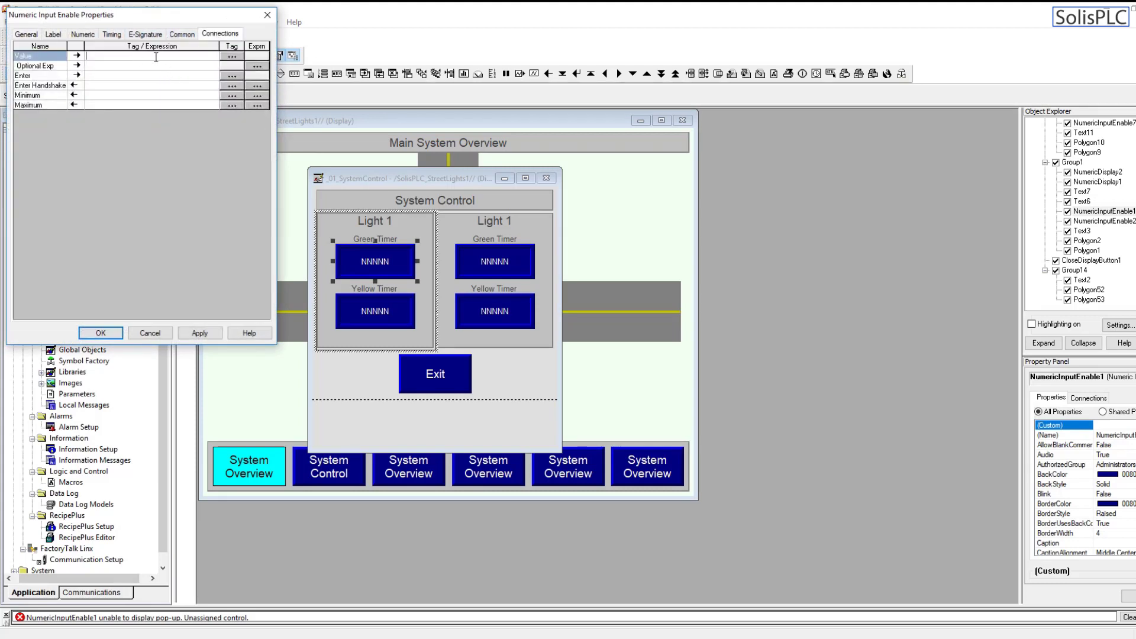
right_click(156, 56)
left_click(177, 104)
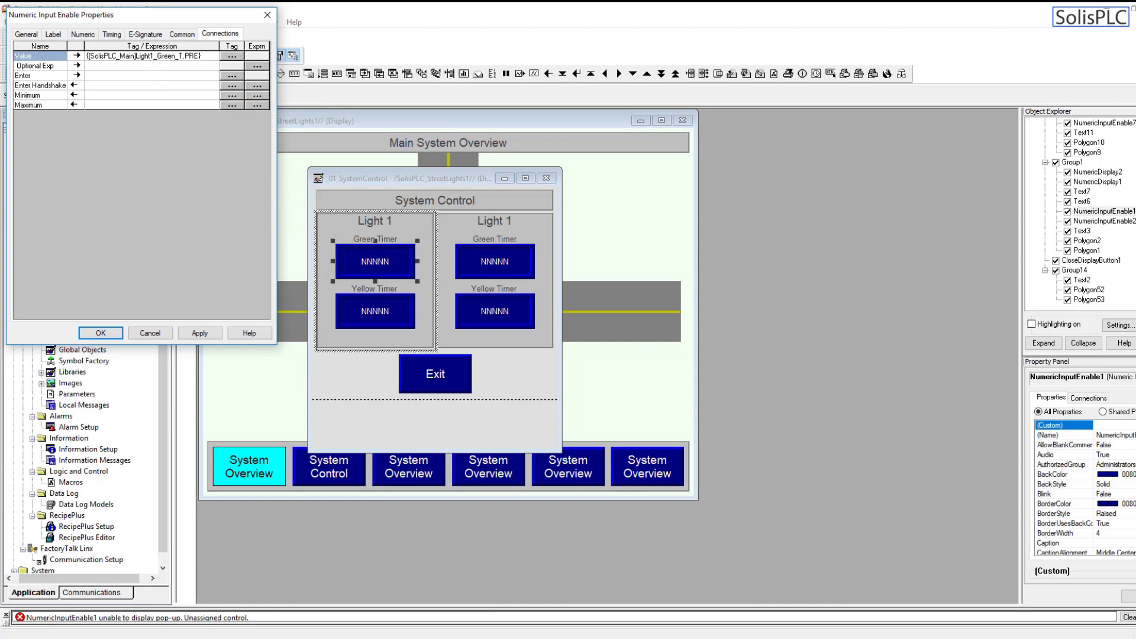
Step: In Logix Designer, look up the source tag moved to Light1_Green_T.PRE in rung 2, discard the rung edit, and return to FactoryTalk View Studio
key("alt+Tab")
double_click(287, 367)
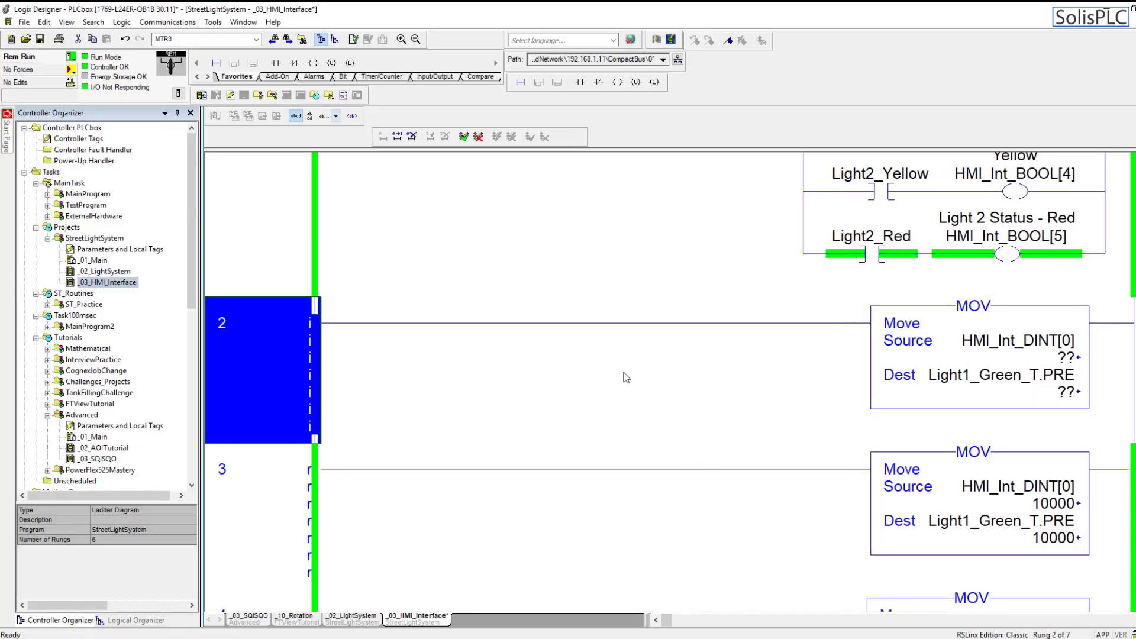
double_click(991, 344)
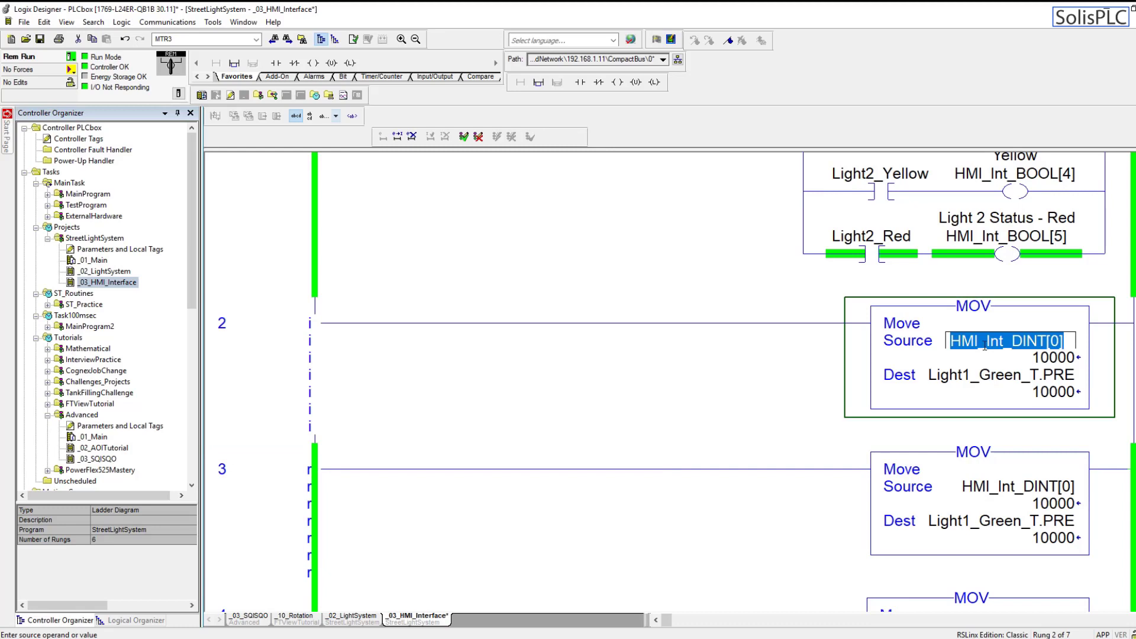
left_click(301, 381)
key("Delete")
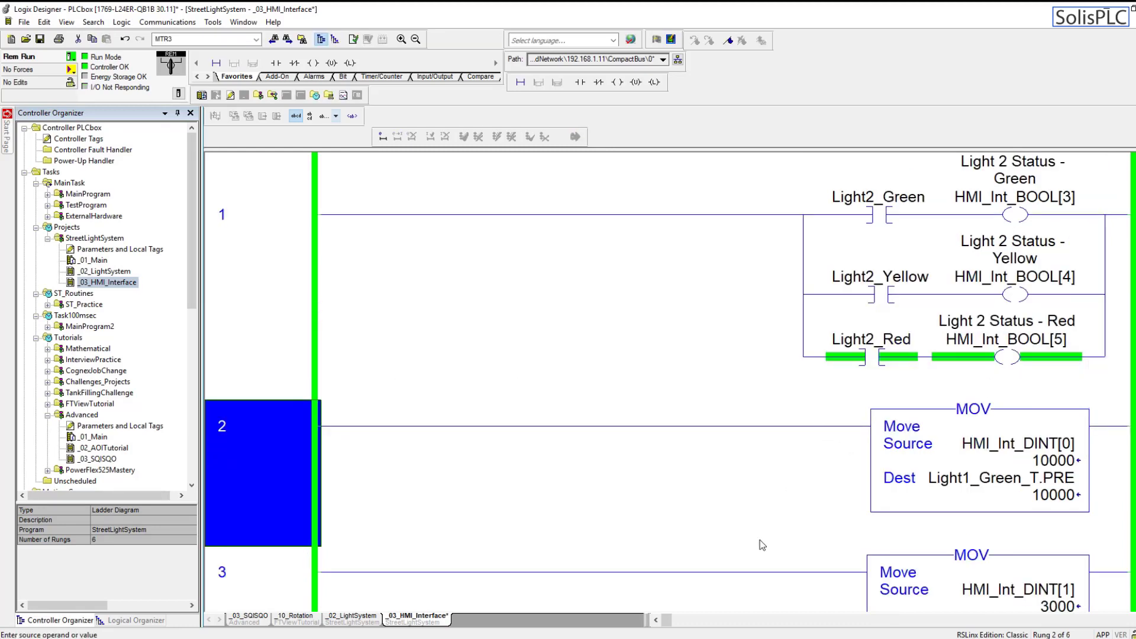
key("alt+Tab")
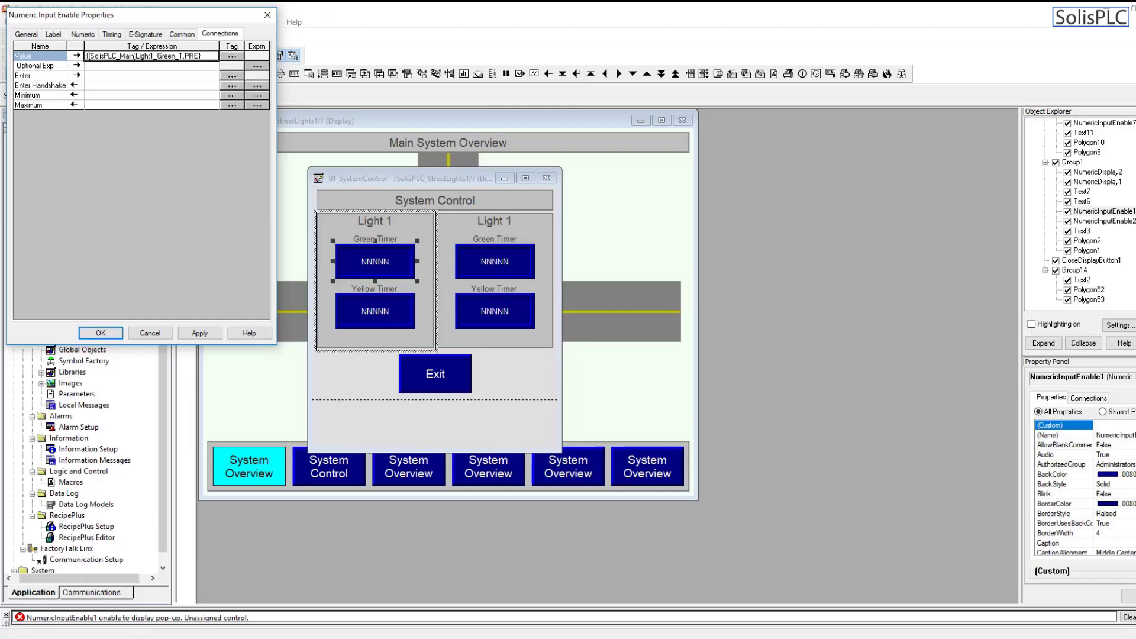
Step: Set the first panel's Green Timer input Value connection to {[SolisPLC_Main]HMI_Int_DINT[0]}, copy the expression, and apply it
left_click(163, 57)
left_click_drag(200, 56, 142, 62)
type("HMI_Int_DINT[0]}")
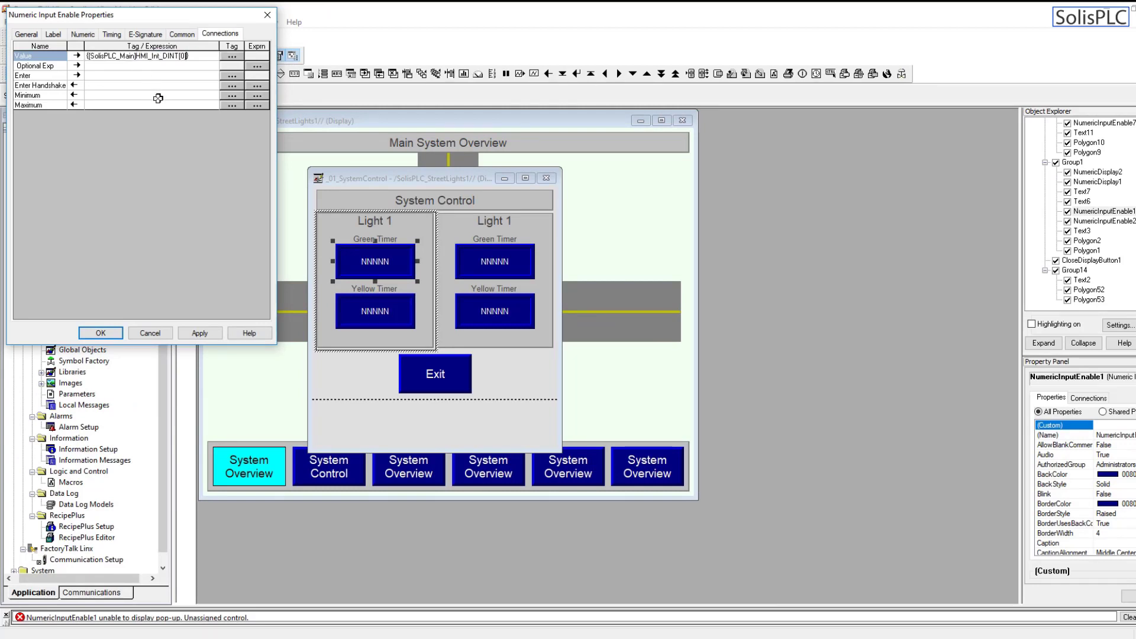
left_click_drag(200, 55, 109, 58)
key("ctrl+c")
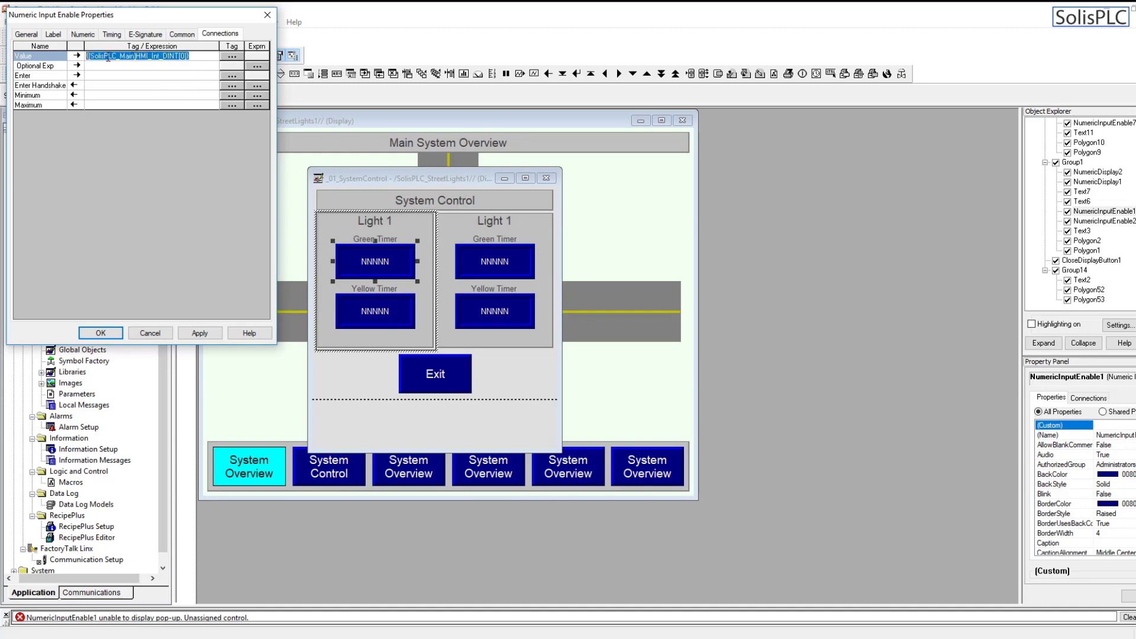
left_click(199, 333)
left_click(101, 333)
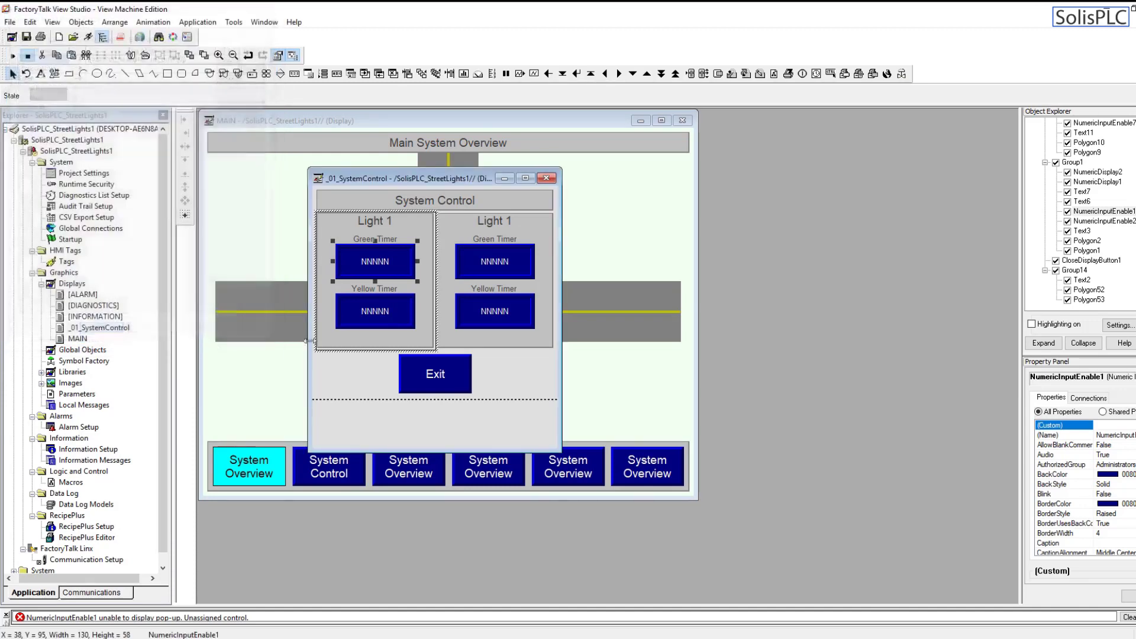
Step: Connect the Value of the first panel's Yellow Timer numeric input enable to {[SolisPLC_Main]HMI_Int_DINT[1]} by adapting the copied expression
left_click(369, 325)
double_click(370, 324)
left_click(152, 333)
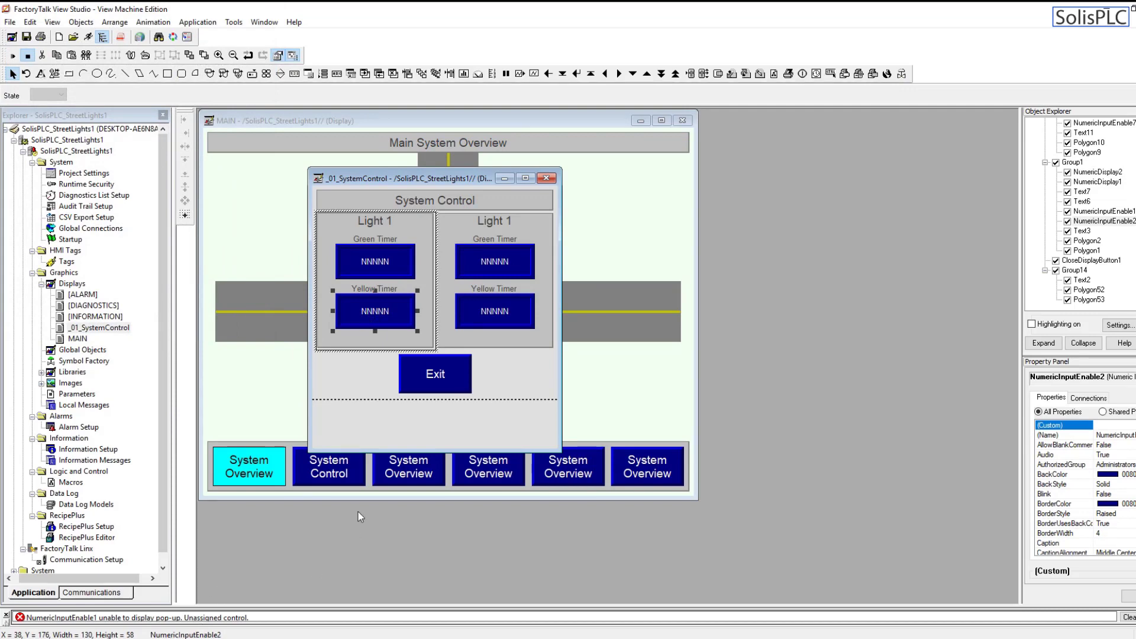
right_click(407, 329)
left_click(441, 317)
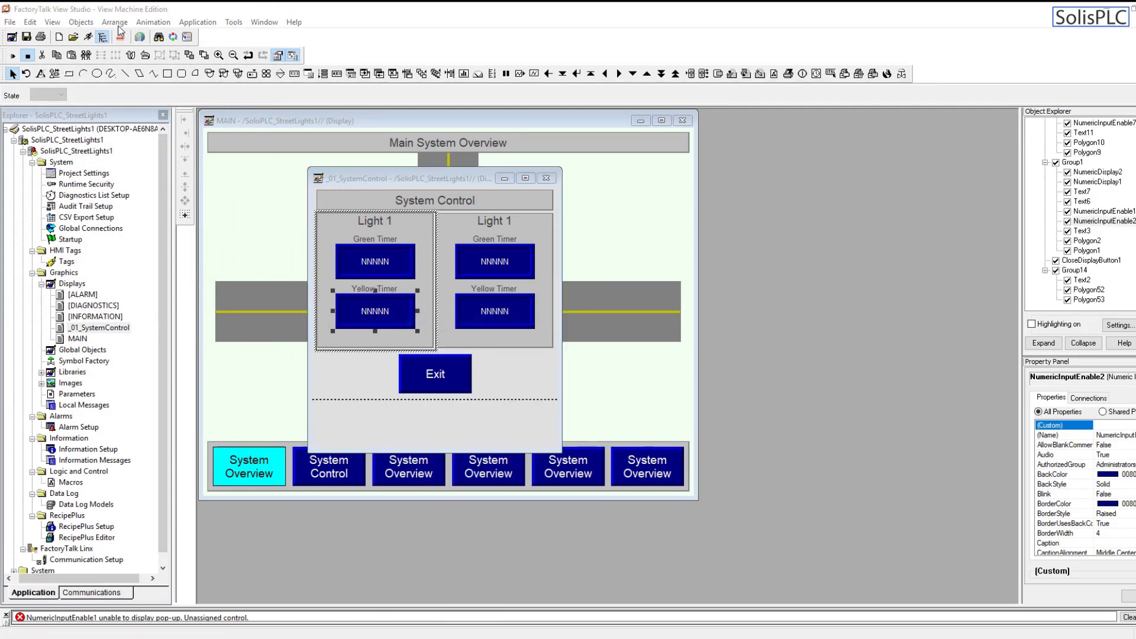
left_click(220, 34)
left_click(126, 55)
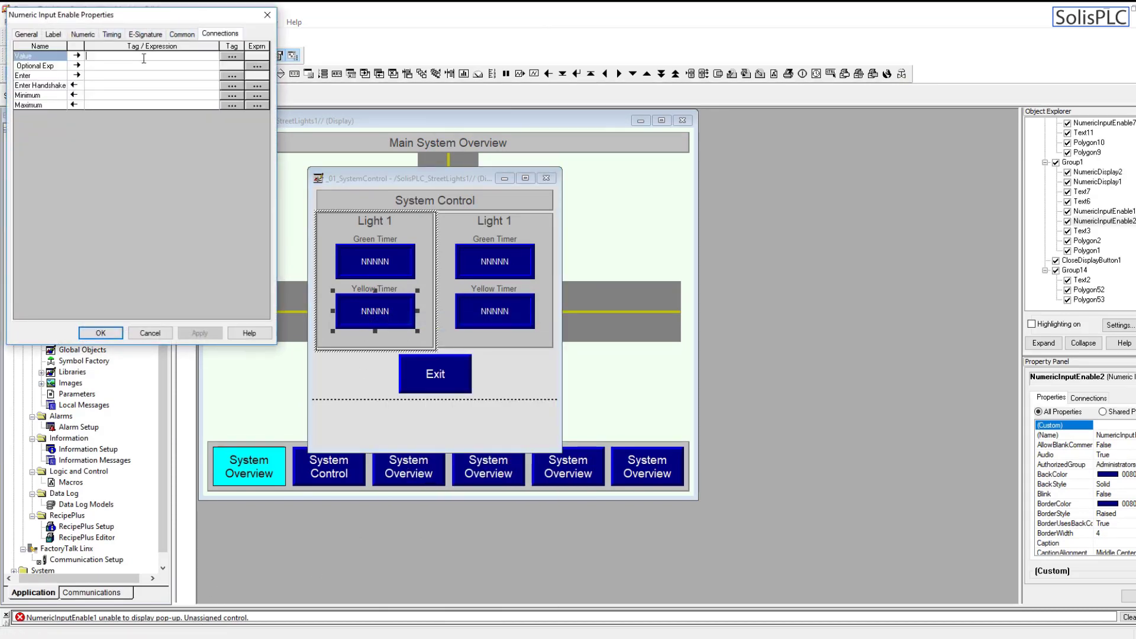
key("ctrl+v")
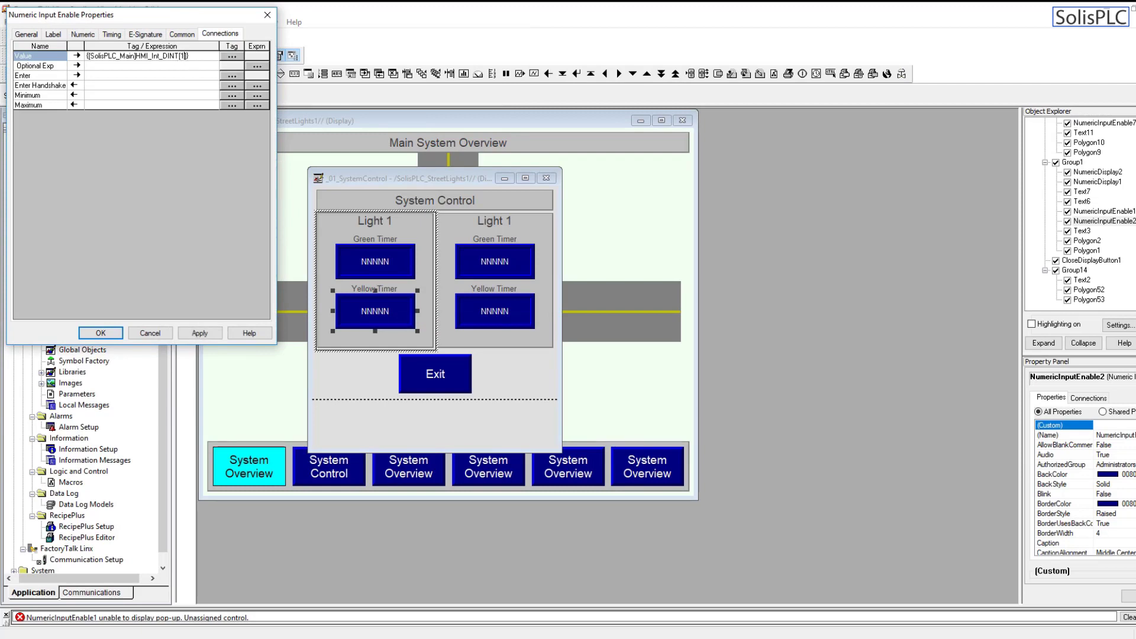
left_click(200, 333)
left_click(100, 333)
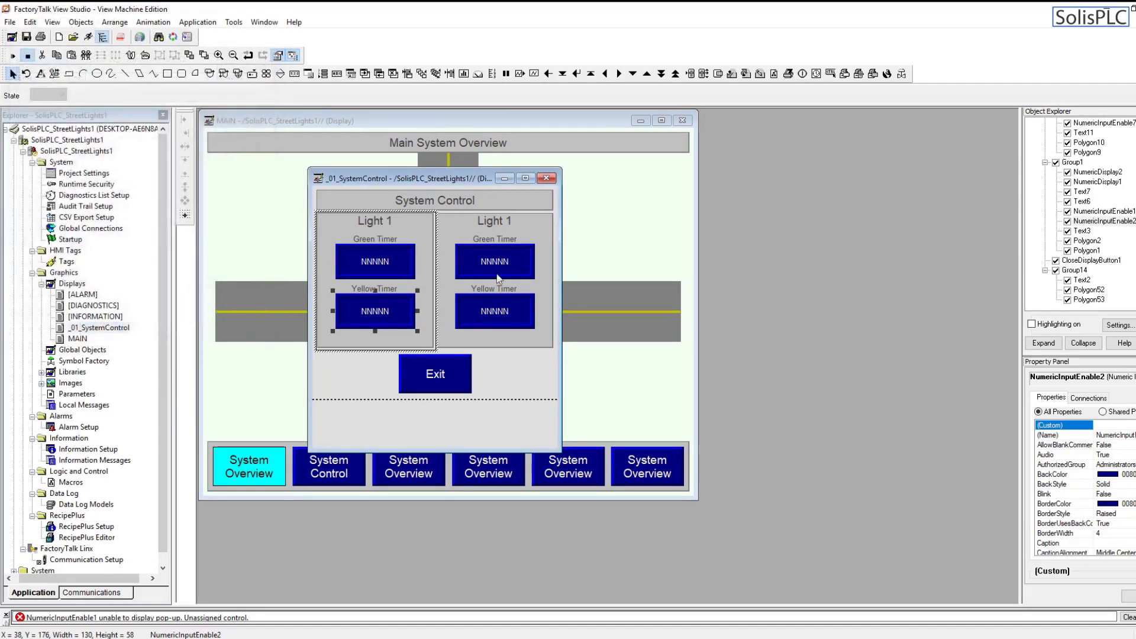
Step: Connect the Value of the second panel's Green Timer numeric input enable to {[SolisPLC_Main]HMI_Int_DINT[2]} by adapting the copied expression
left_click(496, 265)
left_click(496, 265)
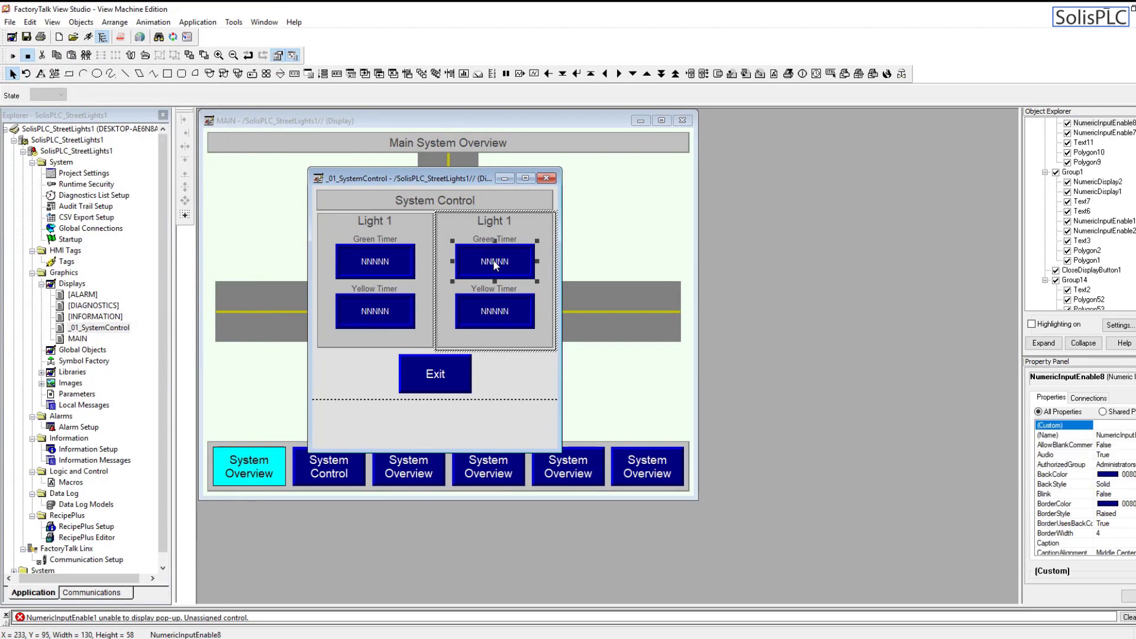
right_click(496, 265)
left_click(535, 268)
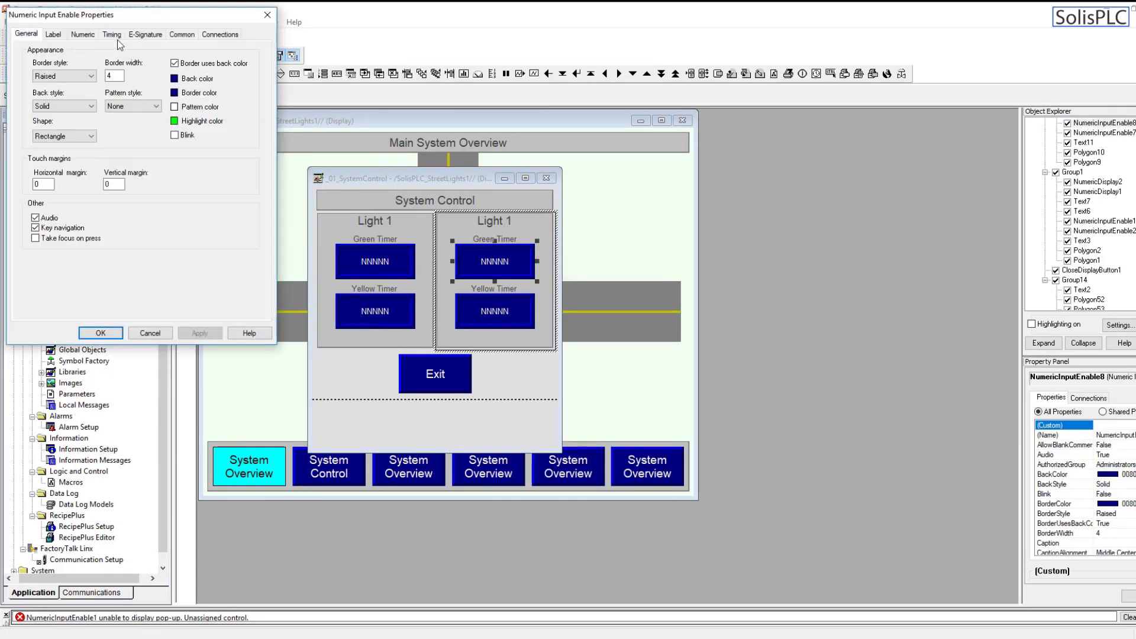
left_click(214, 36)
left_click(163, 55)
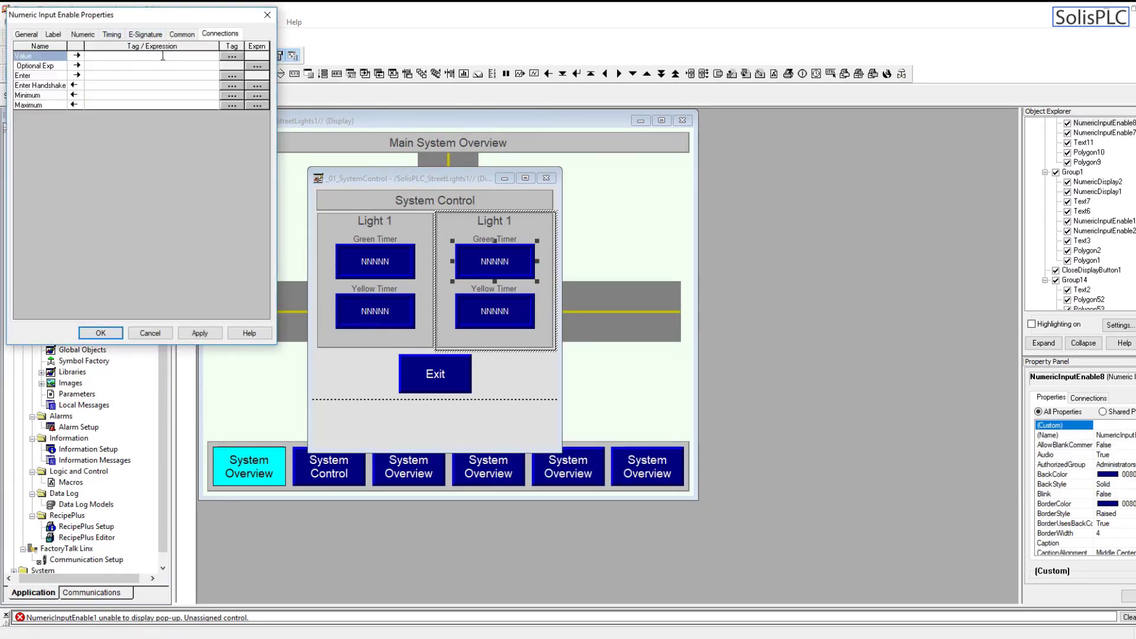
key("ctrl+v")
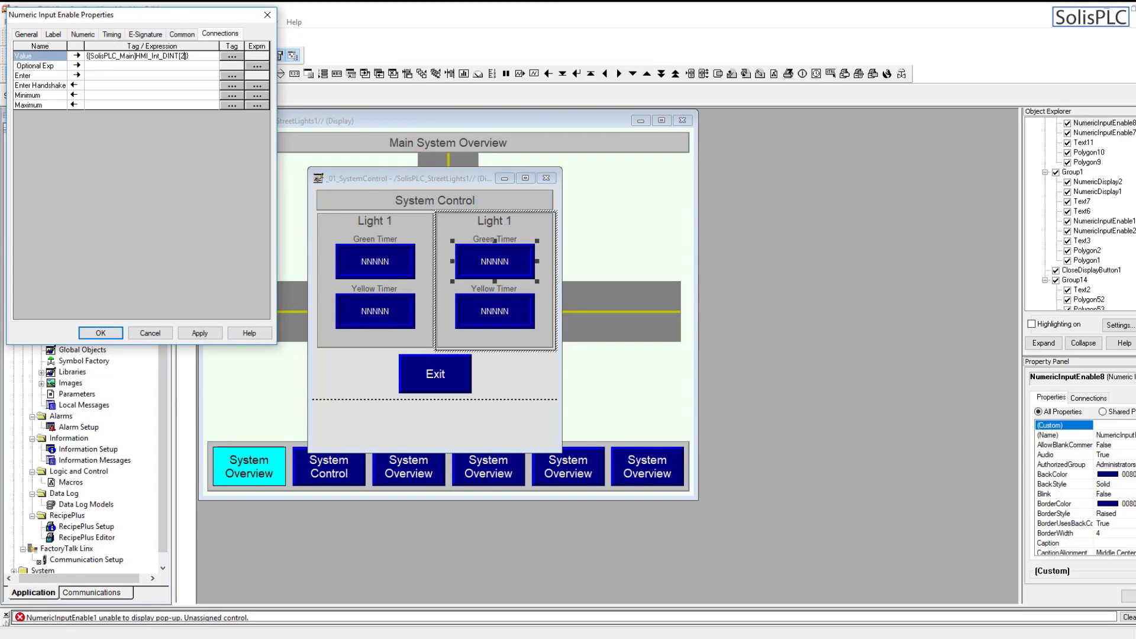
left_click(200, 333)
left_click(101, 333)
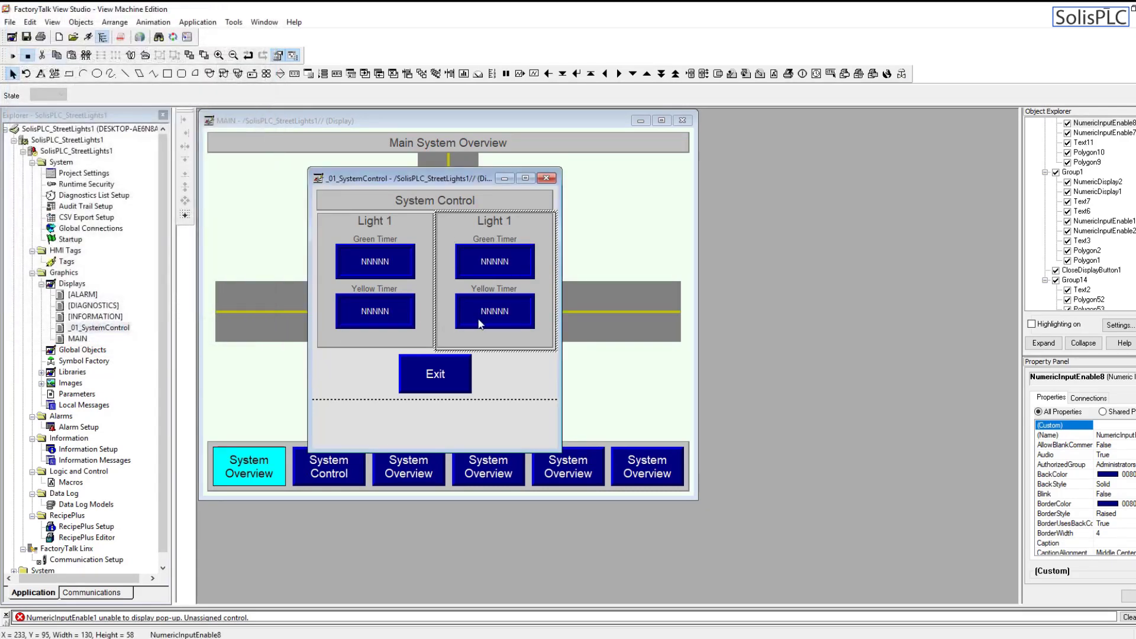
Step: Connect the Value of the second panel's Yellow Timer numeric input enable to {[SolisPLC_Main]HMI_Int_DINT[3]} and save the display
double_click(481, 323)
left_click(167, 334)
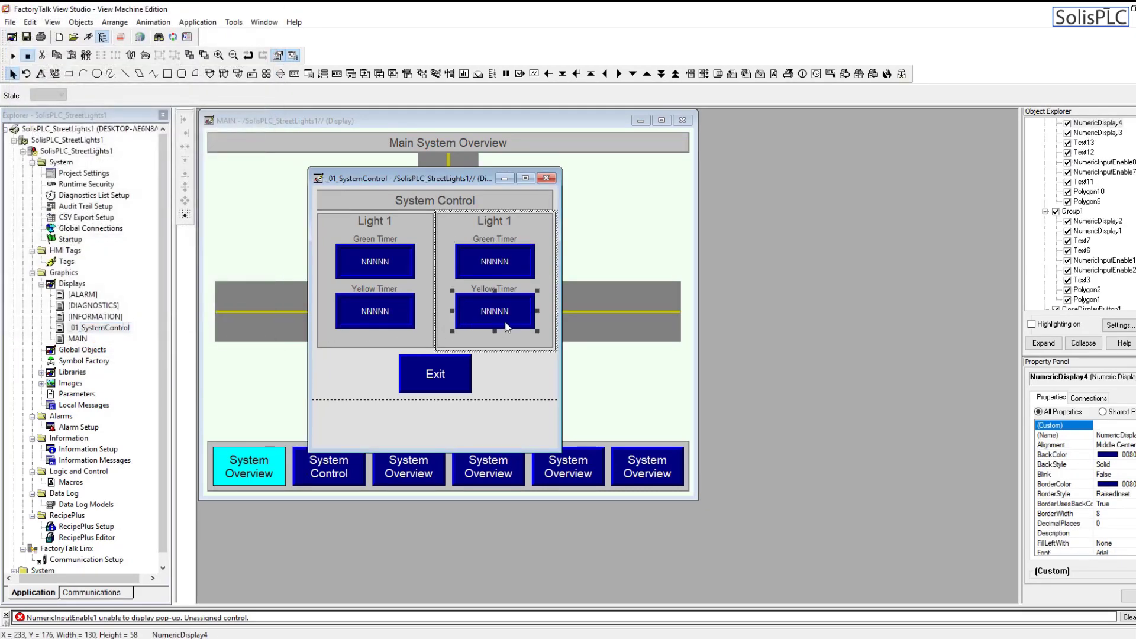
right_click(504, 323)
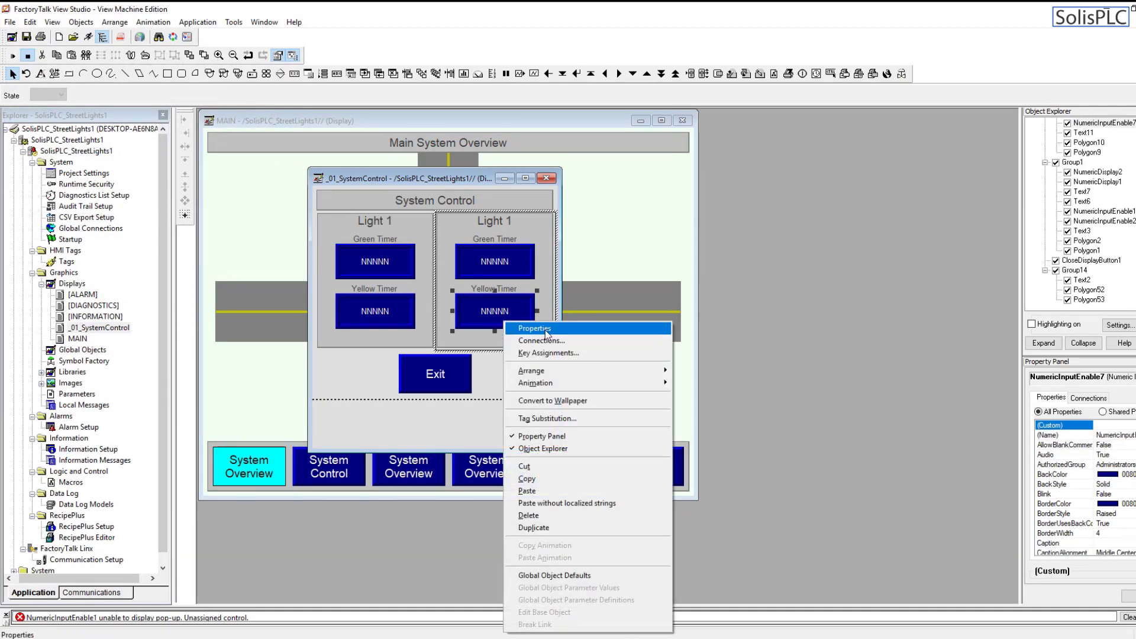
left_click(546, 329)
left_click(218, 36)
left_click(148, 56)
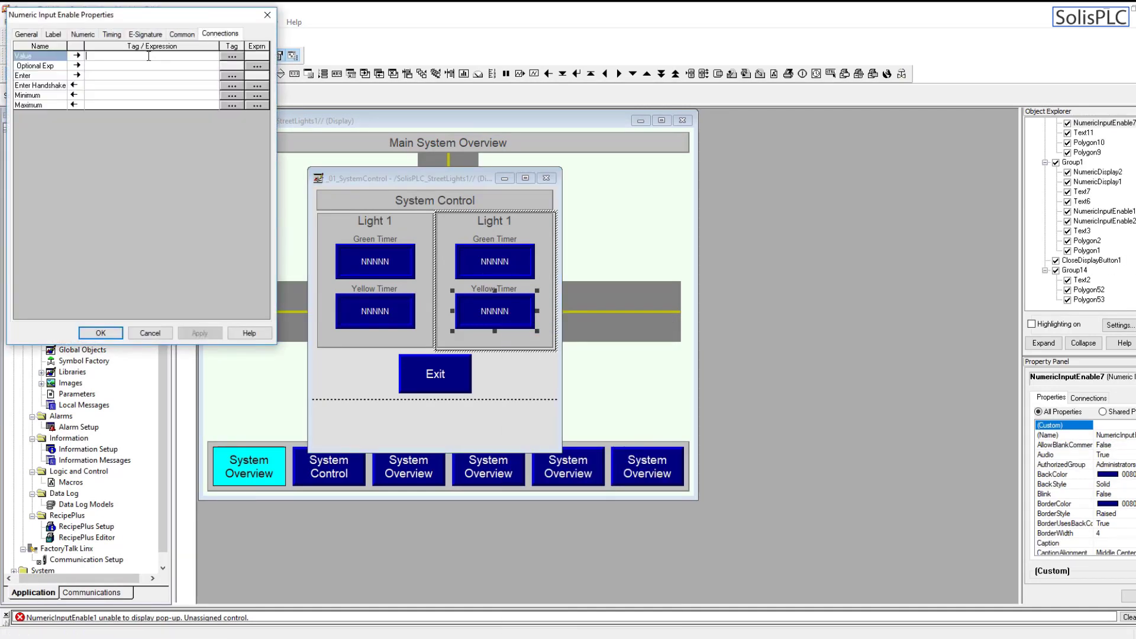
type("{[SolisPLC_Main]HMI_Int_DINT[0]}")
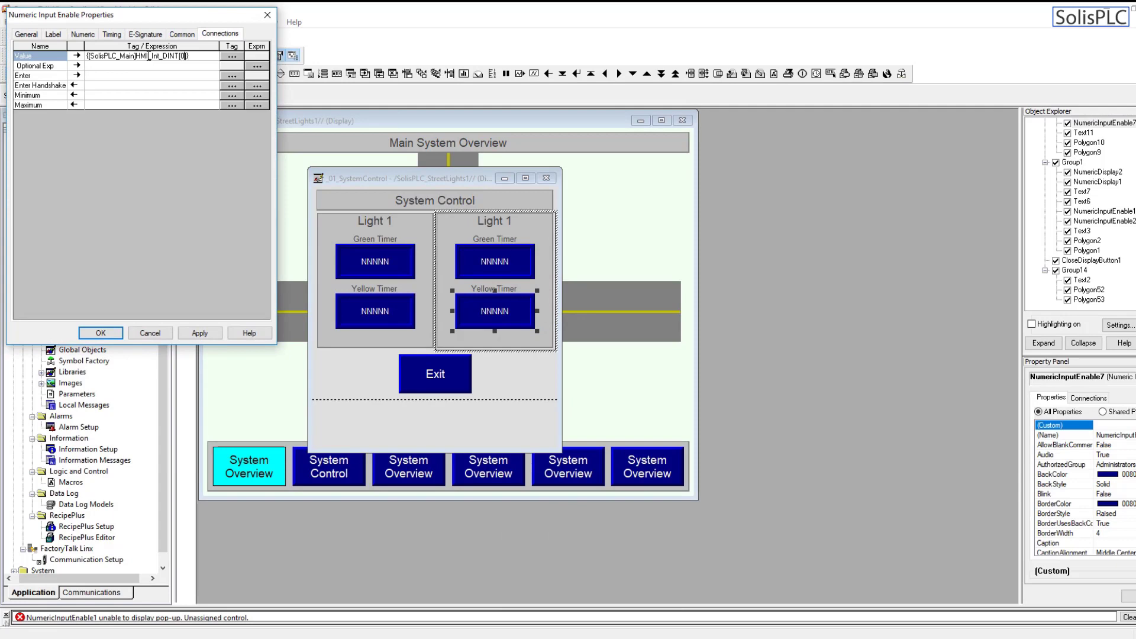
left_click(200, 334)
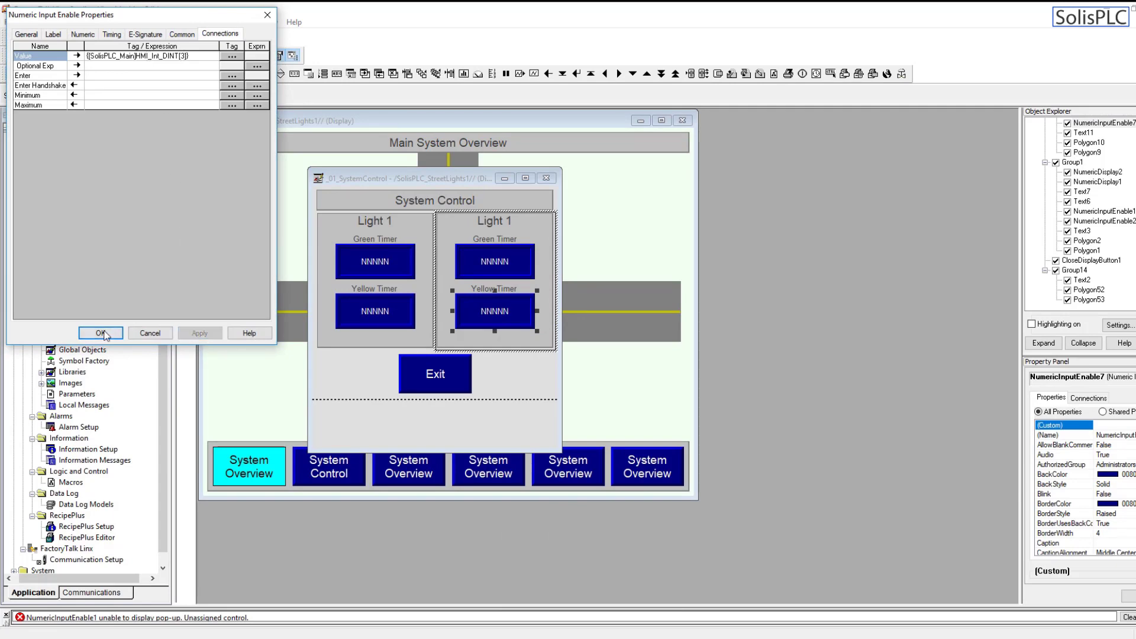
left_click(101, 333)
left_click(26, 36)
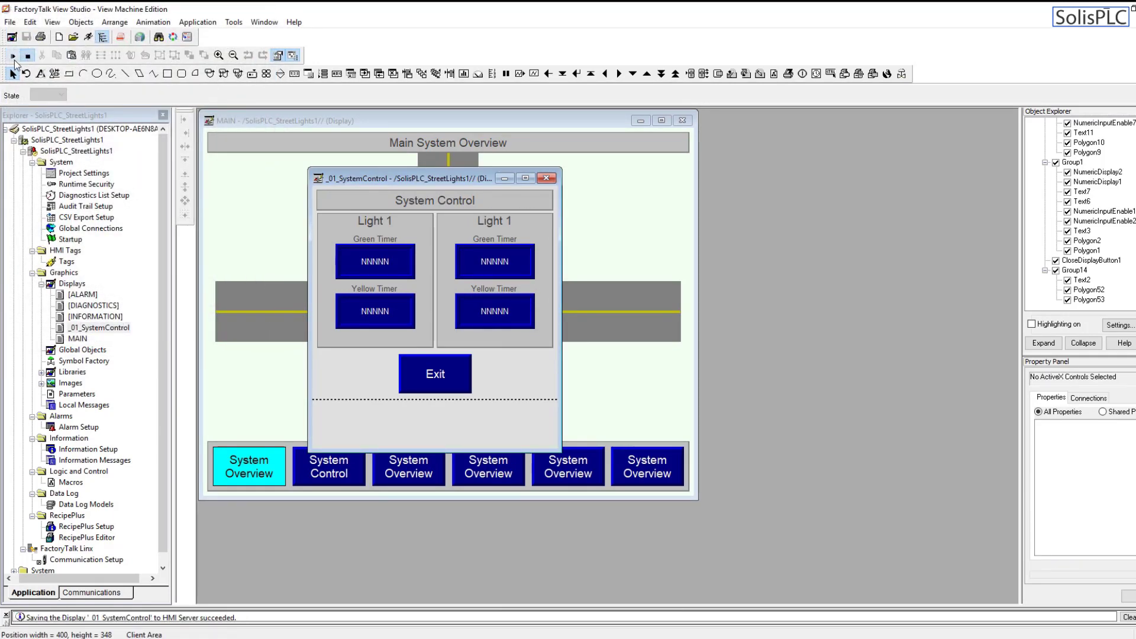
Step: Test the display by entering 9999 for the first panel's Green Timer, and enlarge the diagnostics list to read its messages
left_click(12, 55)
left_click(385, 261)
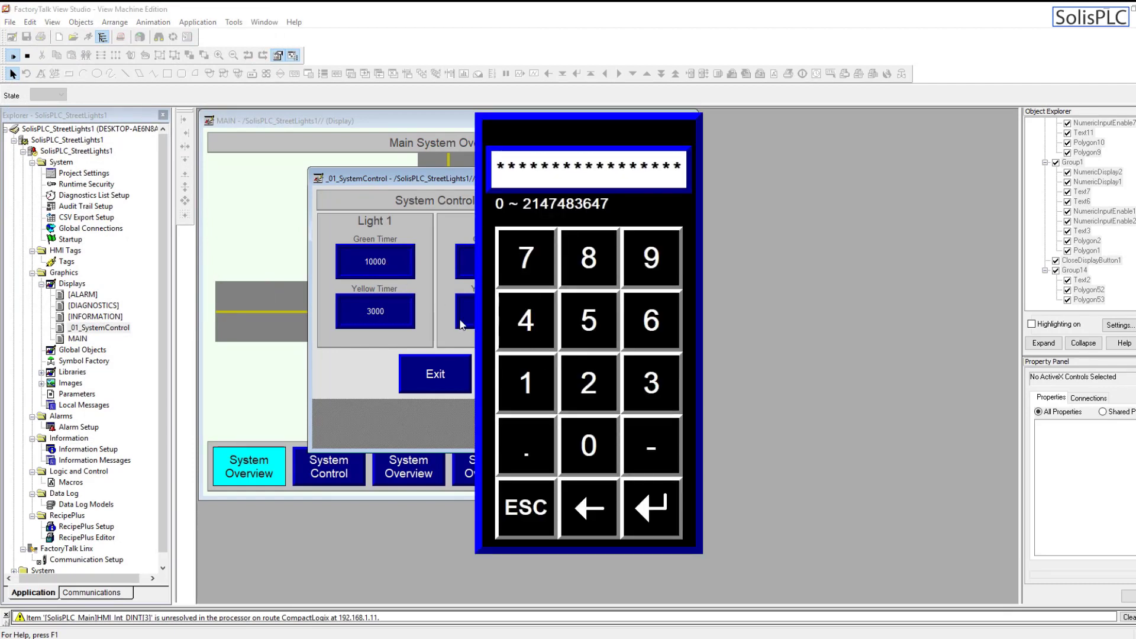
left_click(653, 259)
left_click(653, 259)
left_click(654, 259)
left_click(656, 257)
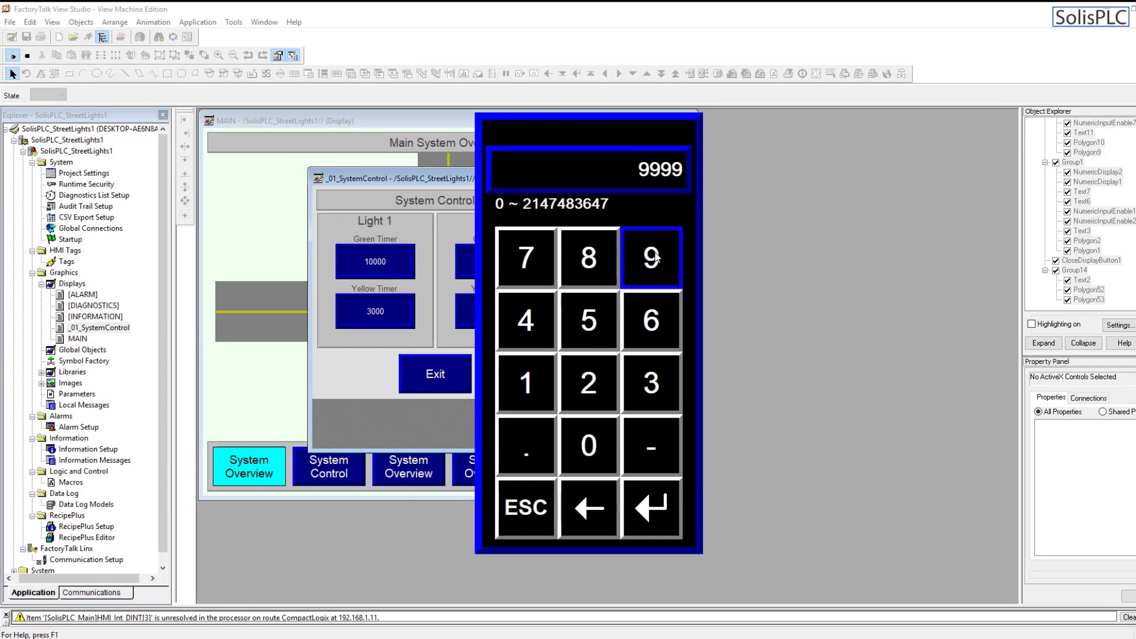
left_click(667, 511)
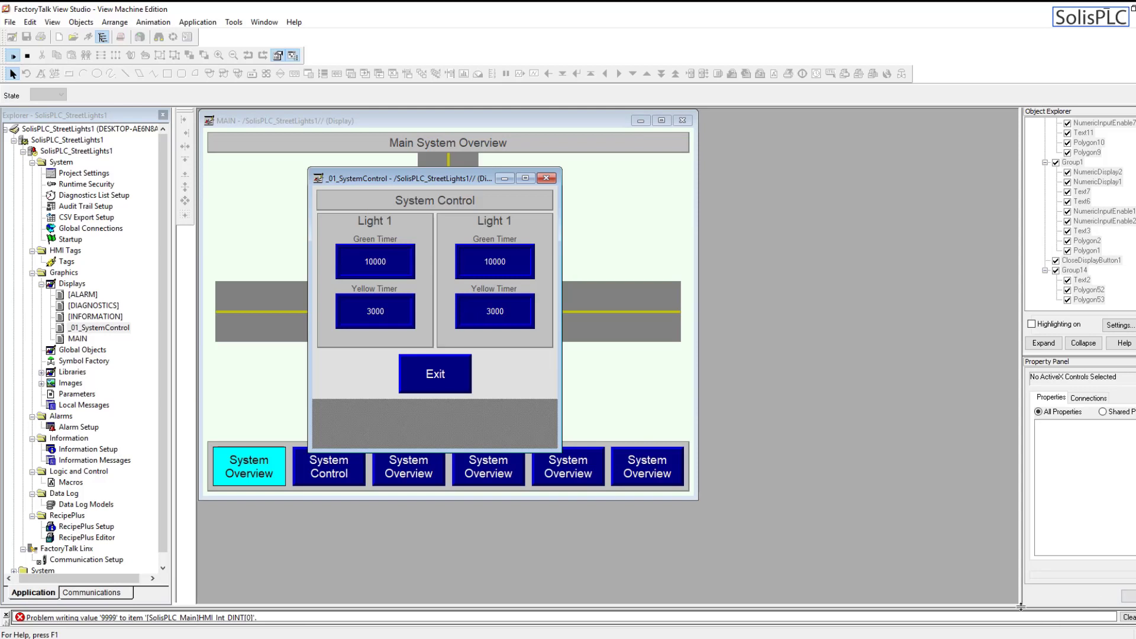
left_click_drag(1020, 606, 1020, 439)
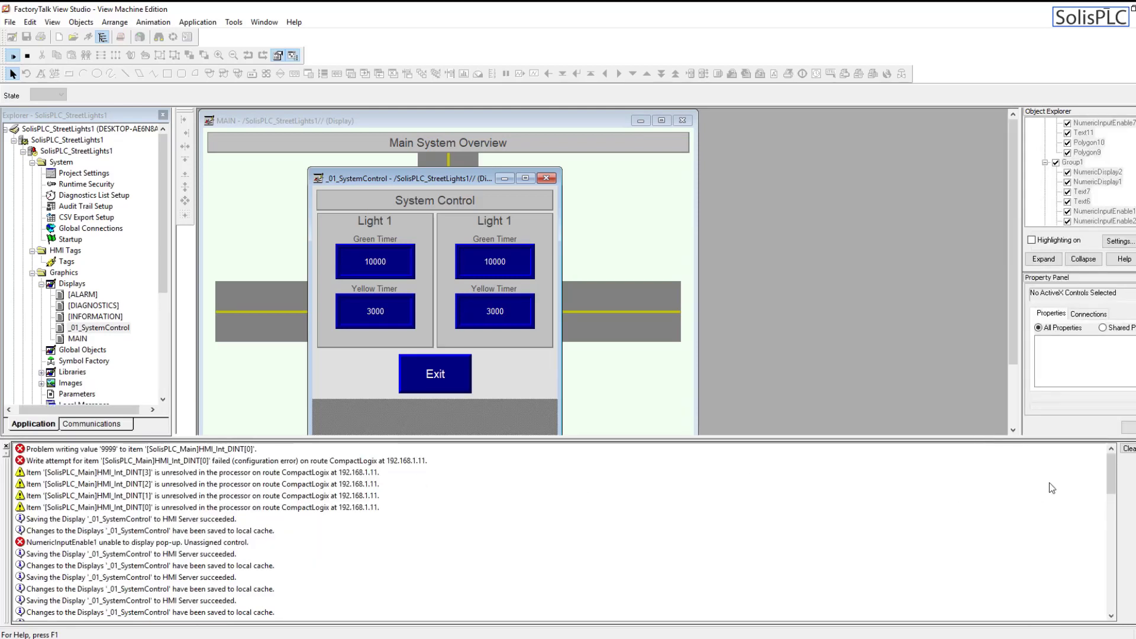
left_click(383, 265)
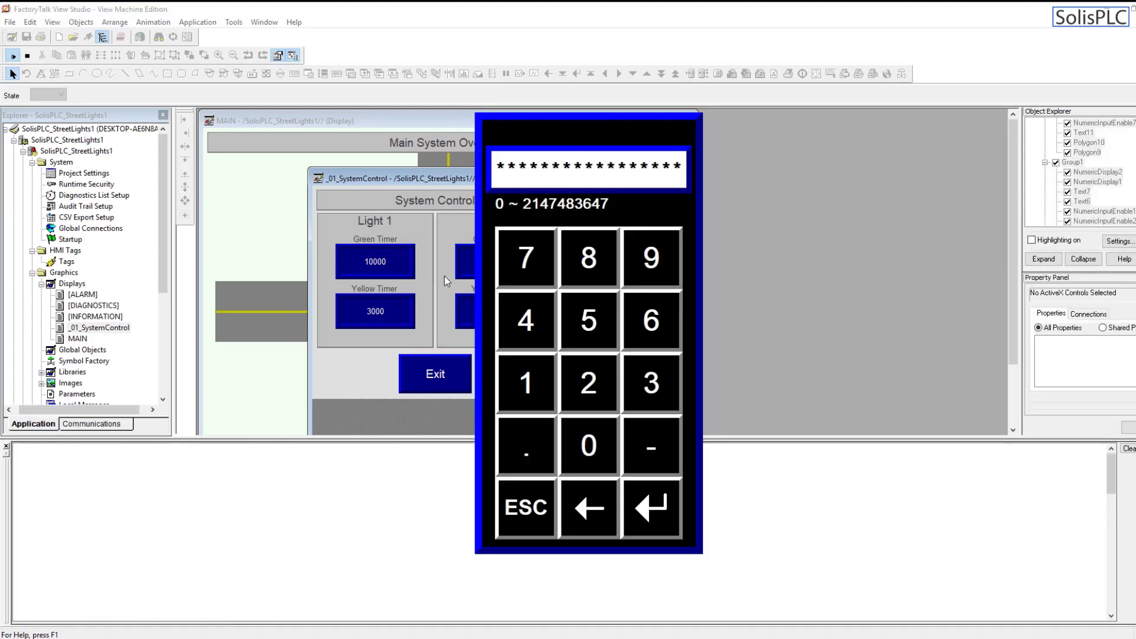
double_click(643, 264)
double_click(644, 264)
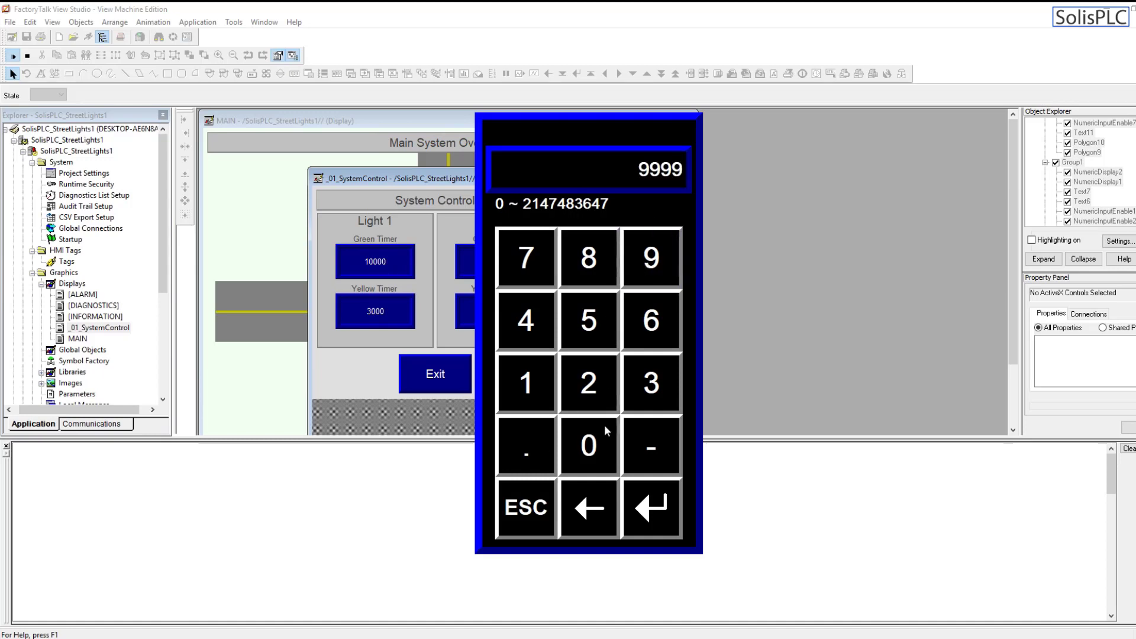
left_click(523, 507)
left_click(384, 261)
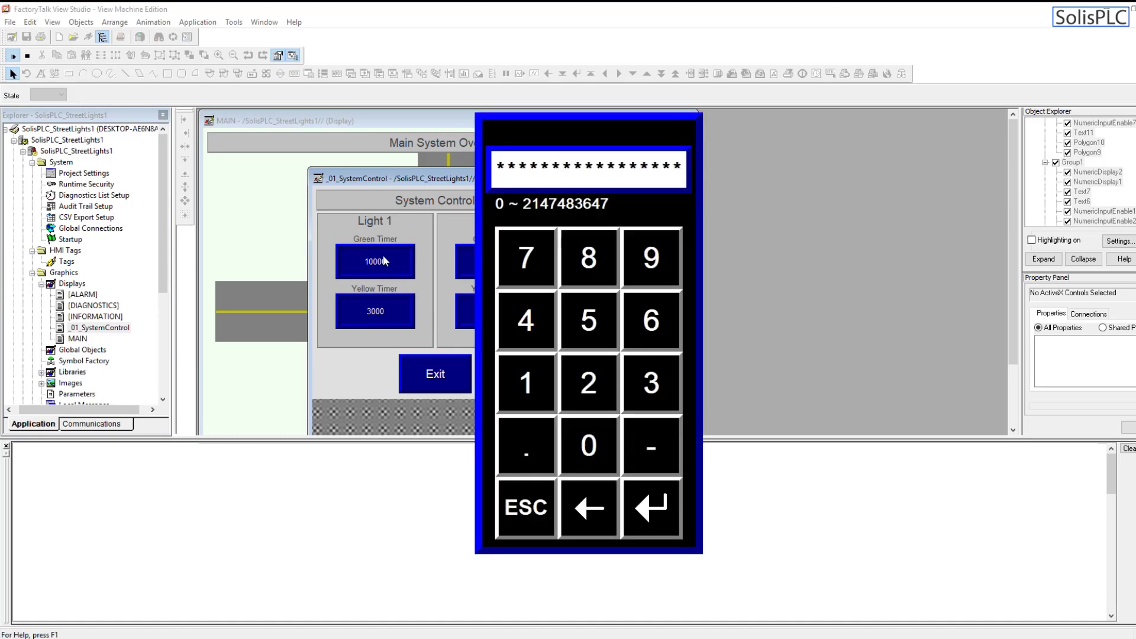
left_click(553, 512)
Step: End the display test and open the connections of the first panel's Green Timer numeric input enable
left_click(26, 56)
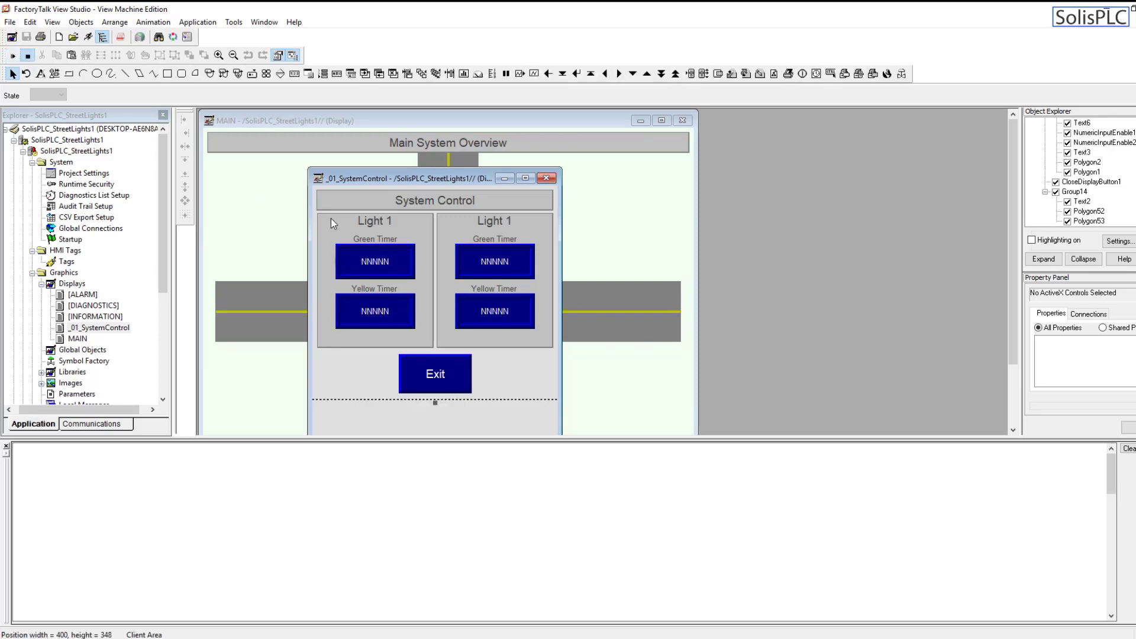
left_click(358, 268)
left_click(358, 267)
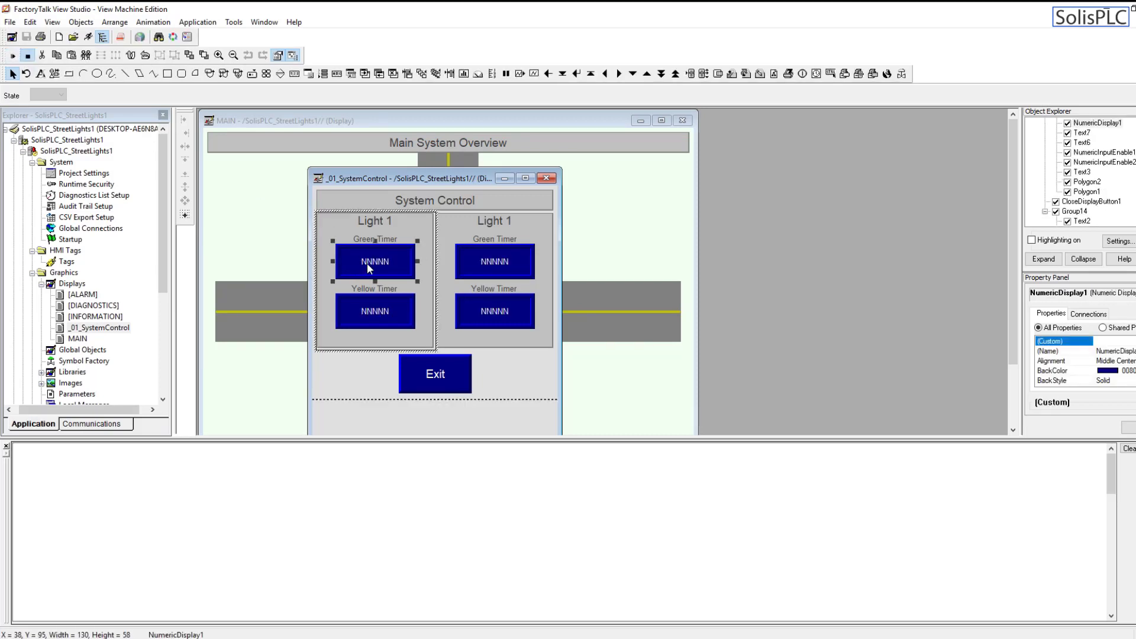
left_click(366, 263)
right_click(367, 263)
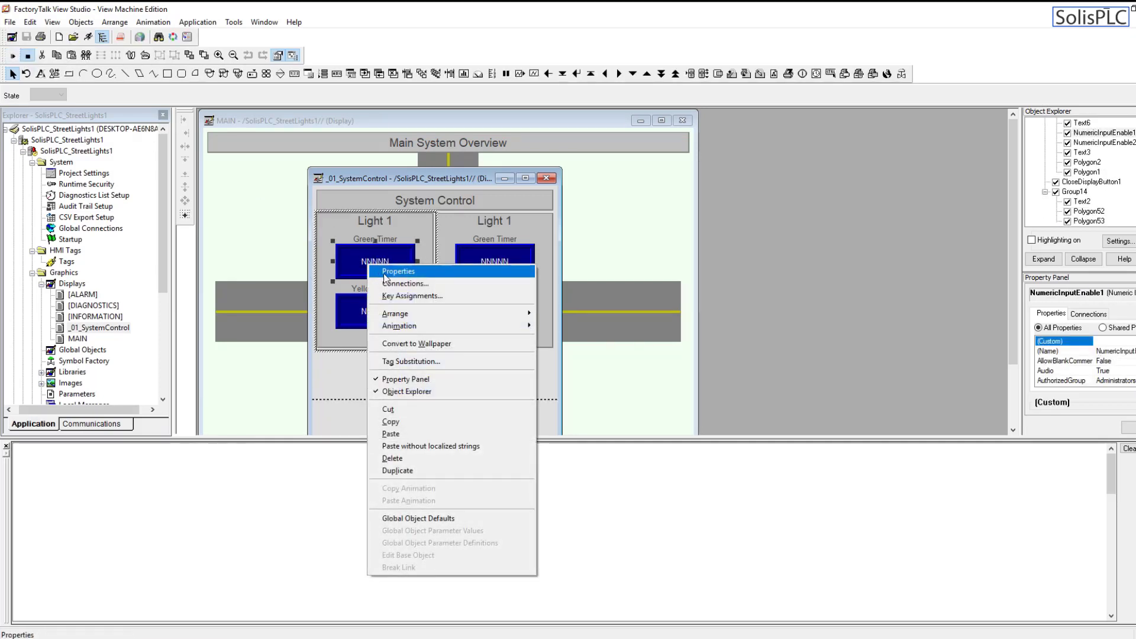
left_click(391, 271)
left_click(219, 36)
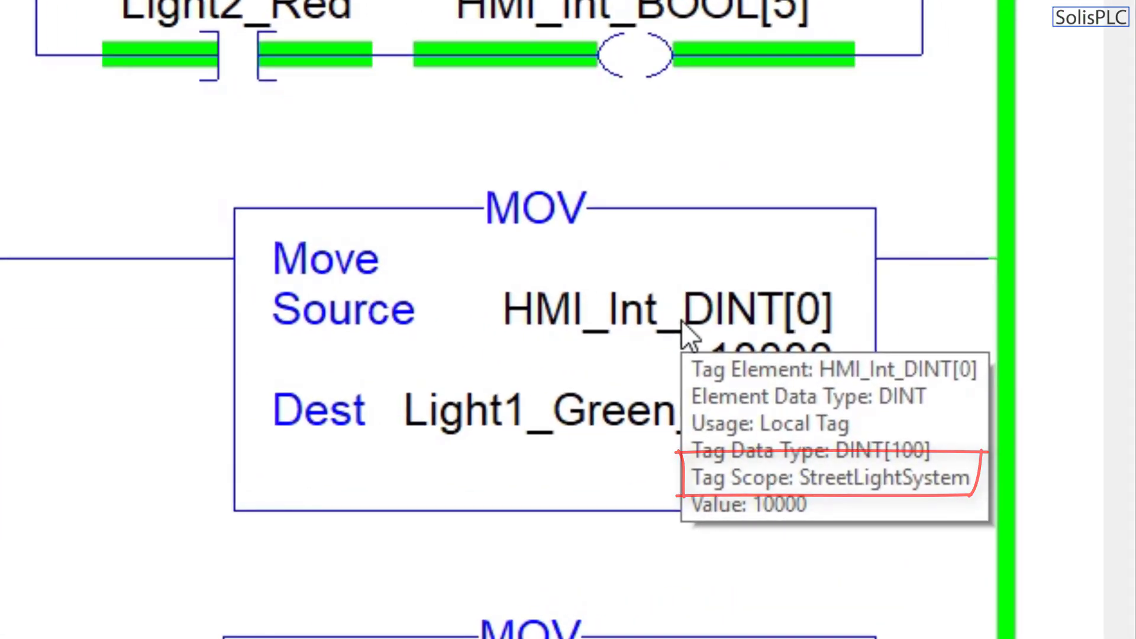
Step: Browse the online tags to Program:StreetLightSystem and assign HMI_Int_DINT[0] to the Value of the first panel's Green Timer input
mouse_move(599, 422)
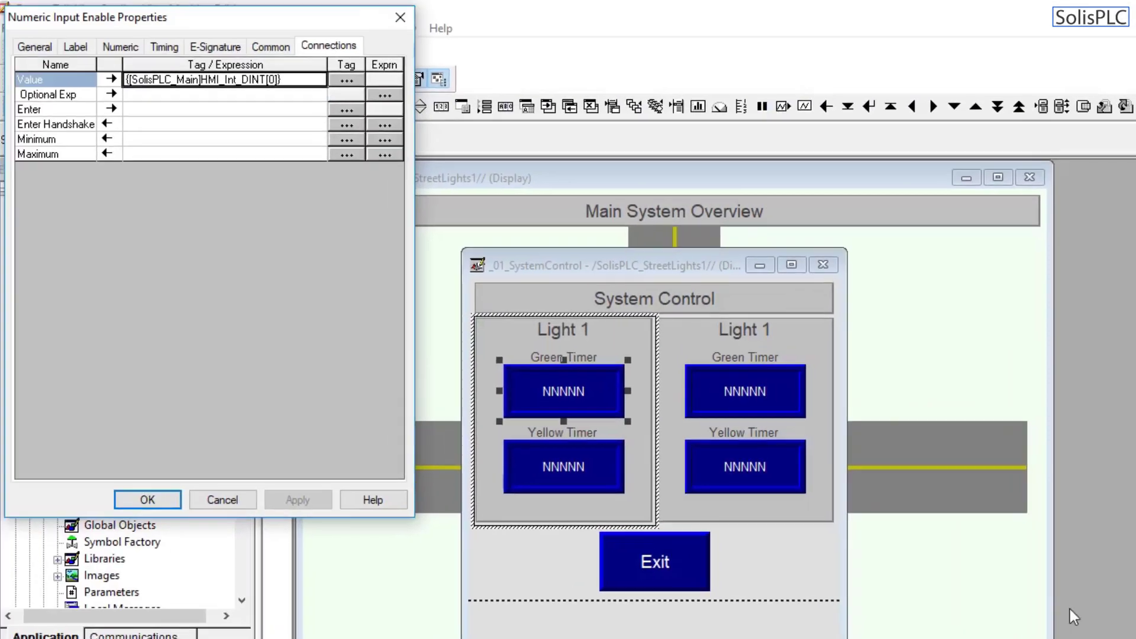
left_click(346, 81)
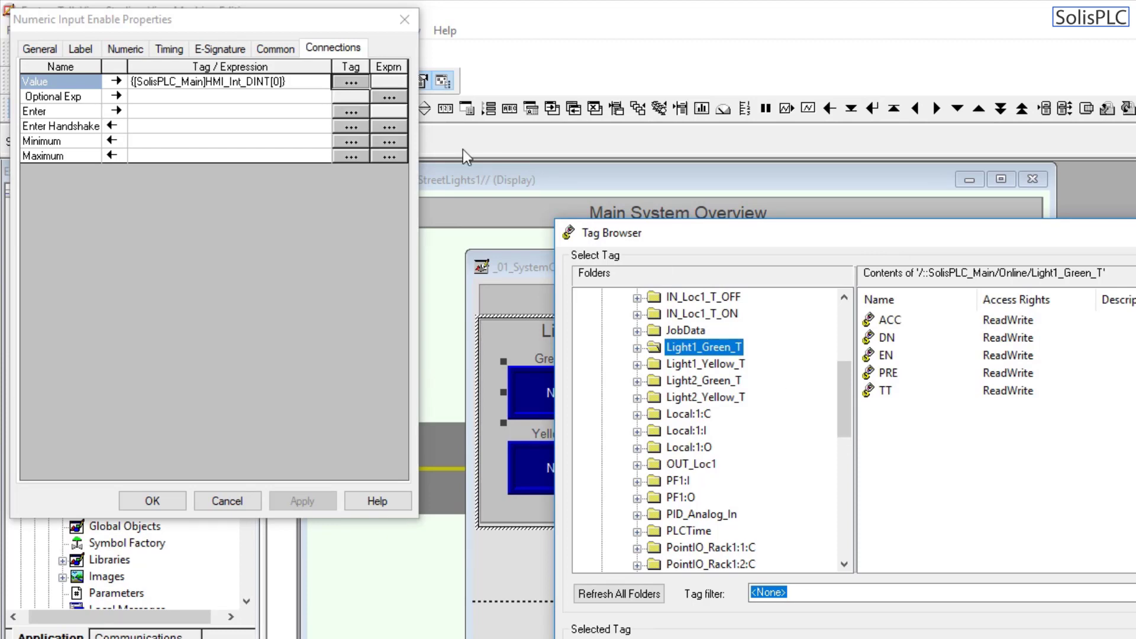
scroll(233, 83, "up", 3)
left_click_drag(897, 227, 763, 266)
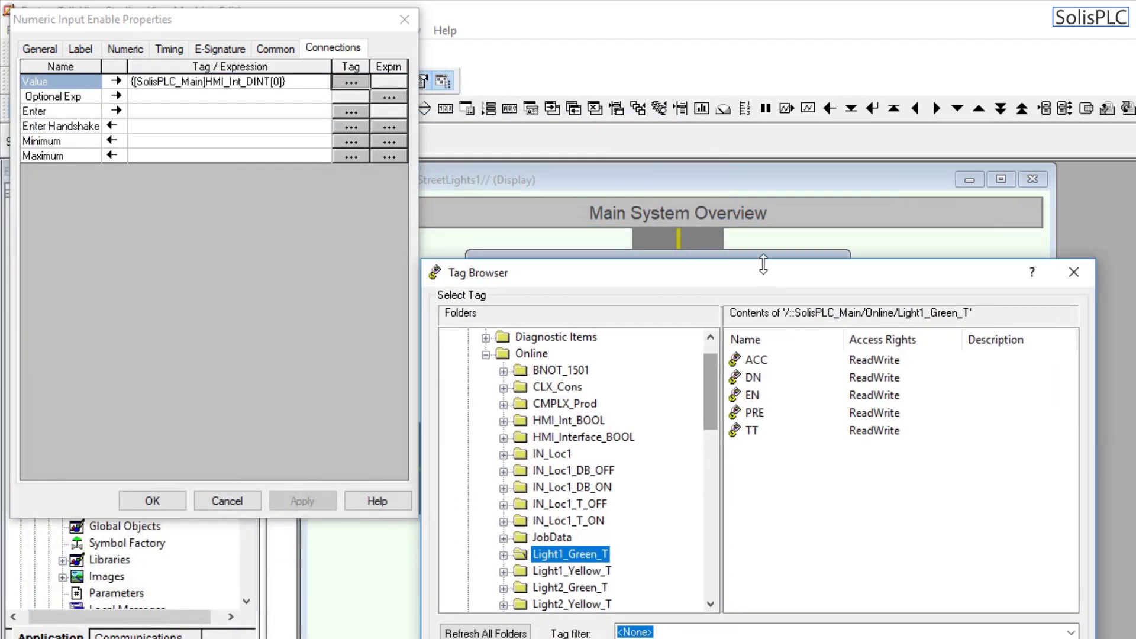
left_click_drag(713, 387, 713, 359)
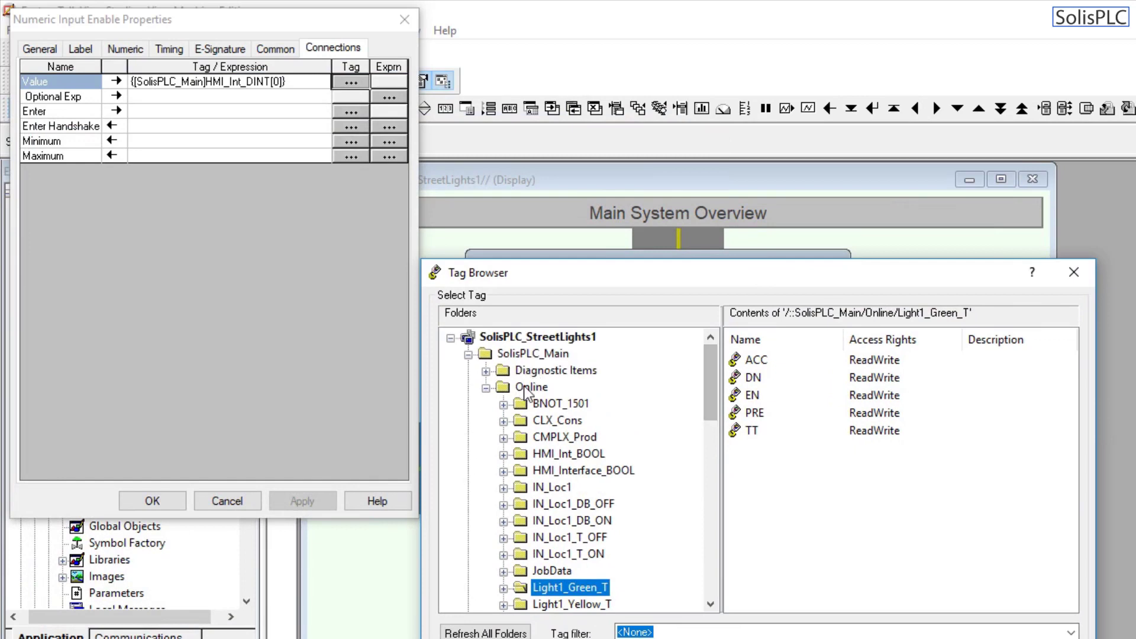
scroll(540, 471, "down", 10)
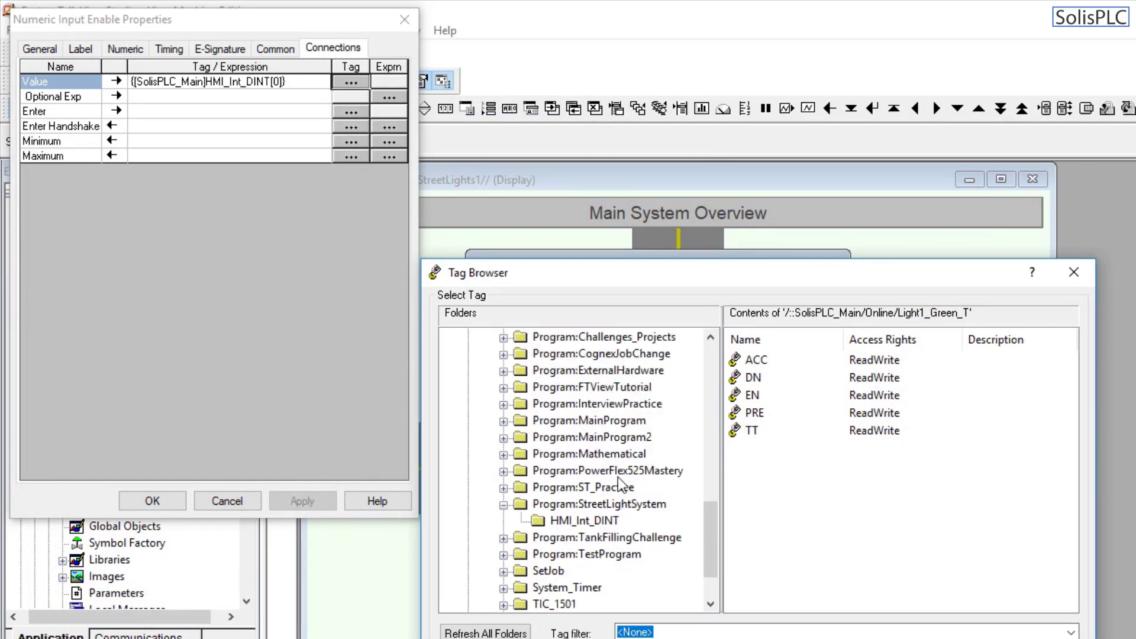
left_click(592, 521)
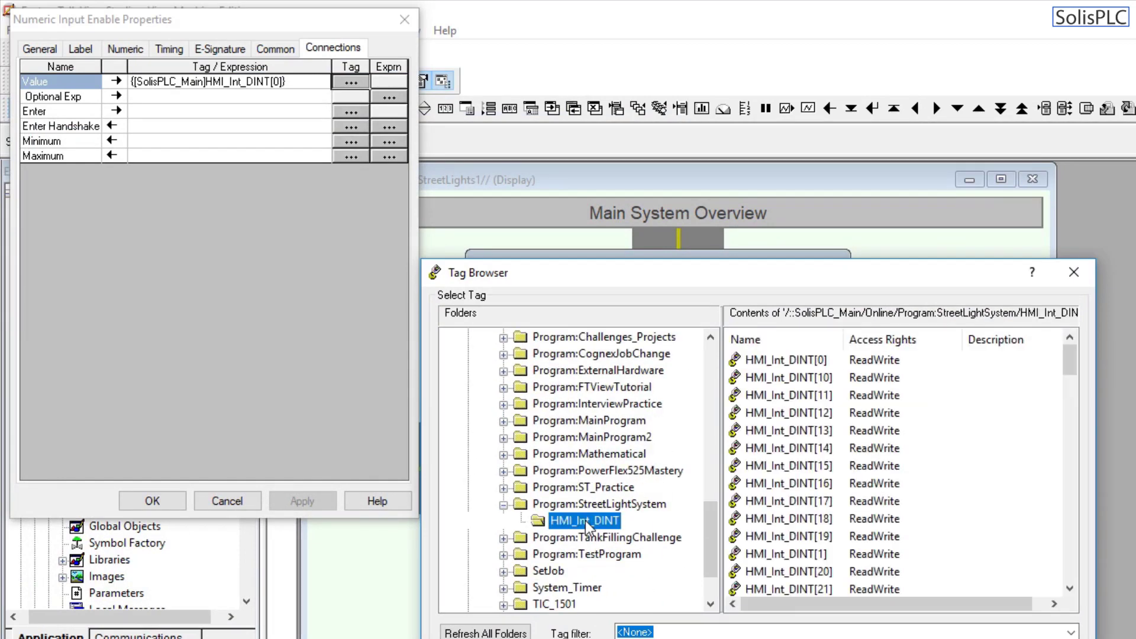
left_click(824, 362)
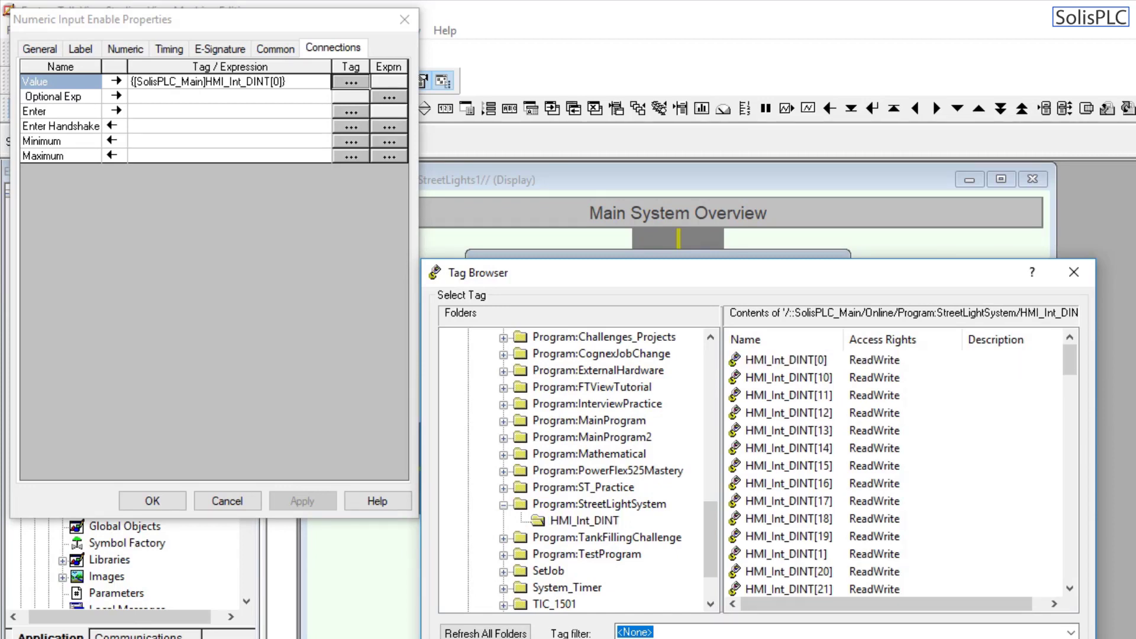
double_click(824, 361)
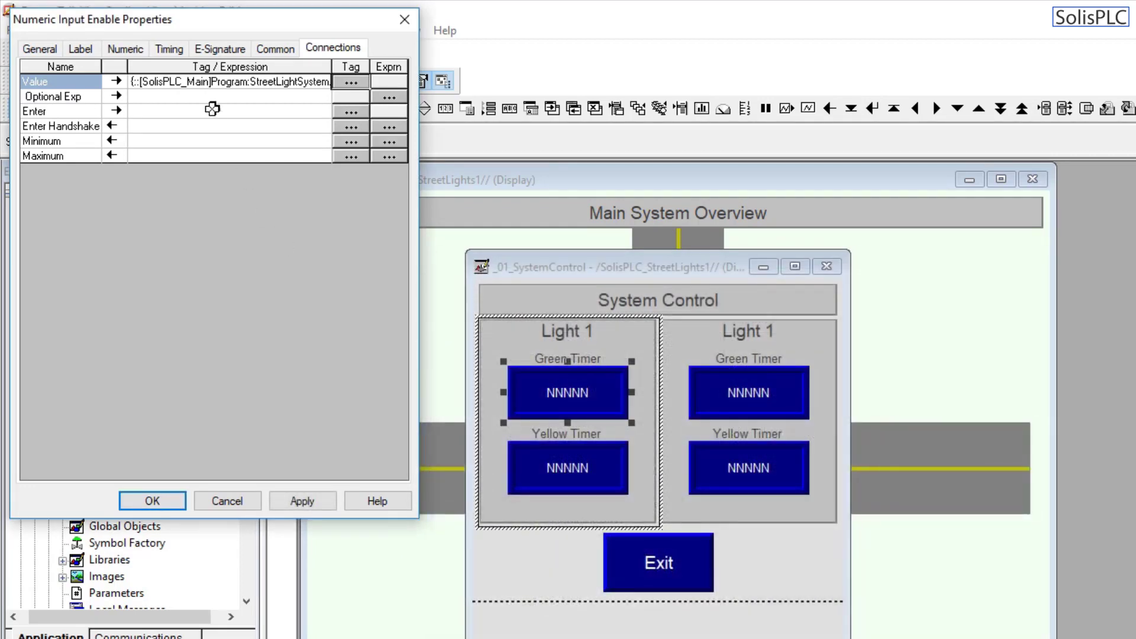
Step: Copy the Green Timer input's full StreetLightSystem tag expression and apply the new connection
left_click(269, 81)
key("ctrl+c")
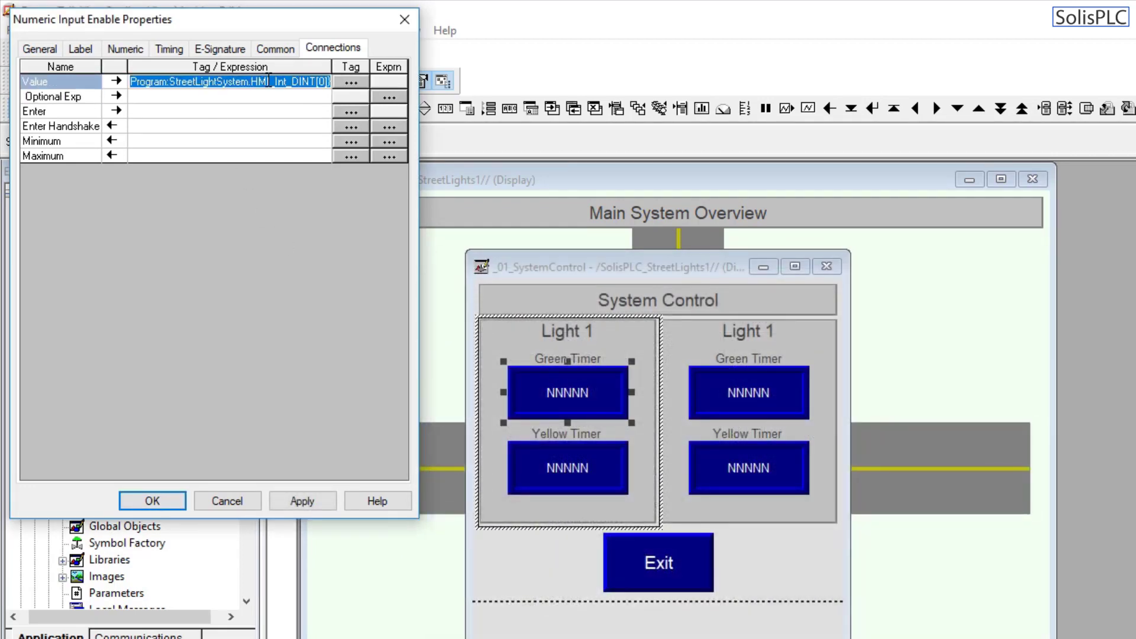
left_click(291, 499)
left_click(152, 501)
double_click(548, 464)
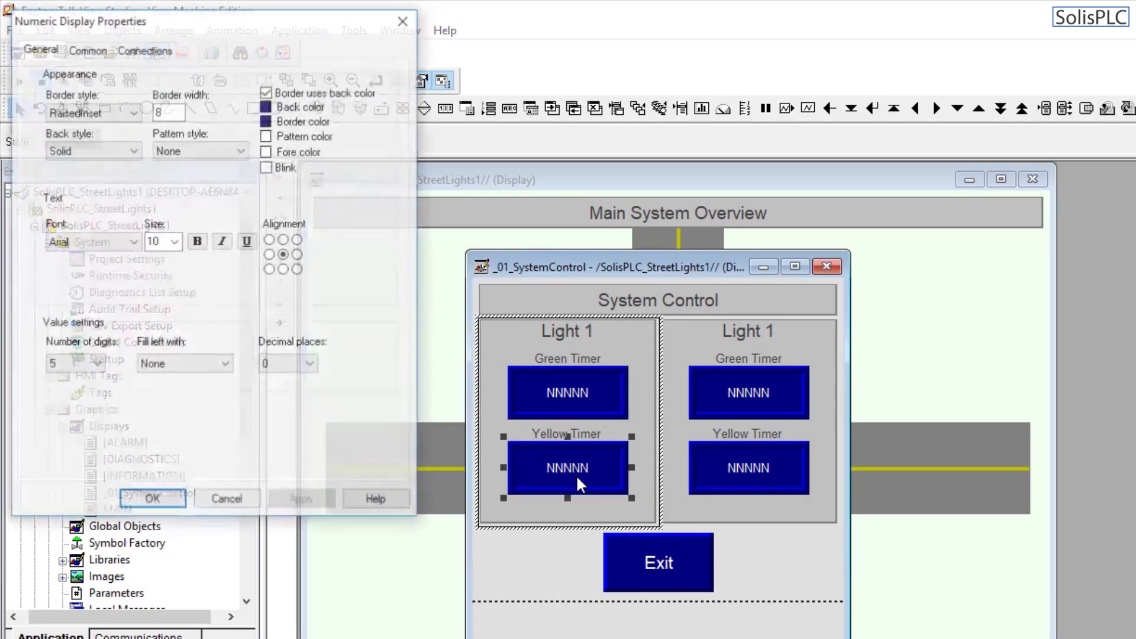
left_click(403, 21)
right_click(550, 461)
Step: Replace the Value connection of the first panel's Yellow Timer input with the copied expression, changed to Program:StreetLightSystem.HMI_Int_DINT[1], and apply it
left_click(533, 468)
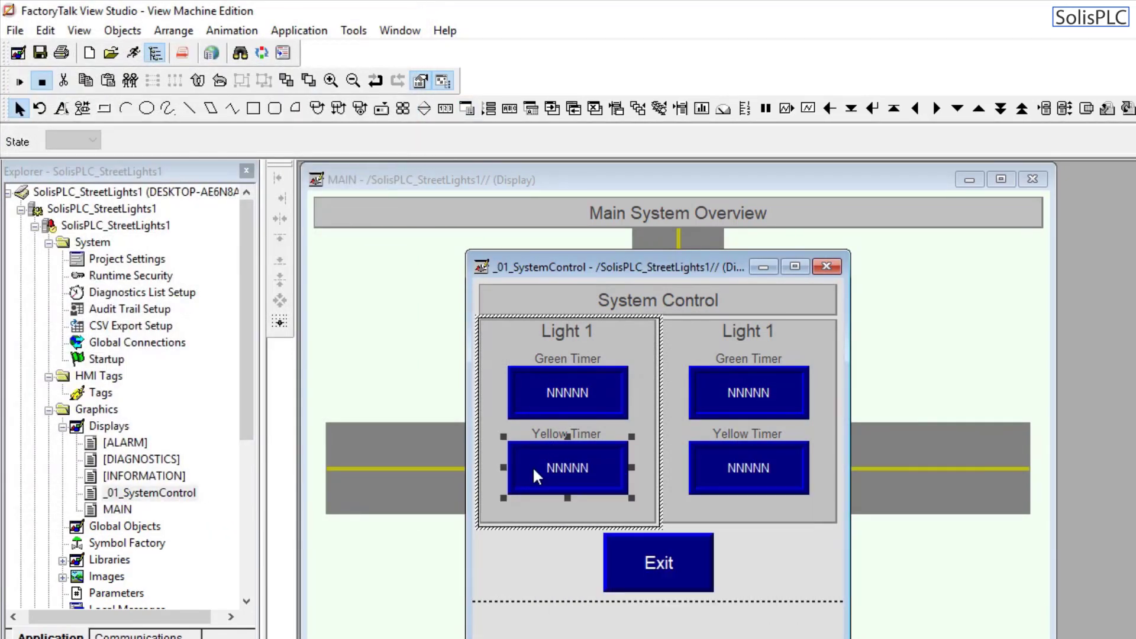
right_click(557, 466)
left_click(616, 474)
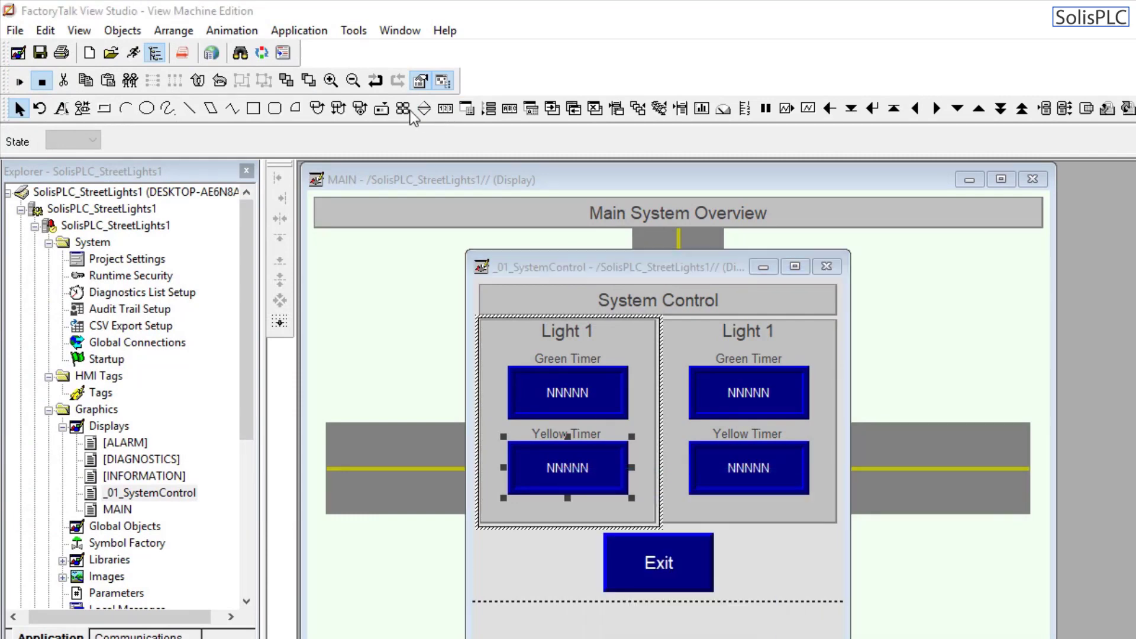
left_click(354, 50)
left_click(269, 81)
left_click_drag(309, 83, 4, 66)
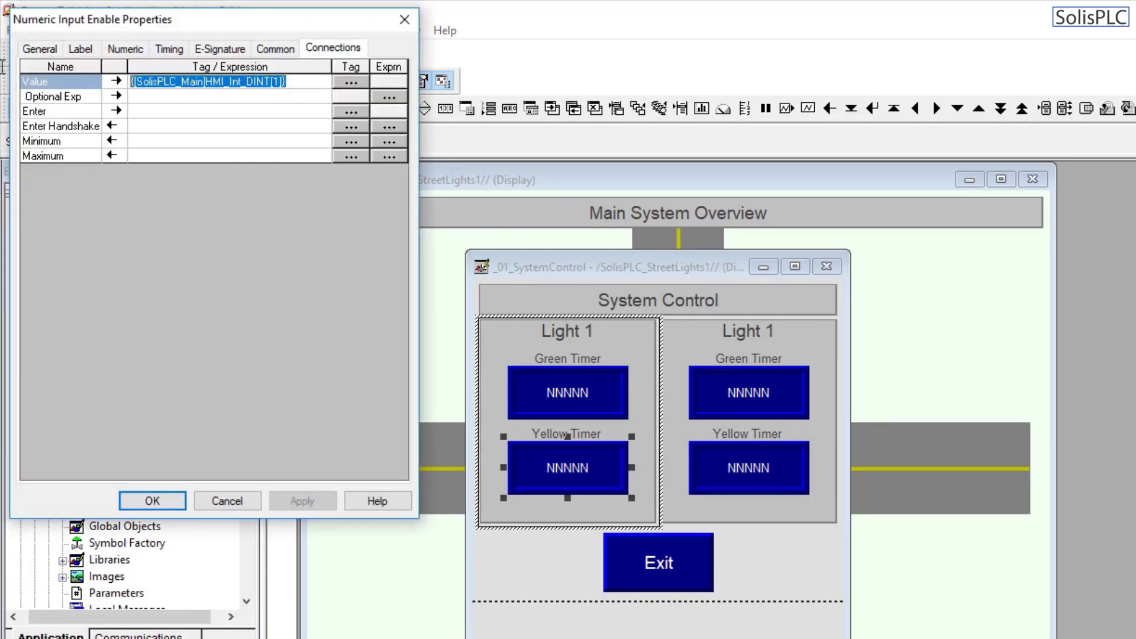
key("ctrl+v")
key("BackSpace")
type("1")
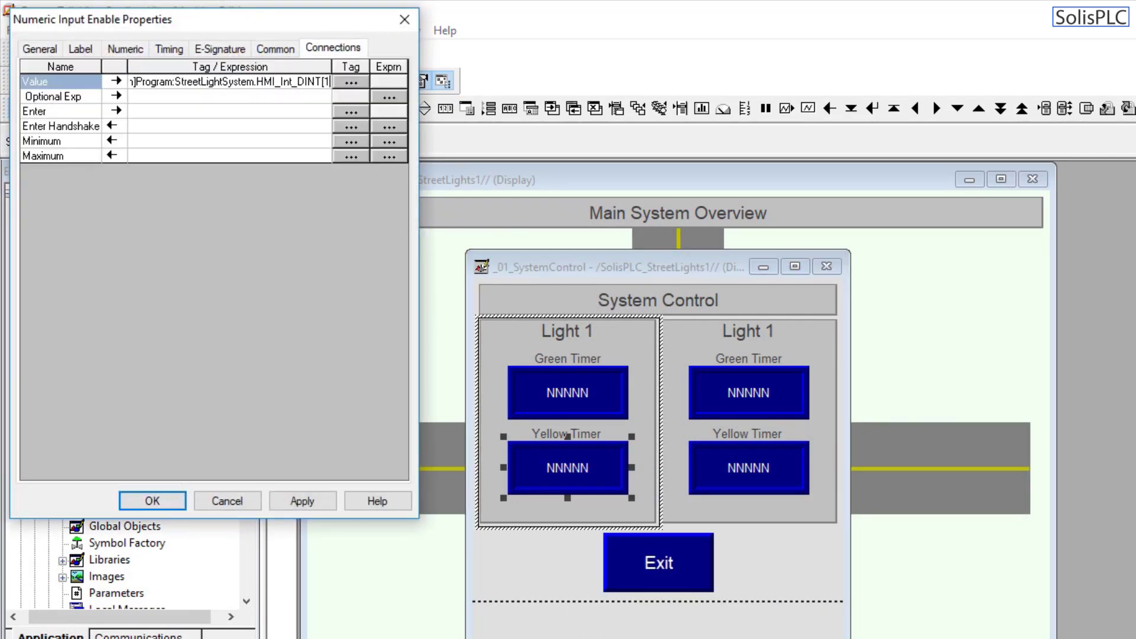
left_click(303, 501)
left_click(152, 500)
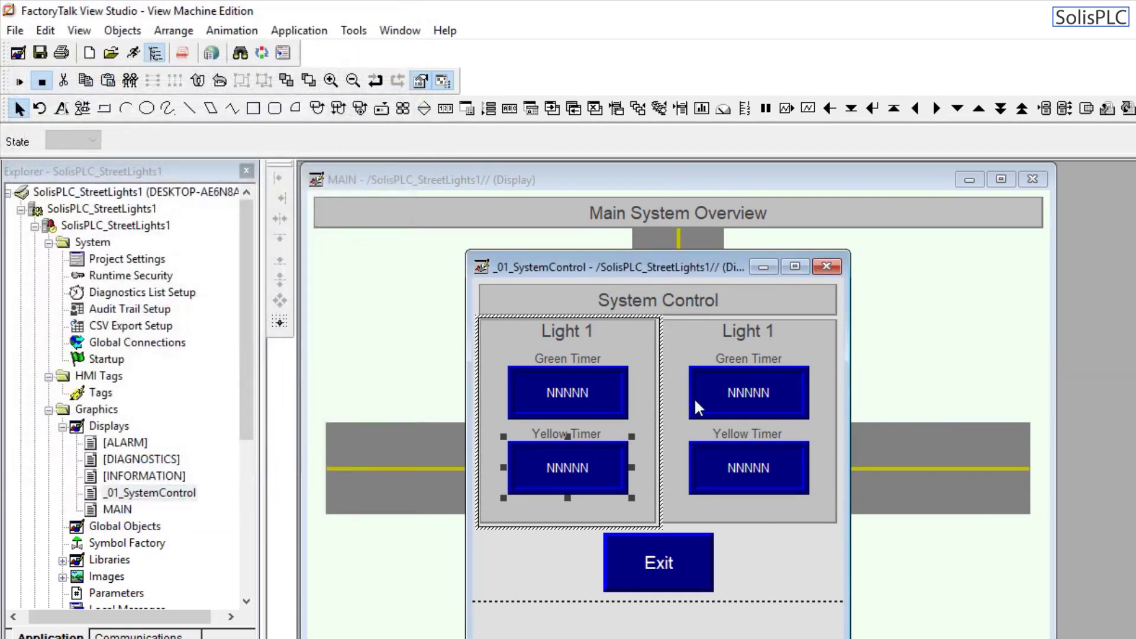
Step: Replace the Value connection of the second panel's Green Timer input with the copied expression, changed to Program:StreetLightSystem.HMI_Int_DINT[2], and apply it
left_click(726, 396)
left_click(732, 400)
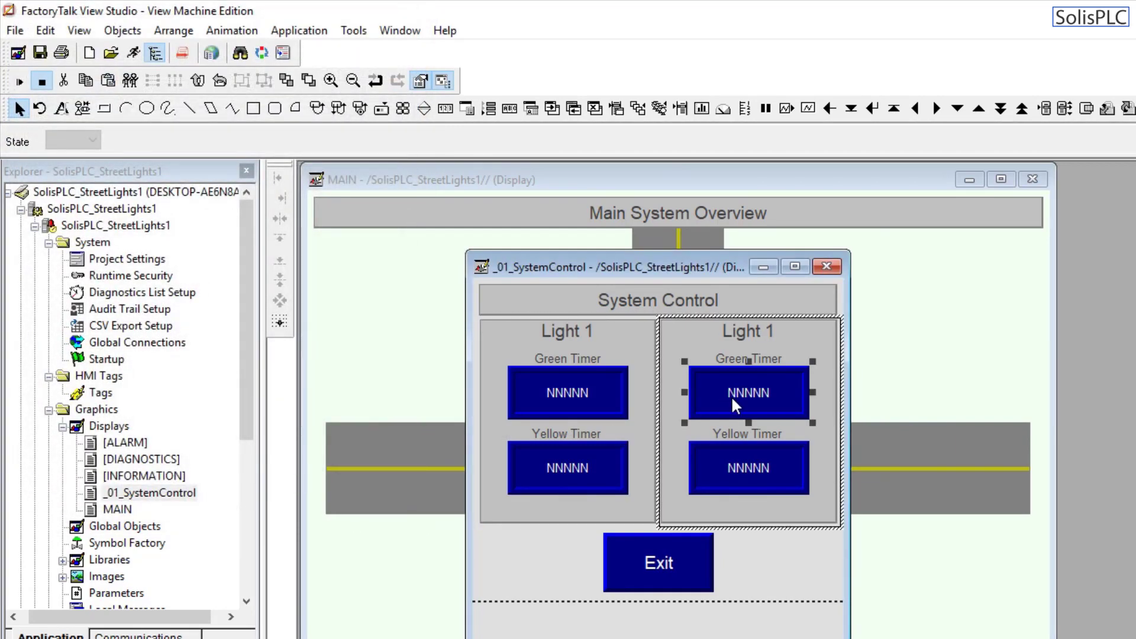
right_click(766, 389)
left_click(826, 398)
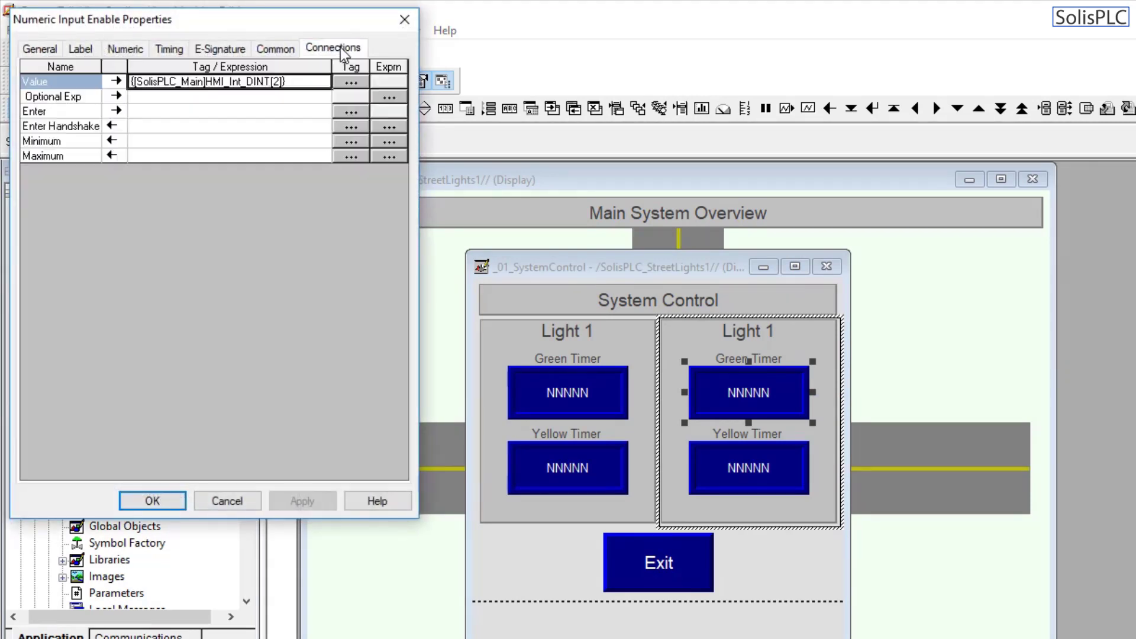
left_click(285, 83)
left_click_drag(288, 82, 35, 67)
key("ctrl+v")
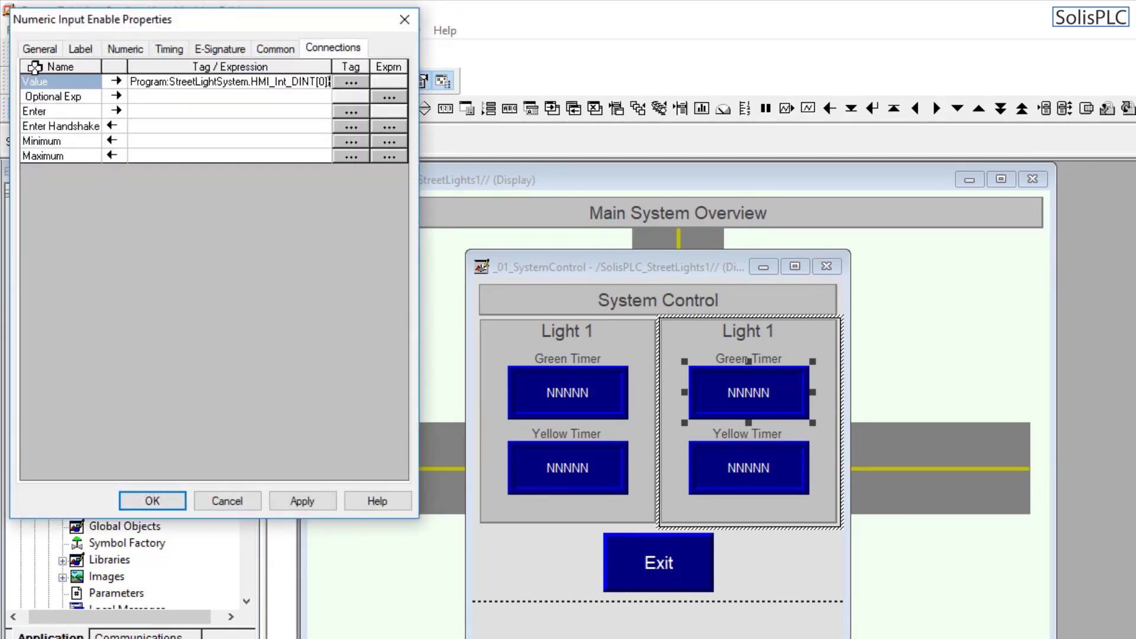
key("BackSpace")
type("2")
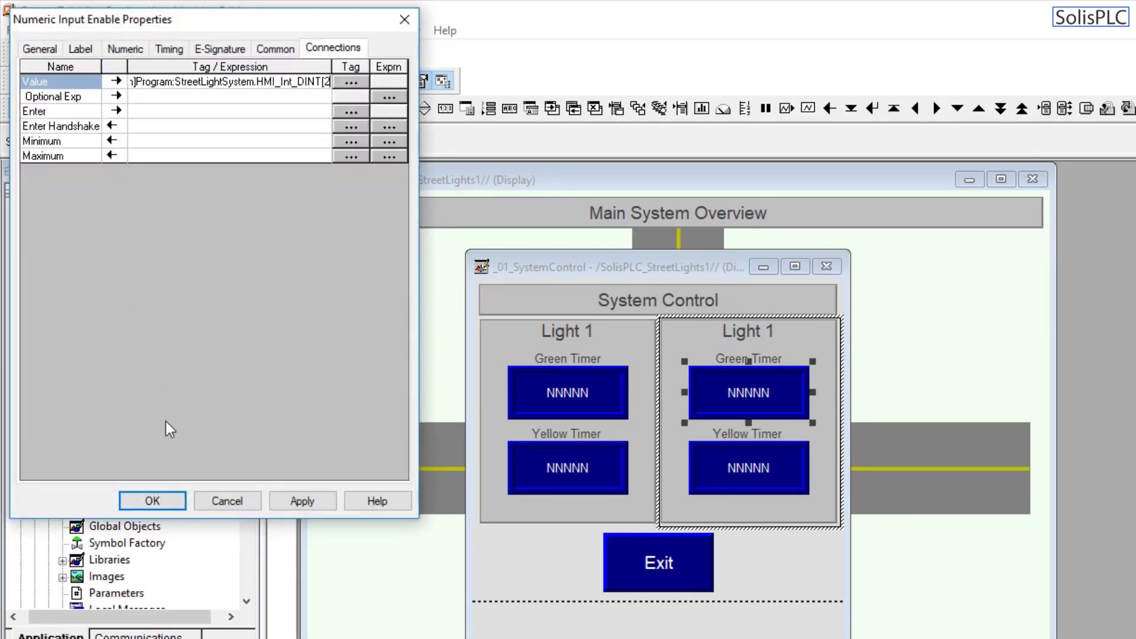
left_click(309, 501)
key("Return")
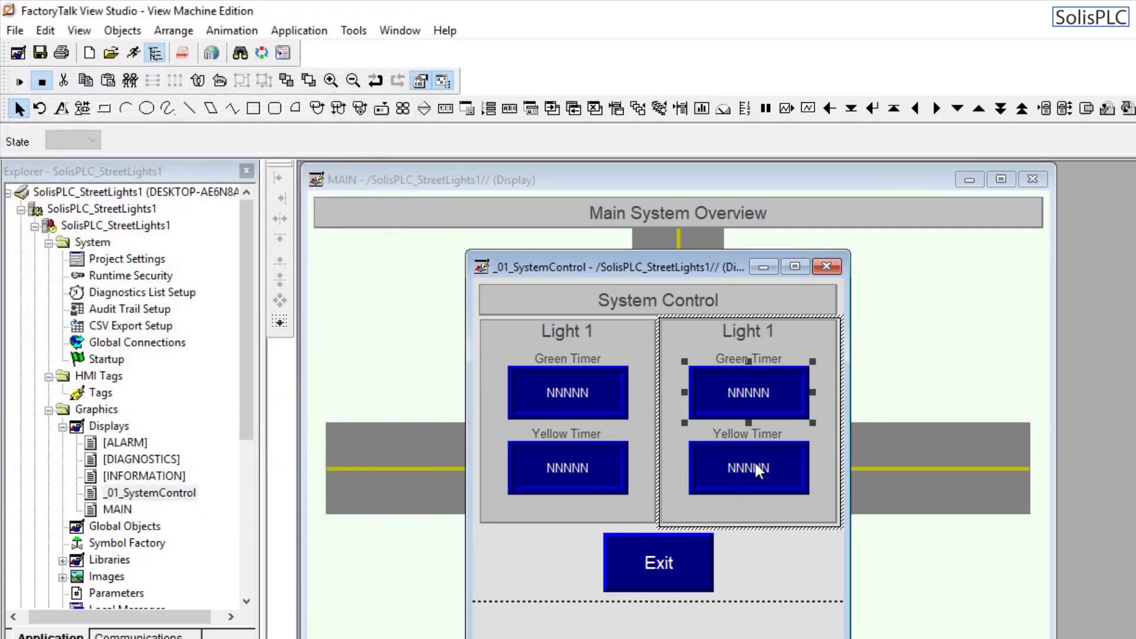
Step: Replace the Value connection of the second panel's Yellow Timer input with the copied expression, changed to Program:StreetLightSystem.HMI_Int_DINT[3], and apply it
left_click(772, 465)
right_click(775, 462)
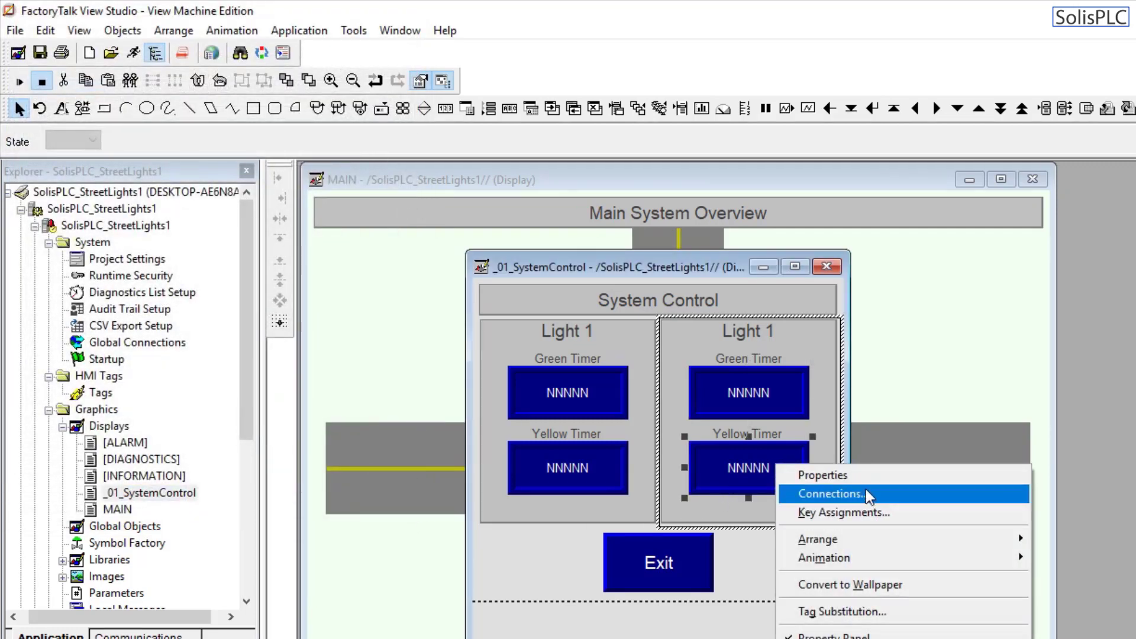
left_click(831, 475)
left_click(353, 52)
left_click(308, 82)
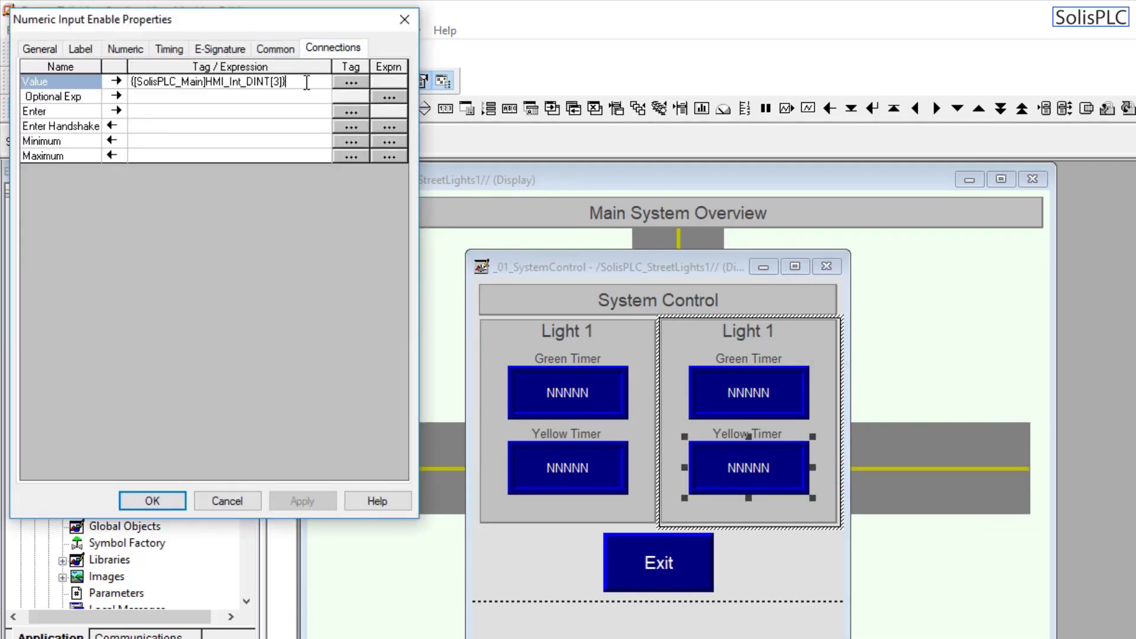
left_click_drag(308, 82, 114, 81)
key("ctrl+c")
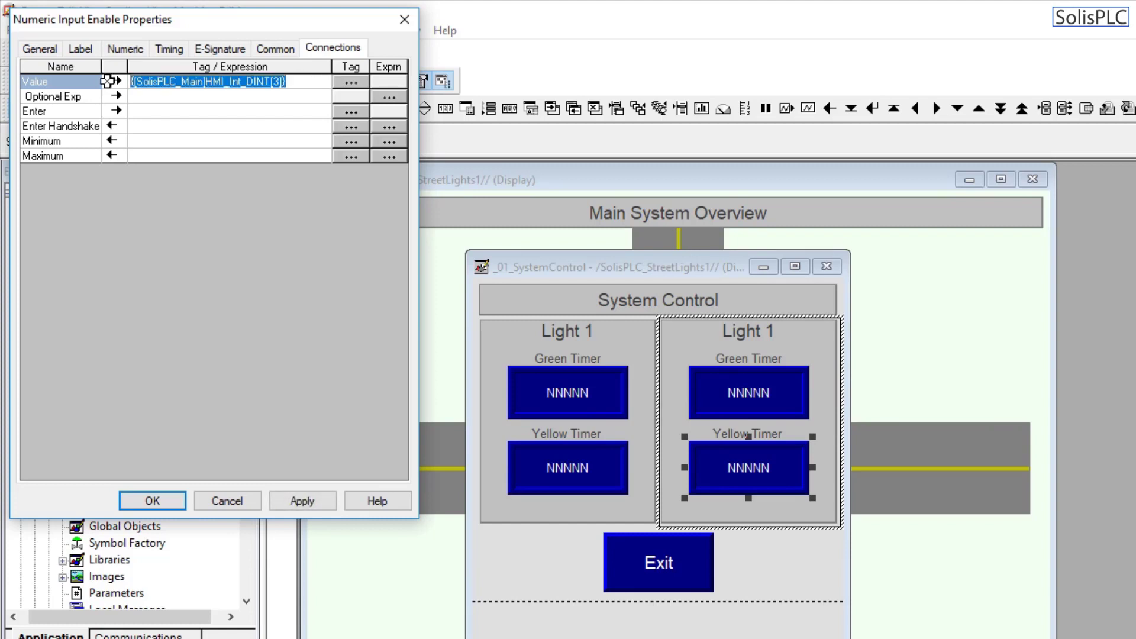
key("ctrl+v")
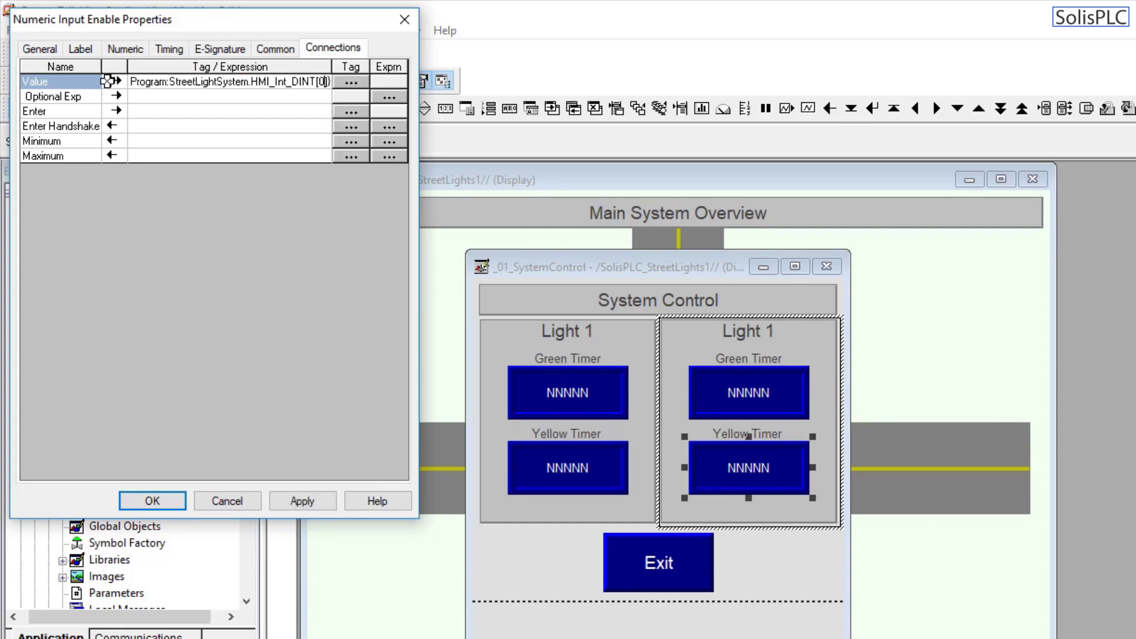
key("Left")
key("BackSpace")
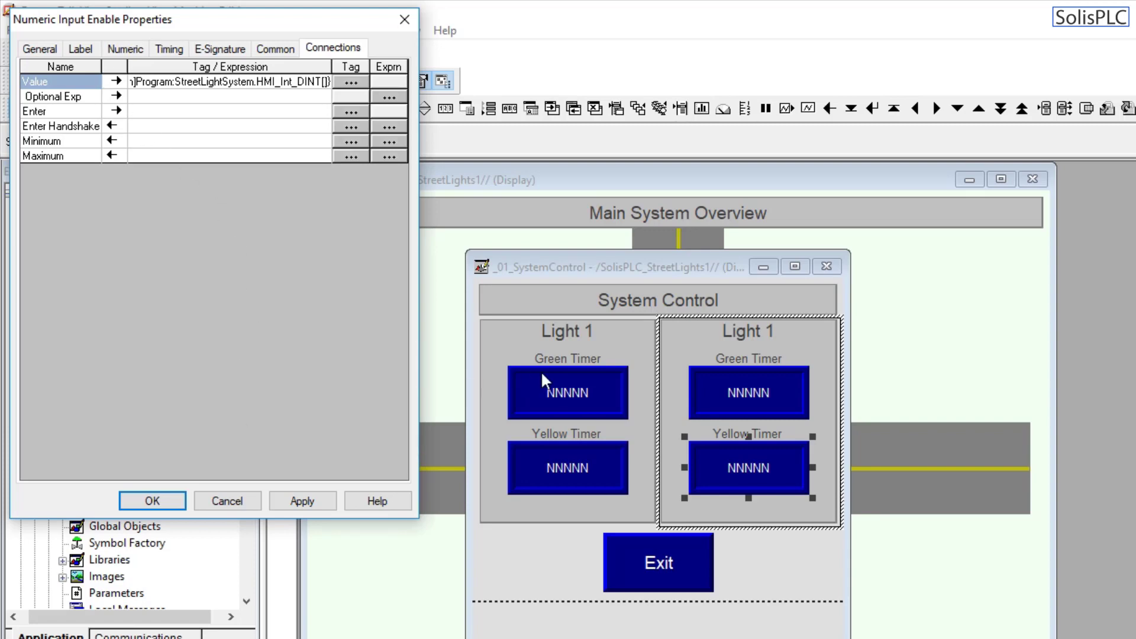
left_click(305, 500)
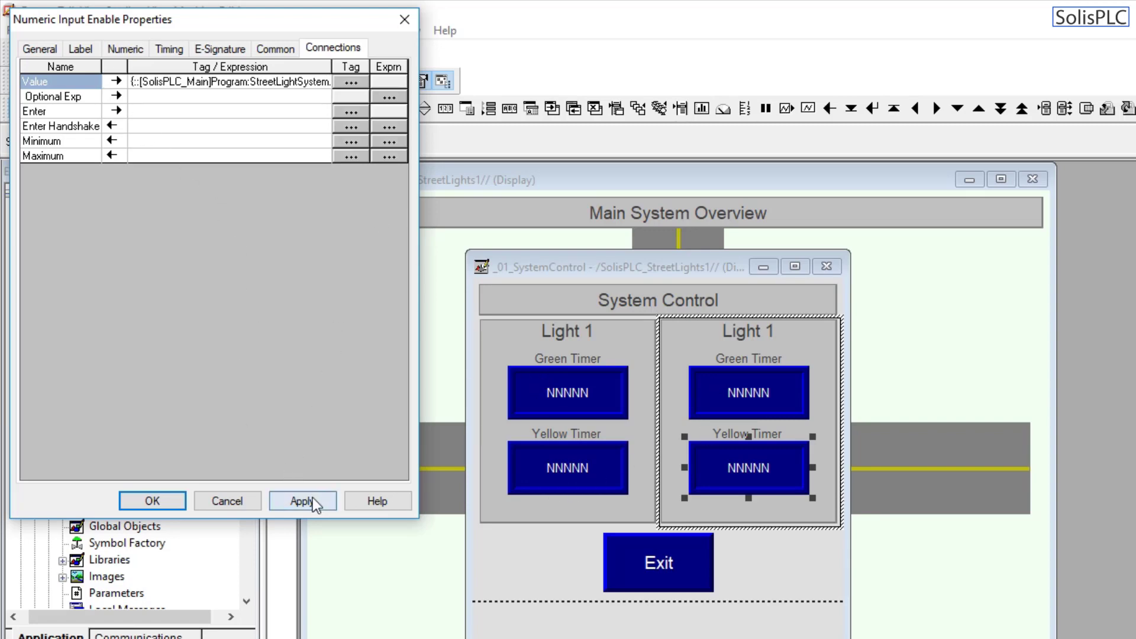
left_click(162, 501)
Step: Start the display test of _01_SystemControl and set the first panel's Green Timer to 9999
left_click(18, 83)
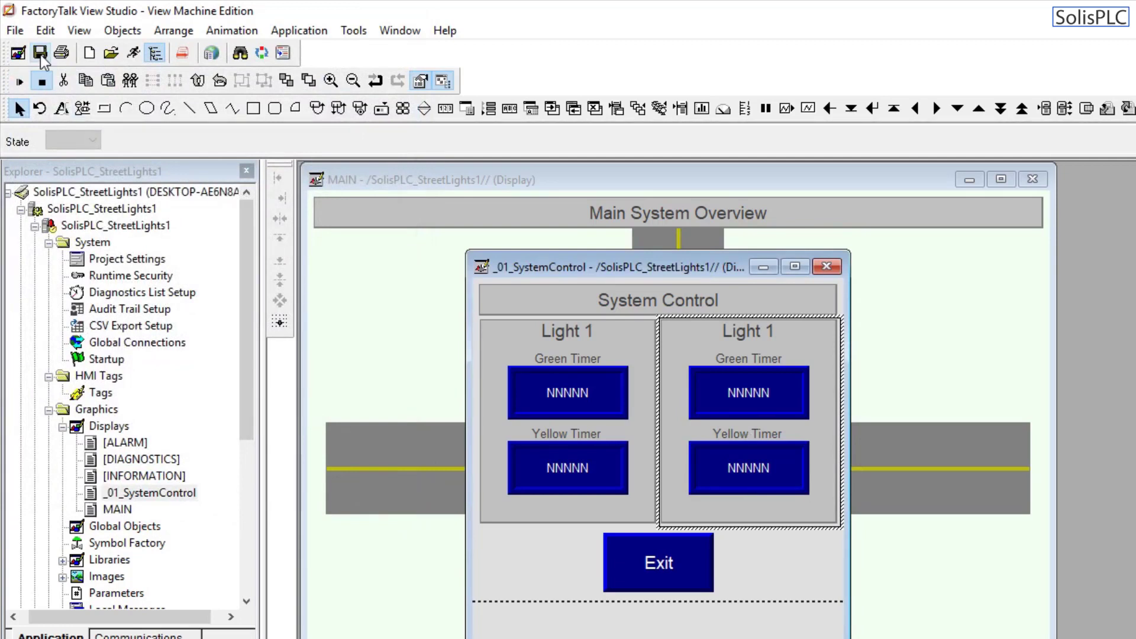
left_click(568, 403)
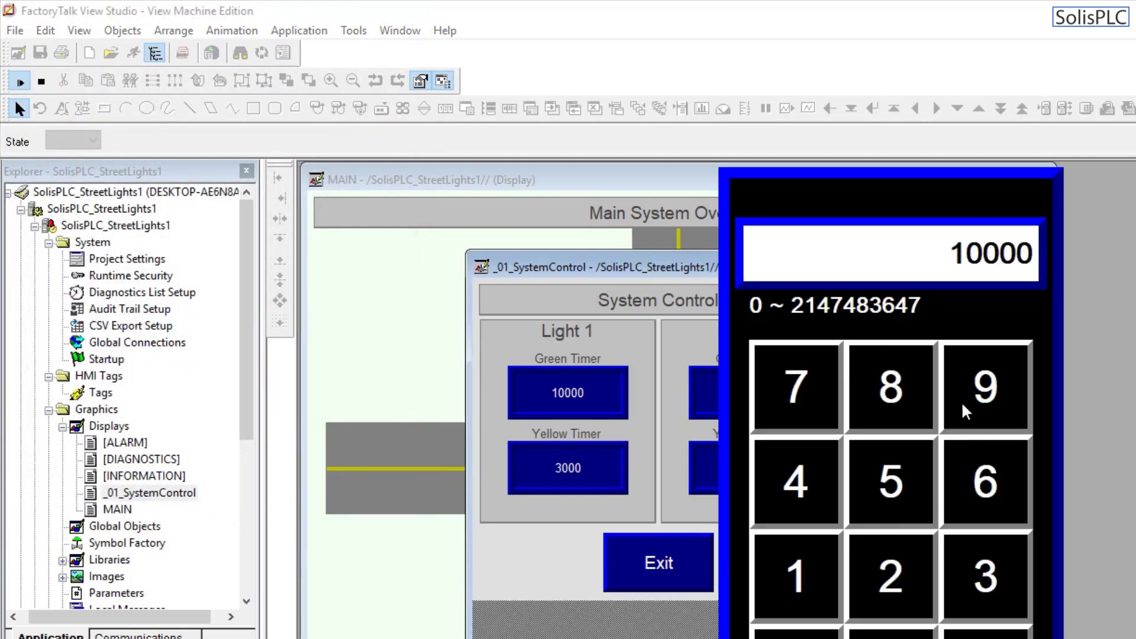
type("9999")
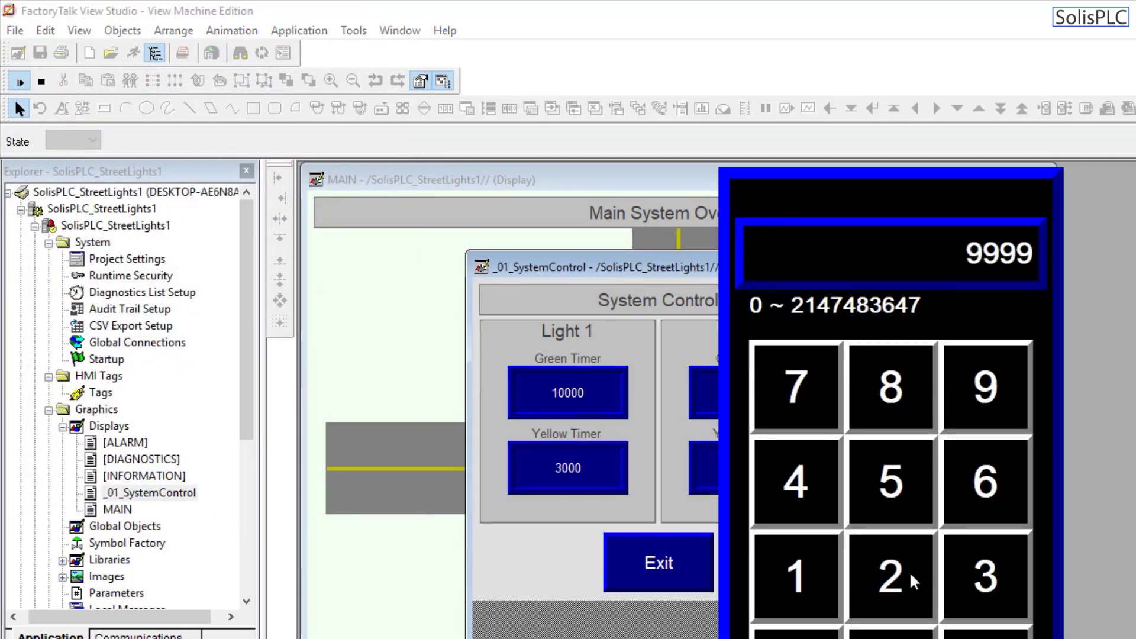
key("Return")
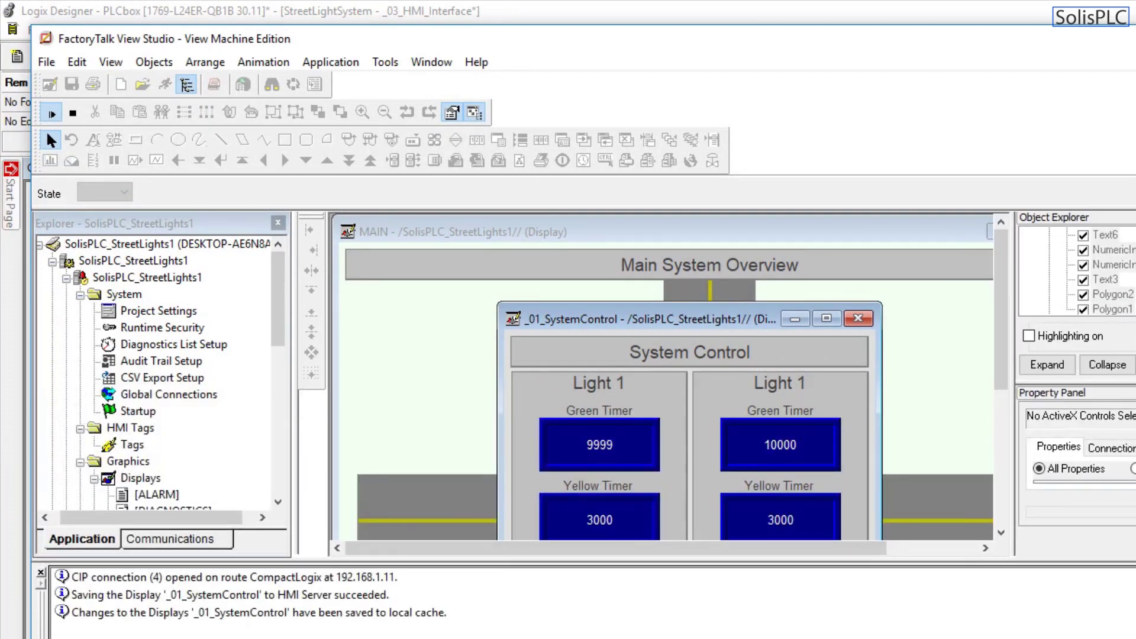
Step: Enlarge the FactoryTalk View Studio window and set the first panel's Yellow Timer to 2999 in the running display
left_click_drag(915, 560, 915, 638)
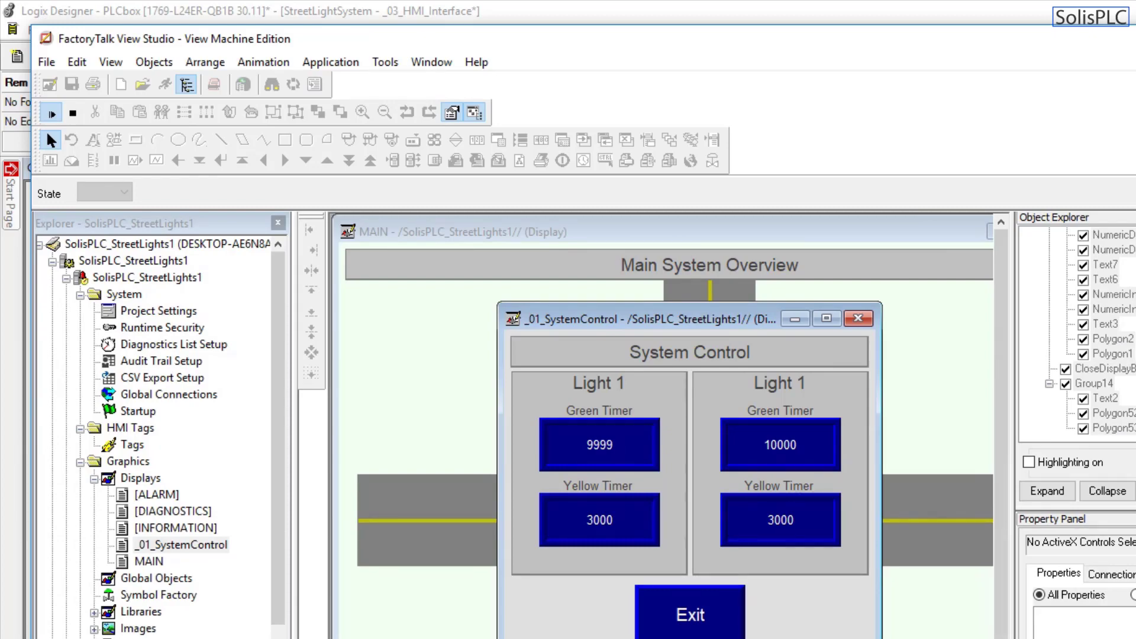
left_click(615, 536)
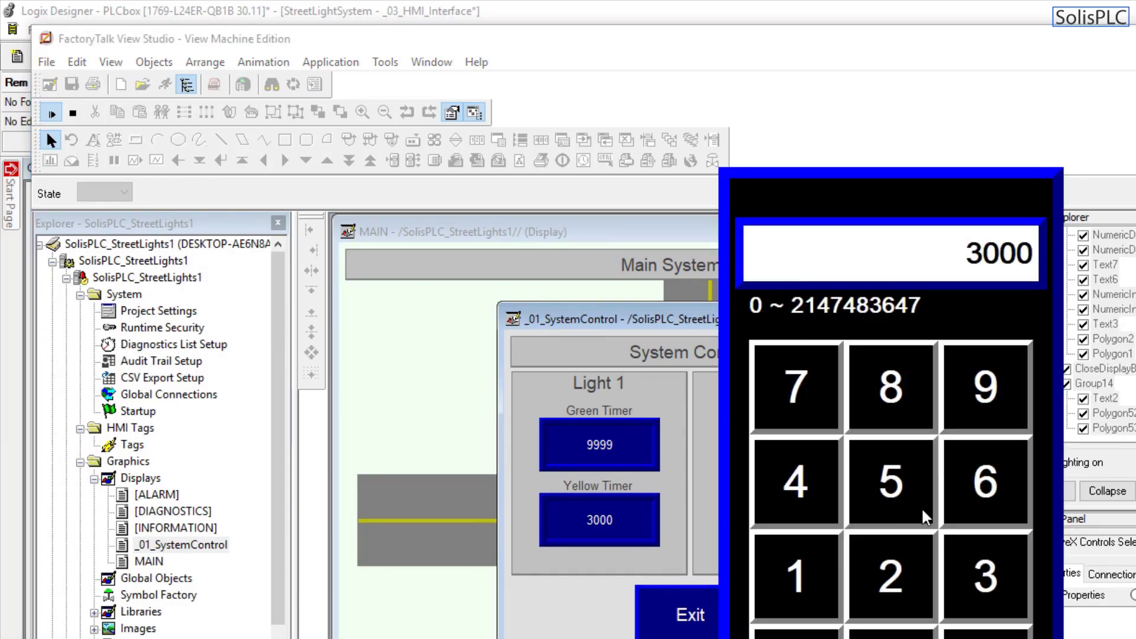
left_click(891, 577)
left_click(986, 387)
left_click(986, 388)
left_click(985, 387)
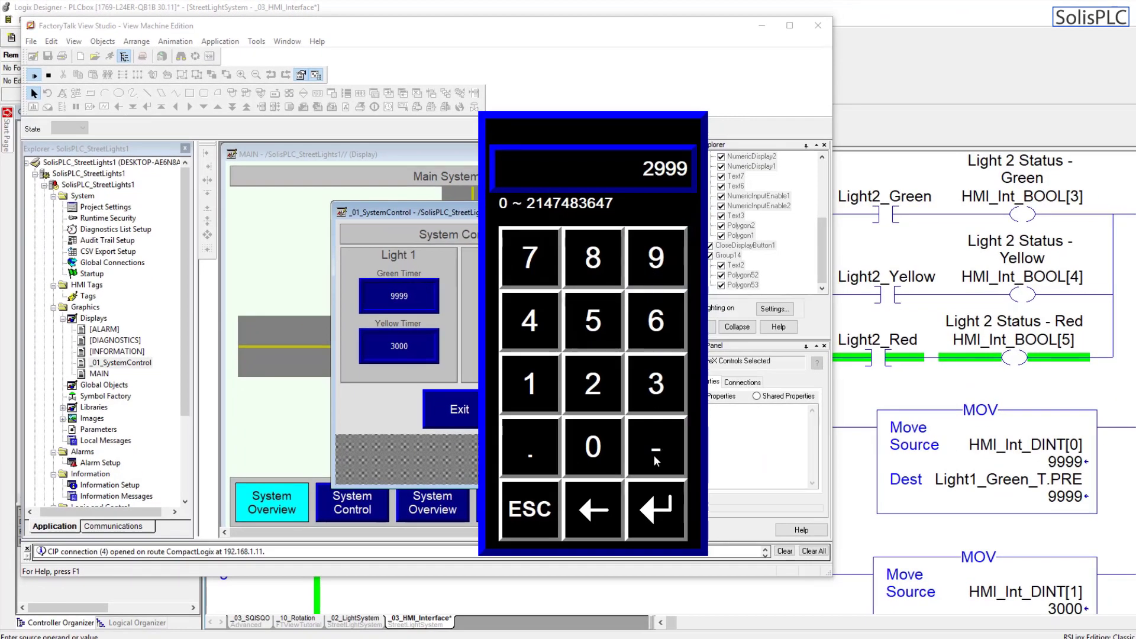
left_click(655, 507)
Step: Switch to Logix Designer to examine the timer preset MOV rungs 3 to 5, and return to FactoryTalk View Studio
left_click(1105, 445)
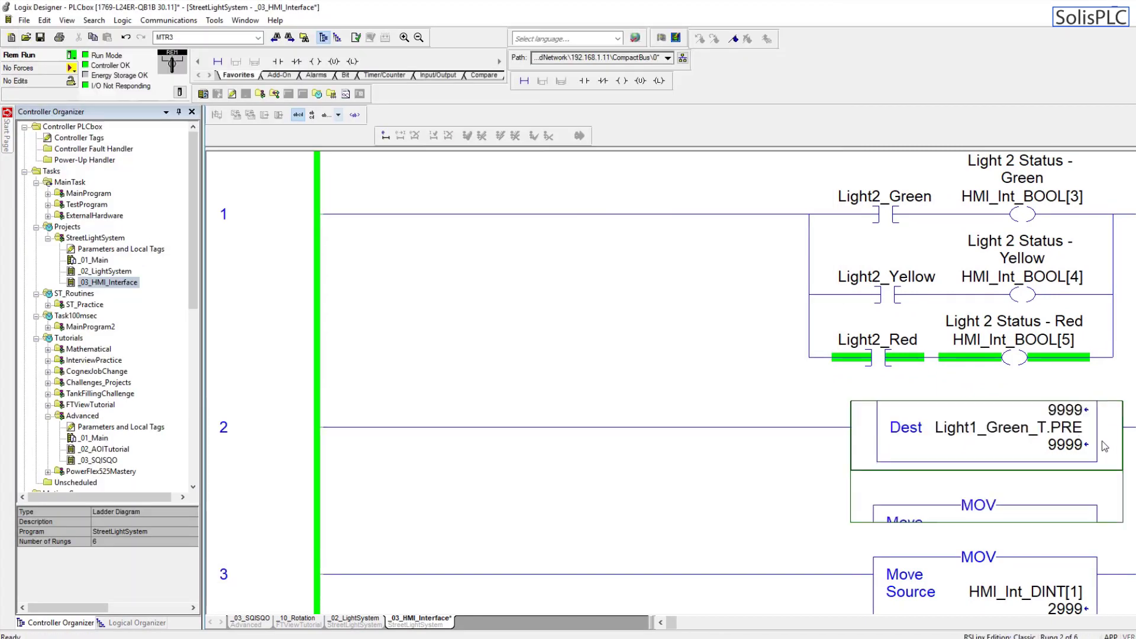
scroll(1104, 446, "down", 5)
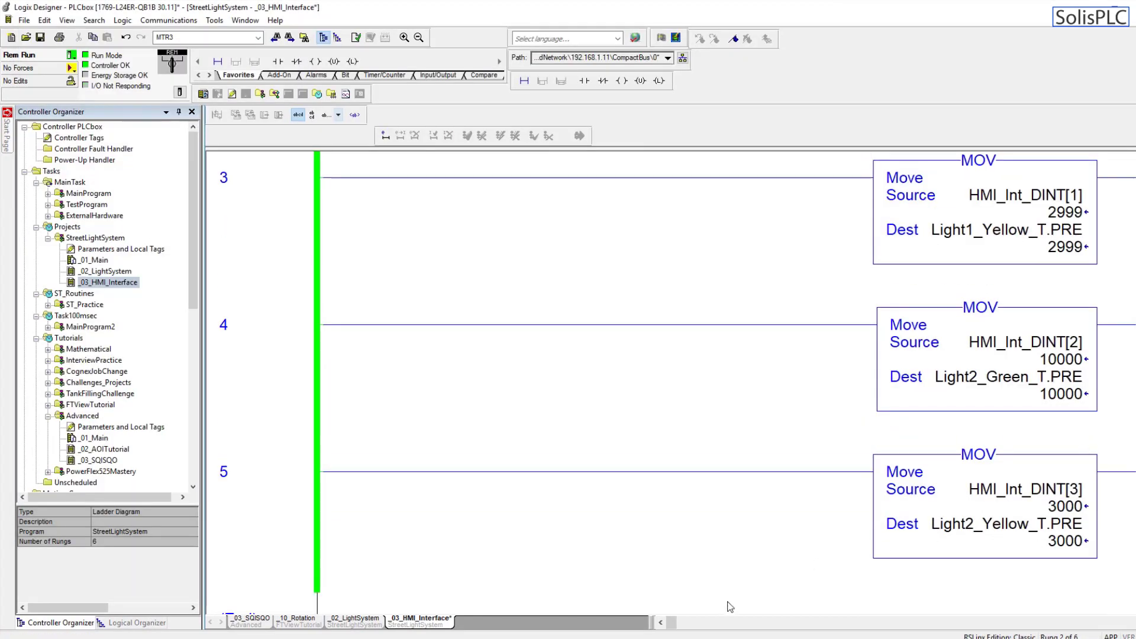
key("alt+Tab")
Step: Set the second panel's Green Timer to 9989 in the running display
left_click(500, 306)
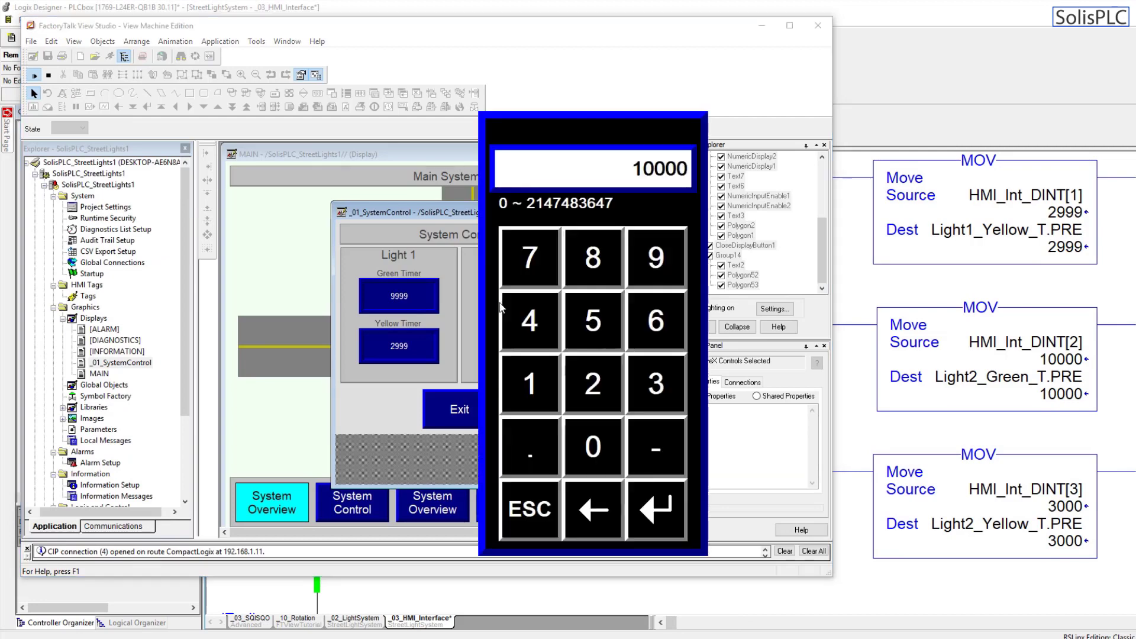
double_click(648, 260)
left_click(607, 261)
left_click(641, 262)
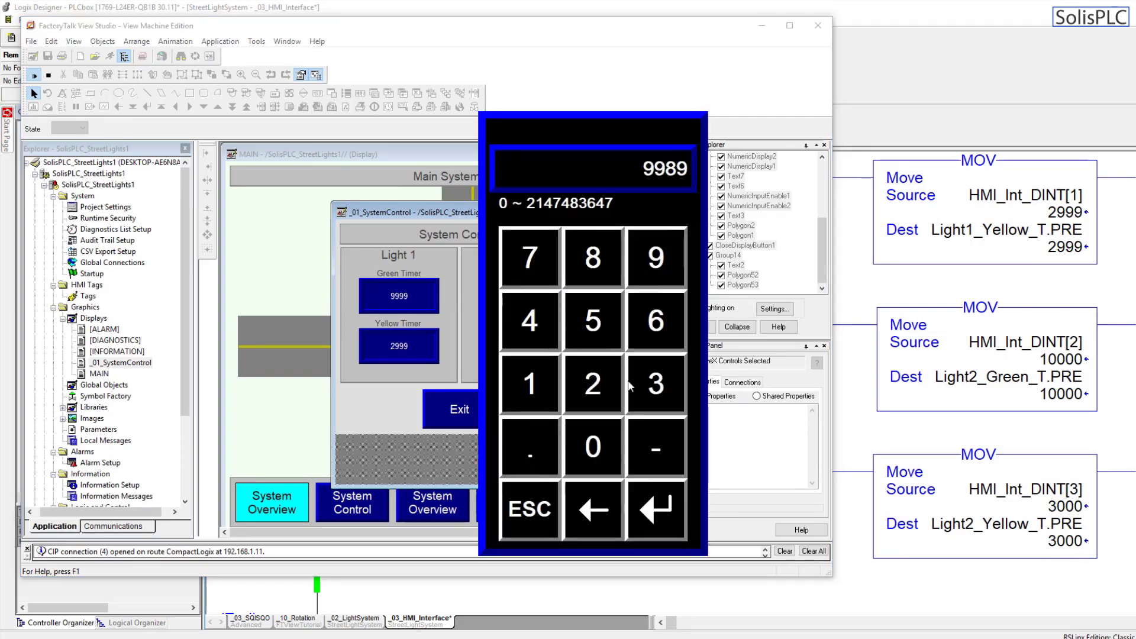
left_click(655, 508)
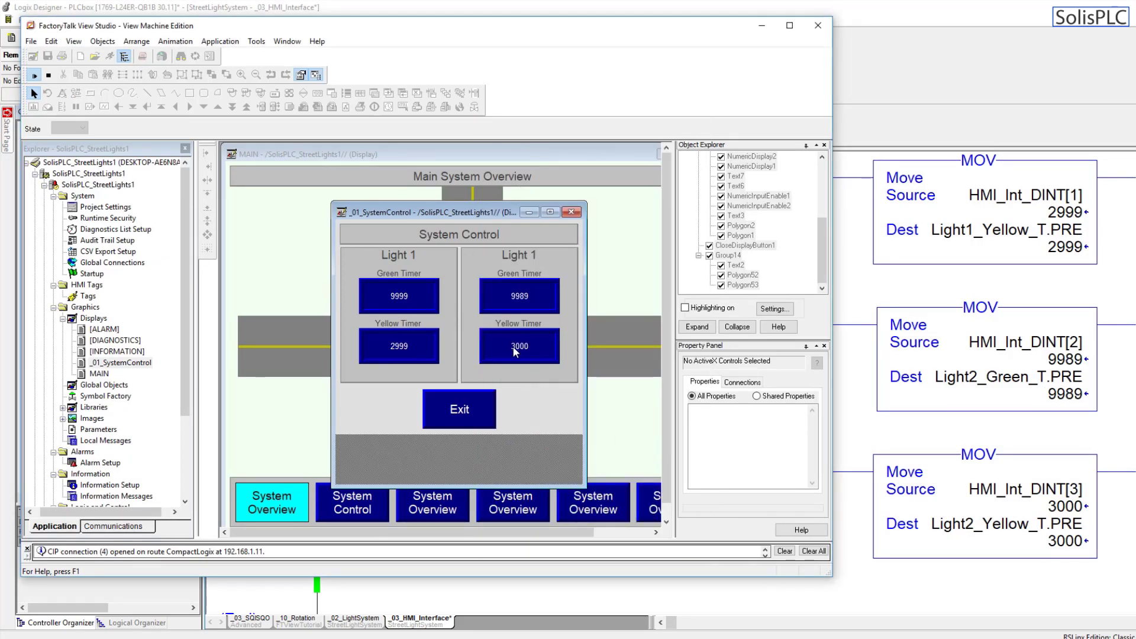
Step: Set the second panel's Yellow Timer to 2356 in the running display
left_click(515, 352)
left_click(593, 382)
left_click(656, 384)
left_click(599, 329)
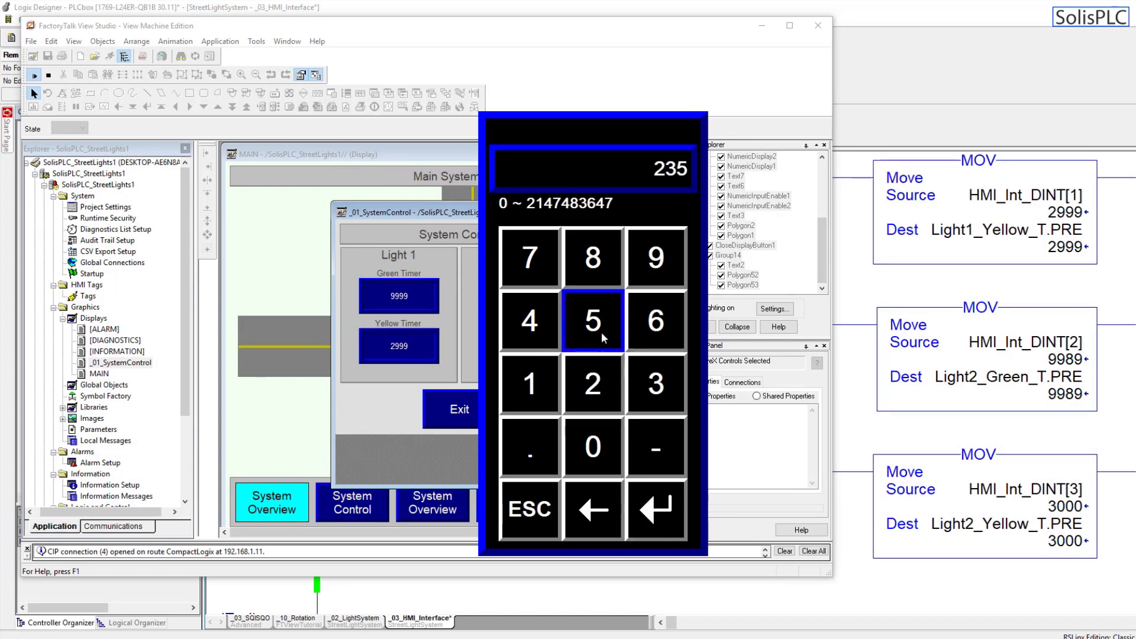
left_click(655, 320)
left_click(656, 508)
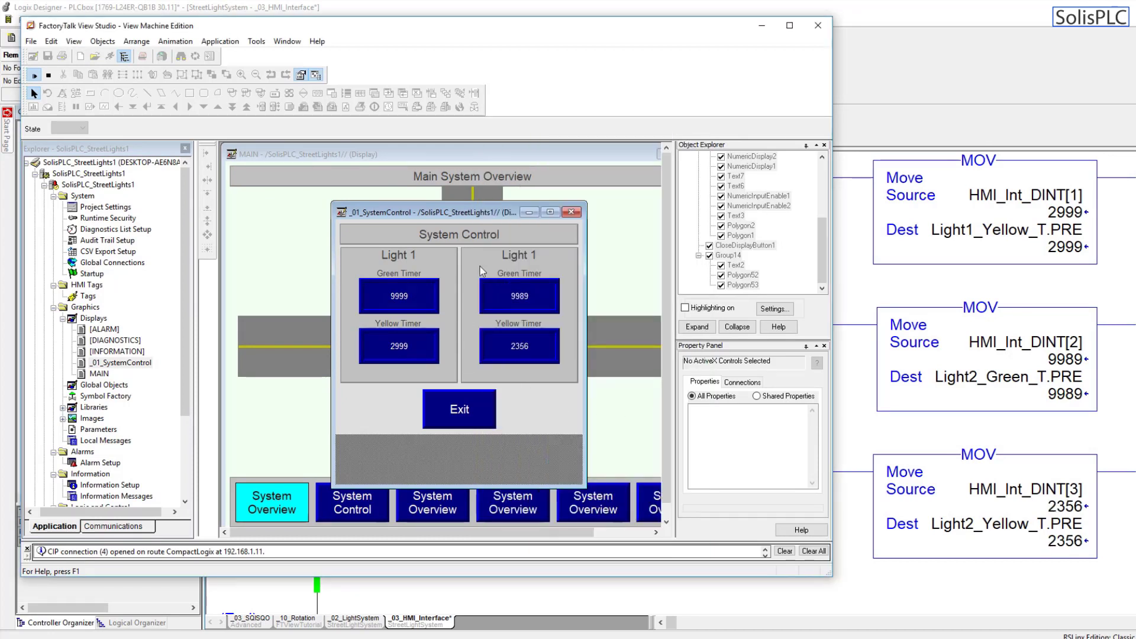
Step: Close the tested popup, reopen the _01_SystemControl display for editing, and move its window over the intersection
left_click_drag(480, 214, 460, 172)
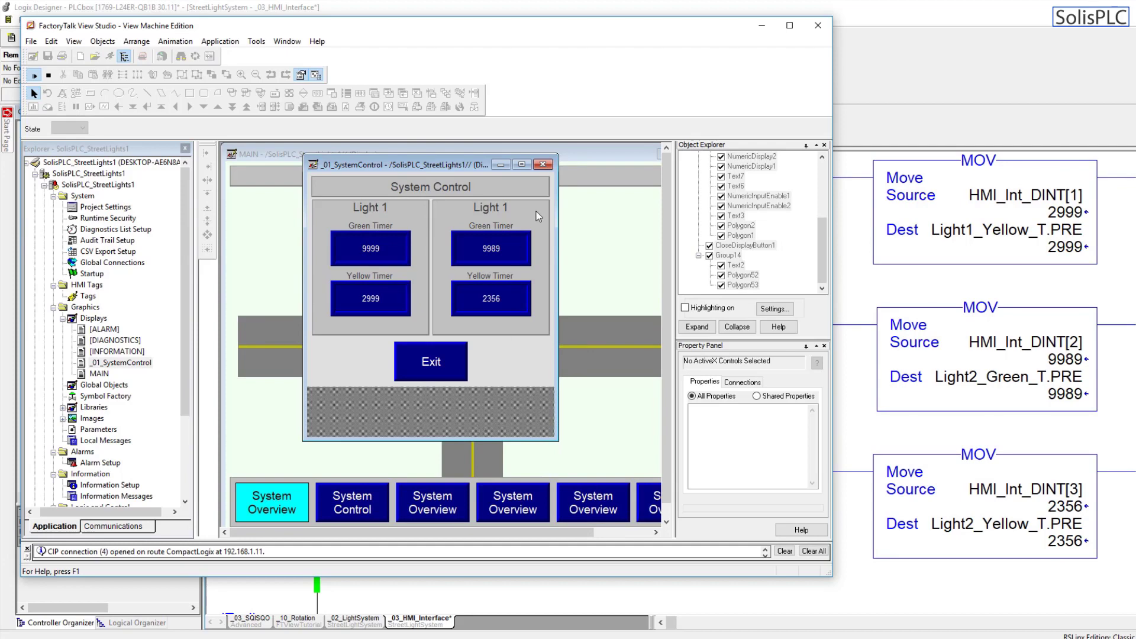
left_click(543, 165)
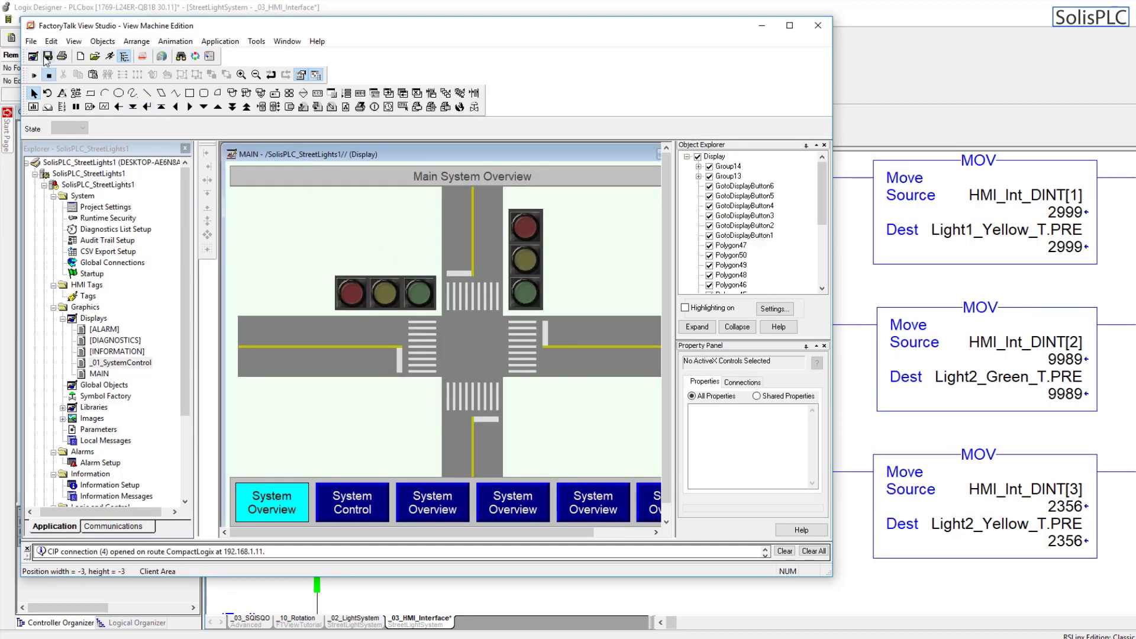
double_click(124, 362)
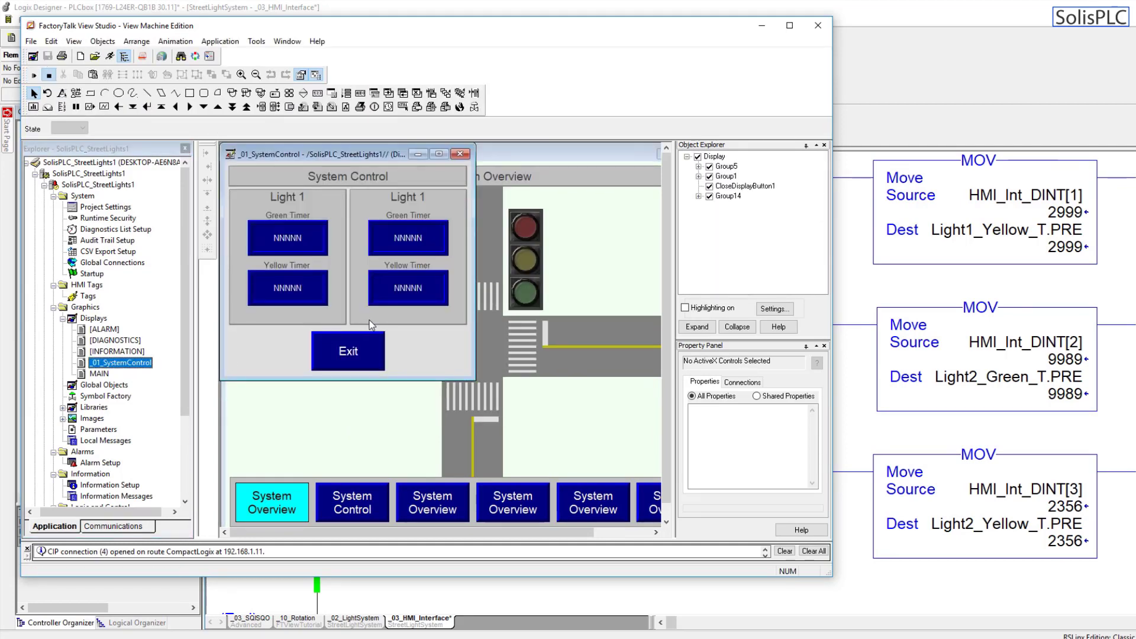
left_click_drag(354, 156, 475, 223)
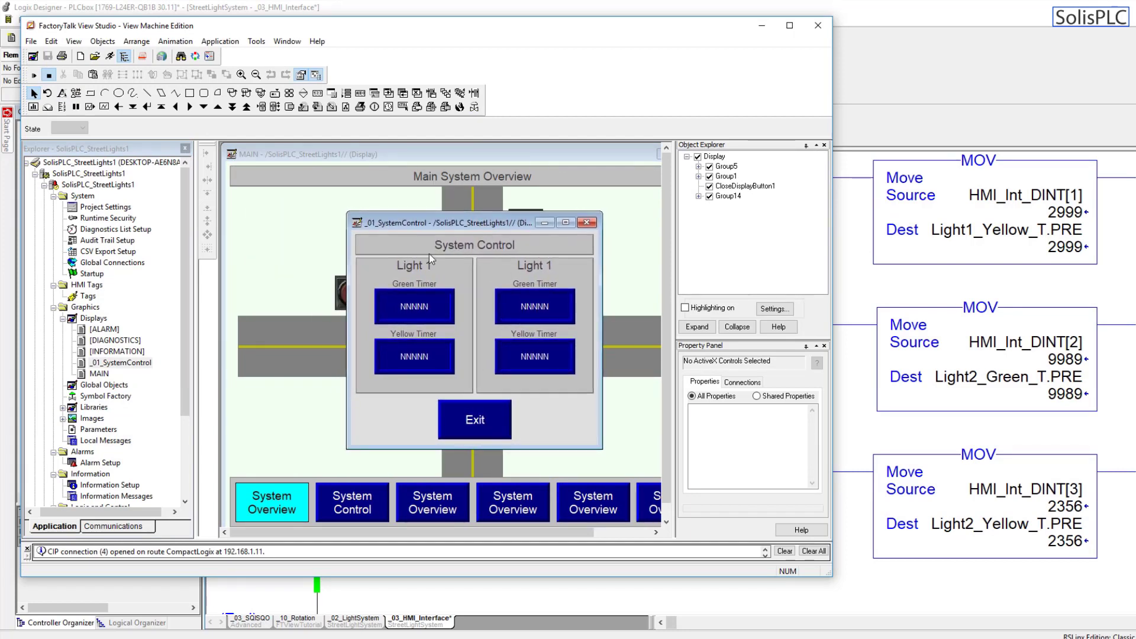
Step: Change the second panel's heading text to Light 2 and save the _01_SystemControl display
double_click(529, 268)
double_click(530, 266)
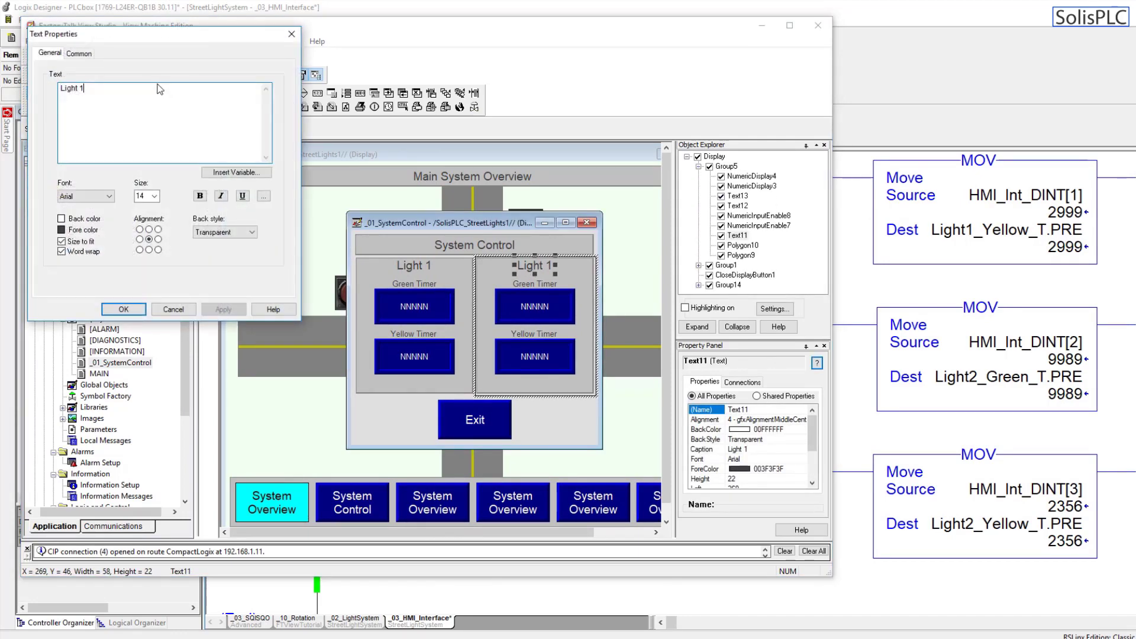
key("BackSpace")
type("2")
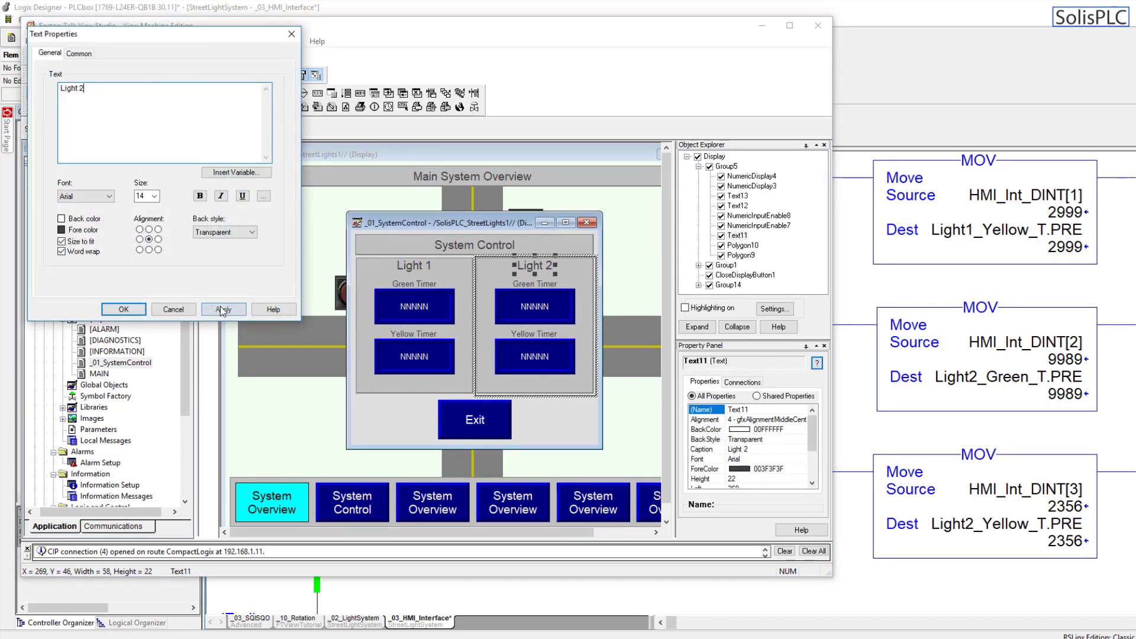
left_click(223, 309)
left_click(123, 309)
left_click(421, 403)
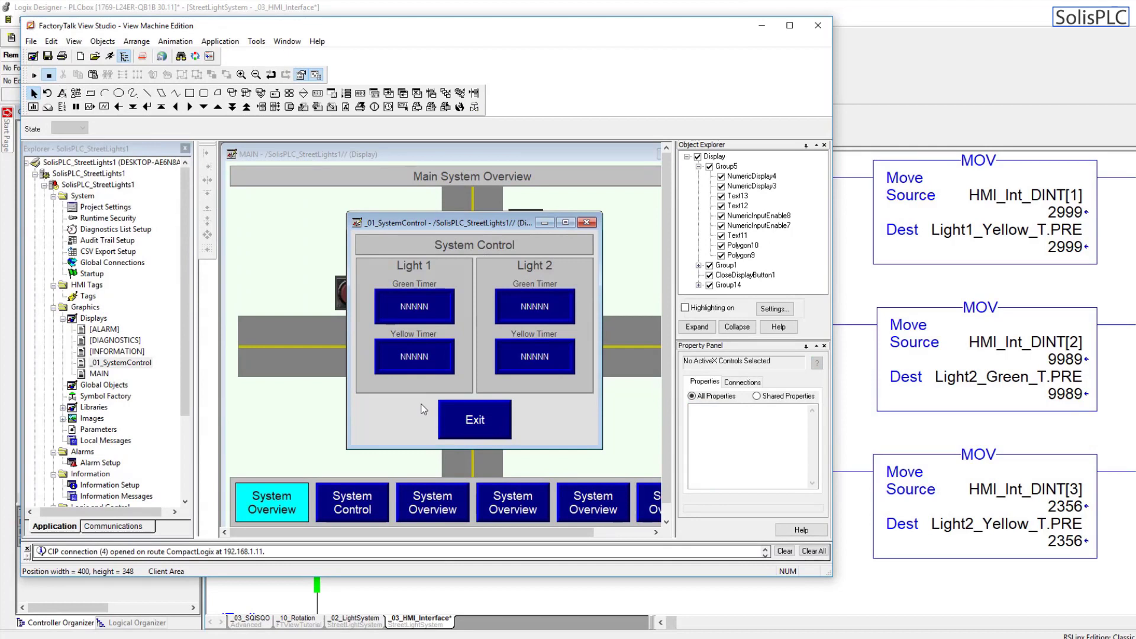
left_click(48, 56)
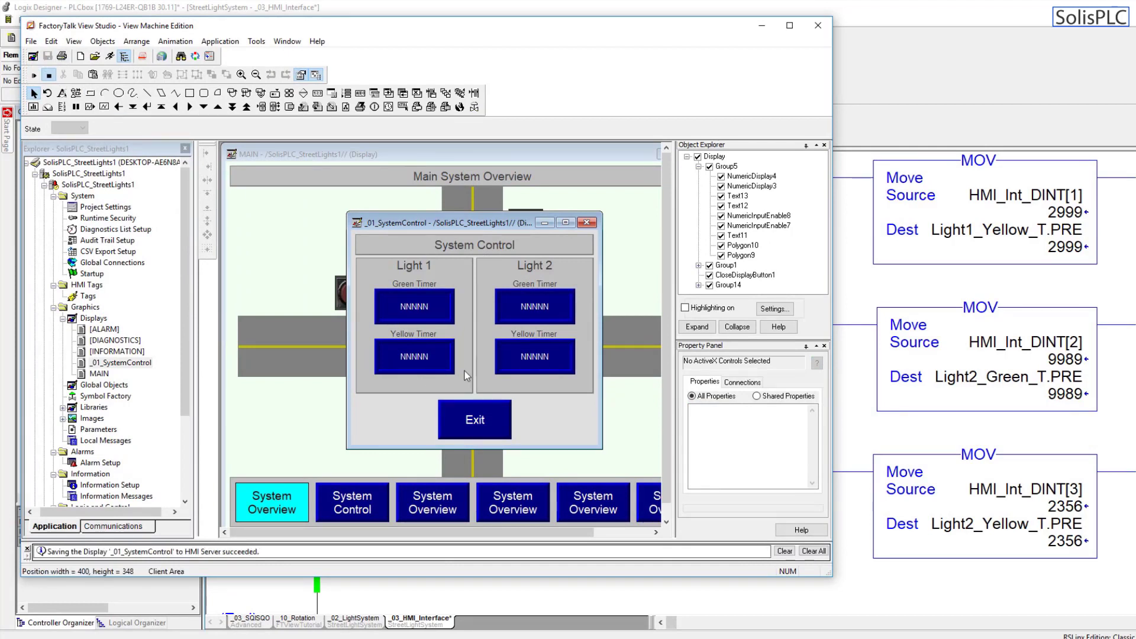